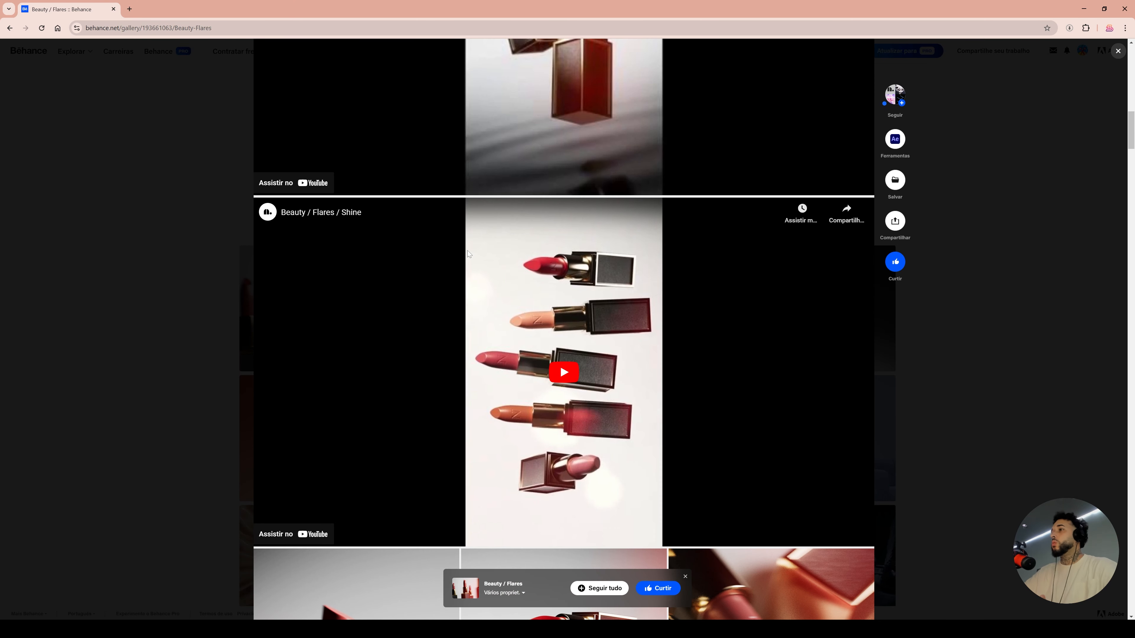
# Examine the lipstick videos and renders in the Beauty / Flares project, comparing close-ups, product line-ups, liquid effects and texture shots
pyautogui.scroll(-10, 467, 251)
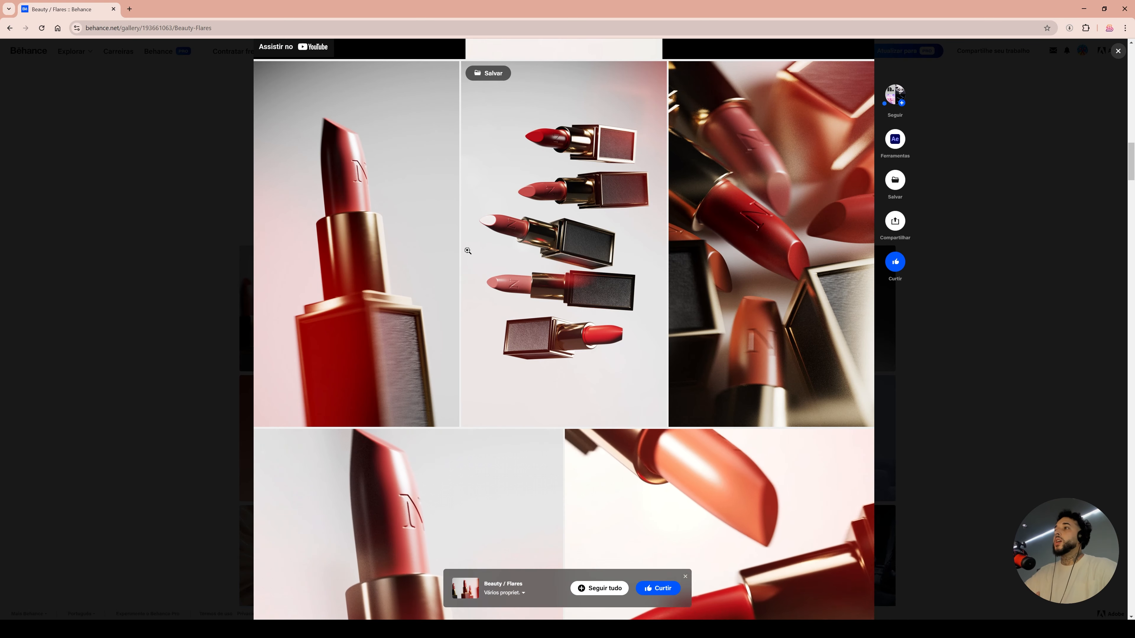
pyautogui.scroll(-7, 467, 251)
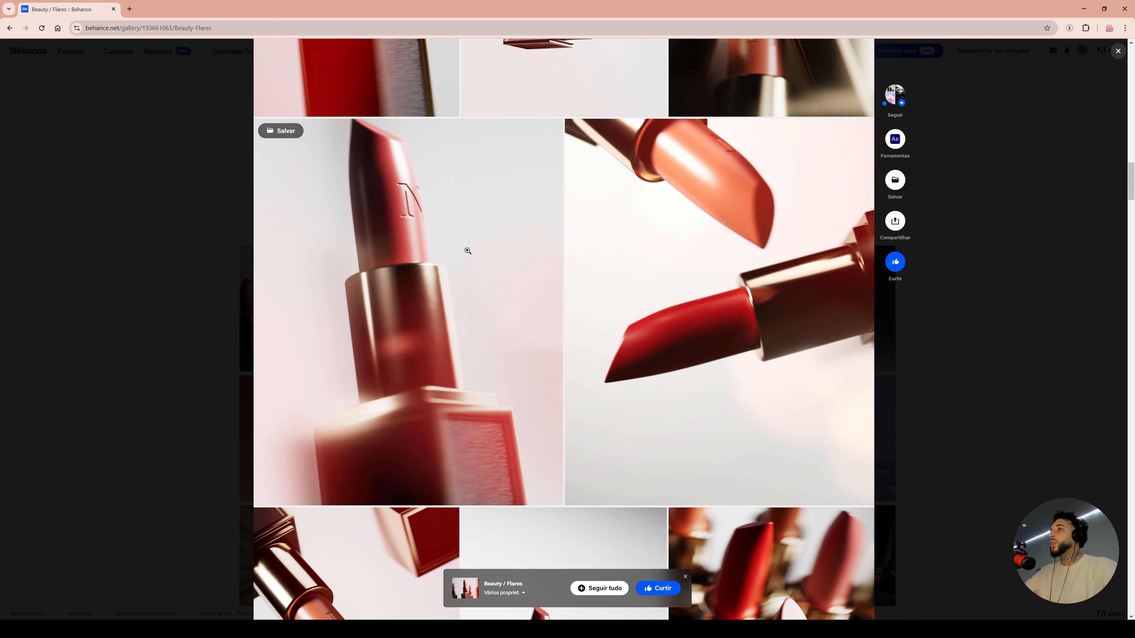
pyautogui.scroll(-2, 468, 251)
pyautogui.scroll(-6, 467, 251)
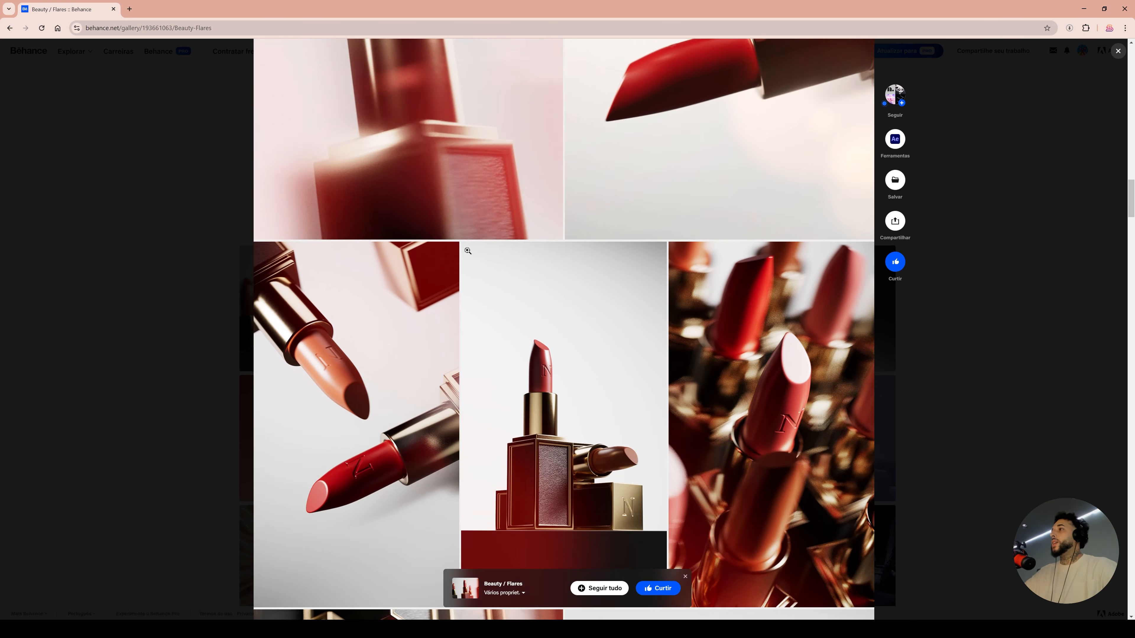
pyautogui.scroll(9, 468, 251)
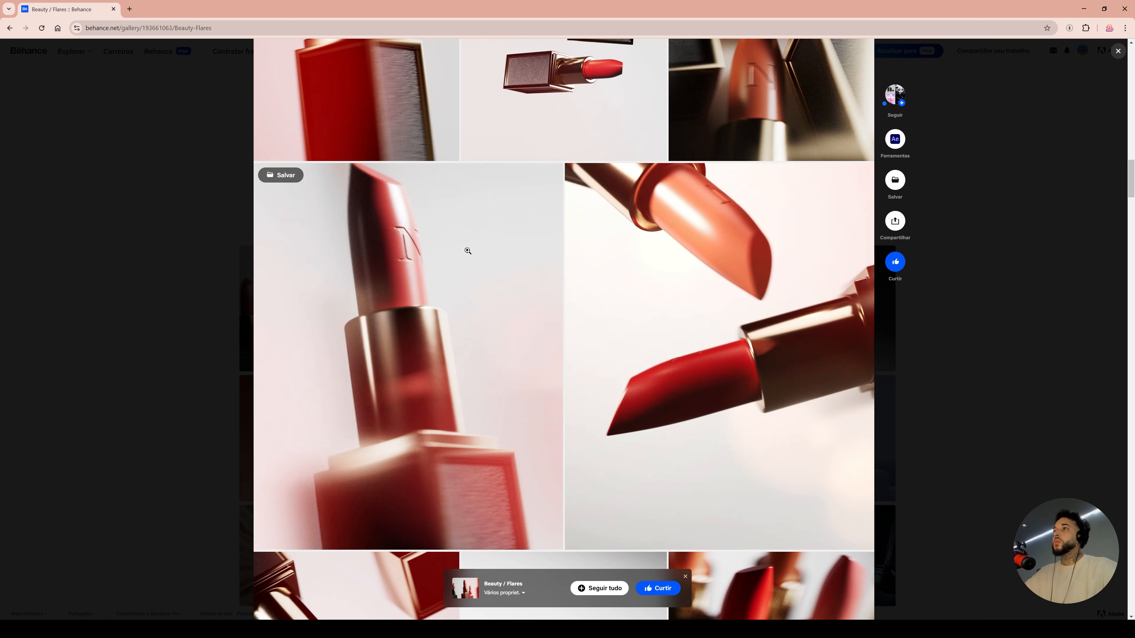
pyautogui.scroll(-10, 468, 251)
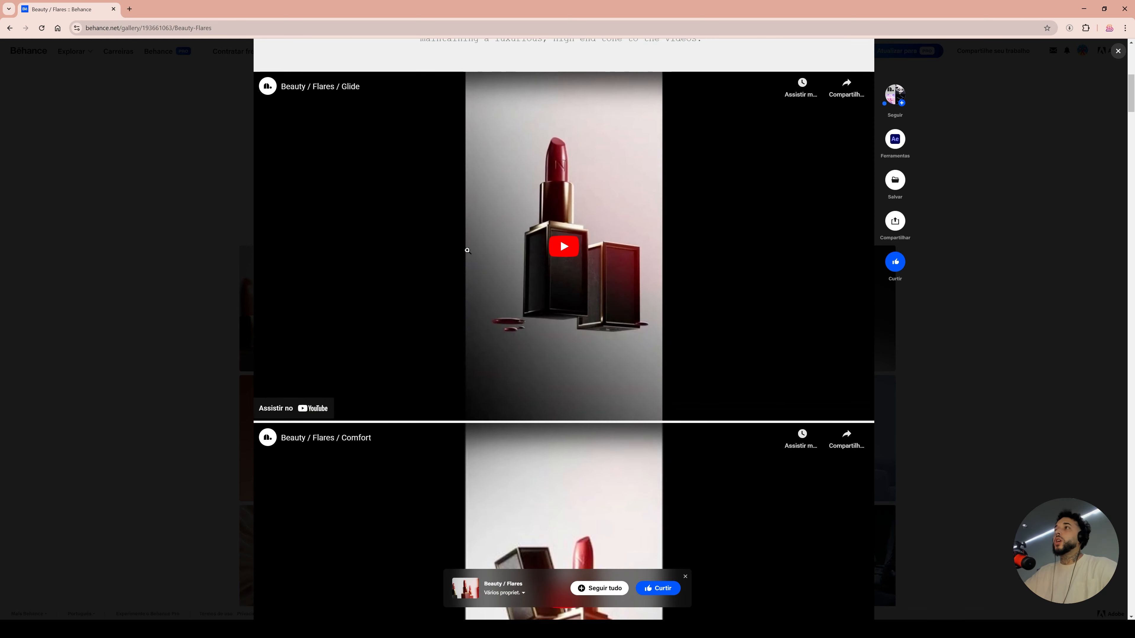
pyautogui.scroll(10, 468, 251)
pyautogui.scroll(-20, 467, 251)
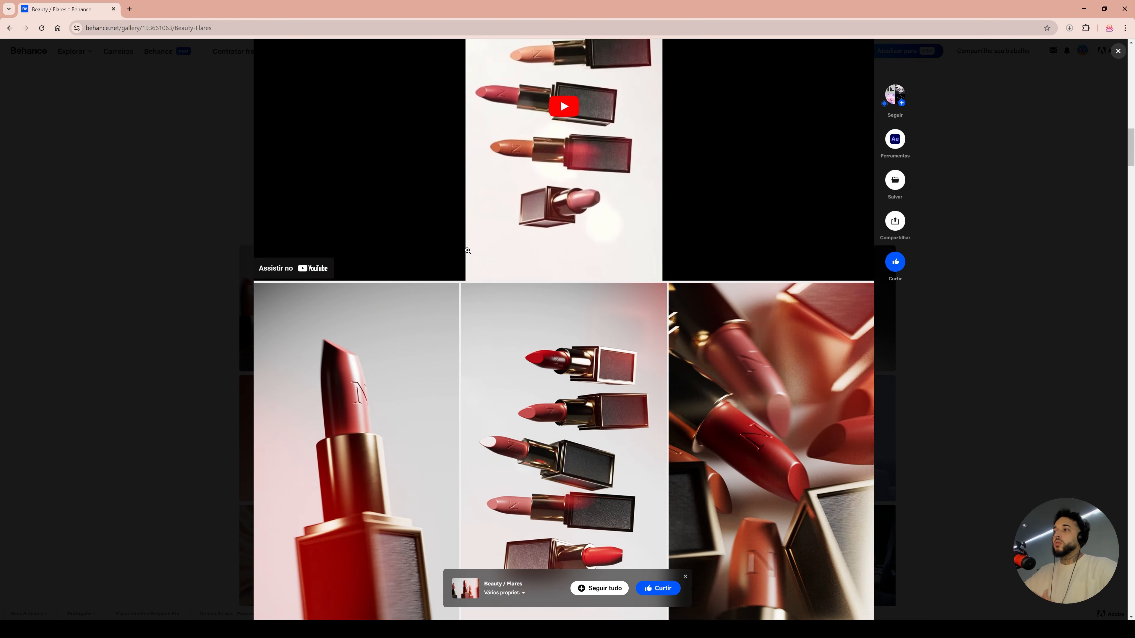
pyautogui.scroll(-18, 467, 251)
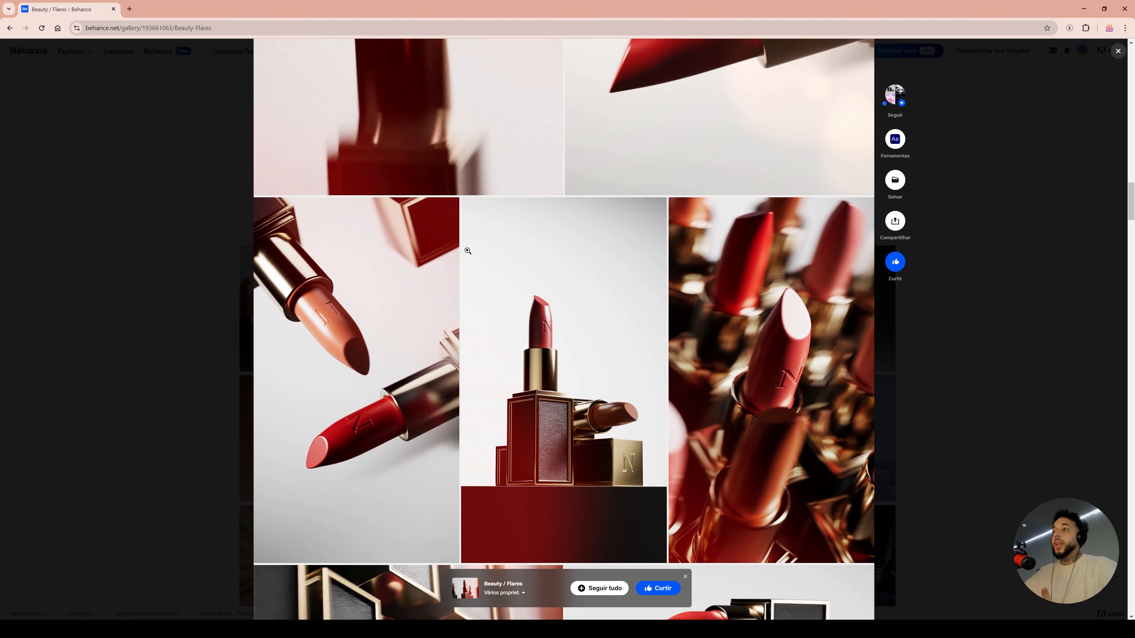
pyautogui.scroll(-8, 467, 251)
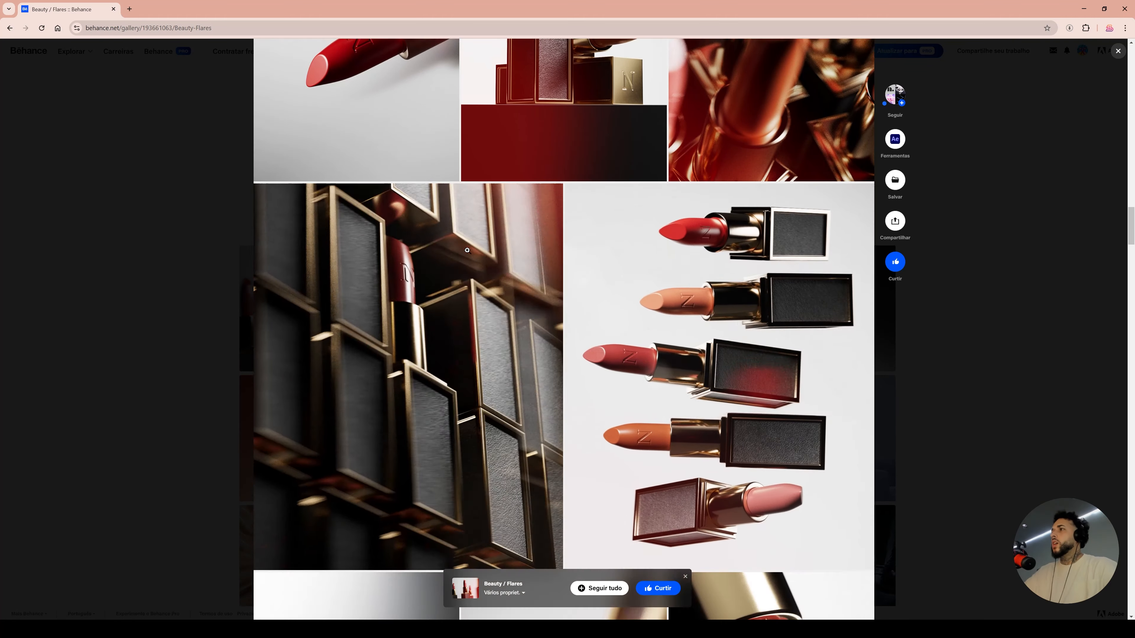
pyautogui.scroll(-10, 467, 251)
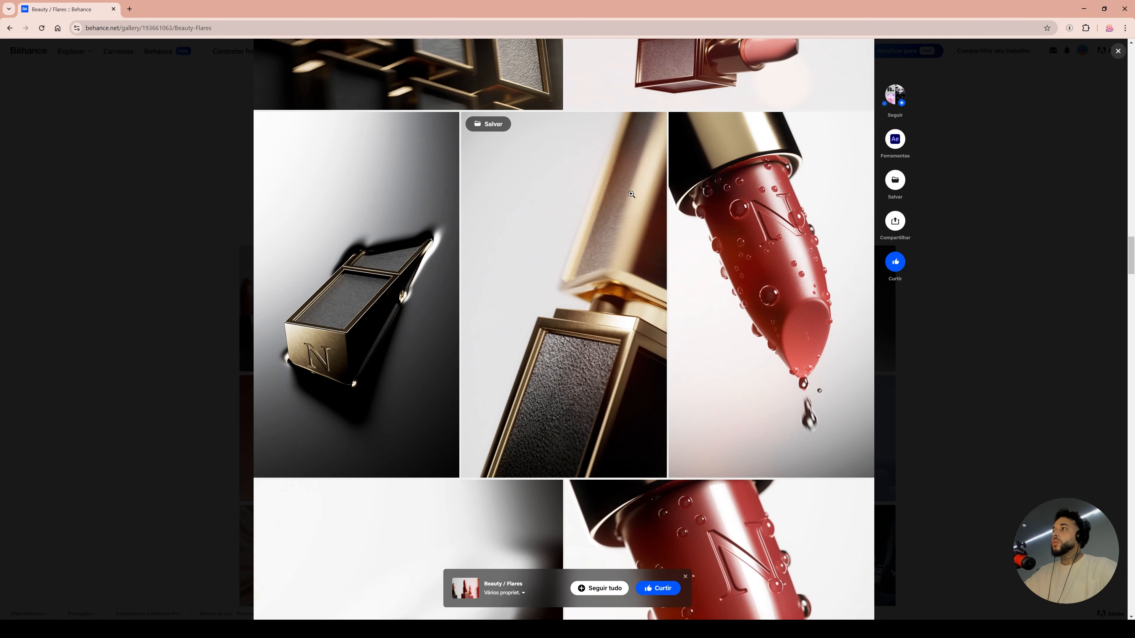
pyautogui.scroll(-10, 578, 168)
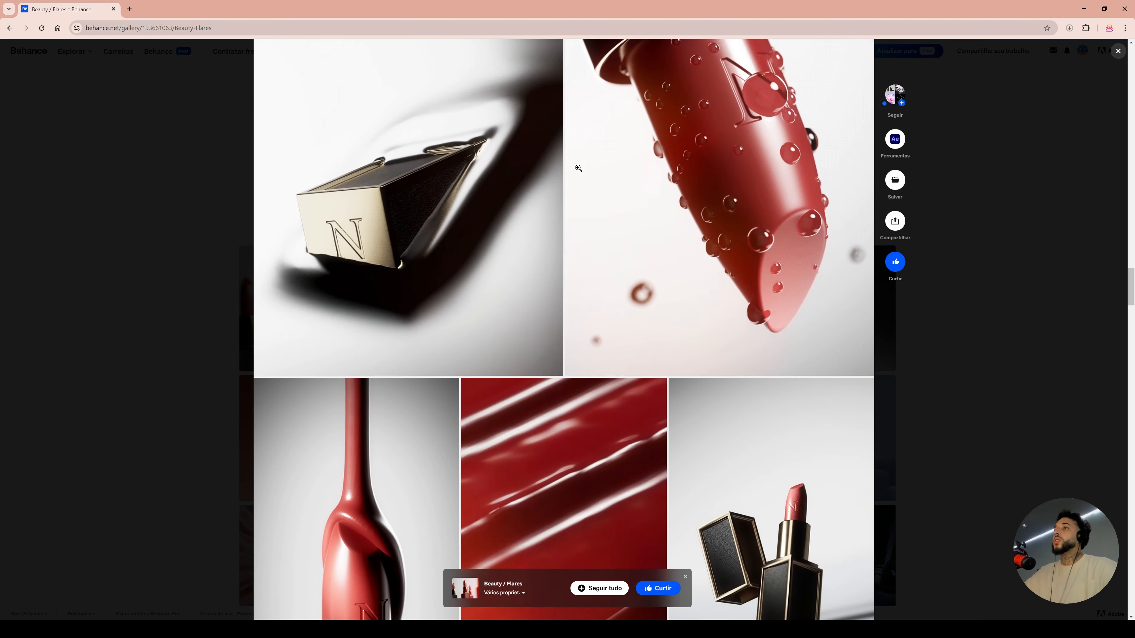
pyautogui.scroll(-10, 578, 168)
pyautogui.scroll(4, 579, 168)
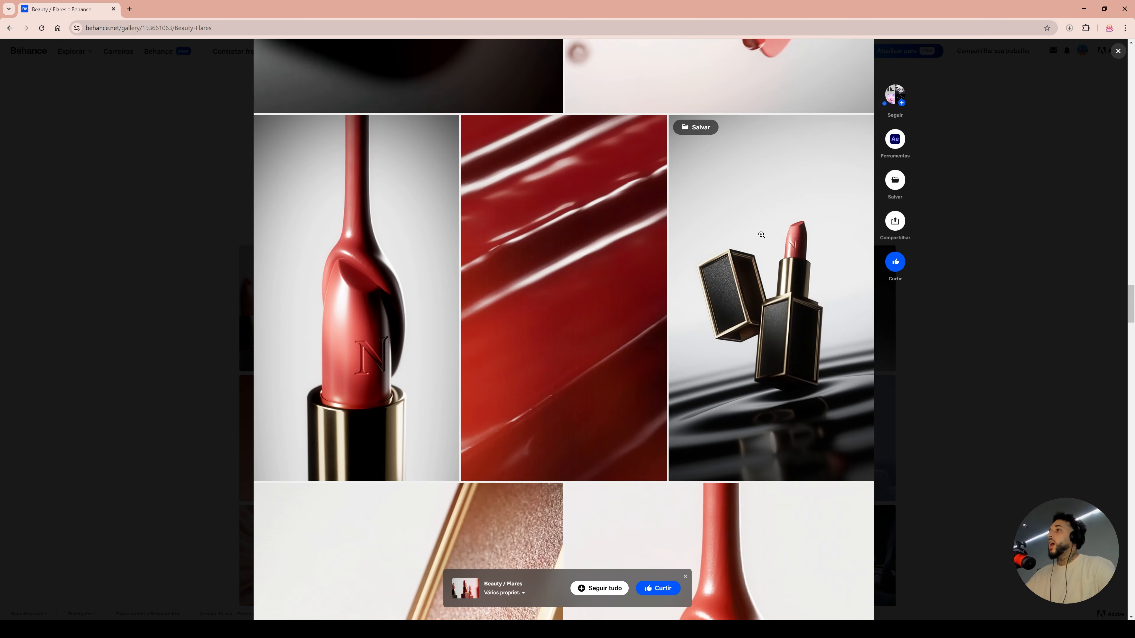
pyautogui.scroll(-12, 762, 235)
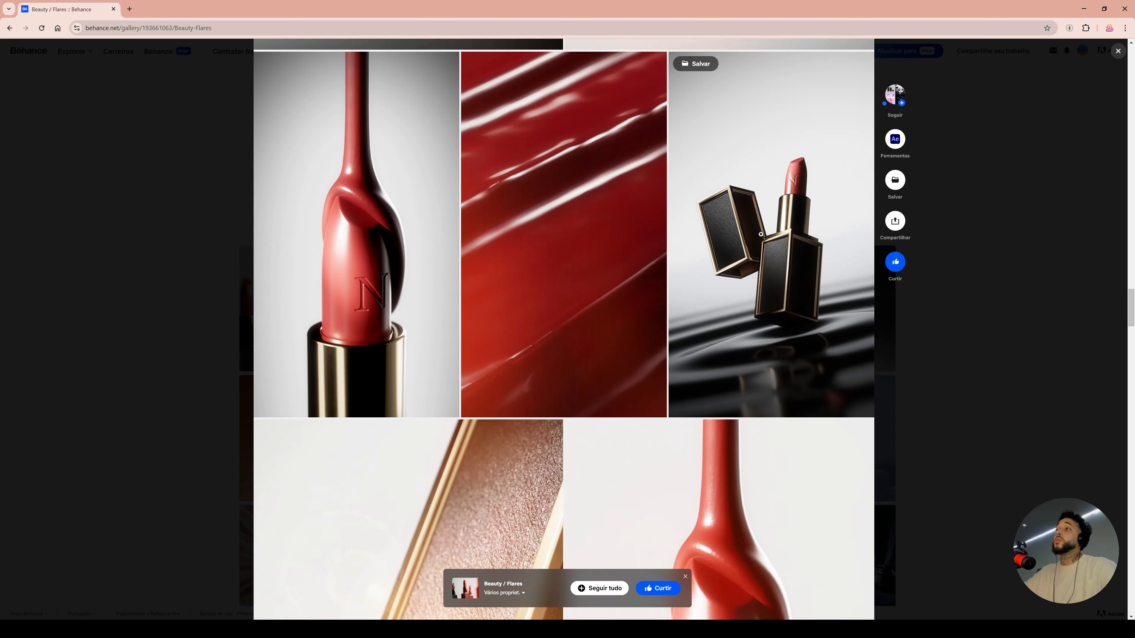
pyautogui.scroll(-7, 761, 235)
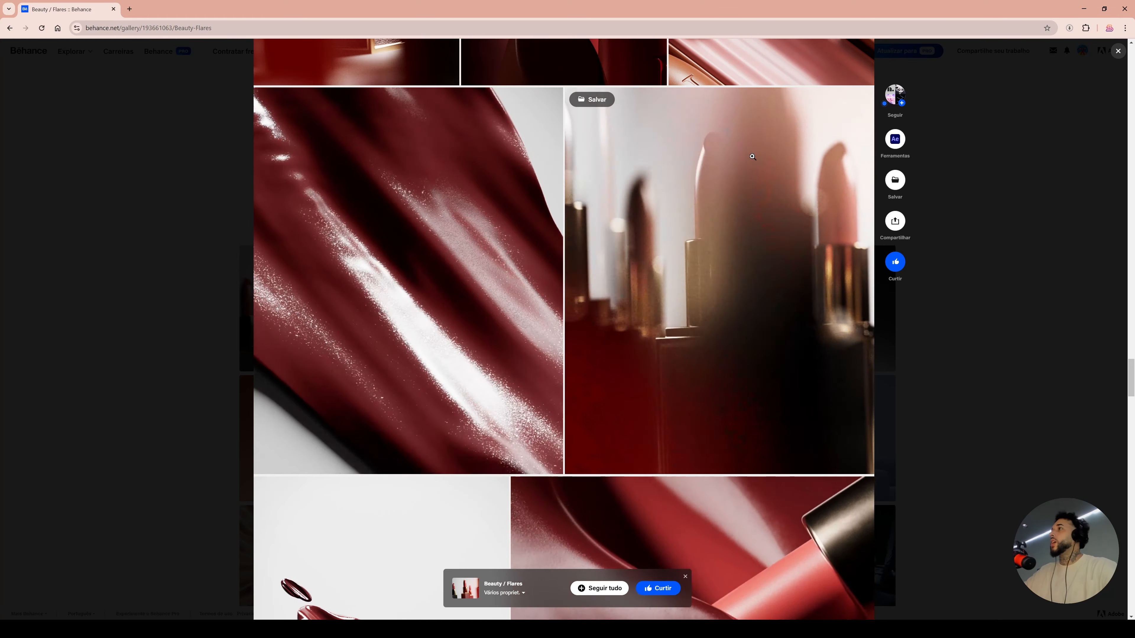
pyautogui.scroll(-8, 882, 284)
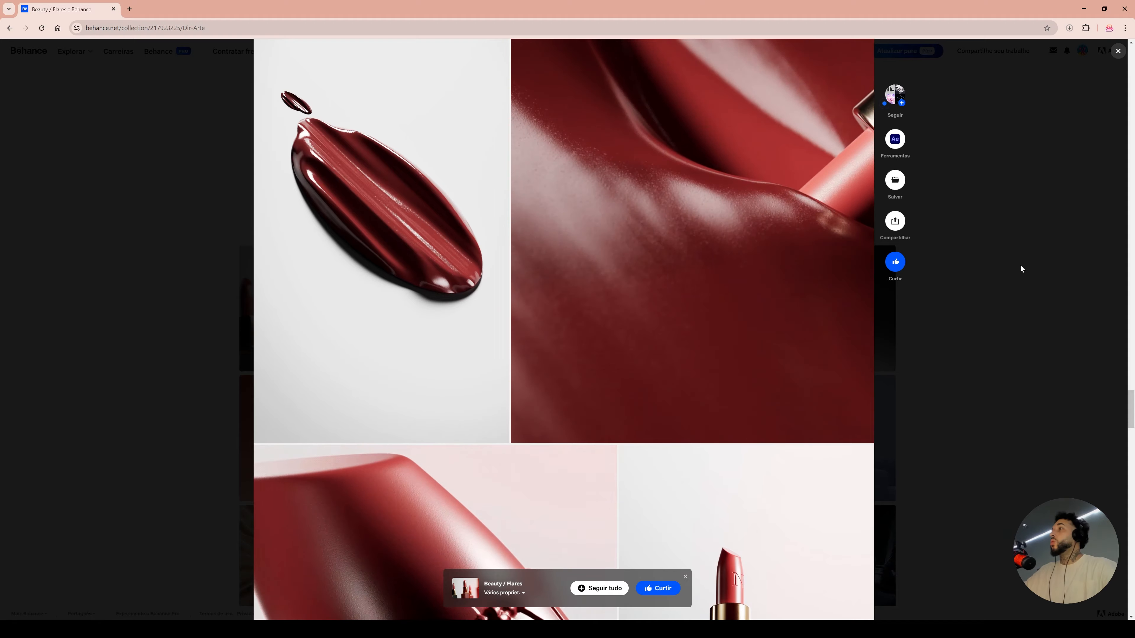
# Close the Beauty / Flares project and open The ELEMENT shoe project from the Dir. Arte moodboard
pyautogui.click(1020, 265)
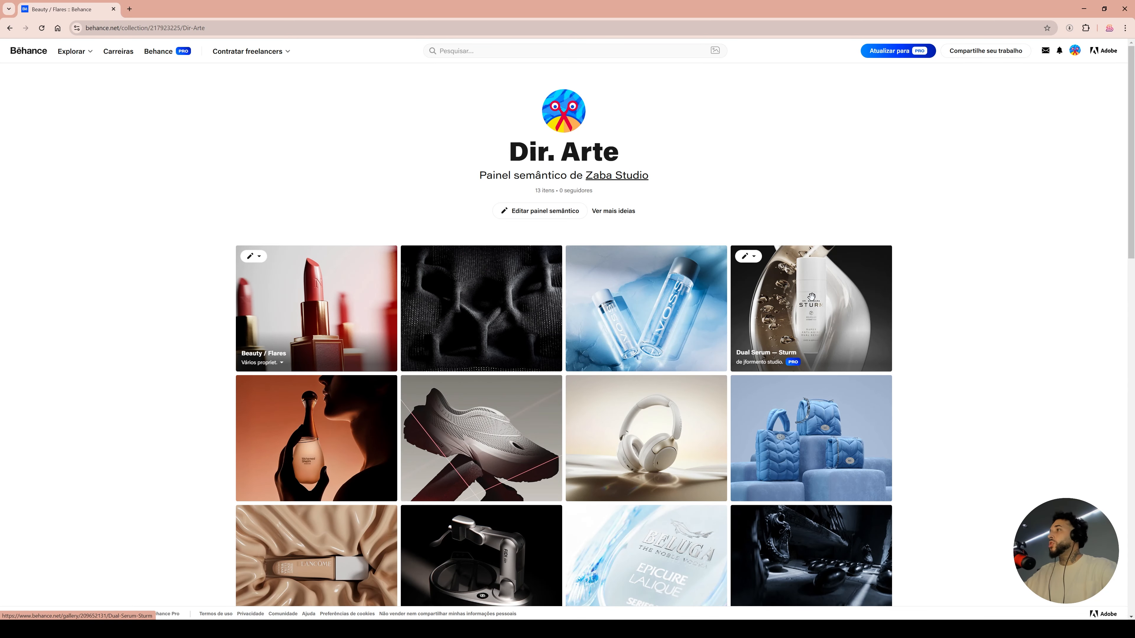
pyautogui.click(489, 424)
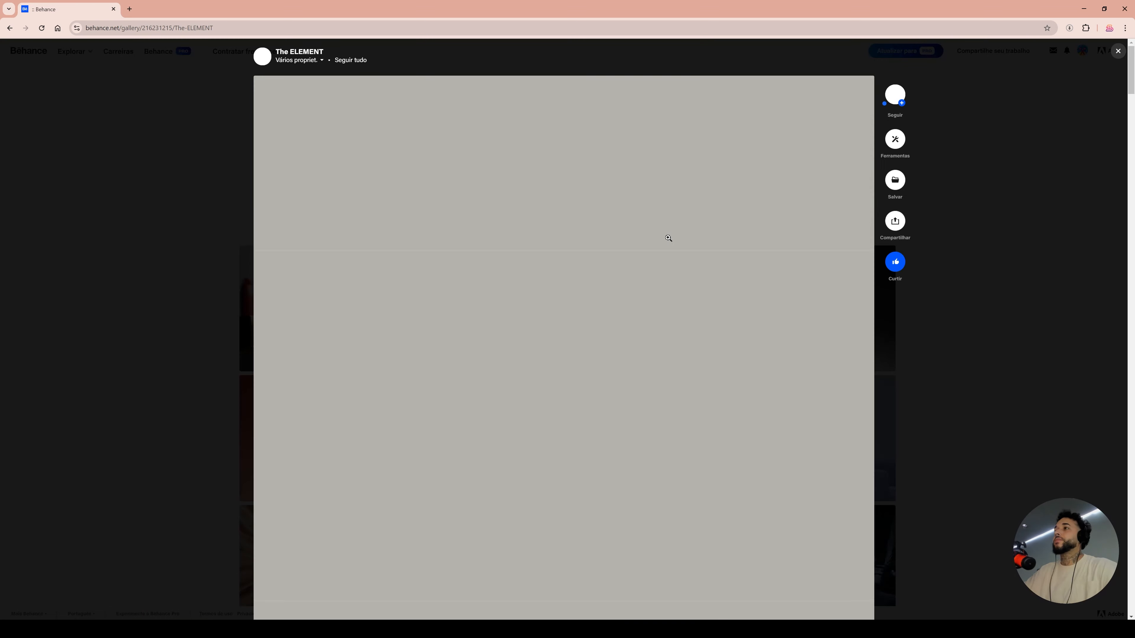
# Examine The ELEMENT project from its introductory panels through the laboratory and robotic-arm scenes to the large sole shoe renders
pyautogui.scroll(-20, 668, 238)
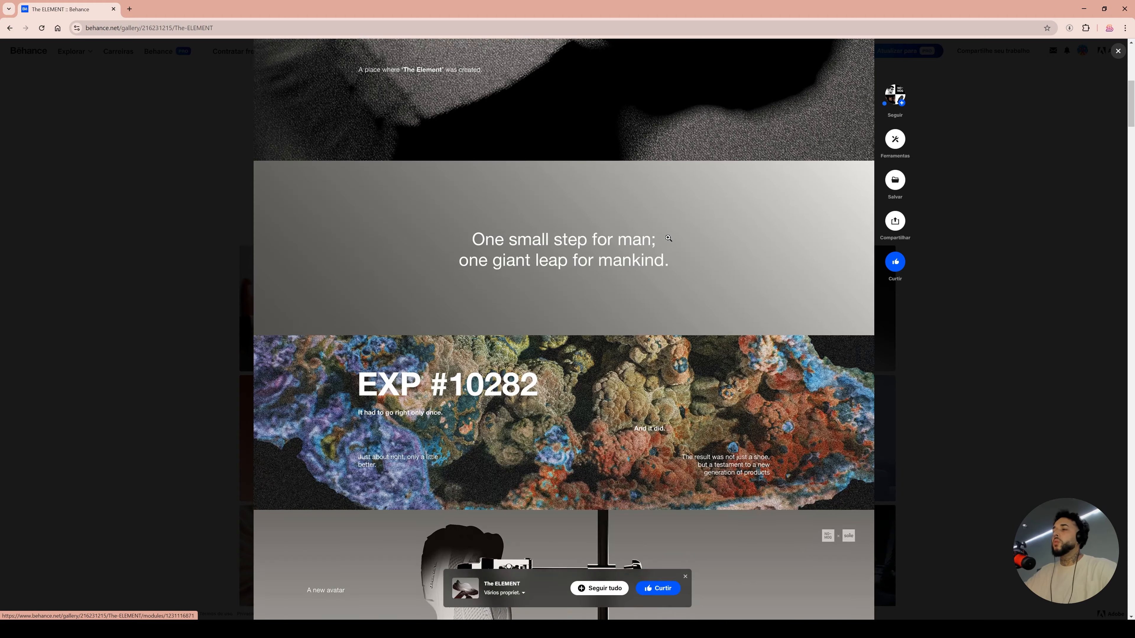
pyautogui.scroll(3, 669, 238)
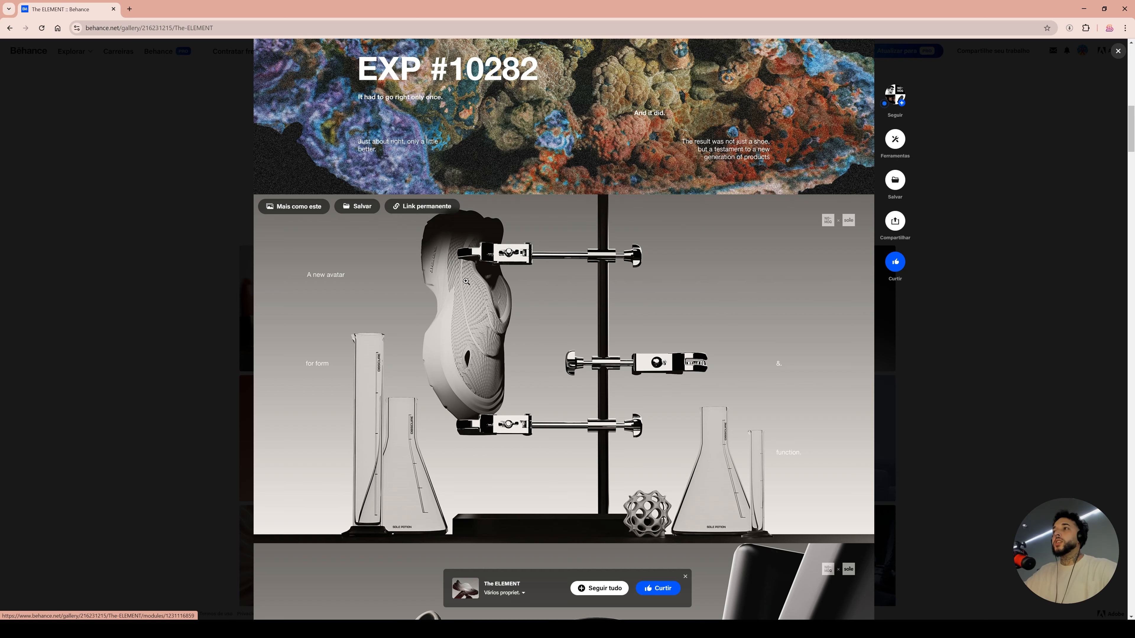
pyautogui.scroll(8, 551, 297)
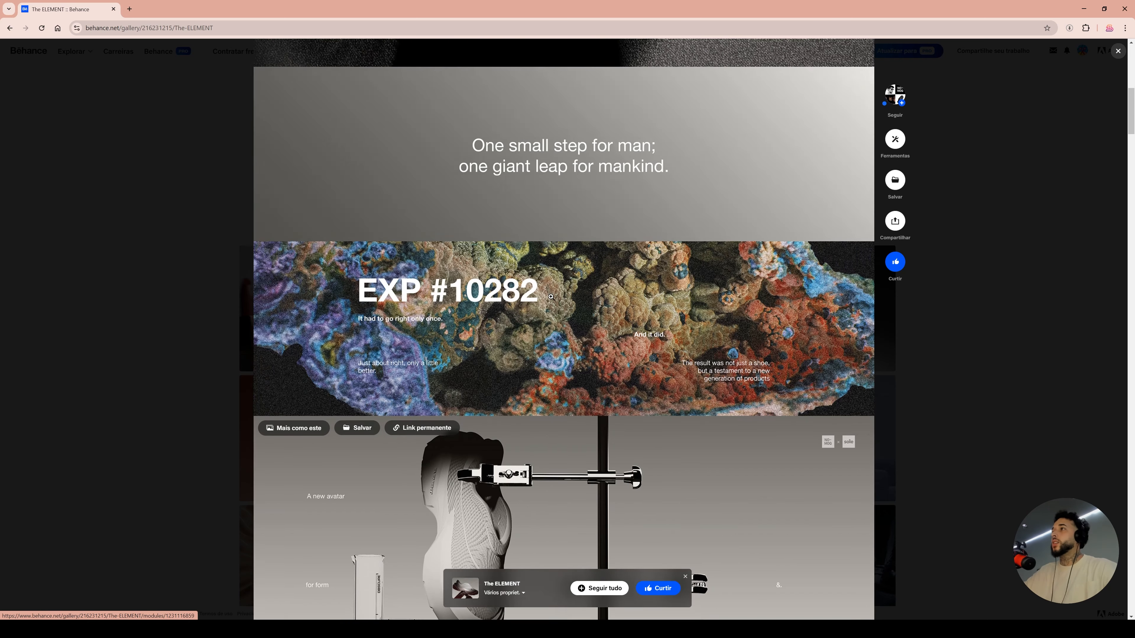
pyautogui.scroll(-7, 552, 298)
pyautogui.scroll(-5, 552, 298)
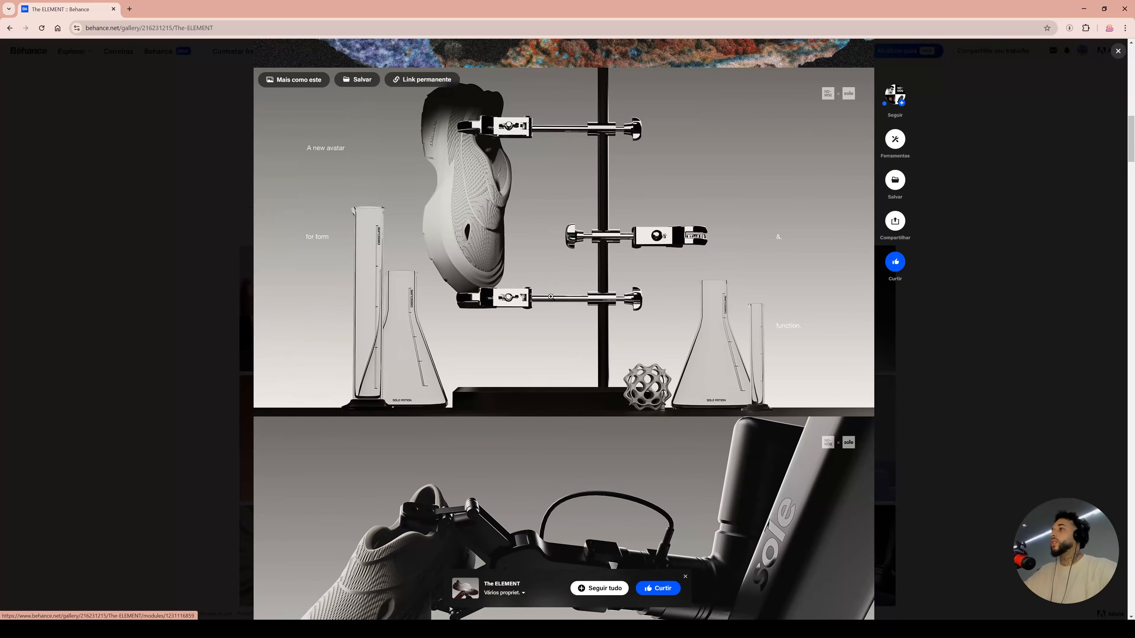
pyautogui.scroll(4, 552, 297)
pyautogui.scroll(-1, 551, 297)
pyautogui.scroll(-8, 551, 297)
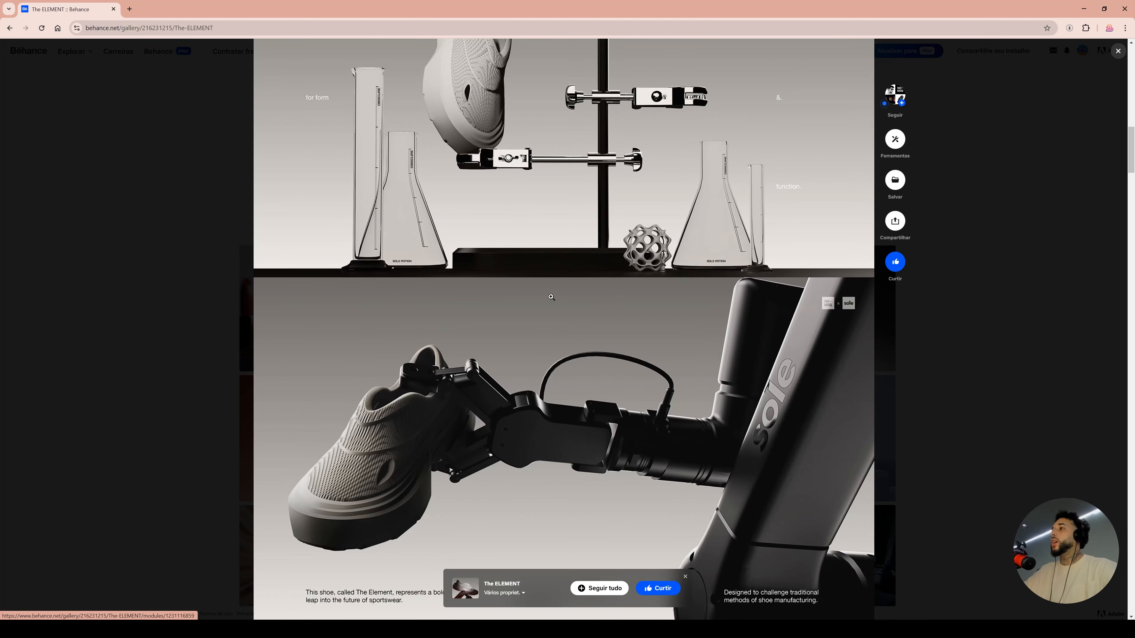
pyautogui.scroll(-8, 551, 297)
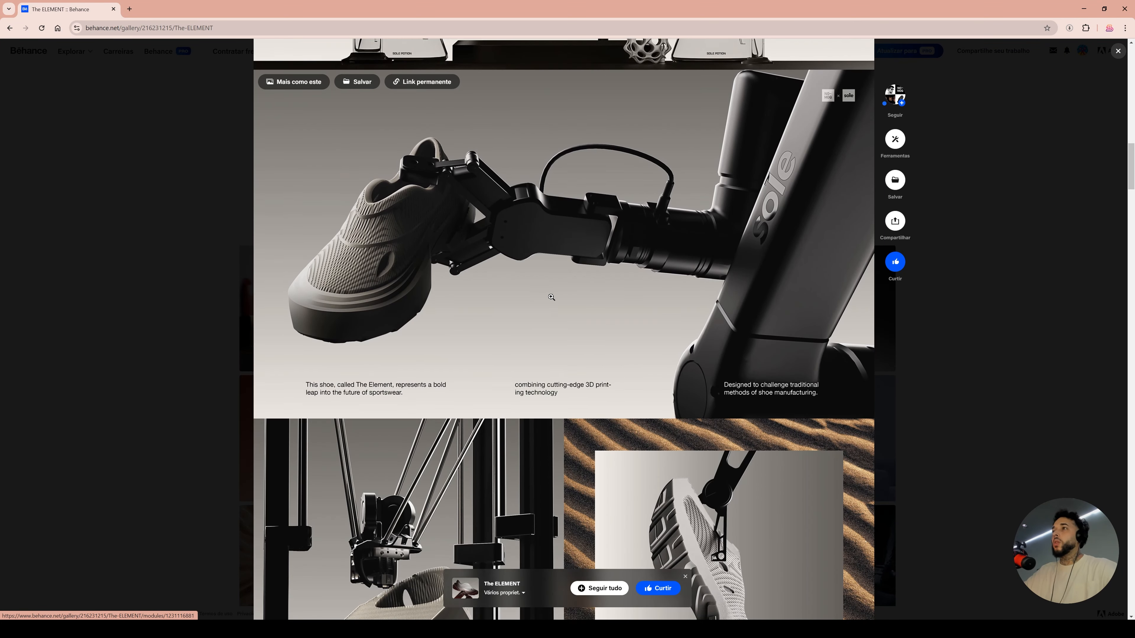
pyautogui.scroll(-3, 551, 297)
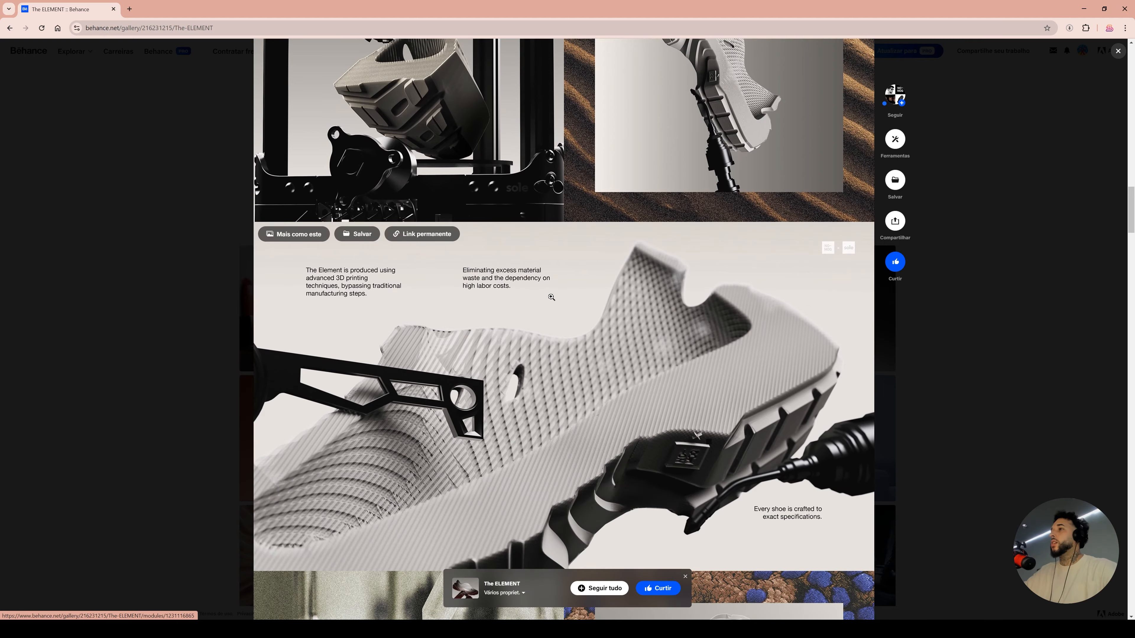
pyautogui.scroll(3, 551, 297)
pyautogui.scroll(-4, 552, 297)
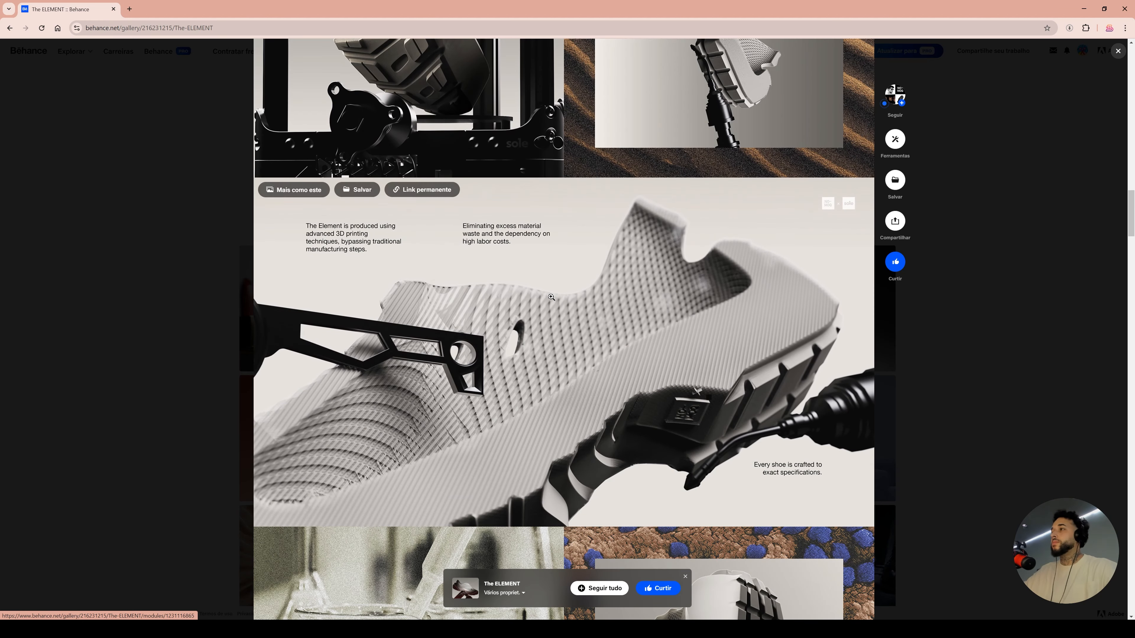
pyautogui.scroll(-14, 612, 300)
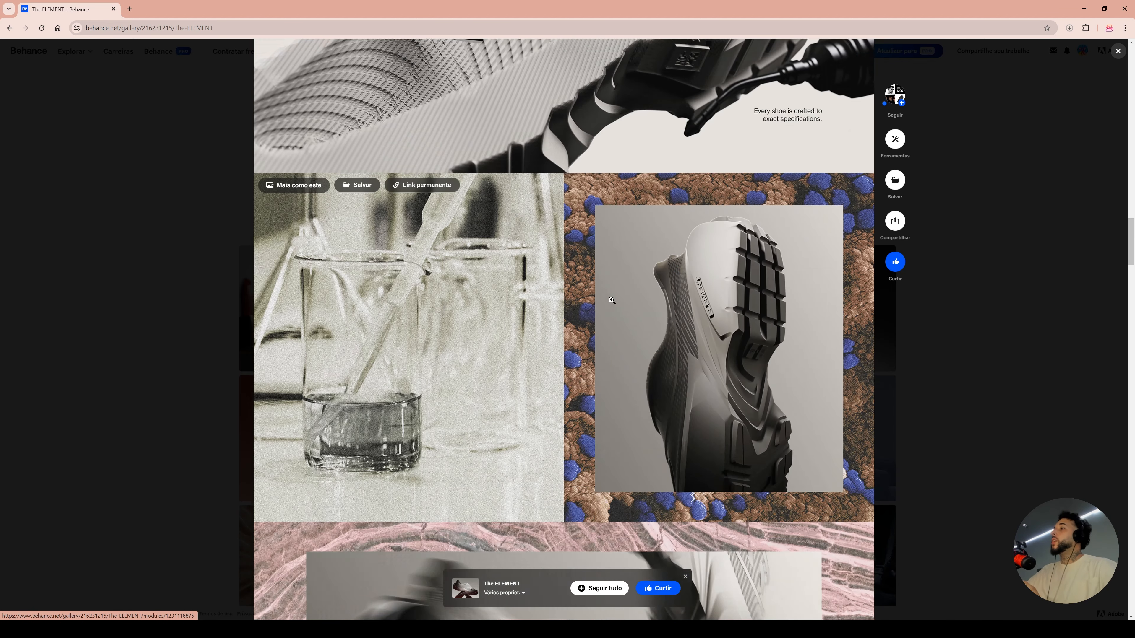
pyautogui.scroll(-11, 612, 301)
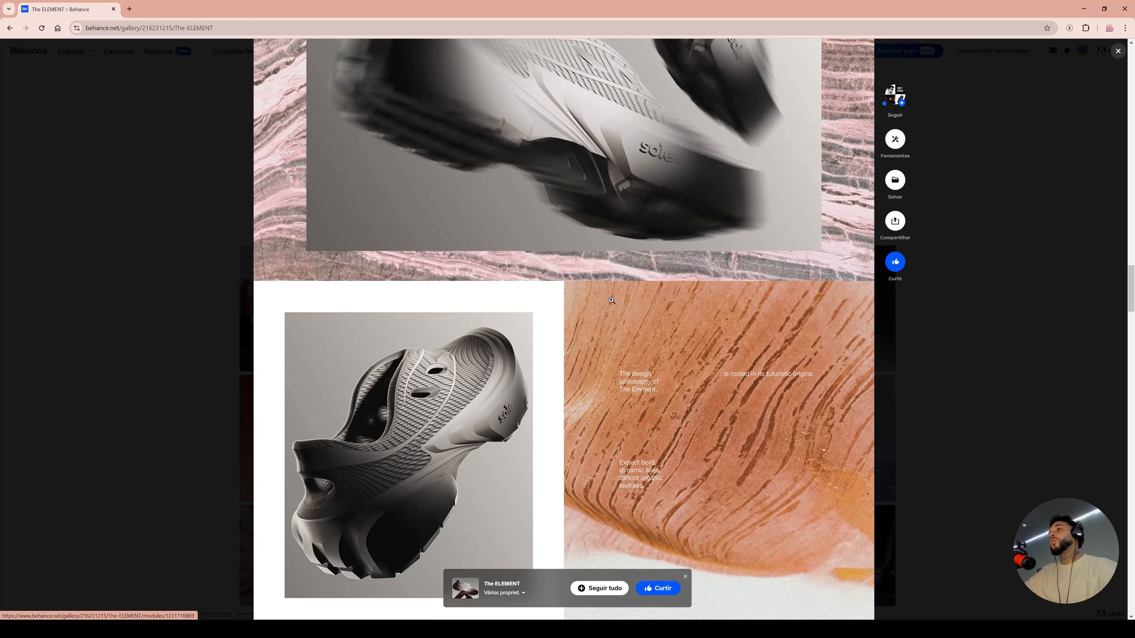
pyautogui.scroll(-13, 612, 301)
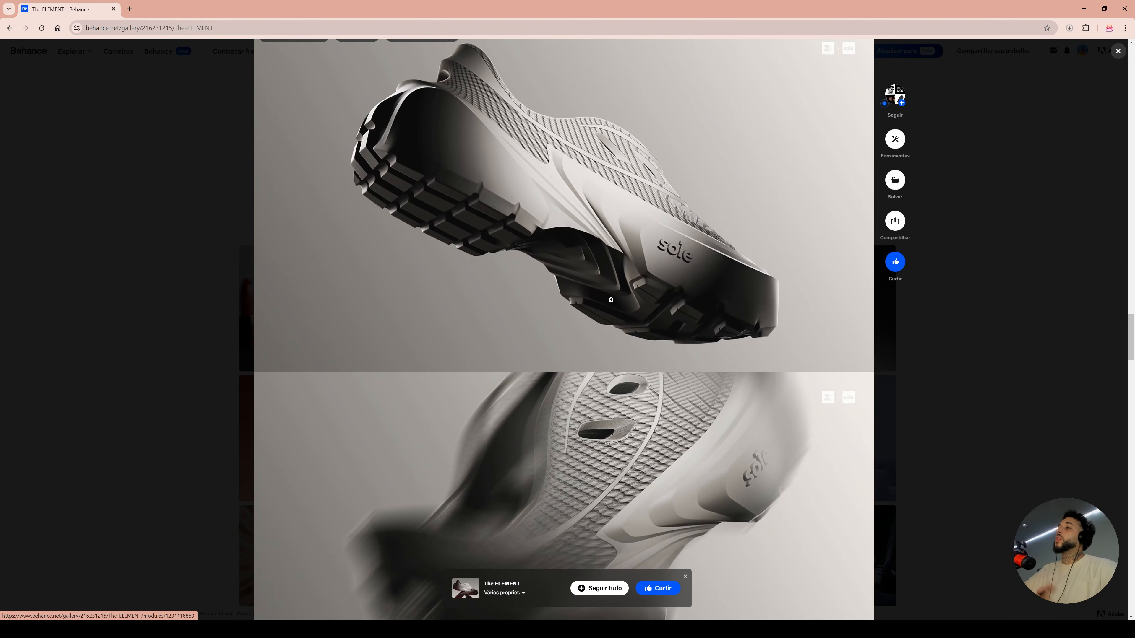
pyautogui.scroll(-9, 612, 300)
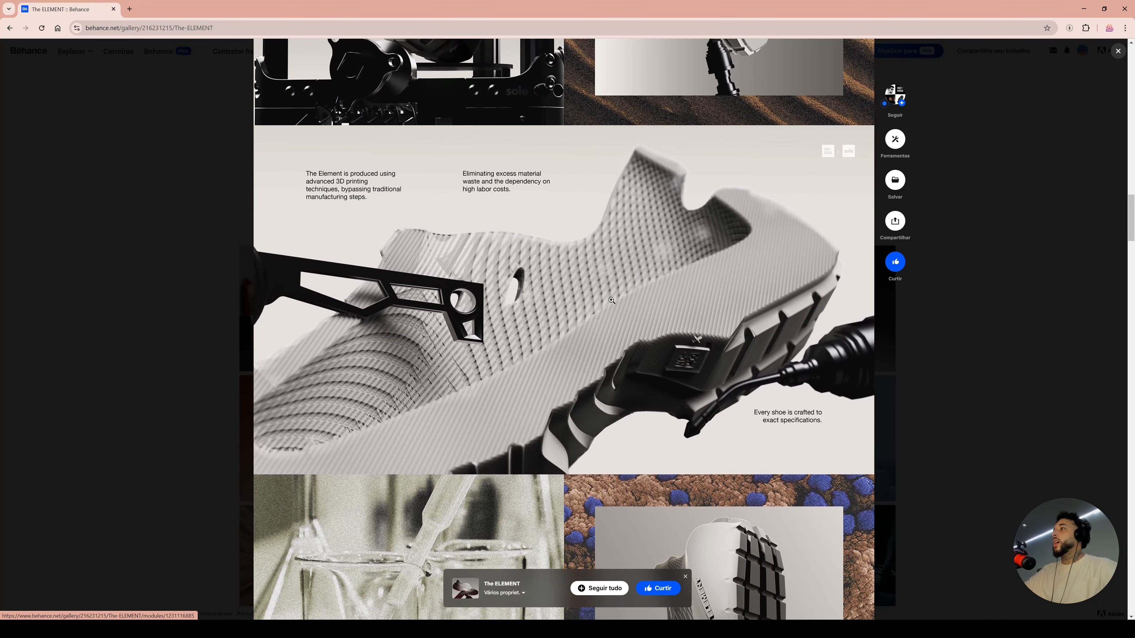
# Review The ELEMENT's 3D-printing scenes, texture-framed shoe images, sole views and colour variants down to the final hero render
pyautogui.scroll(7, 612, 300)
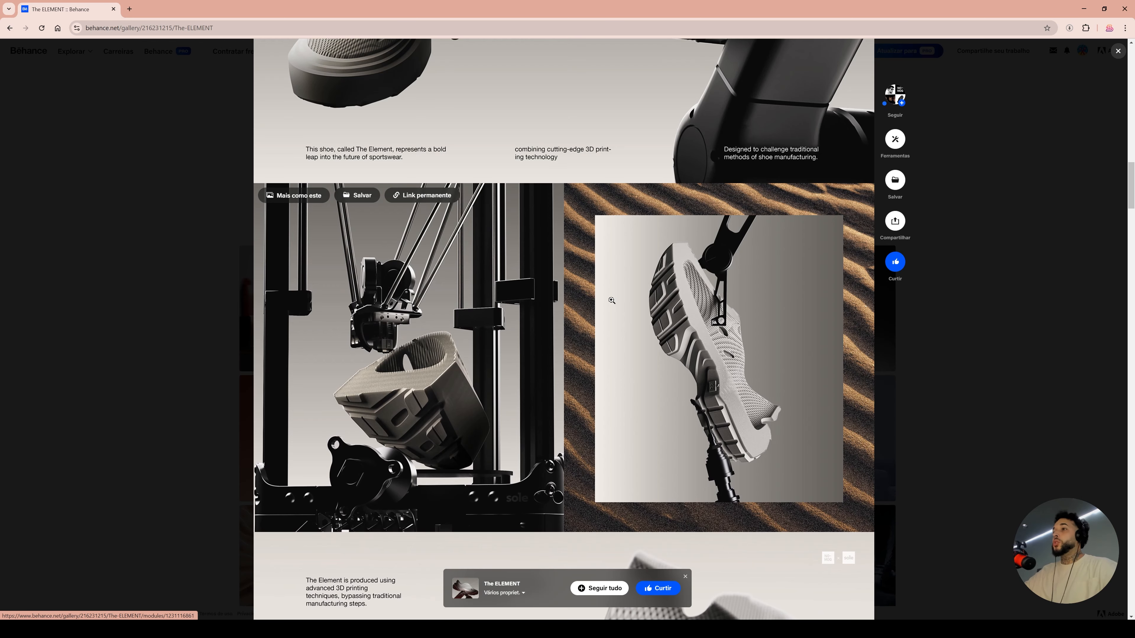
pyautogui.scroll(-13, 612, 300)
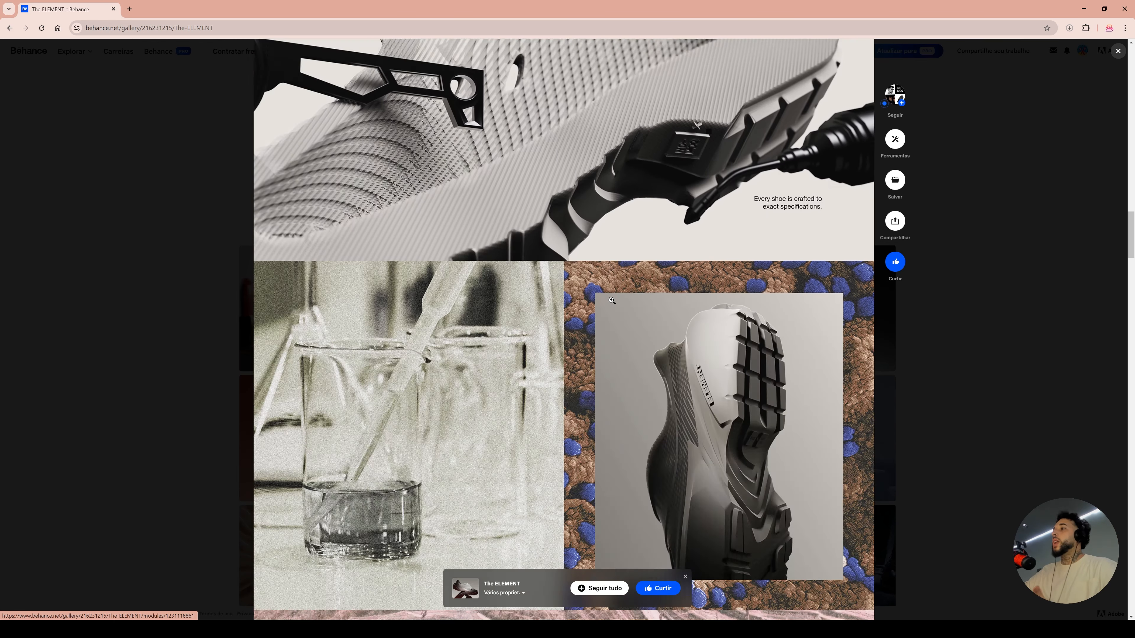
pyautogui.scroll(-20, 611, 300)
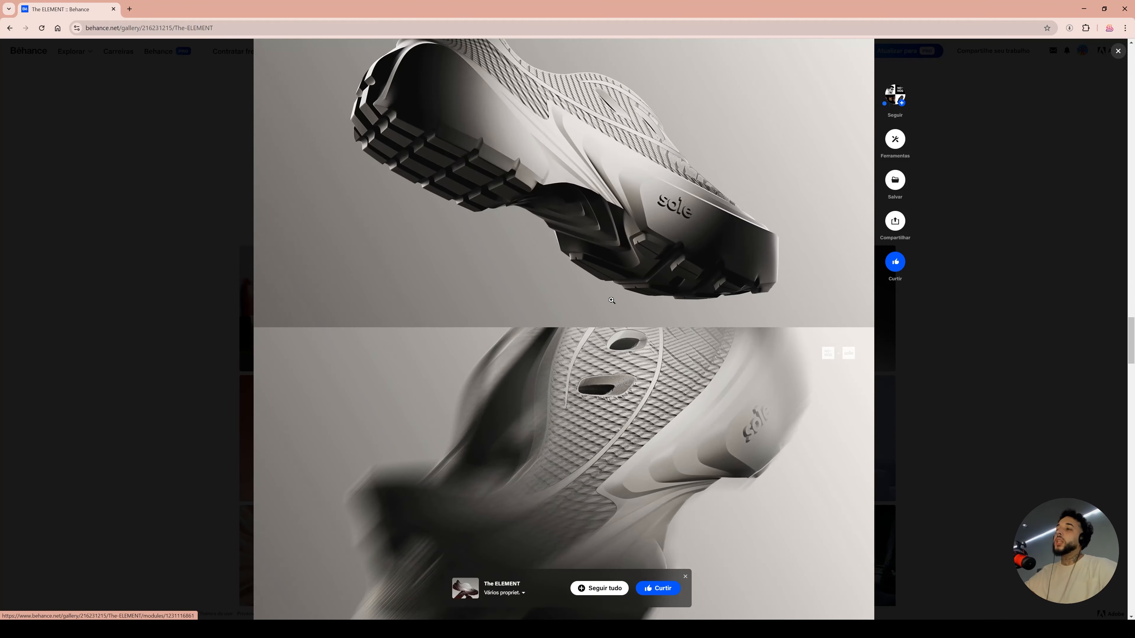
pyautogui.scroll(-20, 612, 301)
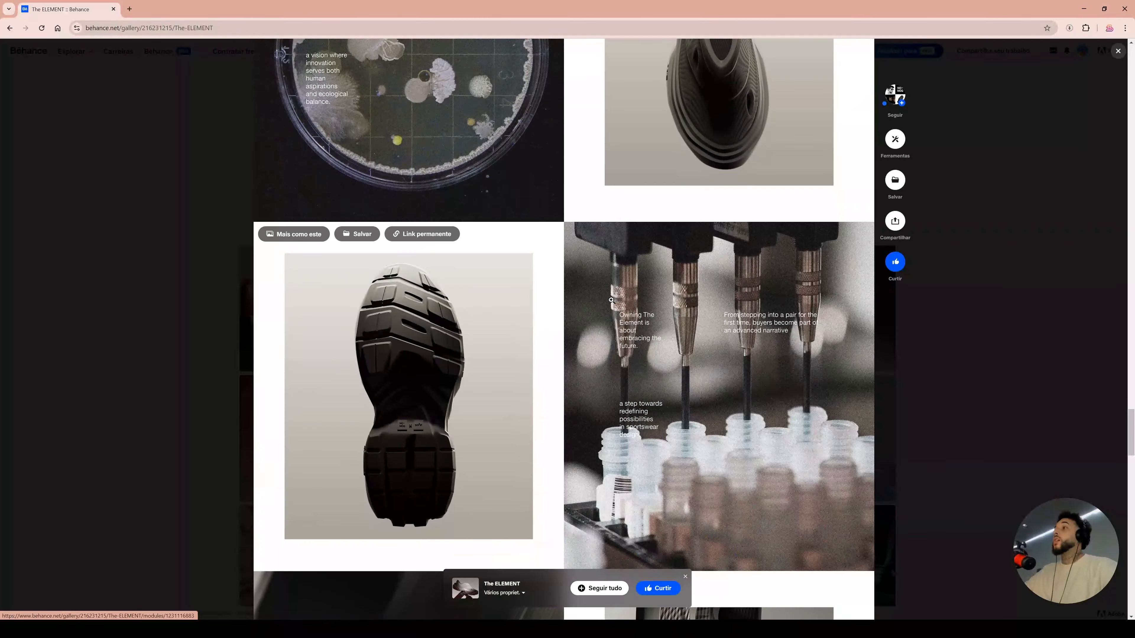
pyautogui.scroll(-18, 612, 300)
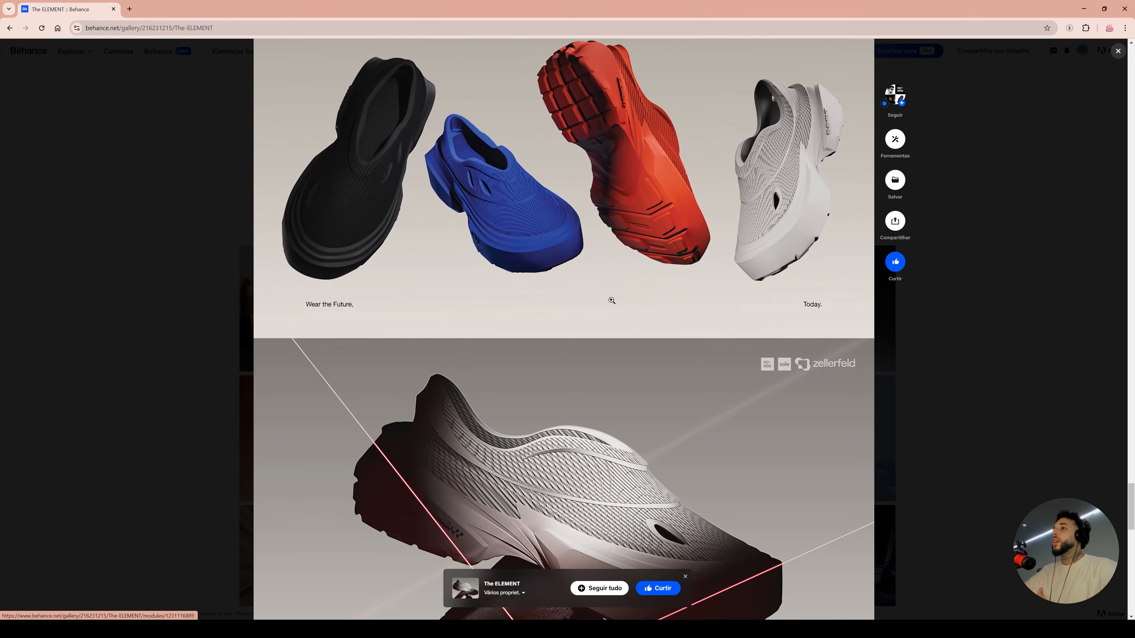
pyautogui.scroll(-5, 611, 300)
pyautogui.scroll(20, 612, 301)
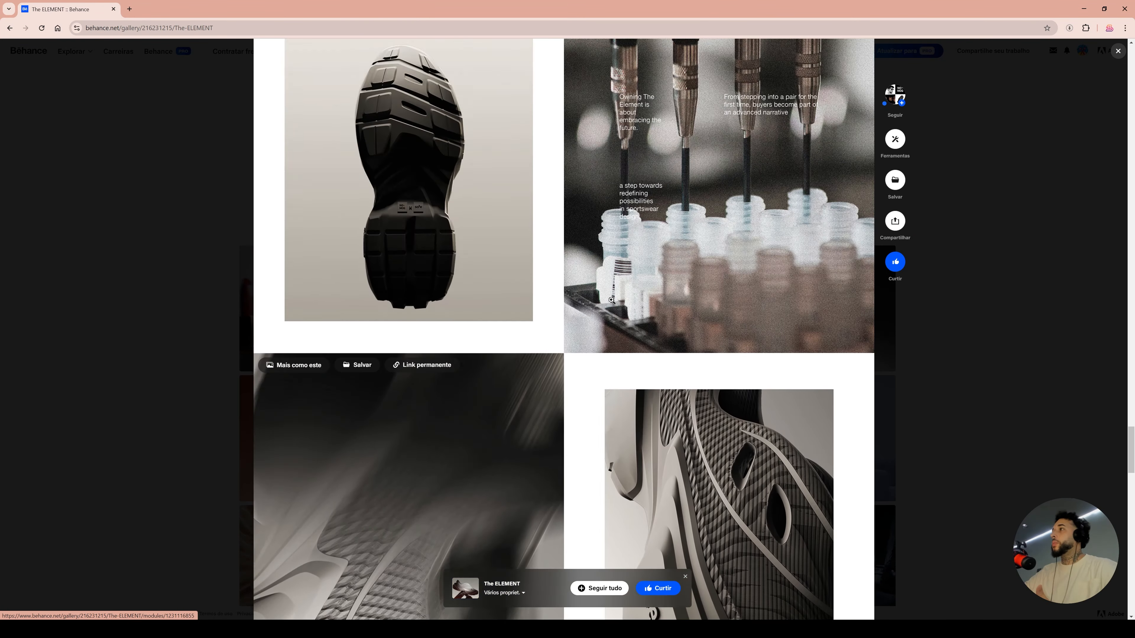
pyautogui.scroll(20, 611, 300)
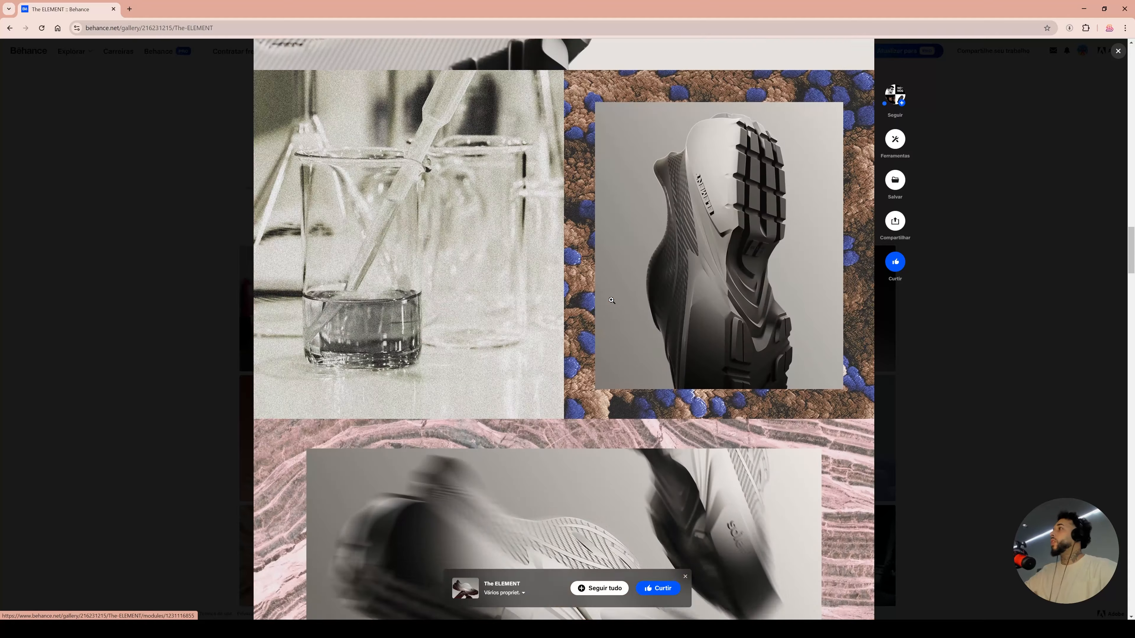
# Return from The ELEMENT to the Beauty / Flares project and look through its lipstick videos and close-up renders again
pyautogui.scroll(10, 597, 285)
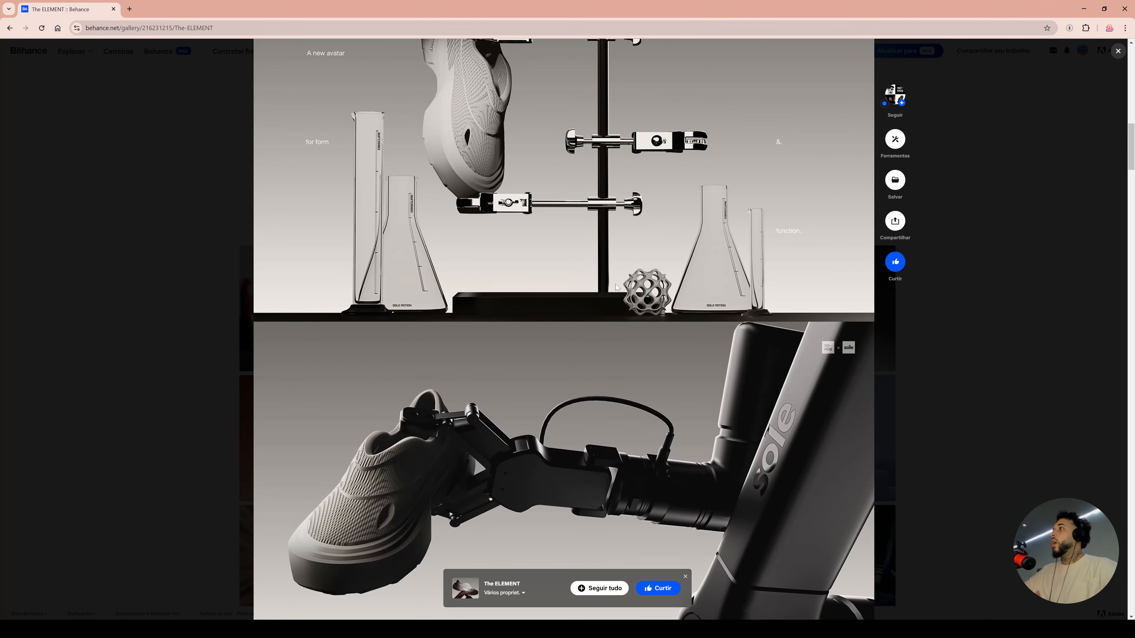
pyautogui.click(995, 210)
pyautogui.click(340, 296)
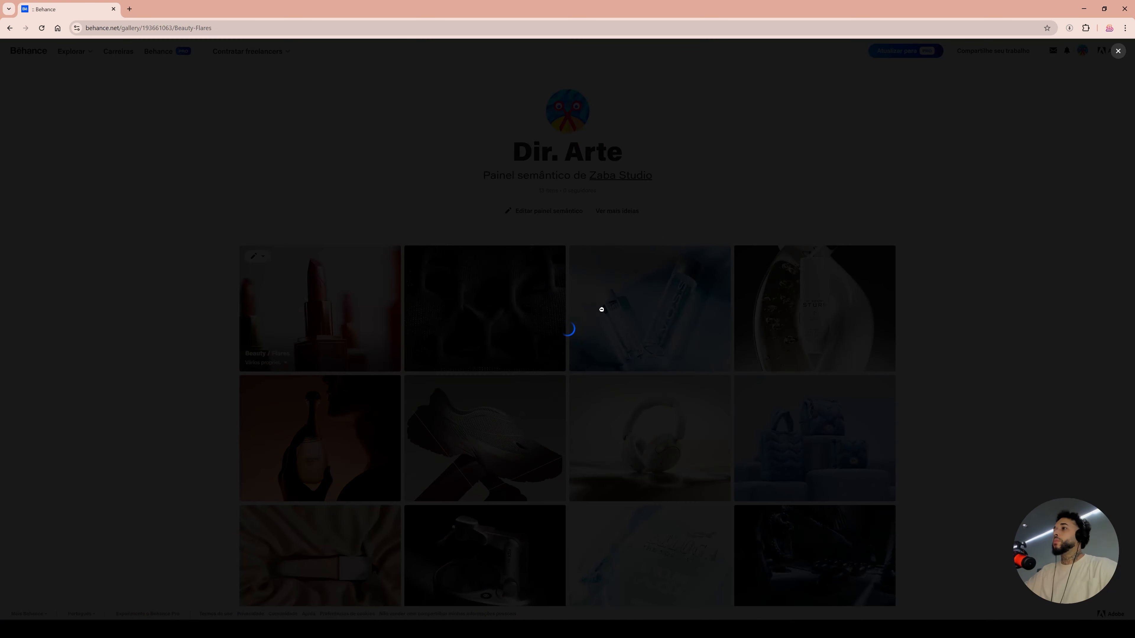
pyautogui.scroll(-10, 602, 309)
pyautogui.scroll(-15, 602, 310)
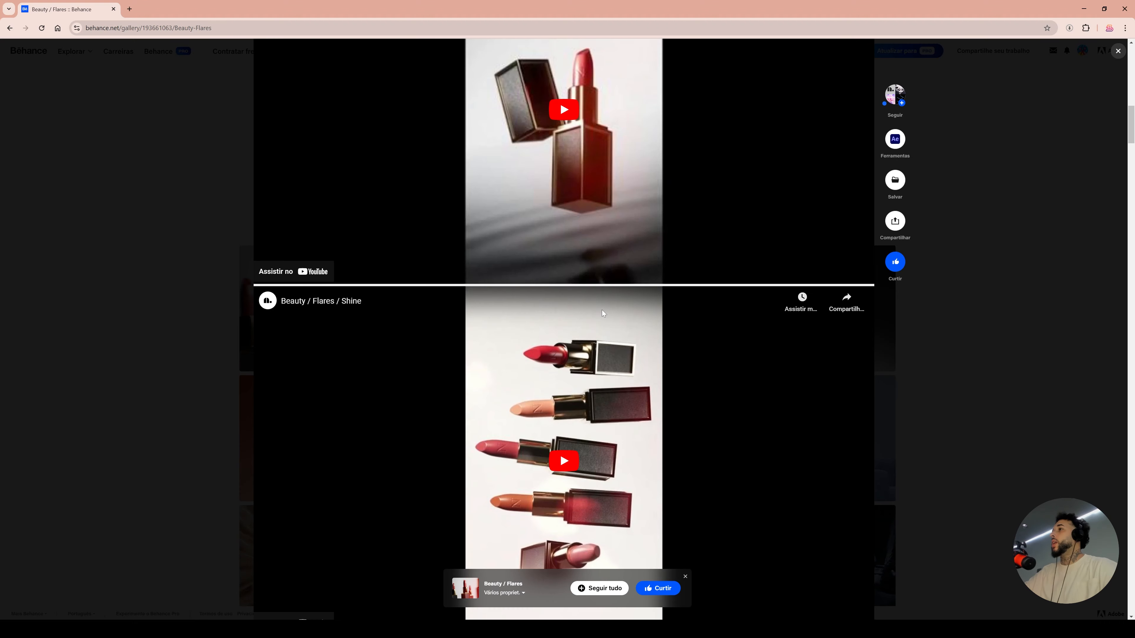
pyautogui.scroll(-12, 602, 310)
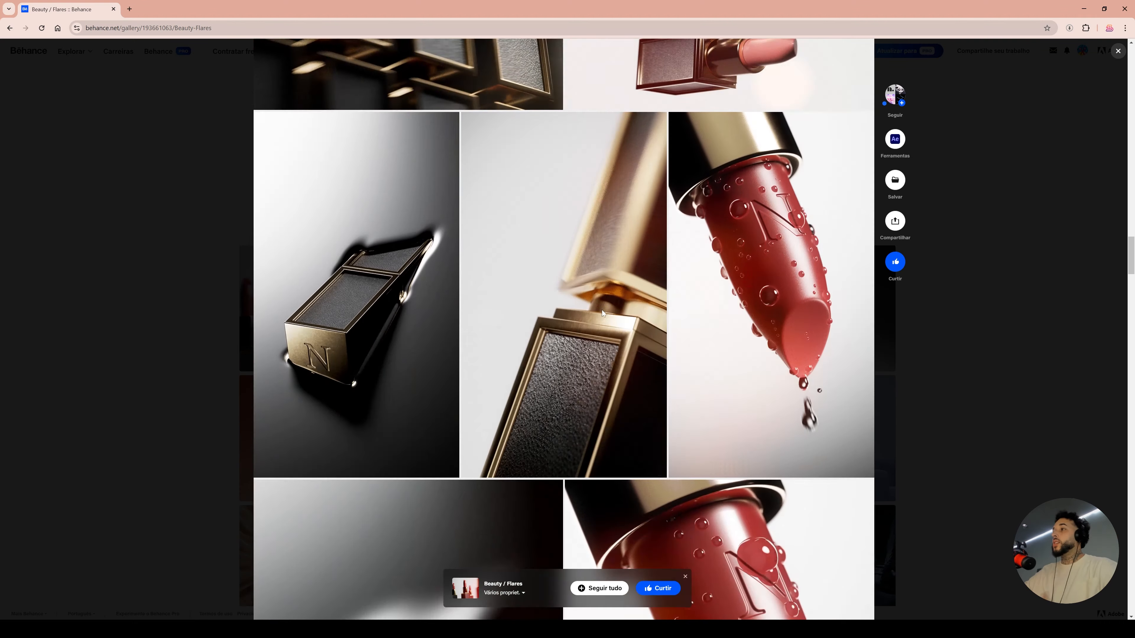
pyautogui.scroll(3, 602, 309)
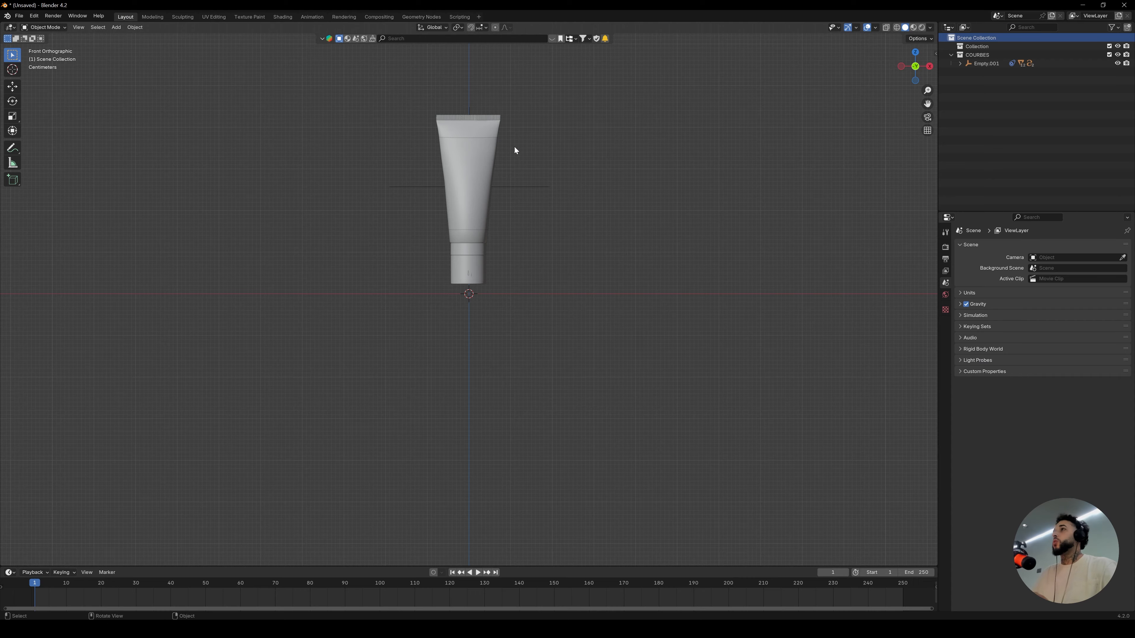
# In Blender, show the COURBES tube with its materials and inspect its label and the roller balls at its base
pyautogui.click(529, 269)
pyautogui.keyDown('alt'); pyautogui.keyDown('shift'); pyautogui.moveTo(528, 121); pyautogui.dragTo(522, 211); pyautogui.keyUp('shift'); pyautogui.keyUp('alt')
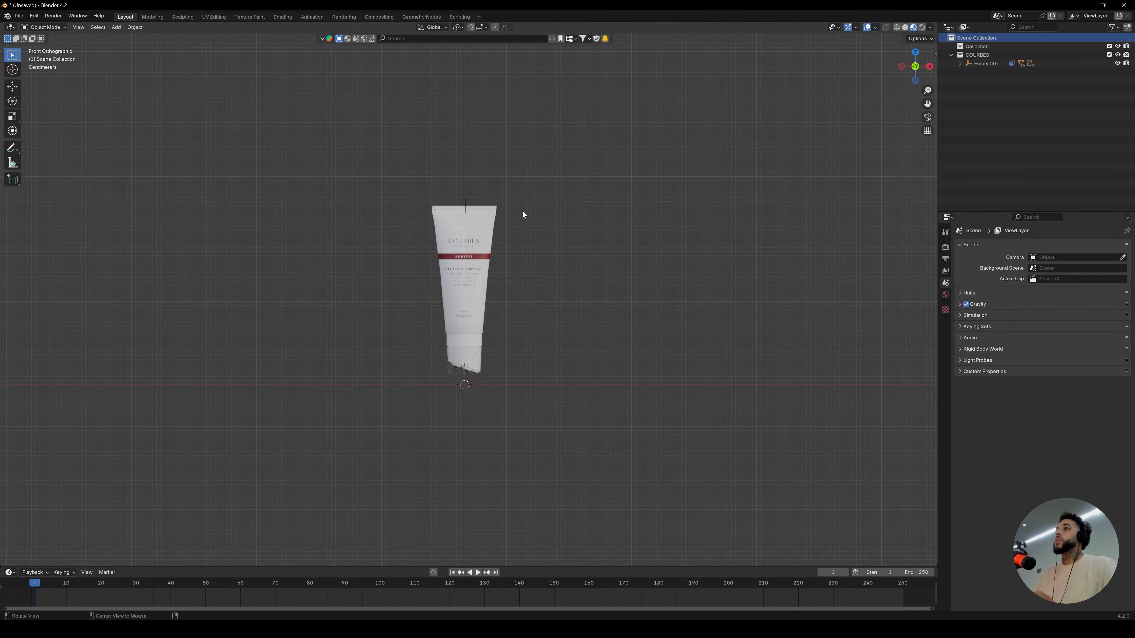
pyautogui.scroll(6, 505, 197)
pyautogui.keyDown('alt'); pyautogui.moveTo(459, 328); pyautogui.dragTo(525, 270); pyautogui.keyUp('alt')
pyautogui.keyDown('alt'); pyautogui.keyDown('shift'); pyautogui.moveTo(505, 441); pyautogui.dragTo(503, 350); pyautogui.keyUp('shift'); pyautogui.keyUp('alt')
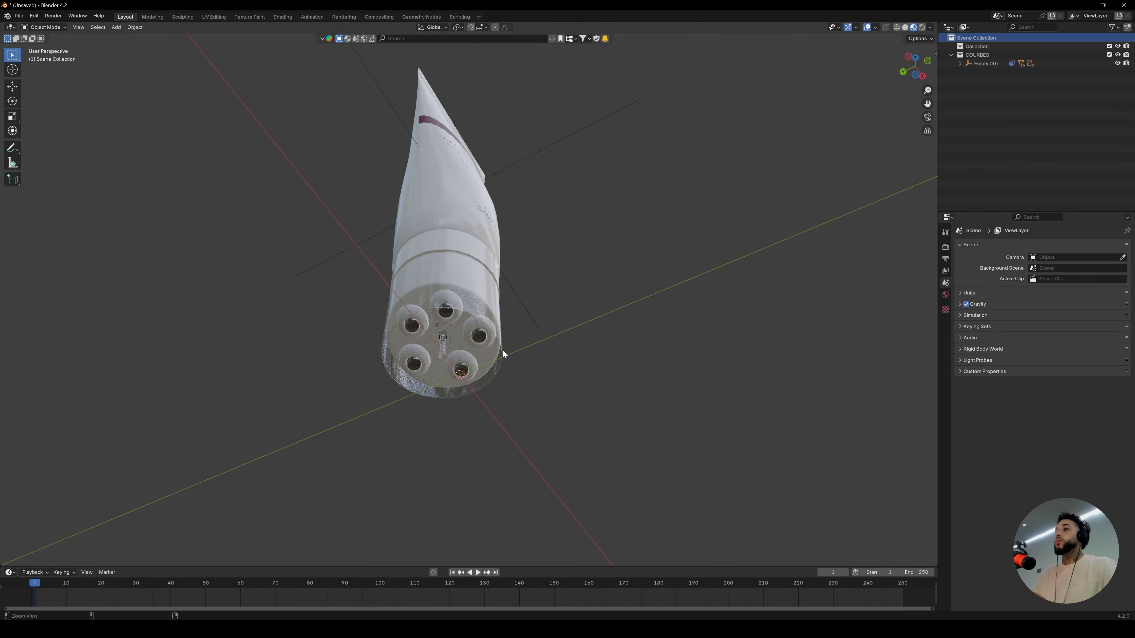
pyautogui.scroll(6, 461, 268)
pyautogui.keyDown('alt'); pyautogui.moveTo(498, 262); pyautogui.dragTo(440, 293); pyautogui.keyUp('alt')
pyautogui.keyDown('alt'); pyautogui.keyDown('shift'); pyautogui.moveTo(441, 293); pyautogui.dragTo(485, 222); pyautogui.keyUp('shift'); pyautogui.keyUp('alt')
pyautogui.keyDown('ctrl'); pyautogui.keyDown('alt'); pyautogui.moveTo(444, 118); pyautogui.dragTo(444, 212); pyautogui.keyUp('alt'); pyautogui.keyUp('ctrl')
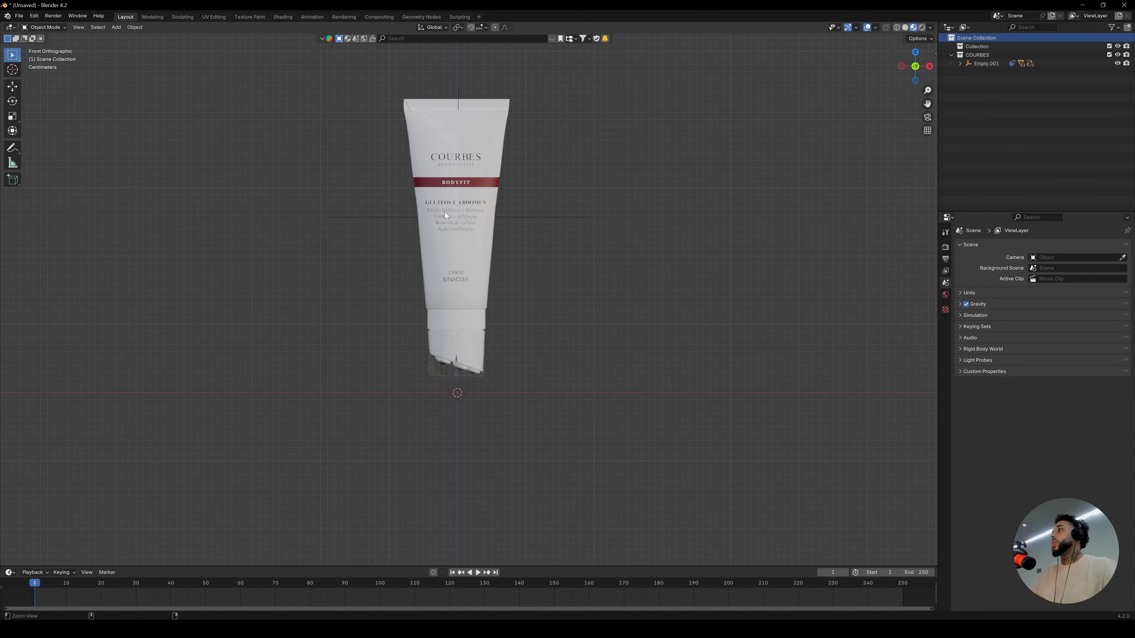
# Examine the tube's applicator end up close around the central nozzle and metal balls, and review the printed front label
pyautogui.keyDown('alt'); pyautogui.keyDown('shift'); pyautogui.moveTo(439, 168); pyautogui.dragTo(425, 211); pyautogui.keyUp('shift'); pyautogui.keyUp('alt')
pyautogui.click(426, 212)
pyautogui.keyDown('alt'); pyautogui.keyDown('shift'); pyautogui.moveTo(422, 367); pyautogui.dragTo(436, 256); pyautogui.keyUp('shift'); pyautogui.keyUp('alt')
pyautogui.keyDown('ctrl'); pyautogui.keyDown('alt'); pyautogui.moveTo(437, 310); pyautogui.dragTo(440, 189); pyautogui.keyUp('alt'); pyautogui.keyUp('ctrl')
pyautogui.keyDown('ctrl'); pyautogui.keyDown('alt'); pyautogui.moveTo(507, 161); pyautogui.dragTo(494, 195); pyautogui.keyUp('alt'); pyautogui.keyUp('ctrl')
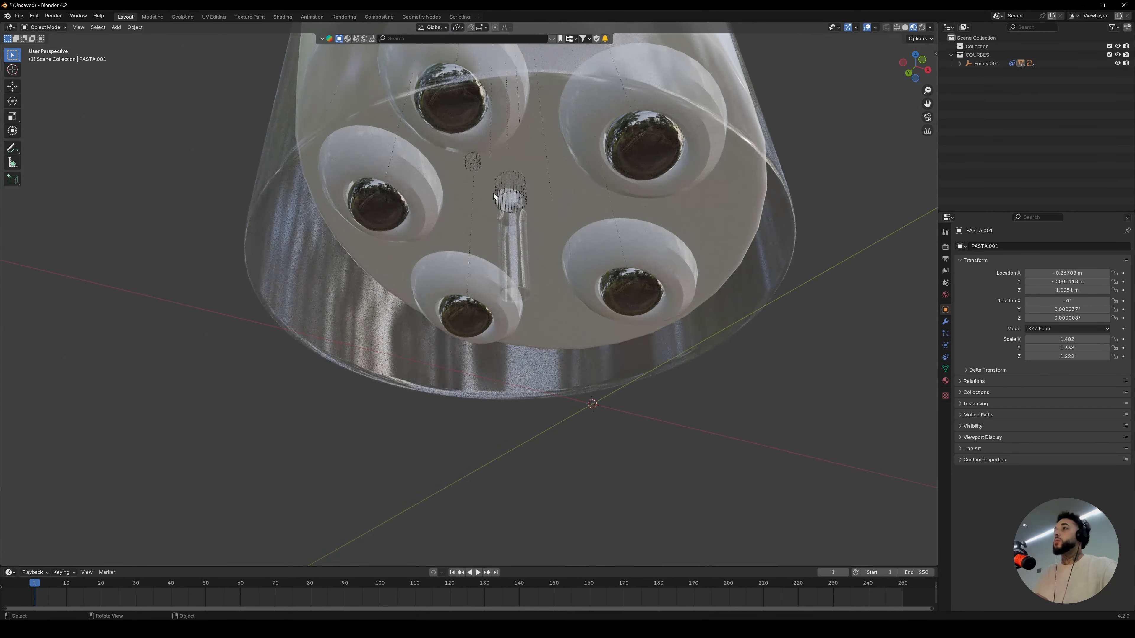
pyautogui.moveTo(518, 201); pyautogui.dragTo(545, 272, button='middle')
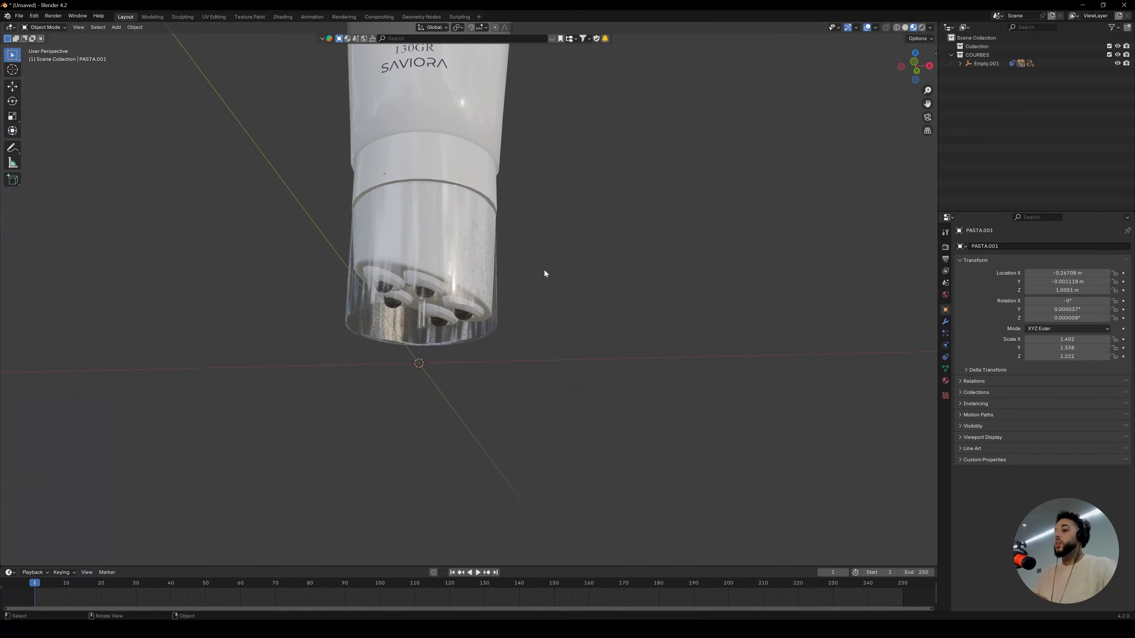
pyautogui.press('KP_1')
pyautogui.keyDown('ctrl'); pyautogui.keyDown('alt'); pyautogui.moveTo(544, 269); pyautogui.dragTo(483, 221); pyautogui.keyUp('alt'); pyautogui.keyUp('ctrl')
pyautogui.keyDown('alt'); pyautogui.keyDown('shift'); pyautogui.moveTo(481, 135); pyautogui.dragTo(479, 292); pyautogui.keyUp('shift'); pyautogui.keyUp('alt')
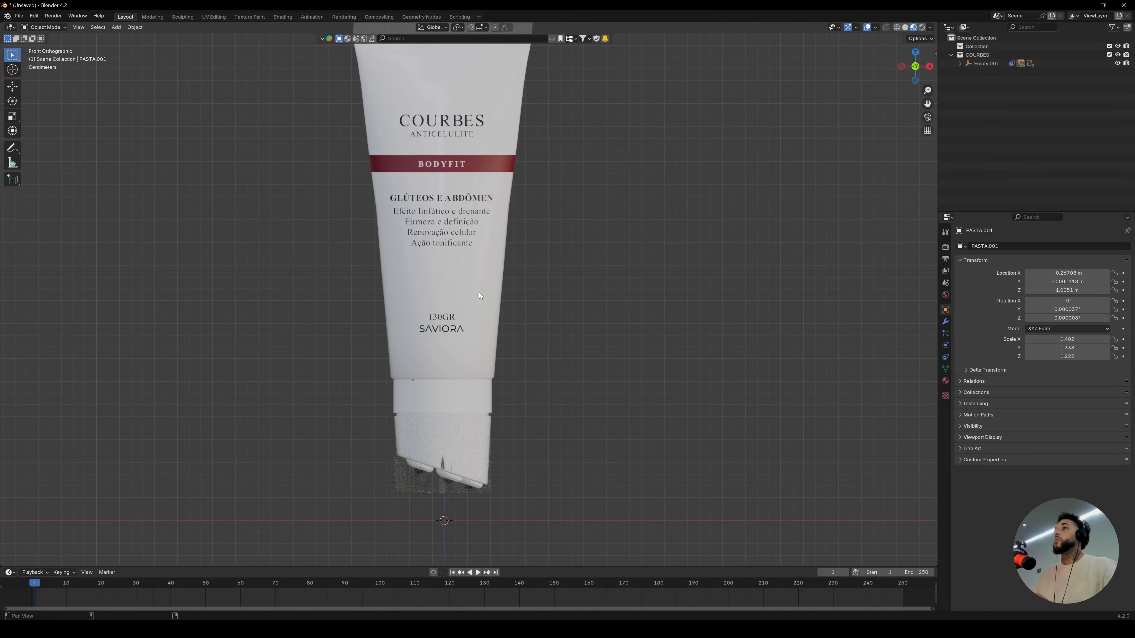
pyautogui.moveTo(488, 208)
pyautogui.keyDown('ctrl'); pyautogui.keyDown('alt'); pyautogui.mouseDown()
pyautogui.moveTo(491, 183)
pyautogui.moveTo(475, 224)
pyautogui.mouseUp(); pyautogui.keyUp('alt'); pyautogui.keyUp('ctrl')
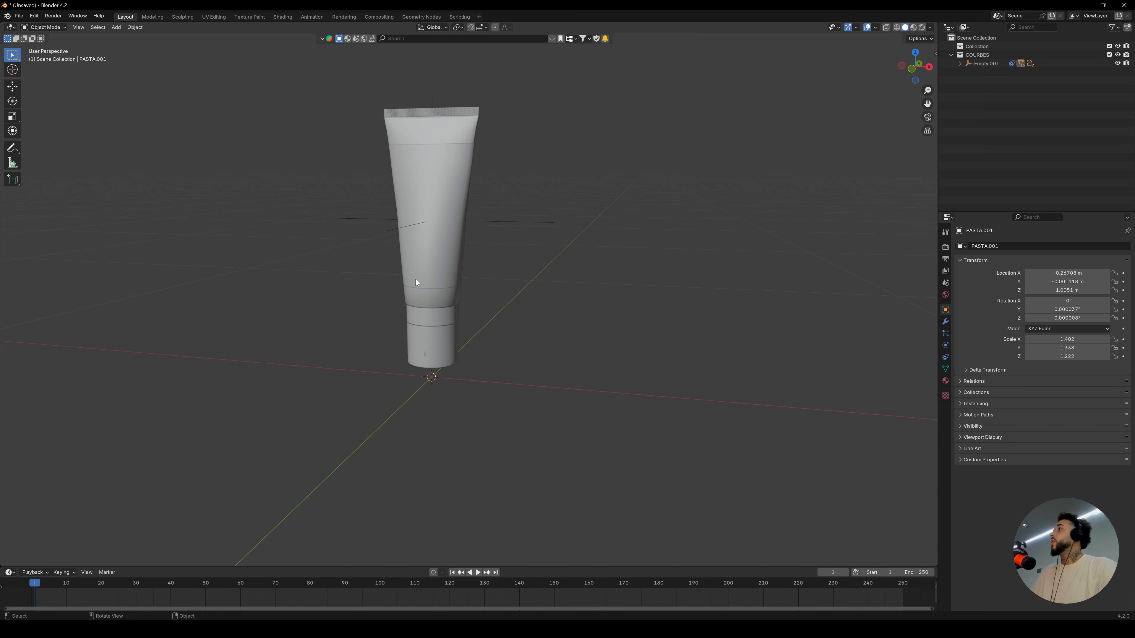
# Add a plane mesh beneath the tube
pyautogui.hotkey('shift', 'a')
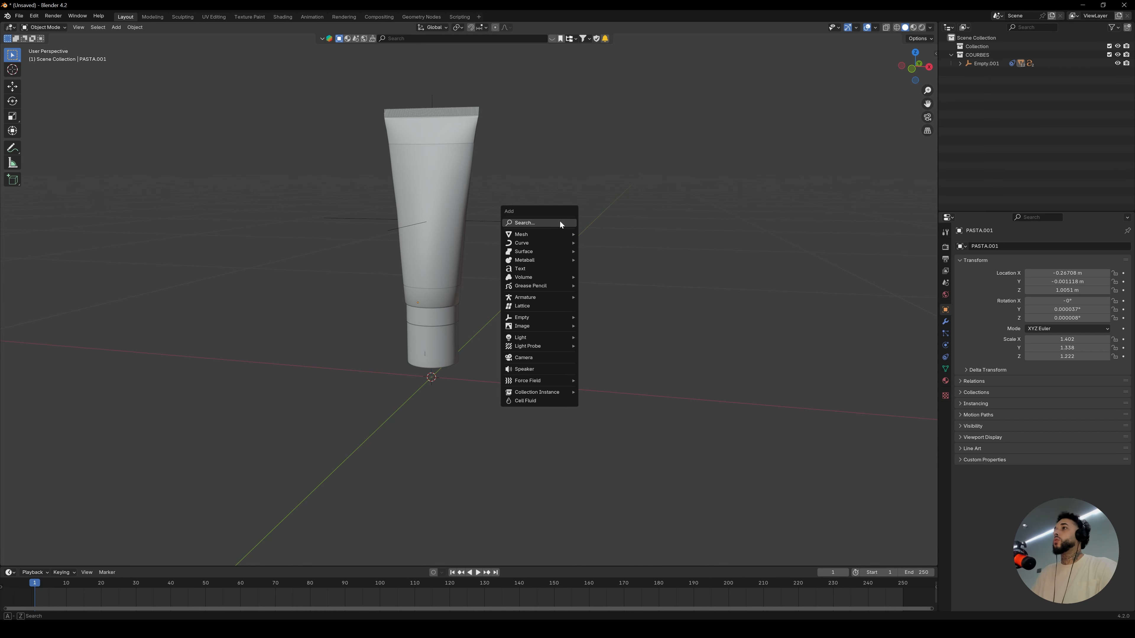
pyautogui.moveTo(555, 235)
pyautogui.click(643, 233)
pyautogui.moveTo(665, 241); pyautogui.dragTo(600, 284, button='middle')
pyautogui.scroll(-6, 581, 313)
pyautogui.scroll(1, 547, 296)
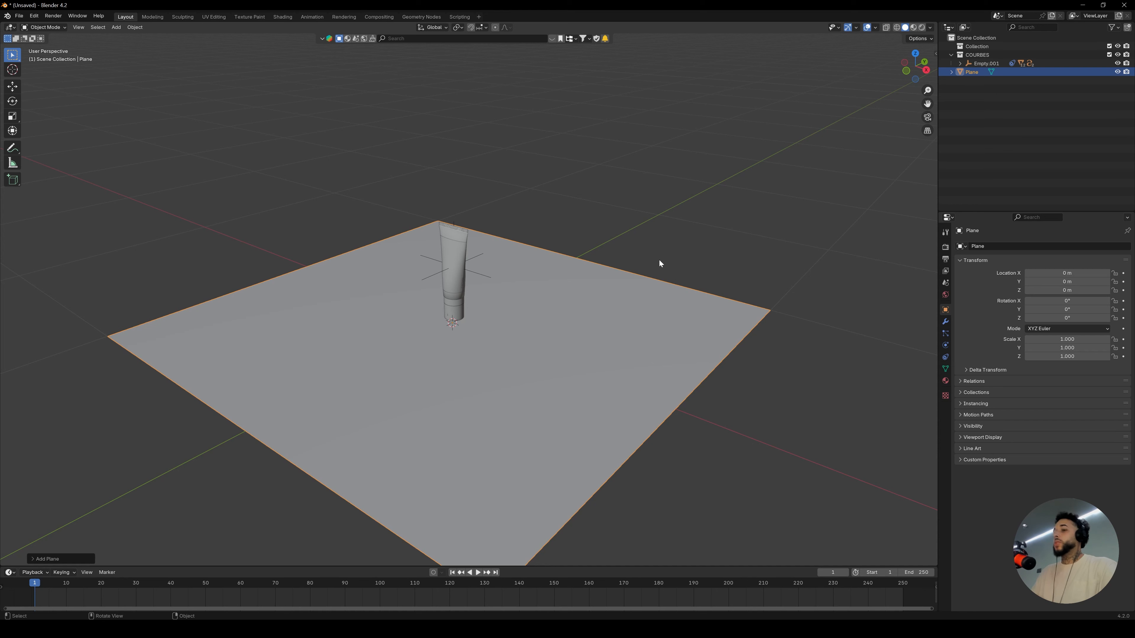
# Enable the Screencast Keys display in the viewport
pyautogui.press('n')
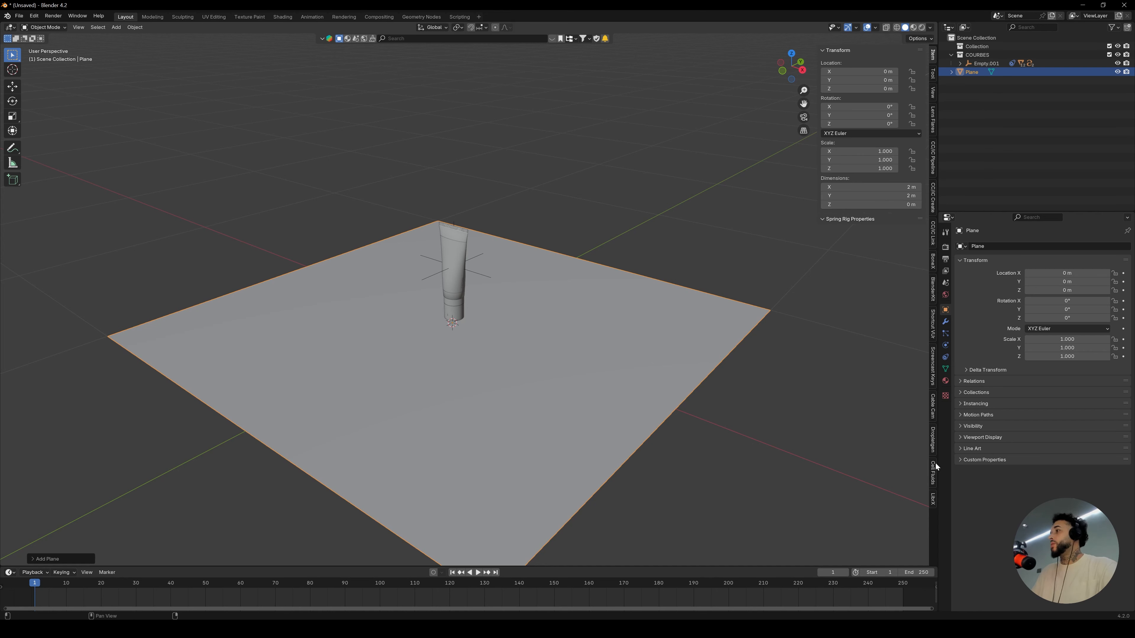
pyautogui.click(934, 376)
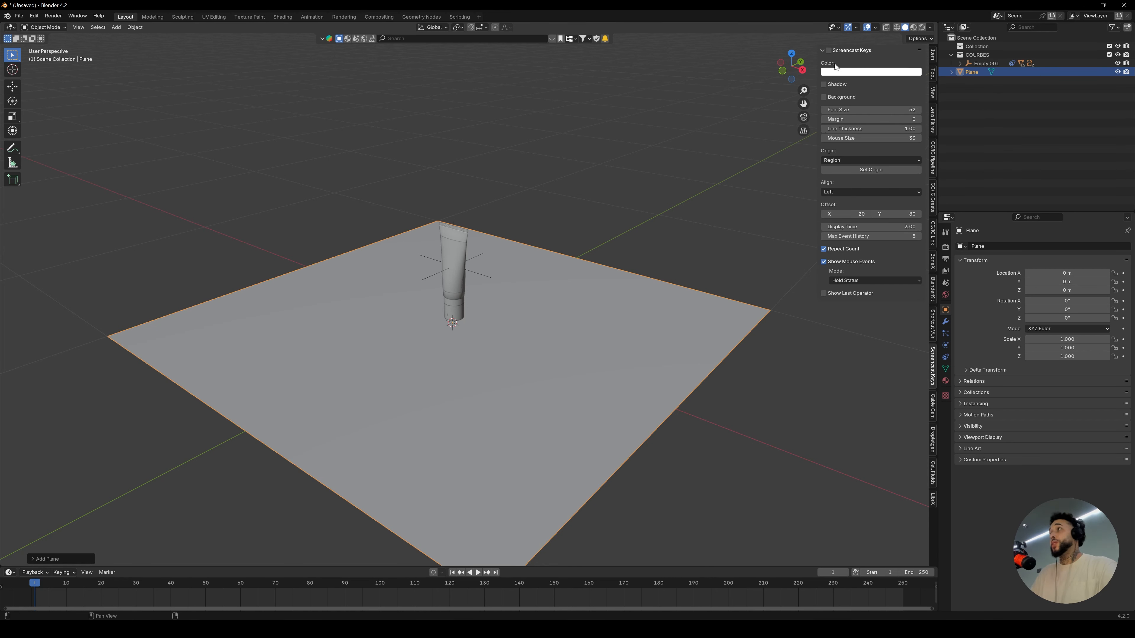
pyautogui.press('n')
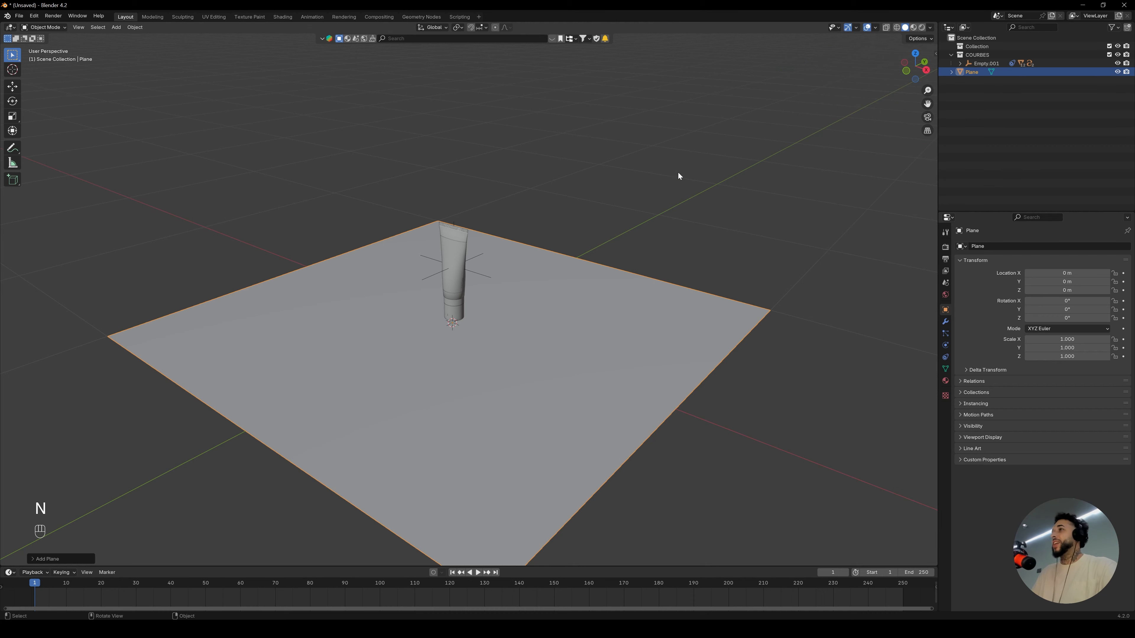
# Scale the plane up uniformly around the tube to about 1.87
pyautogui.keyDown('alt'); pyautogui.moveTo(578, 336); pyautogui.dragTo(599, 287); pyautogui.keyUp('alt')
pyautogui.press('s')
pyautogui.click(673, 261)
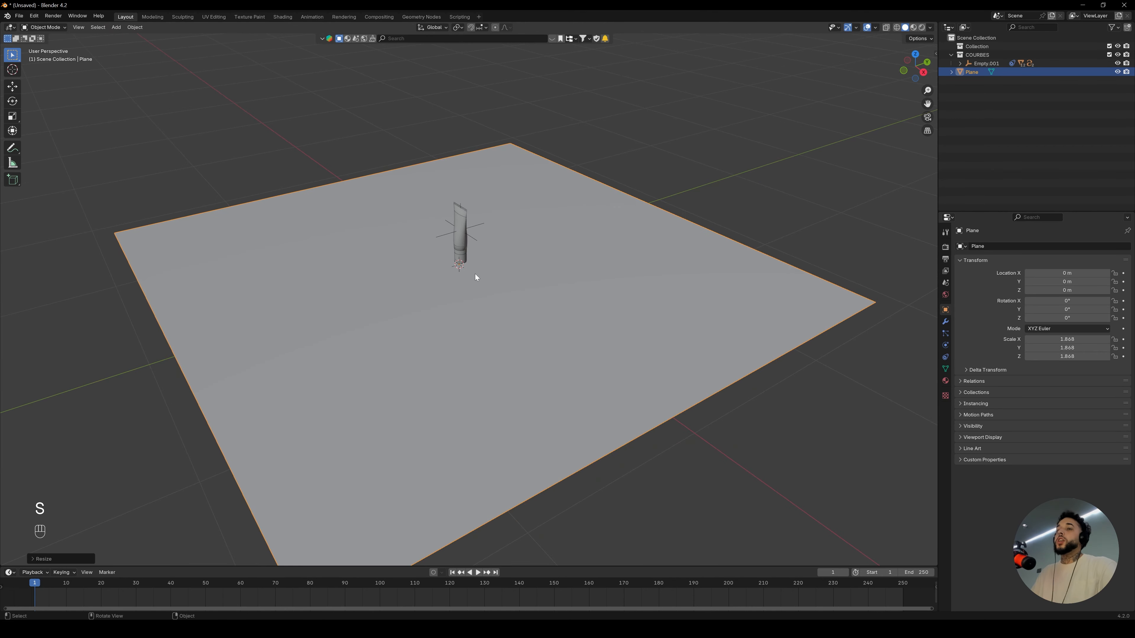
# Subdivide the whole plane mesh in Edit Mode into a grid of many cuts
pyautogui.press('Tab')
pyautogui.rightClick(394, 281)
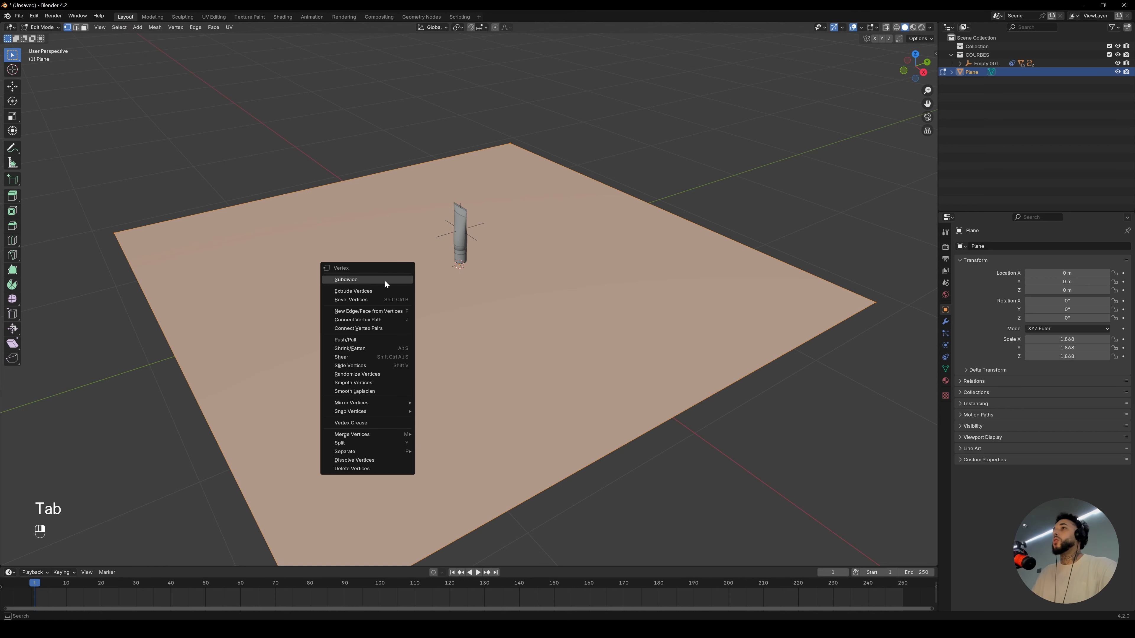
pyautogui.click(385, 281)
pyautogui.click(67, 559)
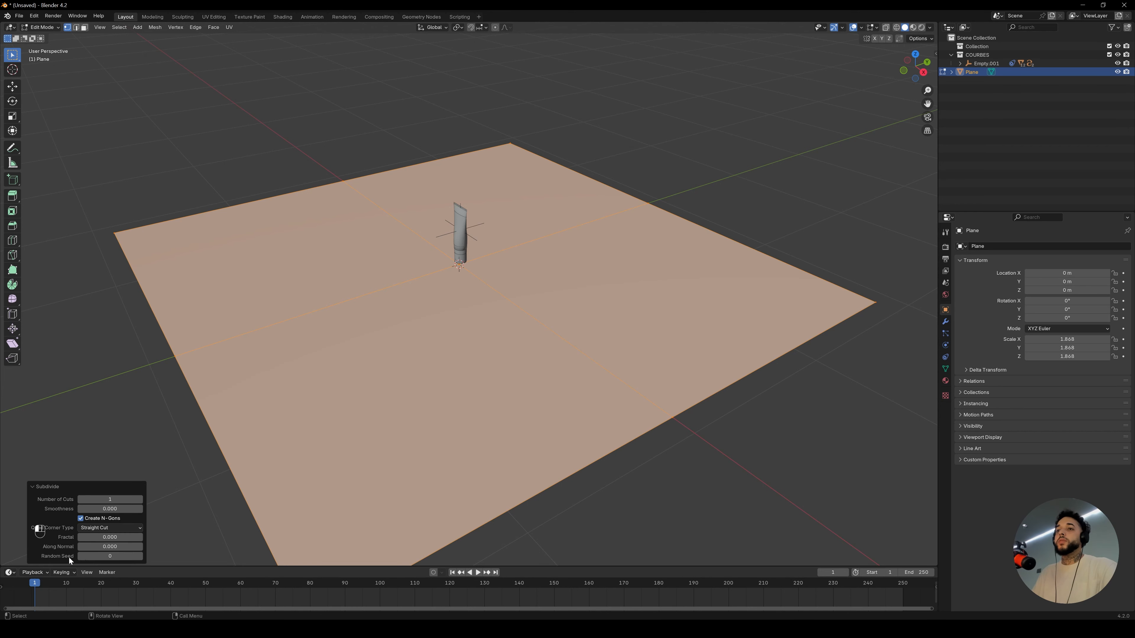
pyautogui.click(109, 499)
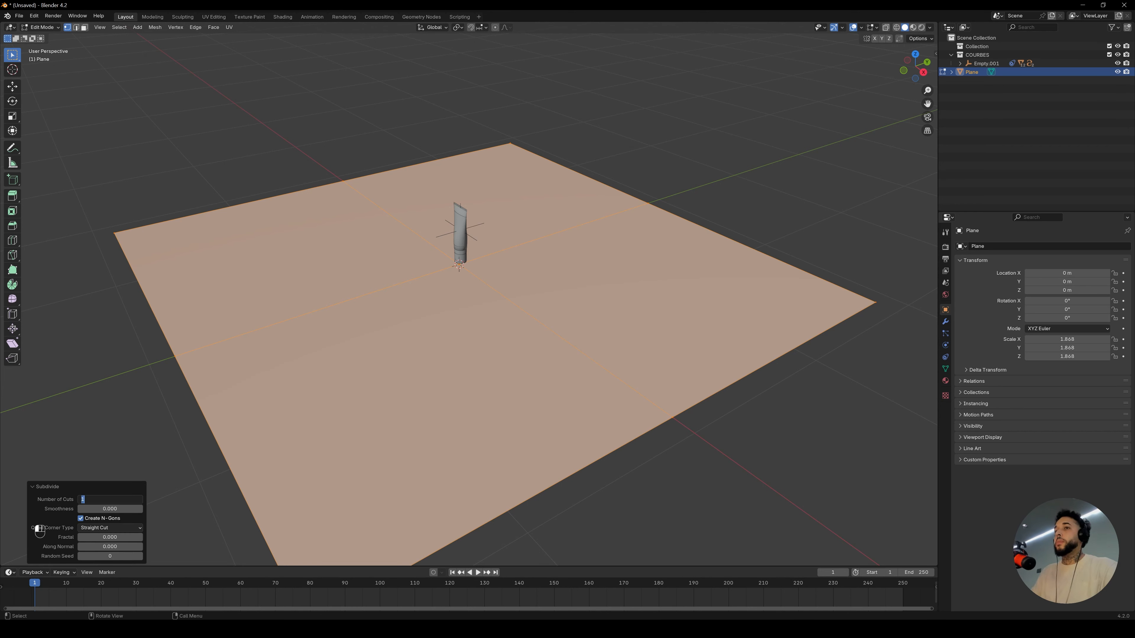
pyautogui.press('Return')
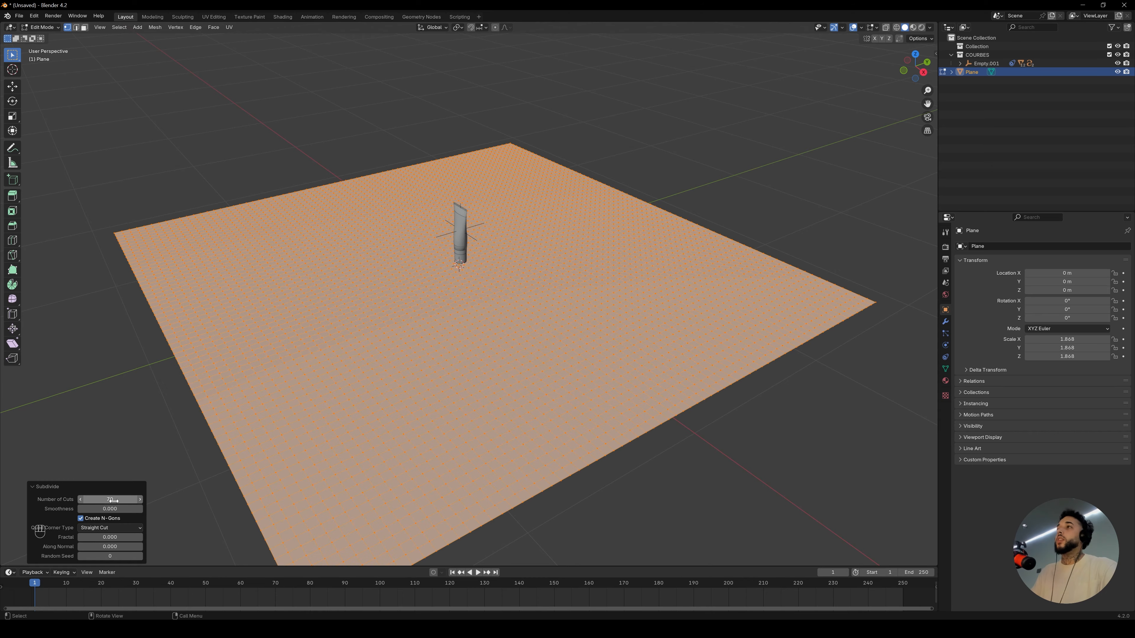
# Raise the plane subdivision's number of cuts to 100, check the mesh density near the tube, and return to Object Mode
pyautogui.click(113, 500)
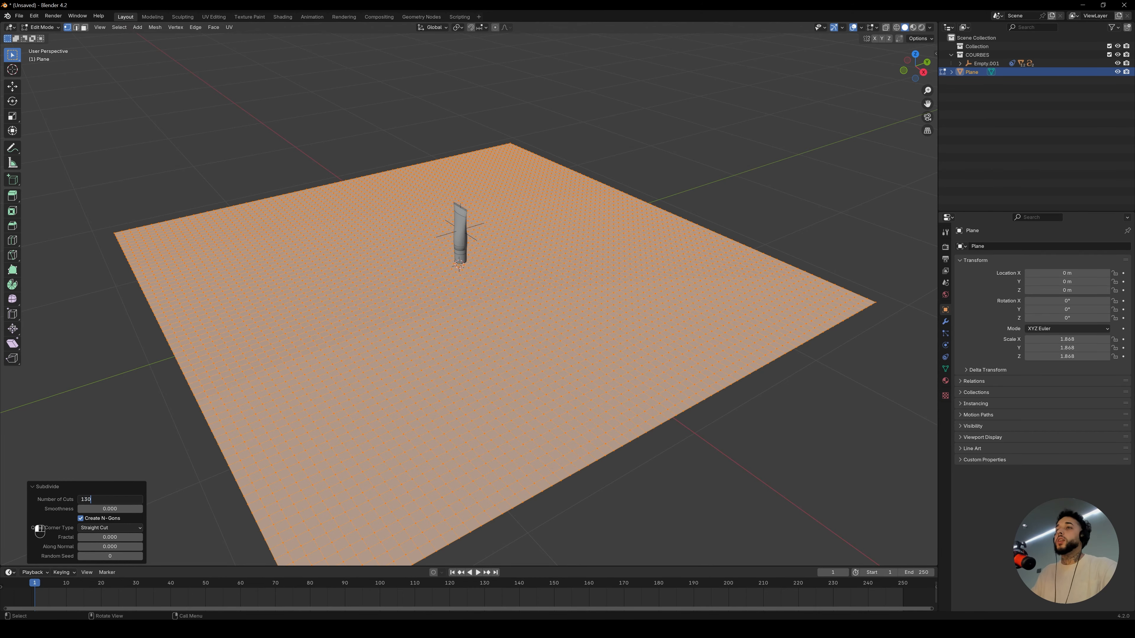
pyautogui.press('Return')
pyautogui.moveTo(519, 245)
pyautogui.keyDown('alt'); pyautogui.mouseDown()
pyautogui.moveTo(537, 241)
pyautogui.moveTo(505, 245)
pyautogui.mouseUp(); pyautogui.keyUp('alt')
pyautogui.keyDown('ctrl'); pyautogui.keyDown('alt'); pyautogui.moveTo(505, 245); pyautogui.dragTo(499, 214); pyautogui.keyUp('alt'); pyautogui.keyUp('ctrl')
pyautogui.click(116, 499)
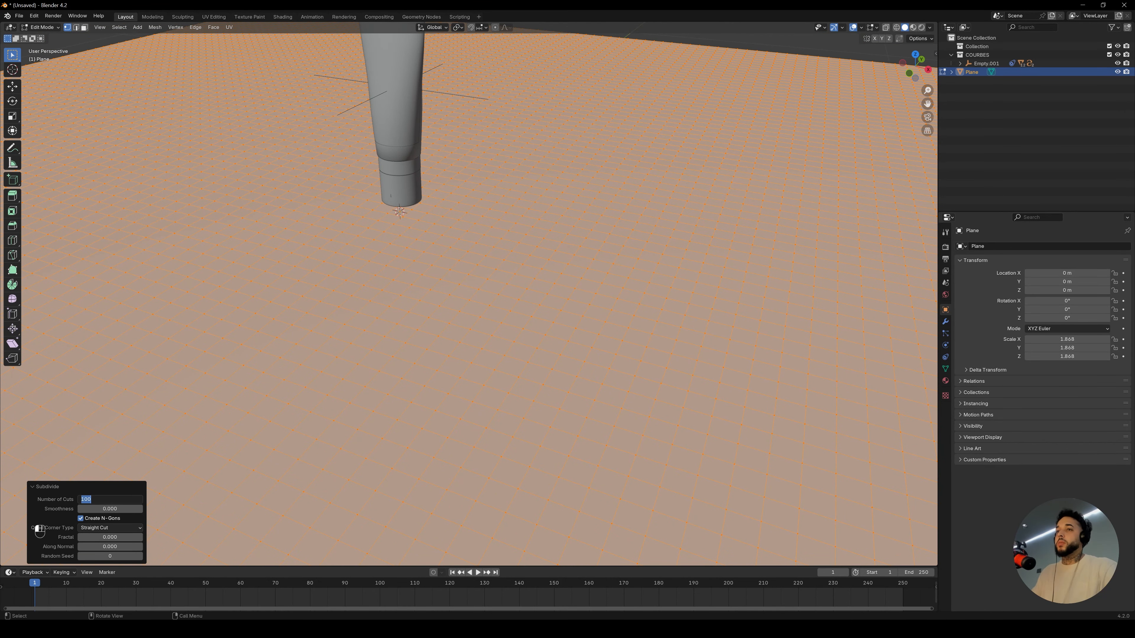
pyautogui.press('Return')
pyautogui.keyDown('ctrl'); pyautogui.keyDown('alt'); pyautogui.moveTo(507, 256); pyautogui.dragTo(693, 113); pyautogui.keyUp('alt'); pyautogui.keyUp('ctrl')
pyautogui.press('Tab')
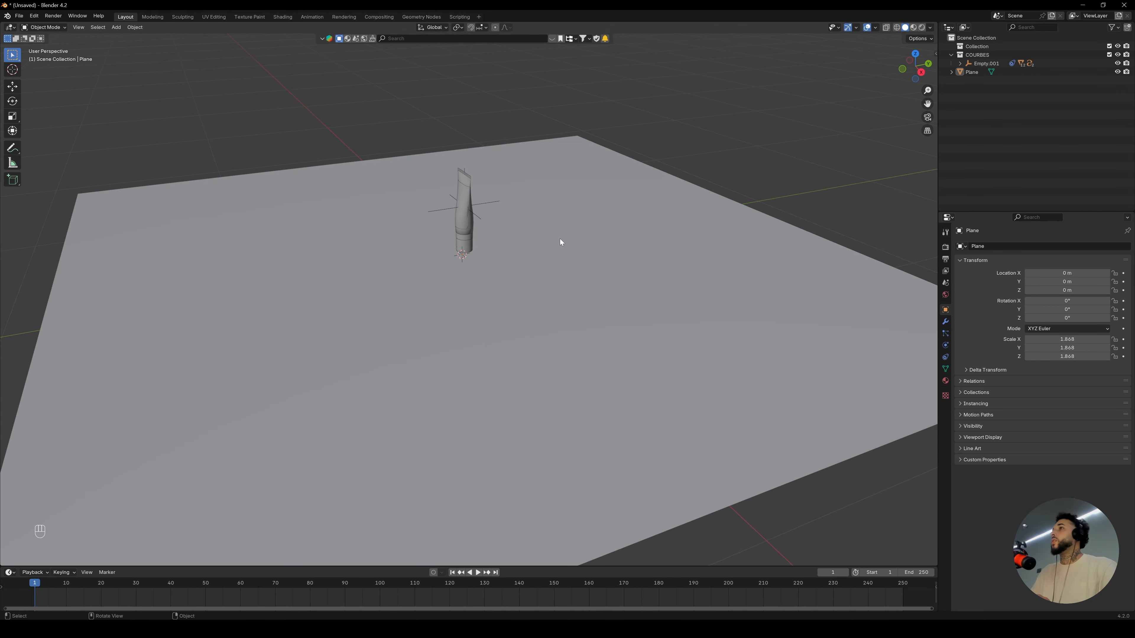
# Box-select a patch of the plane's vertices around the tube's base from the perspective view
pyautogui.press('Tab')
pyautogui.moveTo(369, 200); pyautogui.dragTo(550, 345)
pyautogui.moveTo(337, 208); pyautogui.dragTo(542, 311)
pyautogui.moveTo(360, 200); pyautogui.dragTo(576, 294)
pyautogui.moveTo(342, 226); pyautogui.dragTo(542, 358)
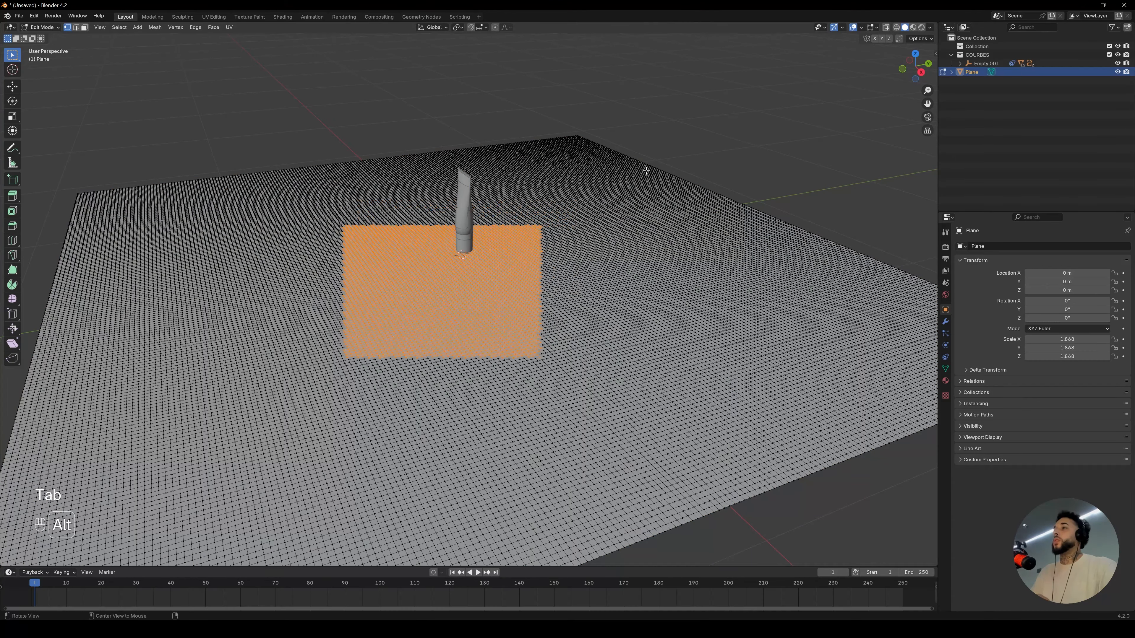
# Box-select a large central block of the plane's vertices around the tube from the top view, and leave Edit Mode
pyautogui.keyDown('alt'); pyautogui.moveTo(646, 170); pyautogui.dragTo(742, 206); pyautogui.keyUp('alt')
pyautogui.press('KP_7')
pyautogui.keyDown('ctrl'); pyautogui.keyDown('alt'); pyautogui.moveTo(395, 213); pyautogui.dragTo(382, 248); pyautogui.keyUp('alt'); pyautogui.keyUp('ctrl')
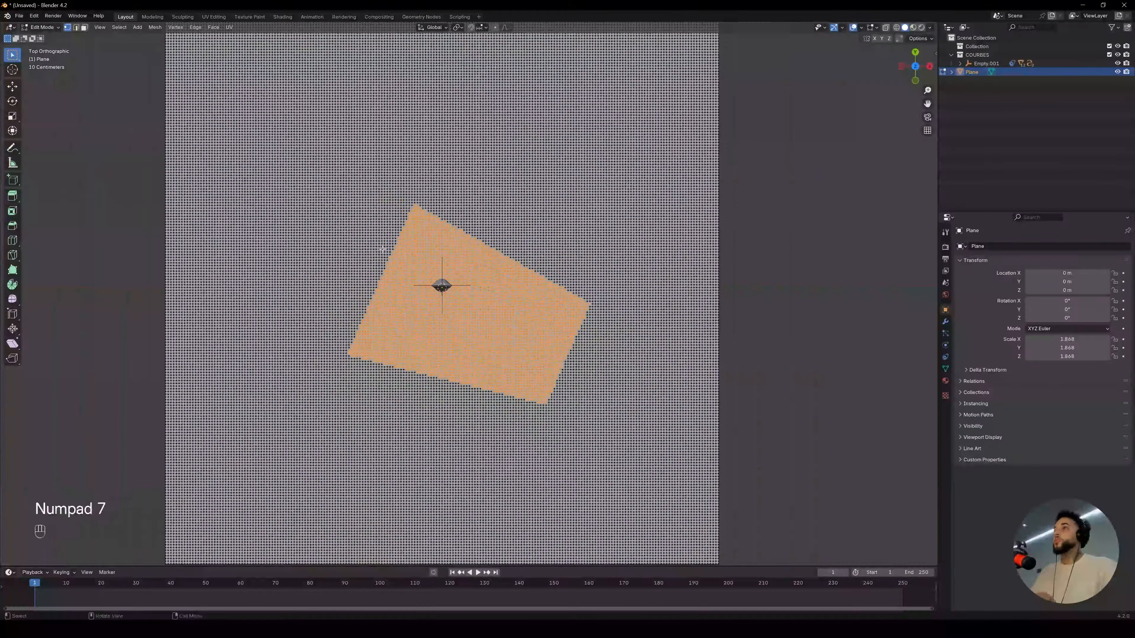
pyautogui.moveTo(355, 192); pyautogui.dragTo(487, 368)
pyautogui.moveTo(309, 127); pyautogui.dragTo(540, 383)
pyautogui.moveTo(349, 137); pyautogui.dragTo(561, 460)
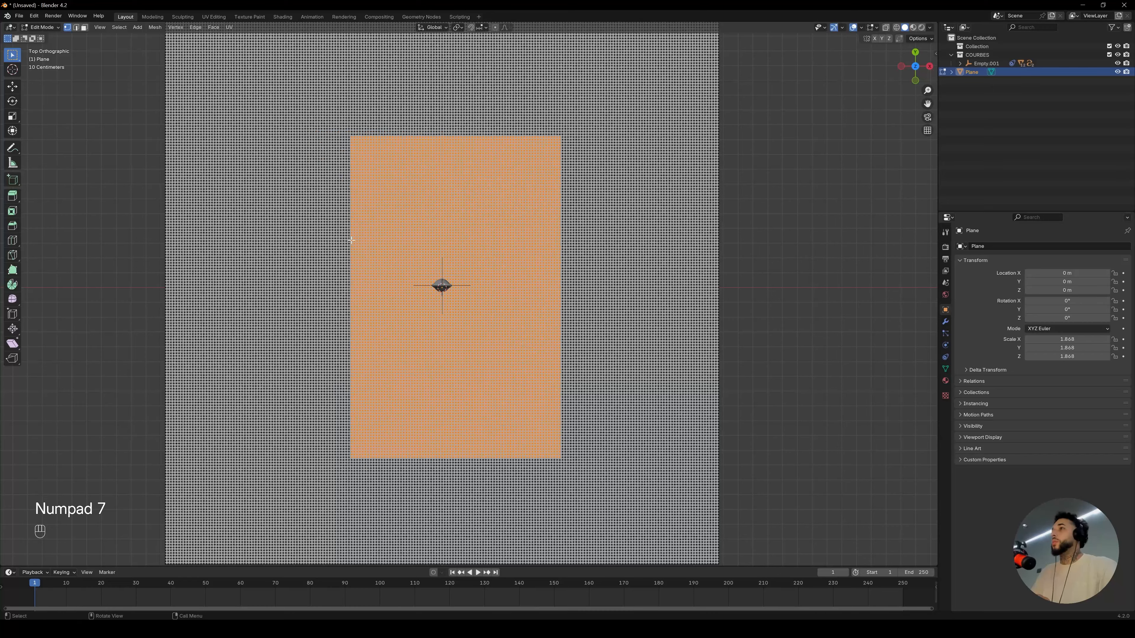
pyautogui.moveTo(312, 144); pyautogui.dragTo(584, 446)
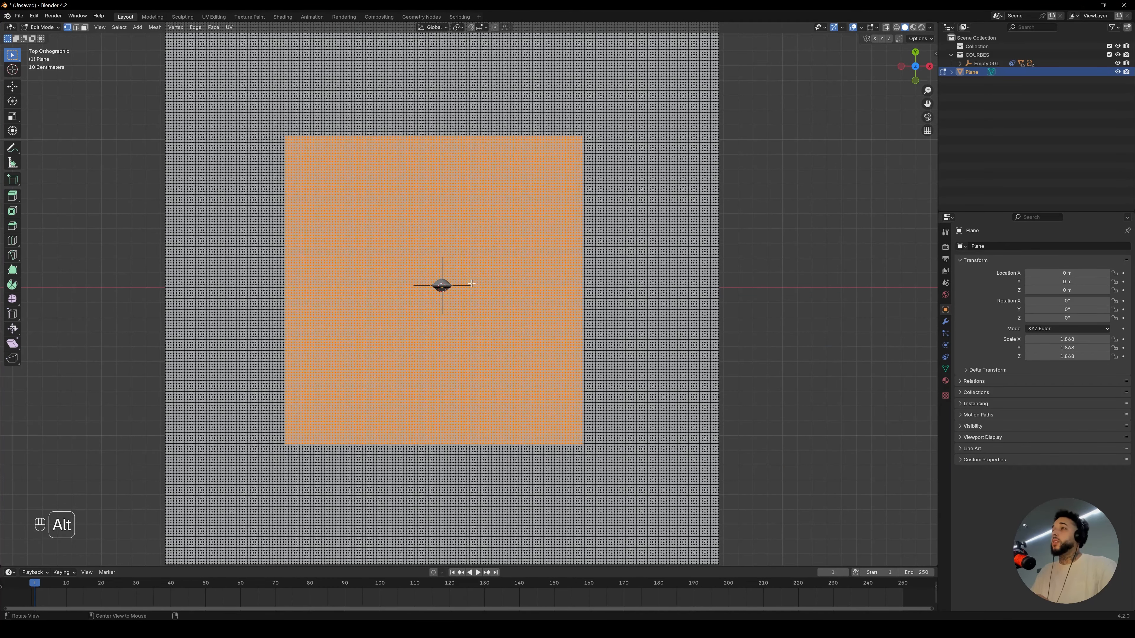
pyautogui.keyDown('alt'); pyautogui.moveTo(555, 191); pyautogui.dragTo(531, 214); pyautogui.keyUp('alt')
pyautogui.press('Tab')
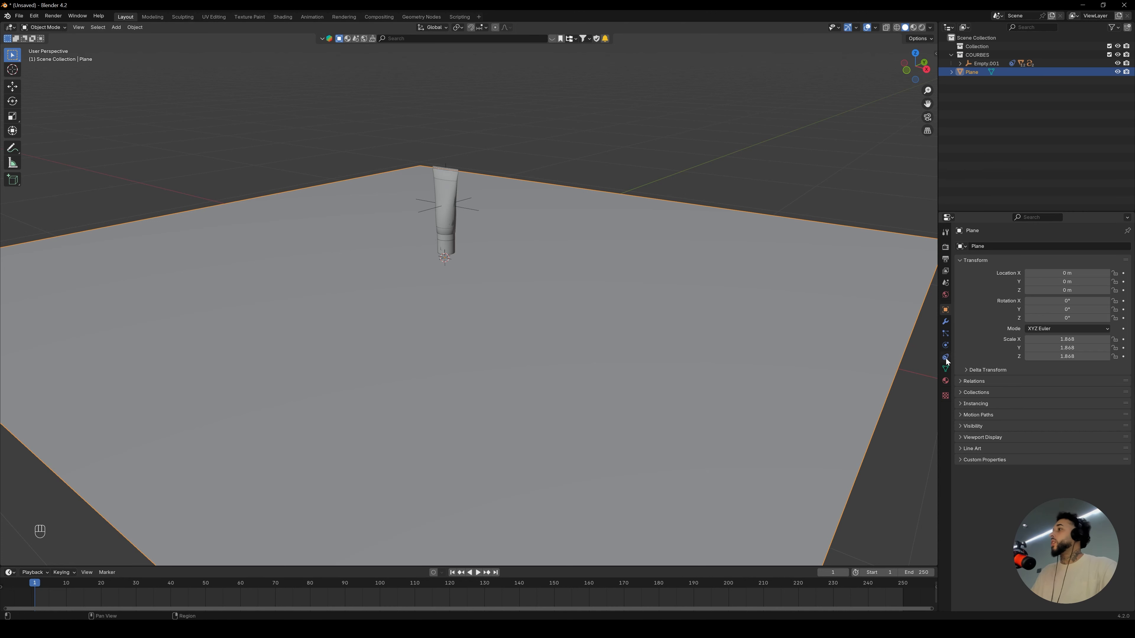
# Add Dynamic Paint physics to the plane, keep its type as Canvas, and create the canvas surface
pyautogui.moveTo(951, 356); pyautogui.dragTo(944, 354)
pyautogui.click(940, 232)
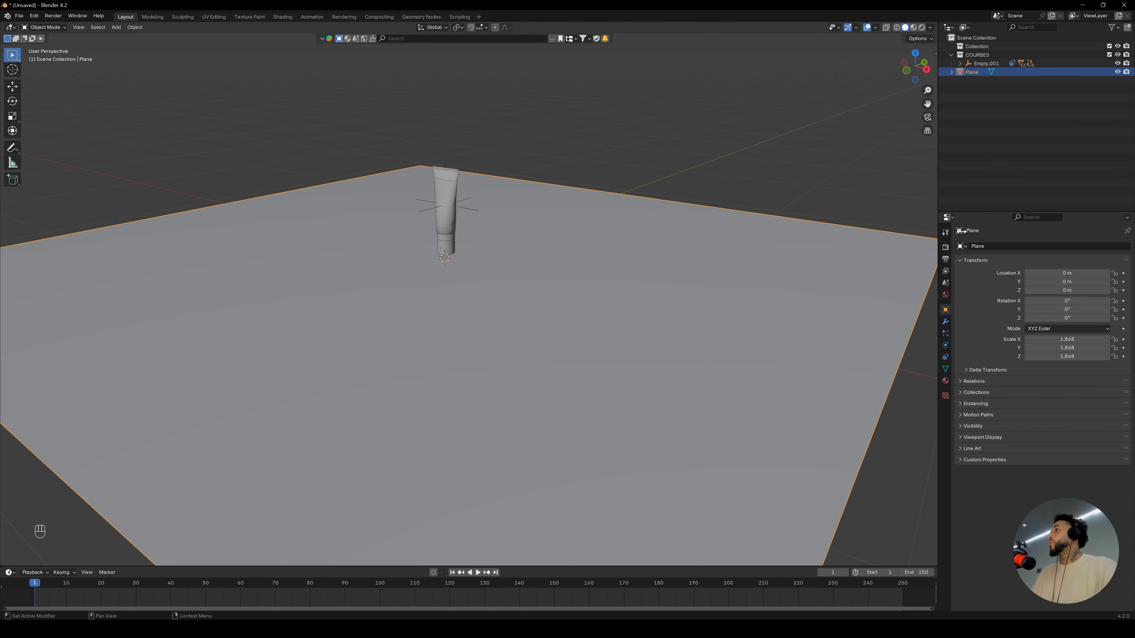
pyautogui.click(945, 344)
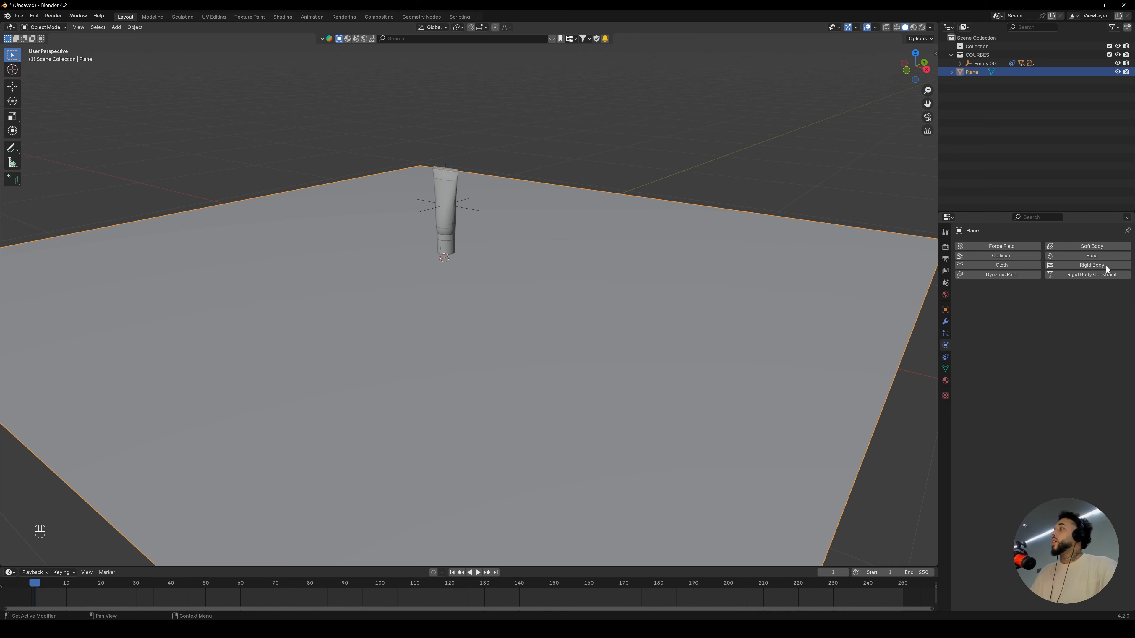
pyautogui.click(999, 274)
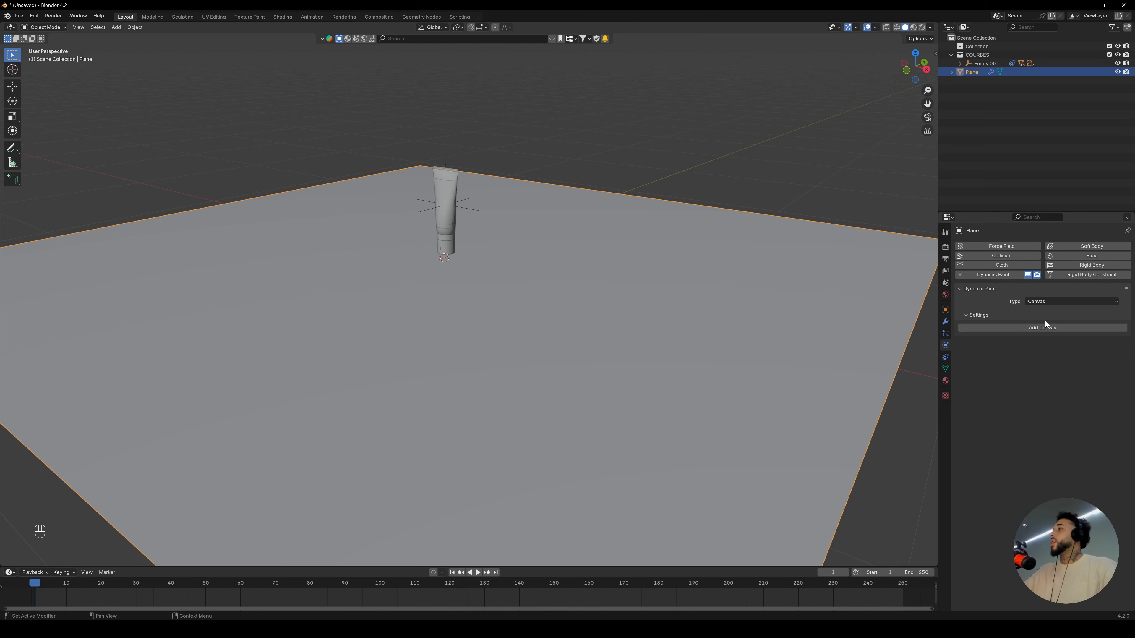
pyautogui.click(1063, 302)
pyautogui.click(1058, 302)
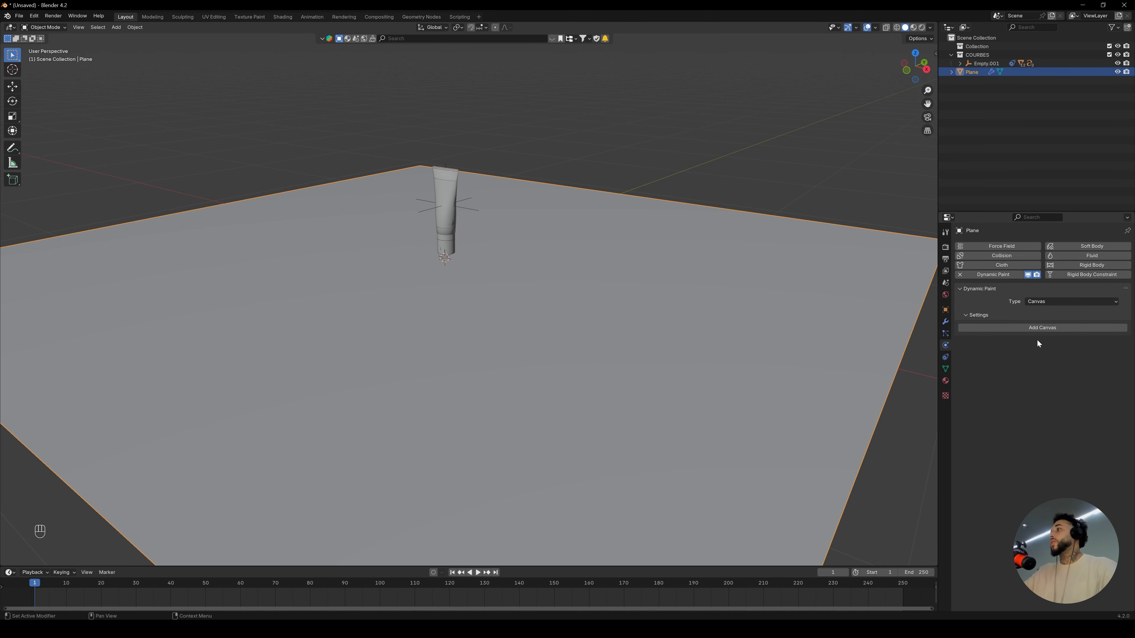
pyautogui.click(1040, 328)
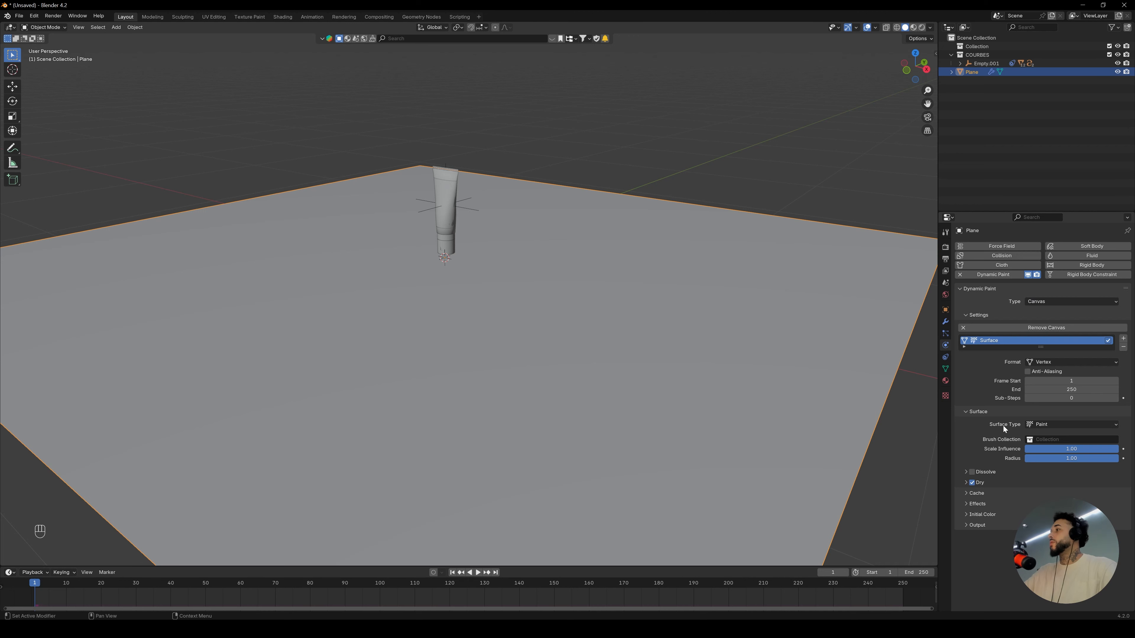
# Set the plane's Dynamic Paint surface type to Waves and inspect the tube's cap where it nears the plane
pyautogui.click(1053, 424)
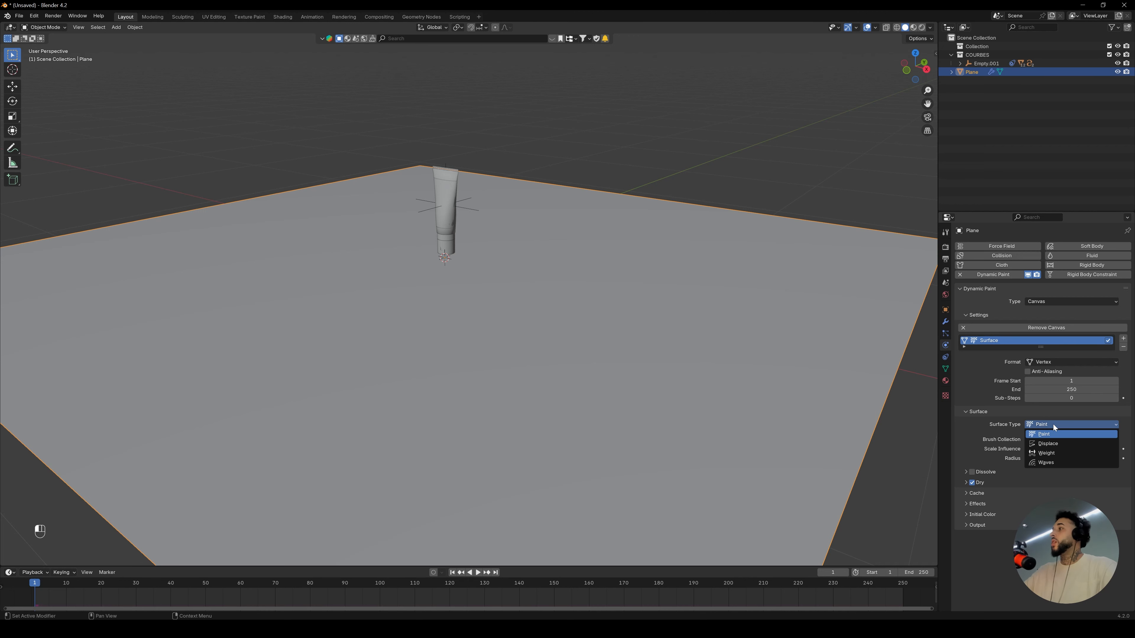
pyautogui.click(1047, 462)
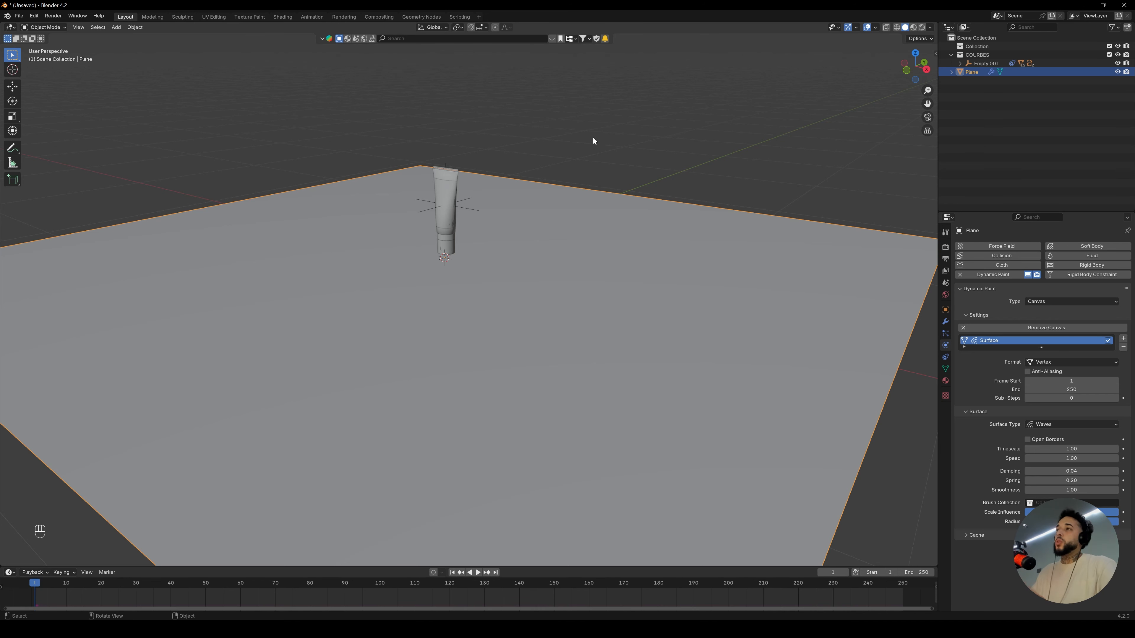
pyautogui.click(604, 176)
pyautogui.keyDown('alt'); pyautogui.moveTo(605, 178); pyautogui.dragTo(477, 248, button='middle'); pyautogui.keyUp('alt')
pyautogui.click(459, 218)
pyautogui.click(451, 270)
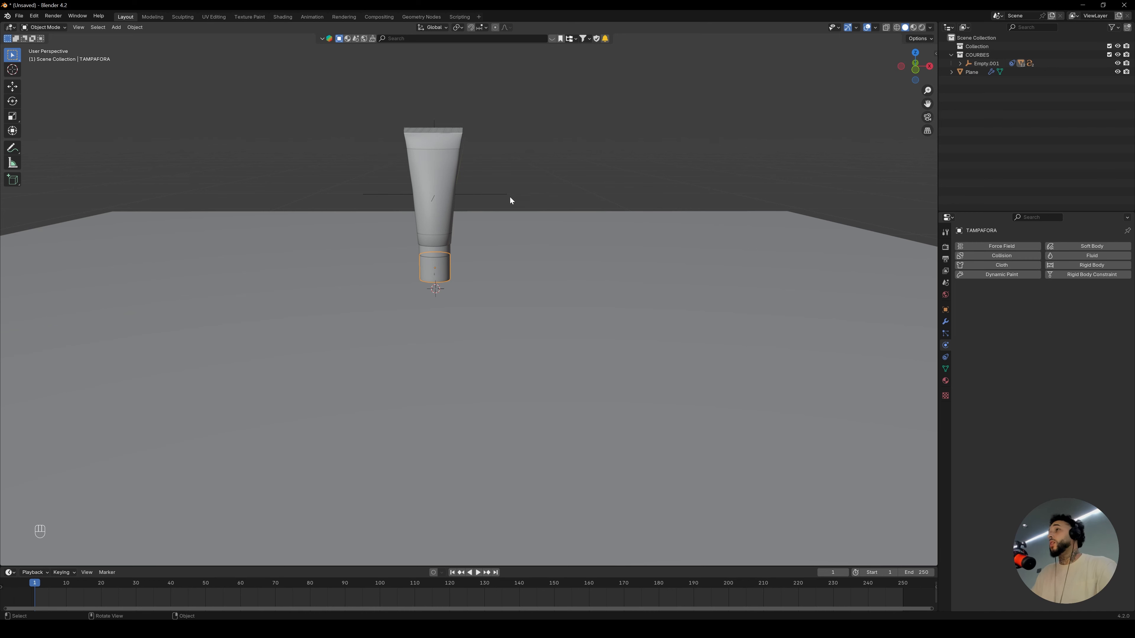
pyautogui.click(554, 178)
pyautogui.keyDown('alt'); pyautogui.moveTo(554, 178); pyautogui.dragTo(590, 191, button='middle'); pyautogui.keyUp('alt')
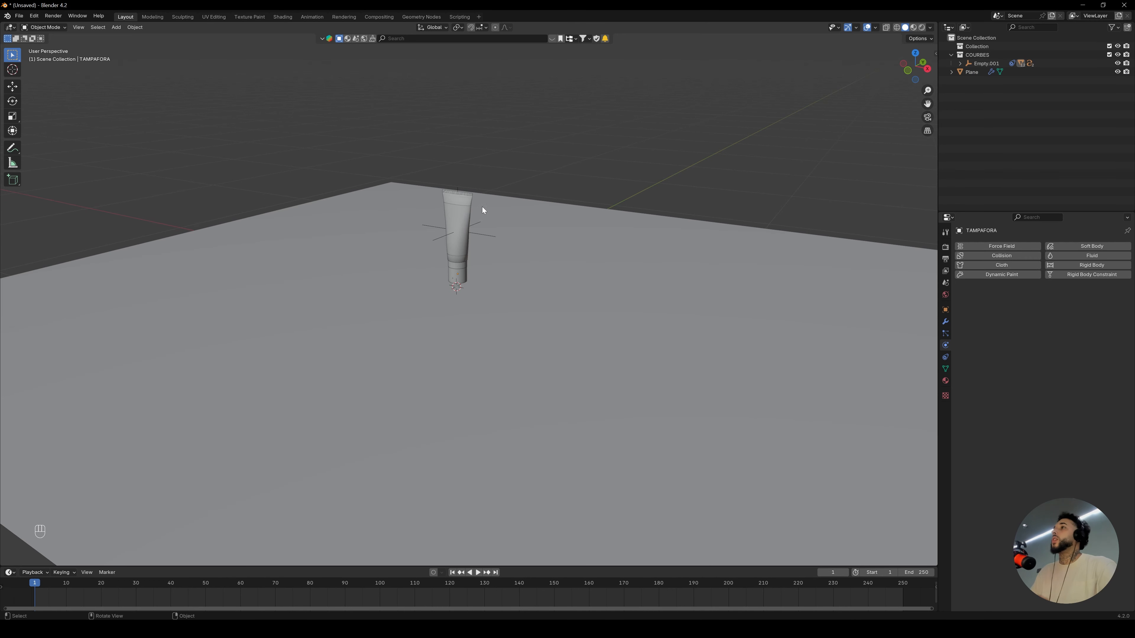
# Add a UV sphere at the tube's base and scale it down to about 0.083
pyautogui.keyDown('ctrl'); pyautogui.keyDown('alt'); pyautogui.moveTo(468, 244); pyautogui.dragTo(456, 234, button='middle'); pyautogui.keyUp('alt'); pyautogui.keyUp('ctrl')
pyautogui.hotkey('shift', 'a')
pyautogui.moveTo(463, 236)
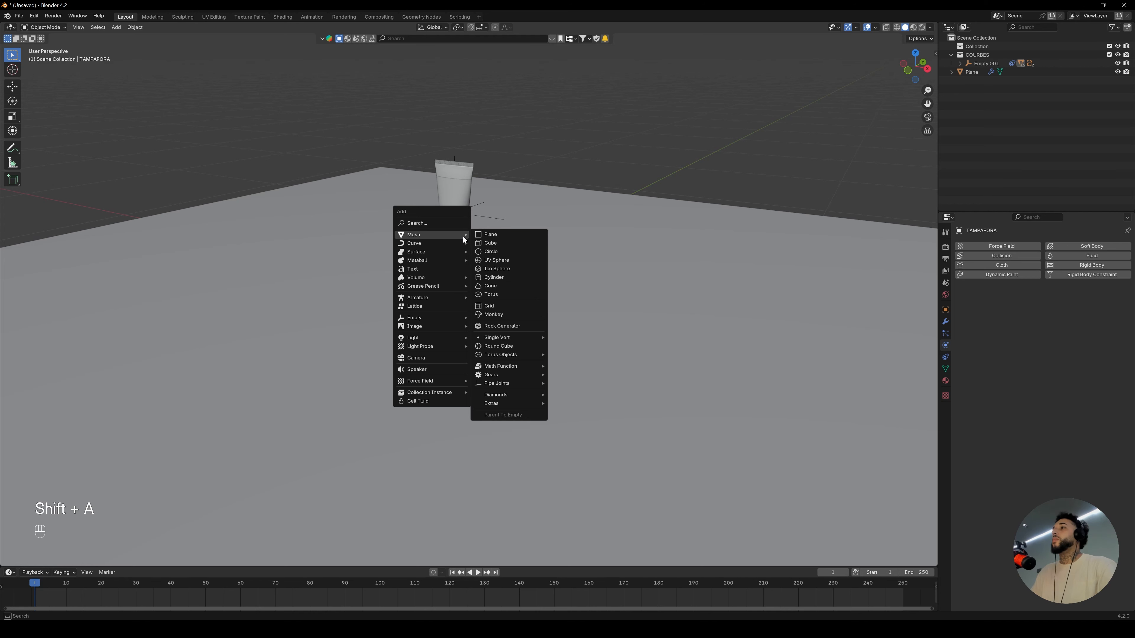
pyautogui.click(505, 260)
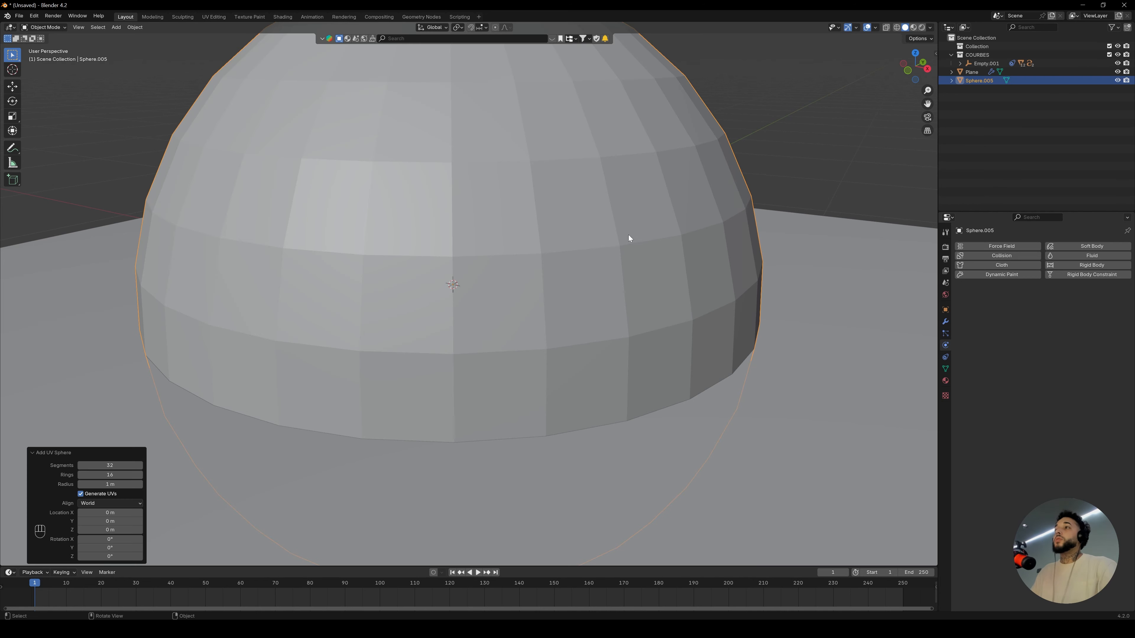
pyautogui.press('s')
pyautogui.click(472, 274)
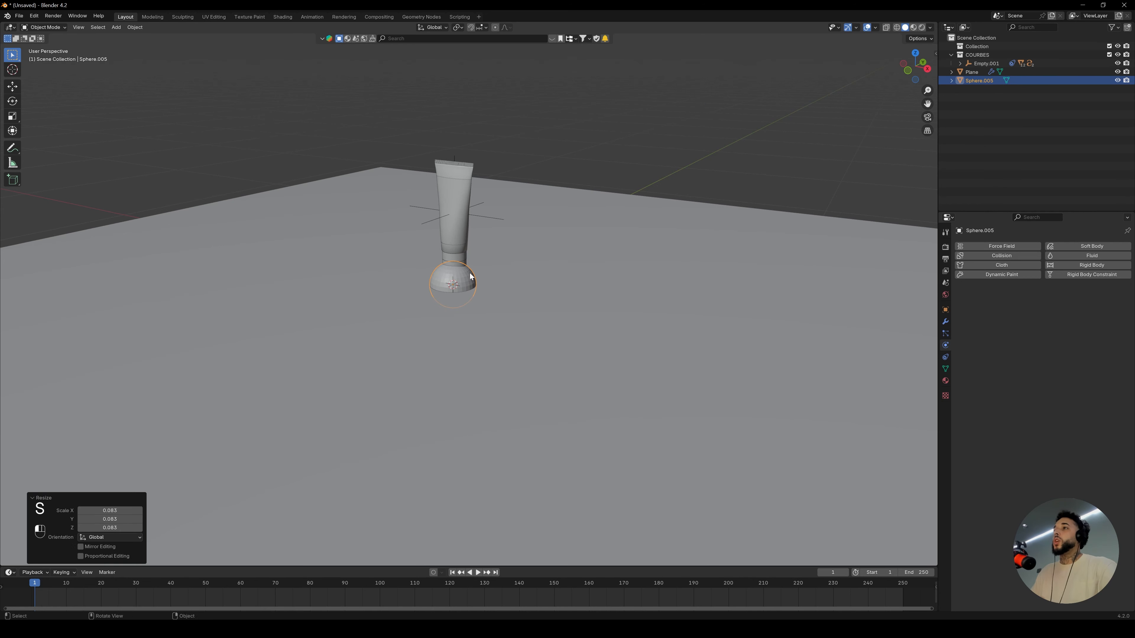
# Adjust the sphere's size and position slightly, and raise it about 0.09 m along Z around the tube's cap
pyautogui.keyDown('alt'); pyautogui.moveTo(473, 274); pyautogui.dragTo(494, 265, button='middle'); pyautogui.keyUp('alt')
pyautogui.press('s')
pyautogui.click(499, 265)
pyautogui.press('g')
pyautogui.click(501, 267)
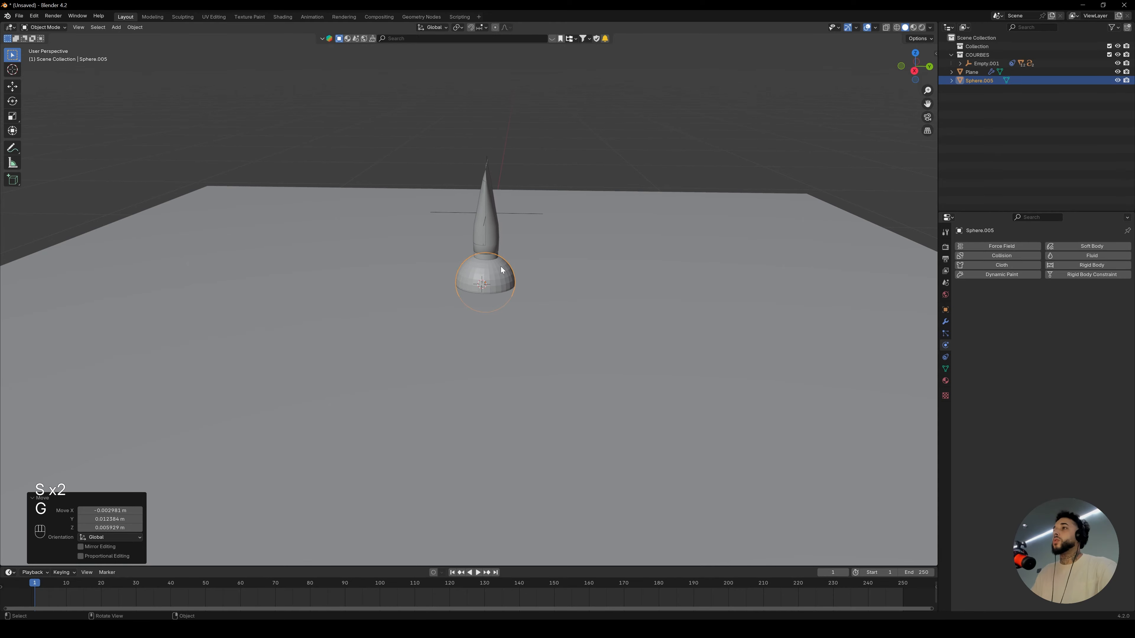
pyautogui.press('g')
pyautogui.press('z')
pyautogui.click(504, 253)
# Check the sphere's placement in wireframe and front view, and keyframe it in solid shading at frames 1 and 10
pyautogui.press('z')
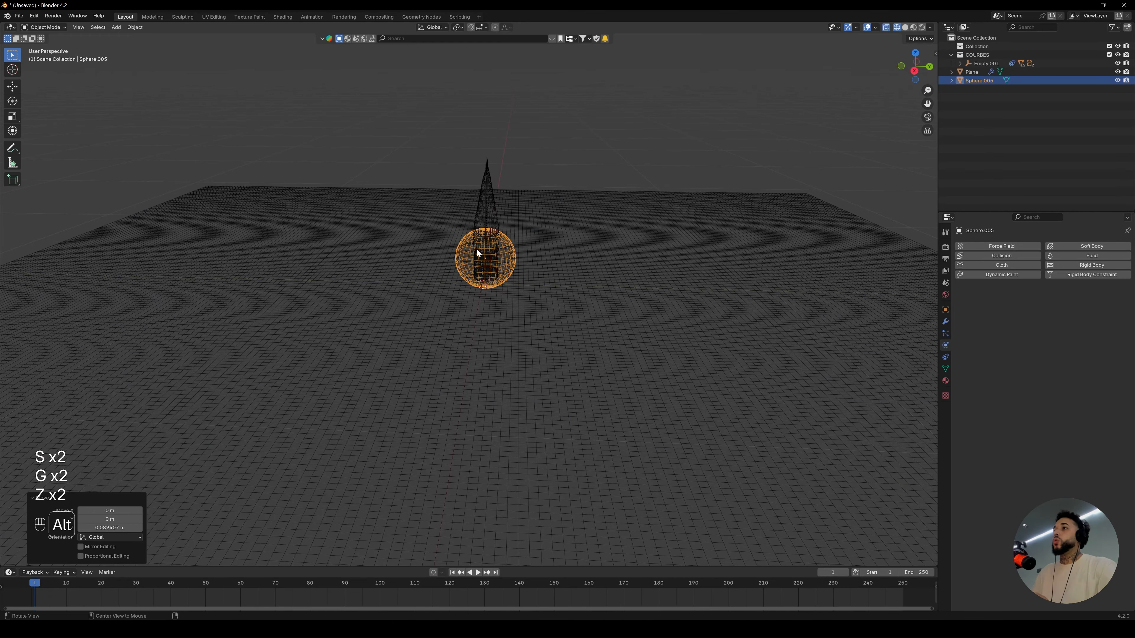
pyautogui.moveTo(477, 249)
pyautogui.keyDown('alt'); pyautogui.mouseDown()
pyautogui.moveTo(521, 278)
pyautogui.moveTo(456, 215)
pyautogui.moveTo(590, 223)
pyautogui.moveTo(555, 226)
pyautogui.mouseUp(); pyautogui.keyUp('alt')
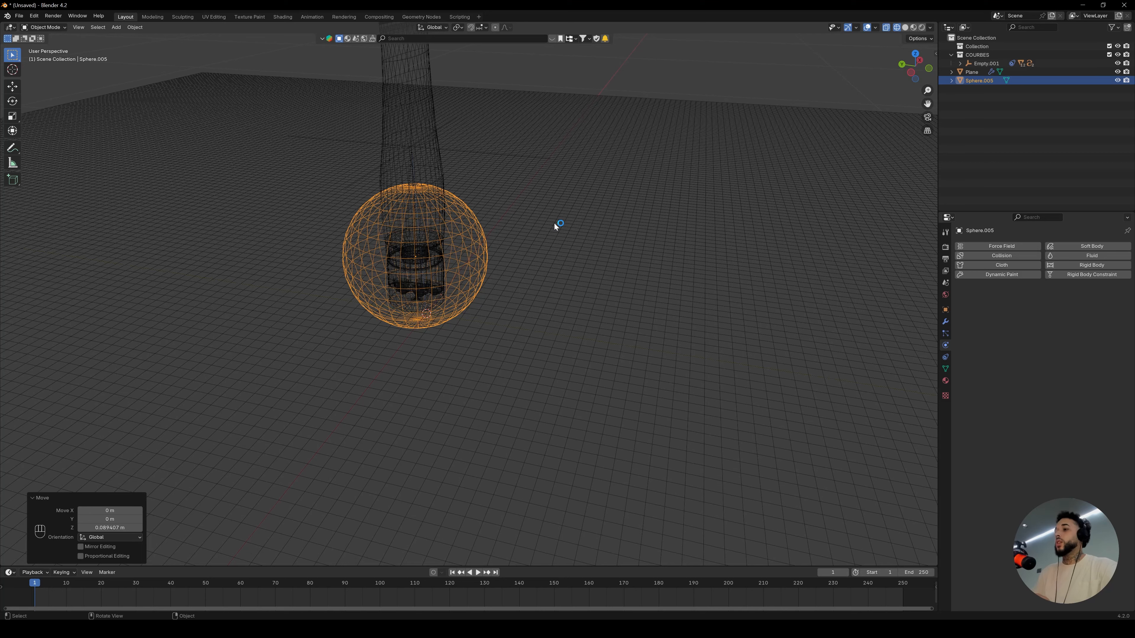
pyautogui.press('KP_1')
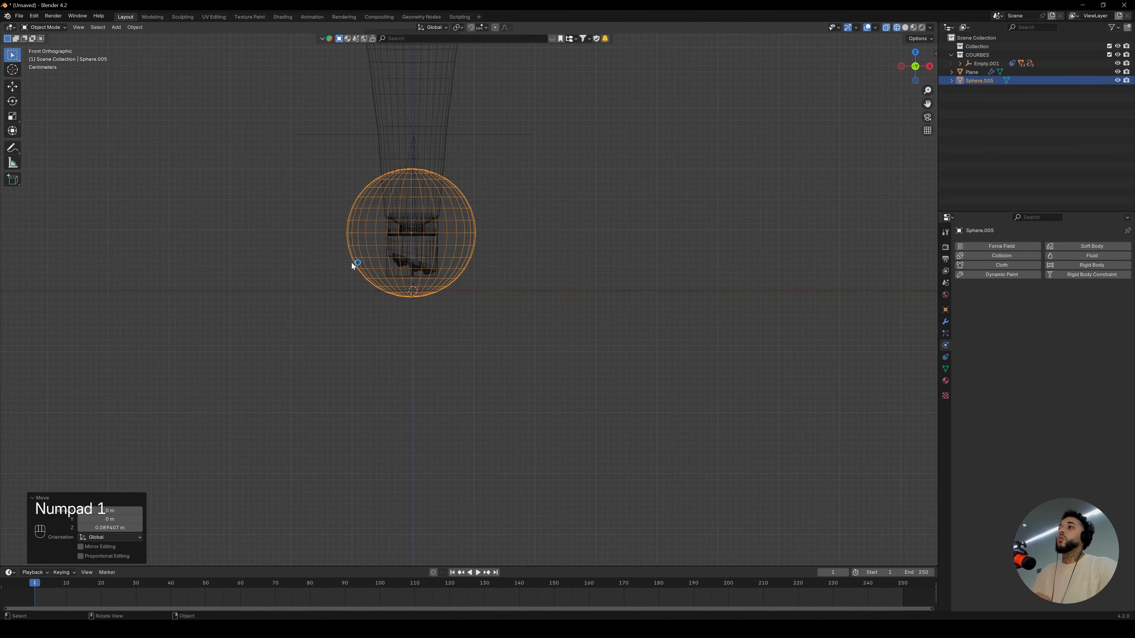
pyautogui.press('z')
pyautogui.click(540, 234)
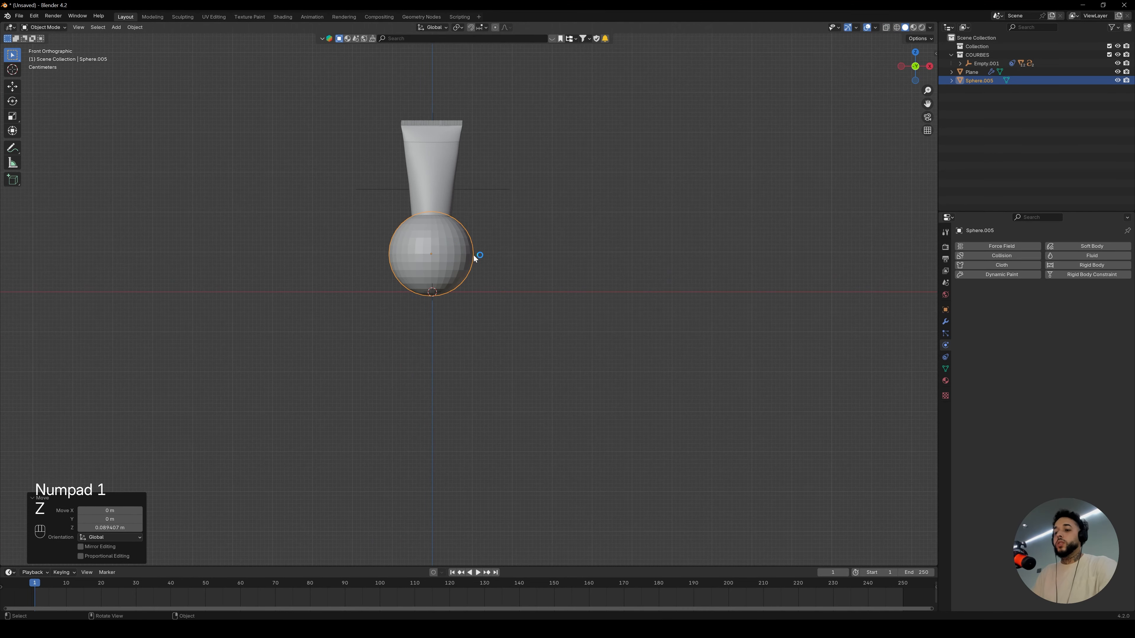
pyautogui.press('i')
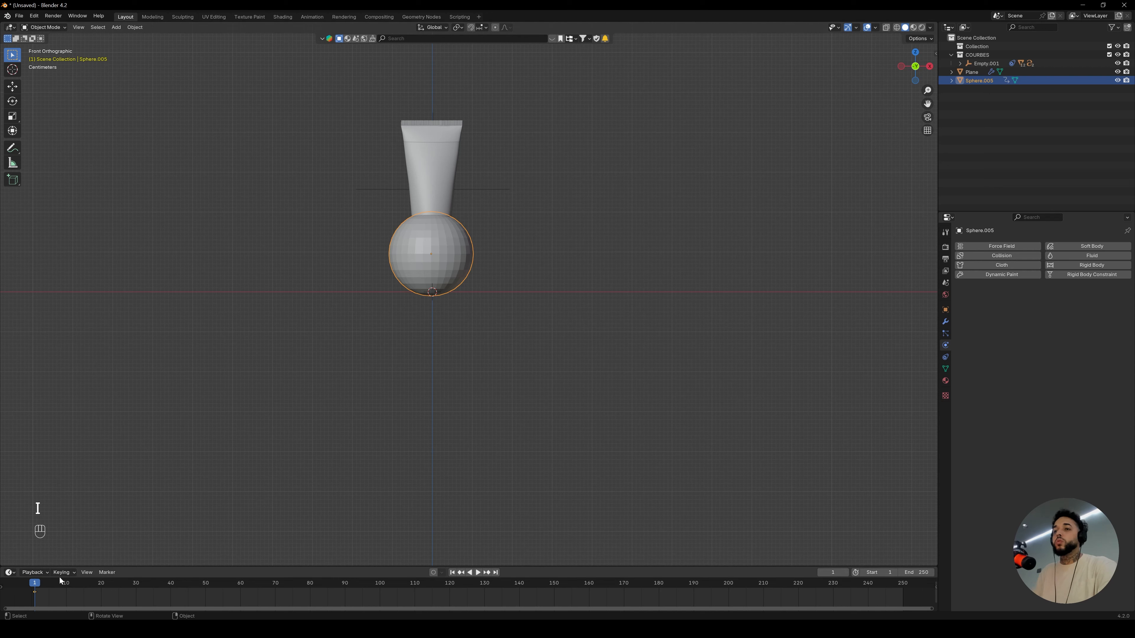
pyautogui.click(67, 590)
pyautogui.press('i')
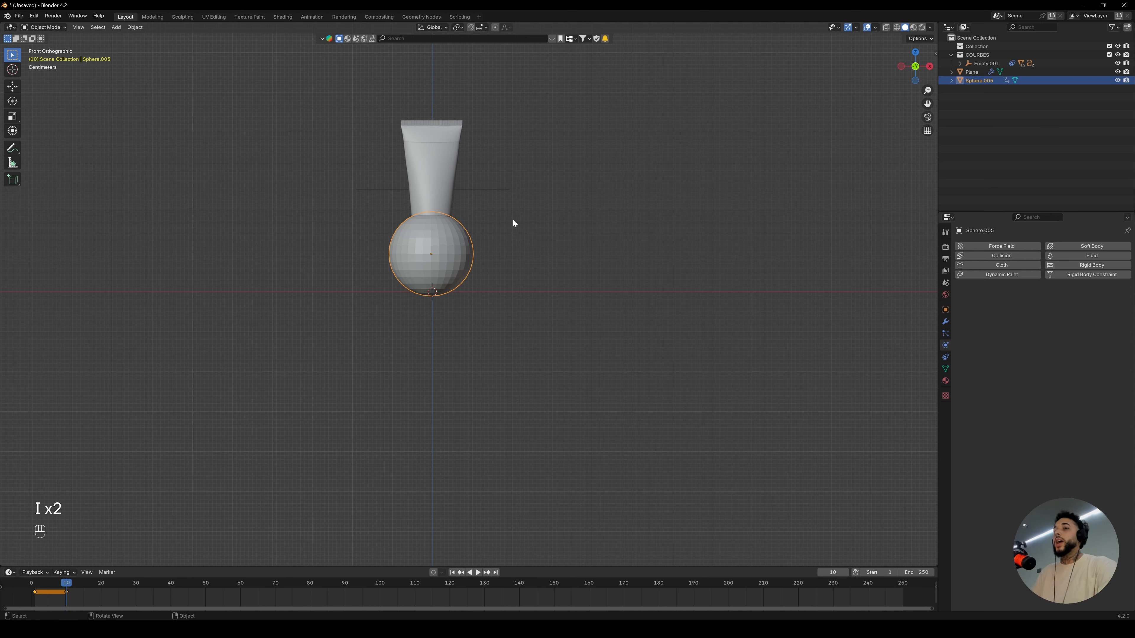
# Preview the sphere's animation in perspective view, stop playback, and return to frame 1
pyautogui.click(35, 585)
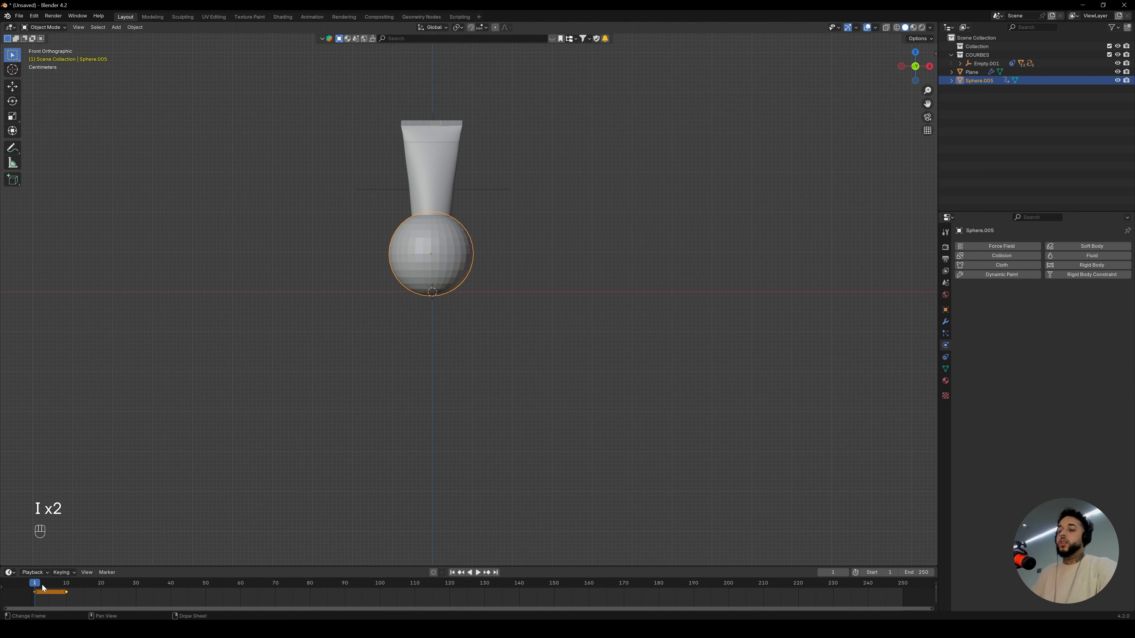
pyautogui.press('Left')
pyautogui.press('Right')
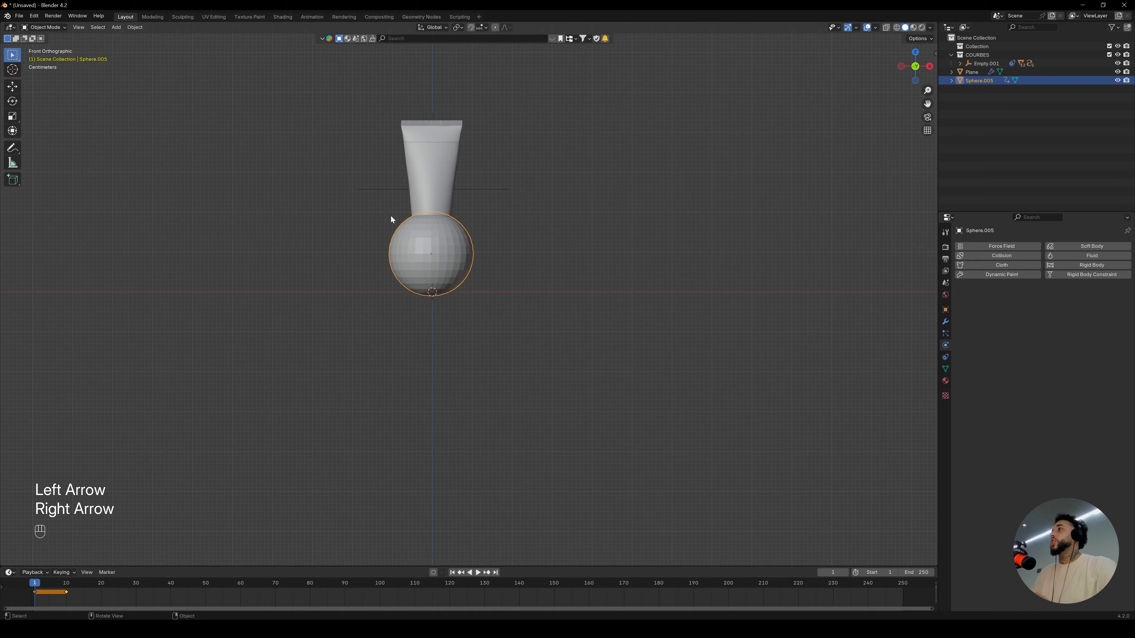
pyautogui.moveTo(391, 216); pyautogui.dragTo(502, 147, button='middle')
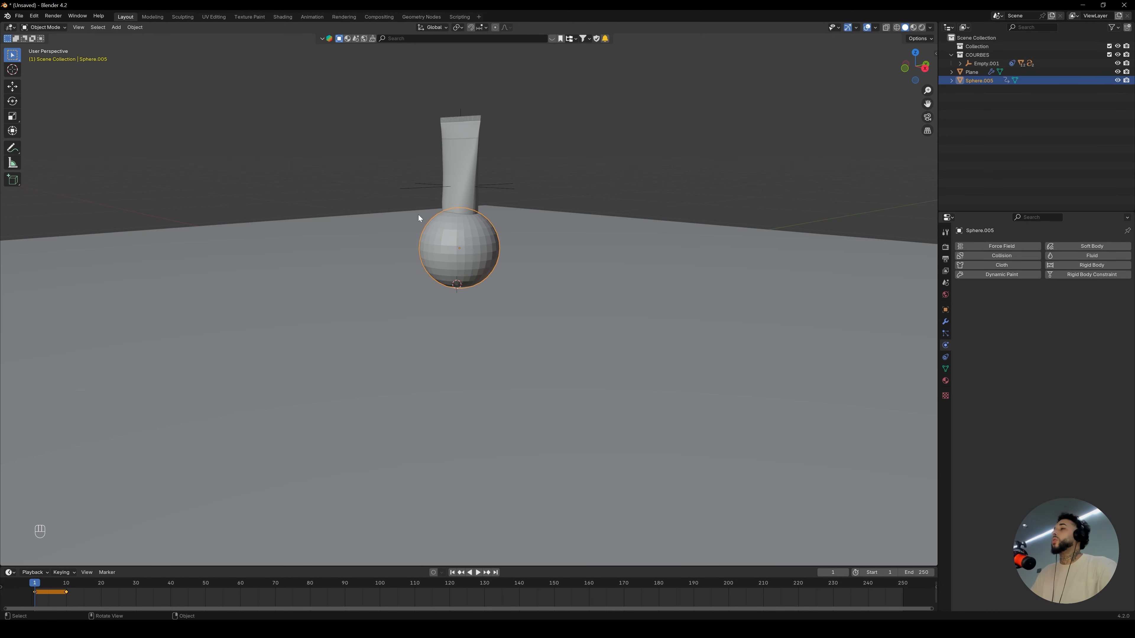
pyautogui.press('space')
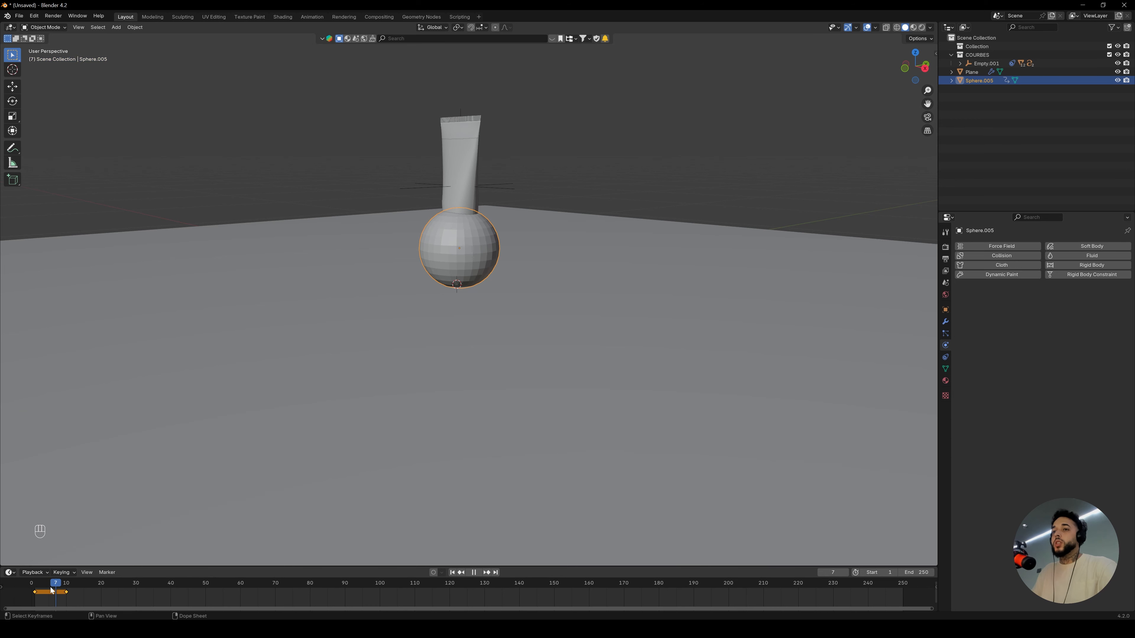
pyautogui.moveTo(36, 587); pyautogui.dragTo(31, 589)
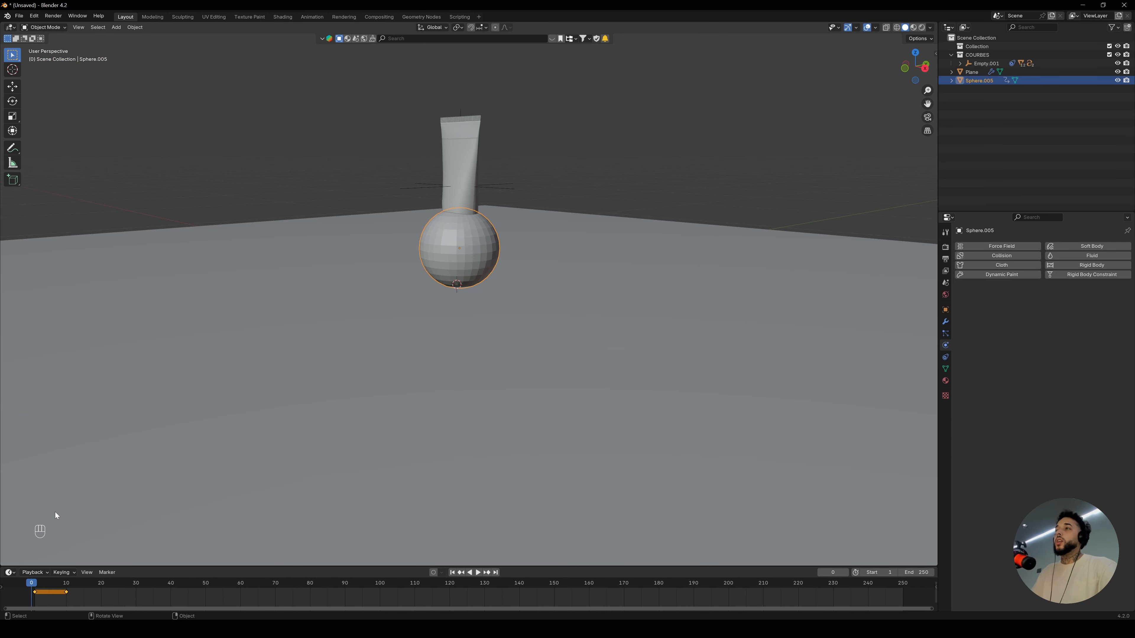
pyautogui.press('Right')
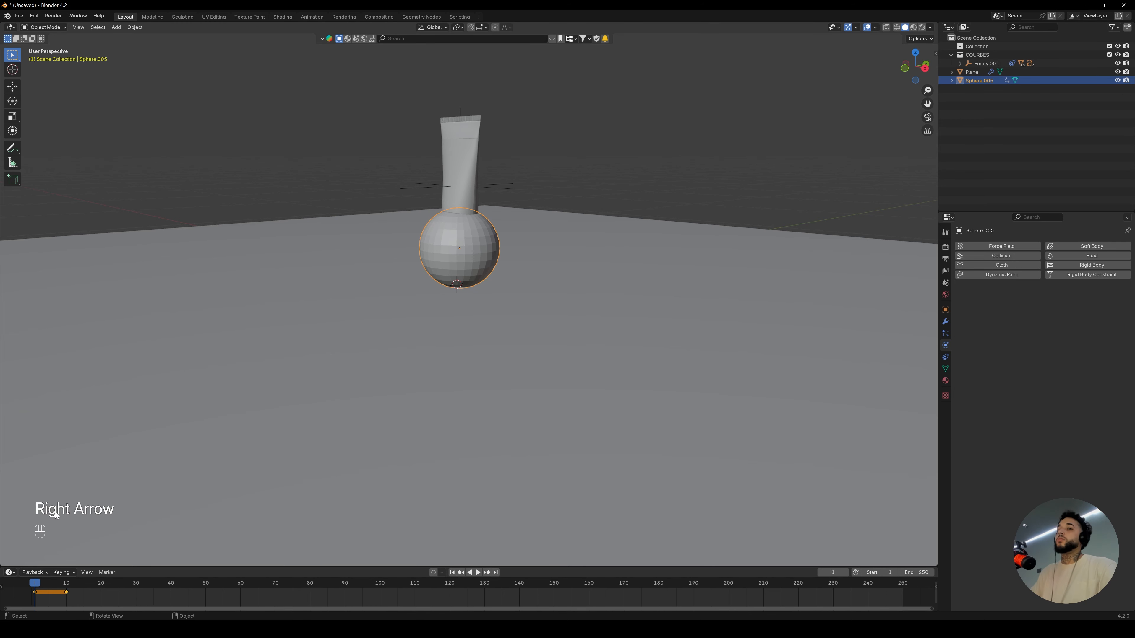
# Raise the sphere about 0.43 m along Z above the tube and keyframe it at frame 1
pyautogui.press('g')
pyautogui.press('z')
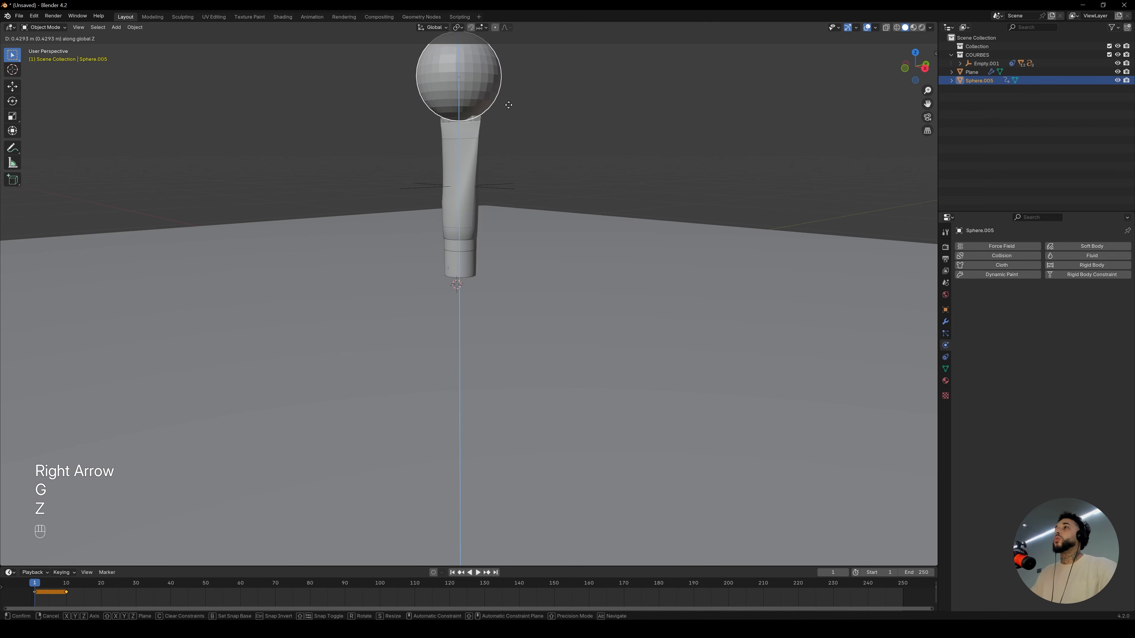
pyautogui.click(497, 145)
pyautogui.press('i')
# At frame 10, move the sphere about 0.14 m down along Z so it dips through the plane
pyautogui.click(66, 584)
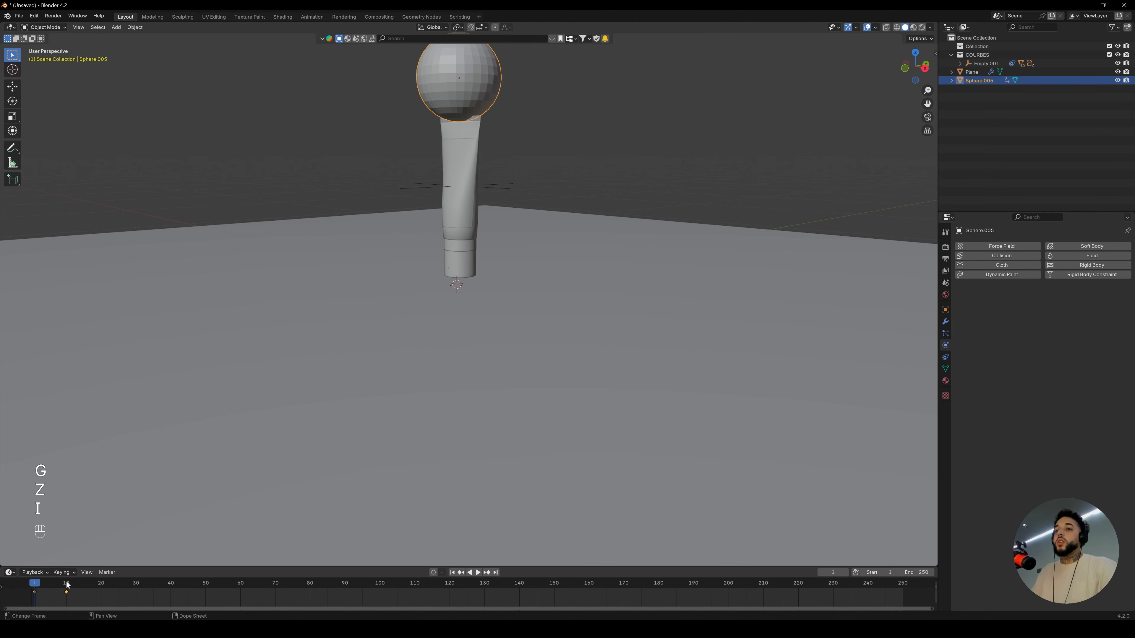
pyautogui.press('g')
pyautogui.press('z')
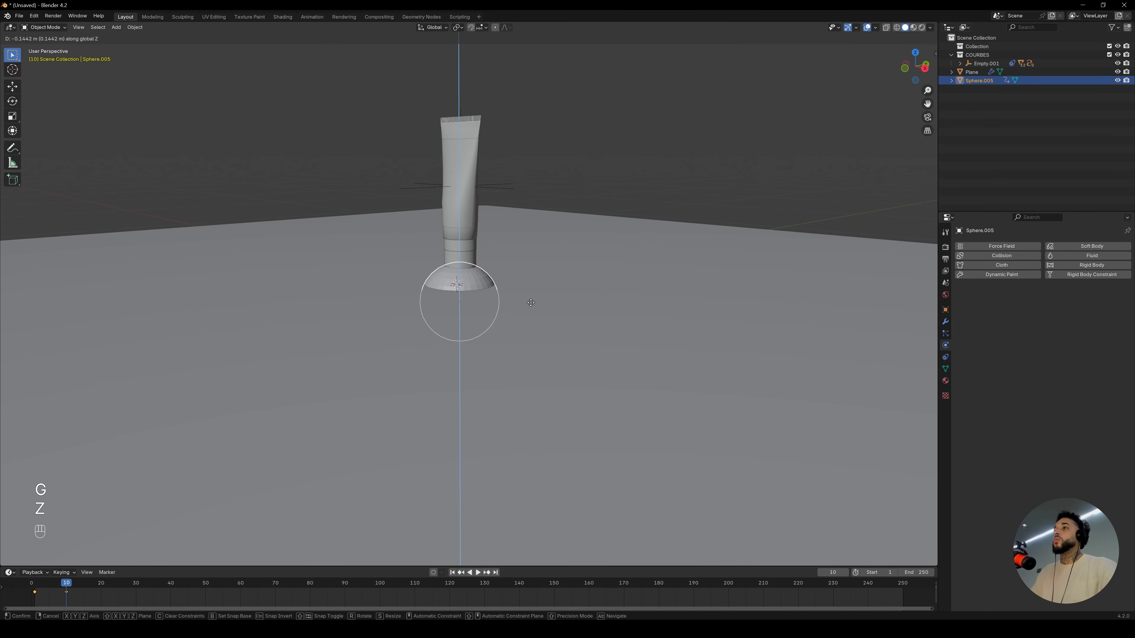
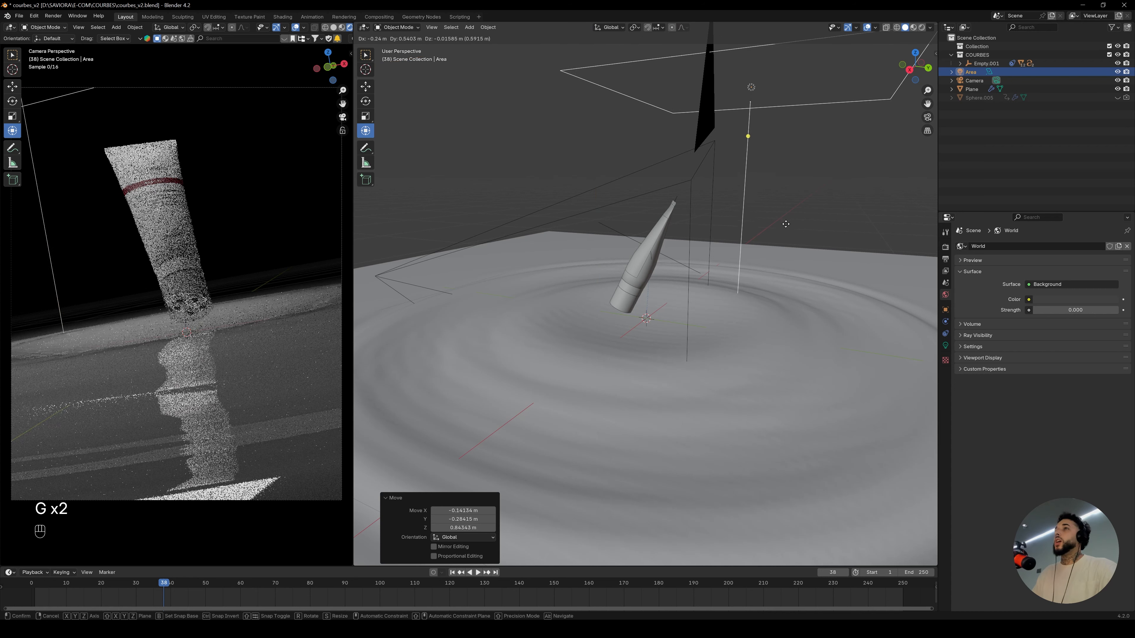
# Place the area light over the tube, scale it to 0.62, and lower it about 0.22 m
pyautogui.click(662, 239)
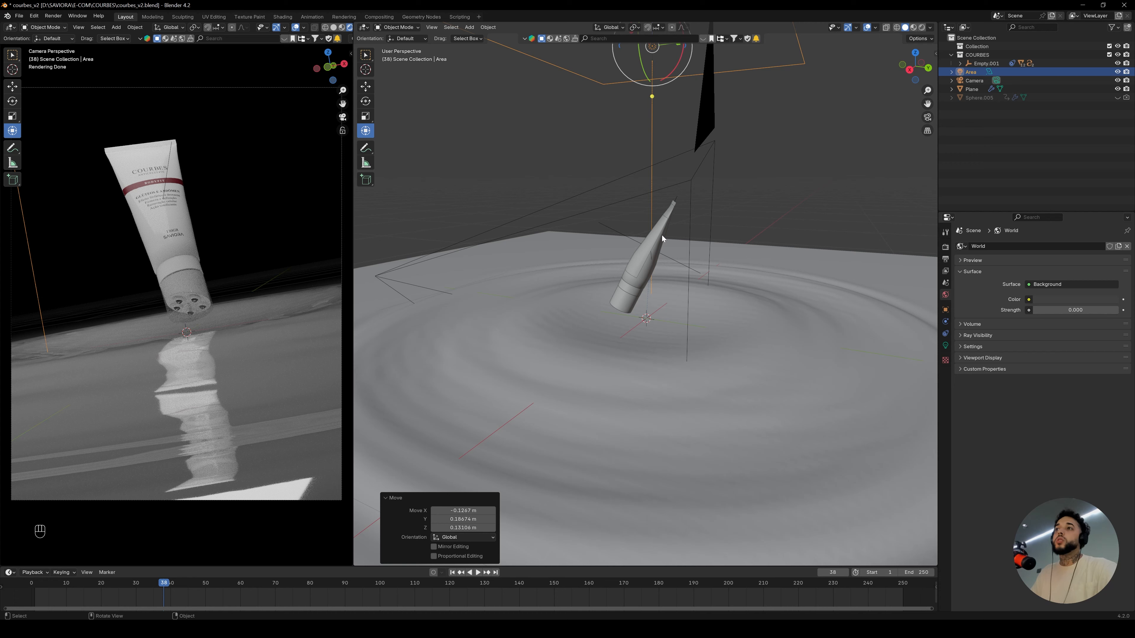
pyautogui.press('s')
pyautogui.click(720, 108)
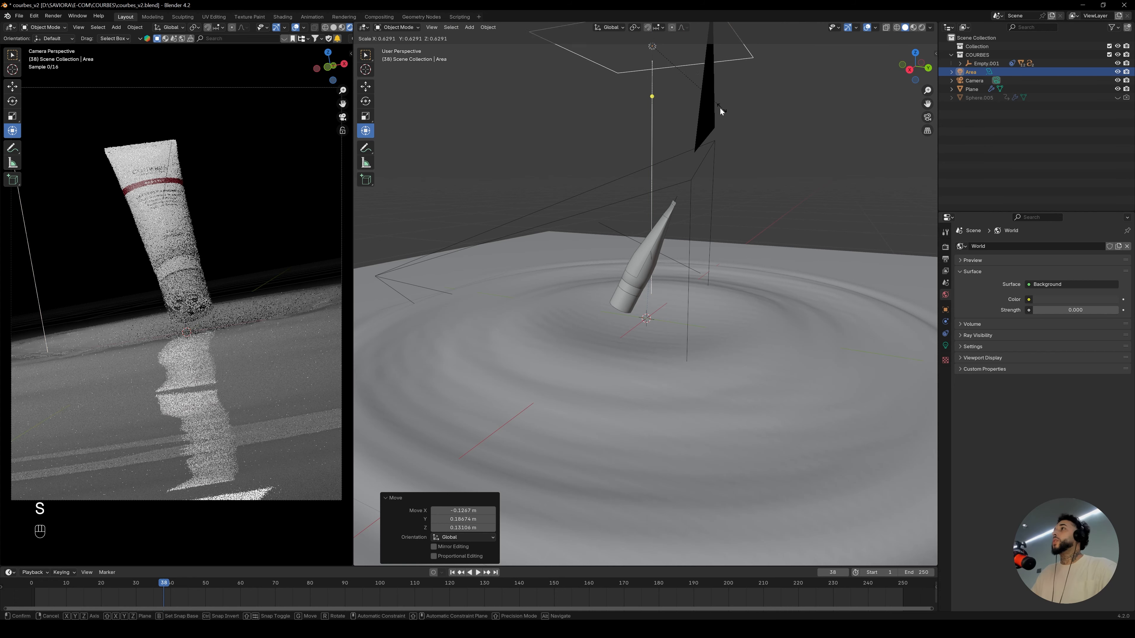
pyautogui.press('g')
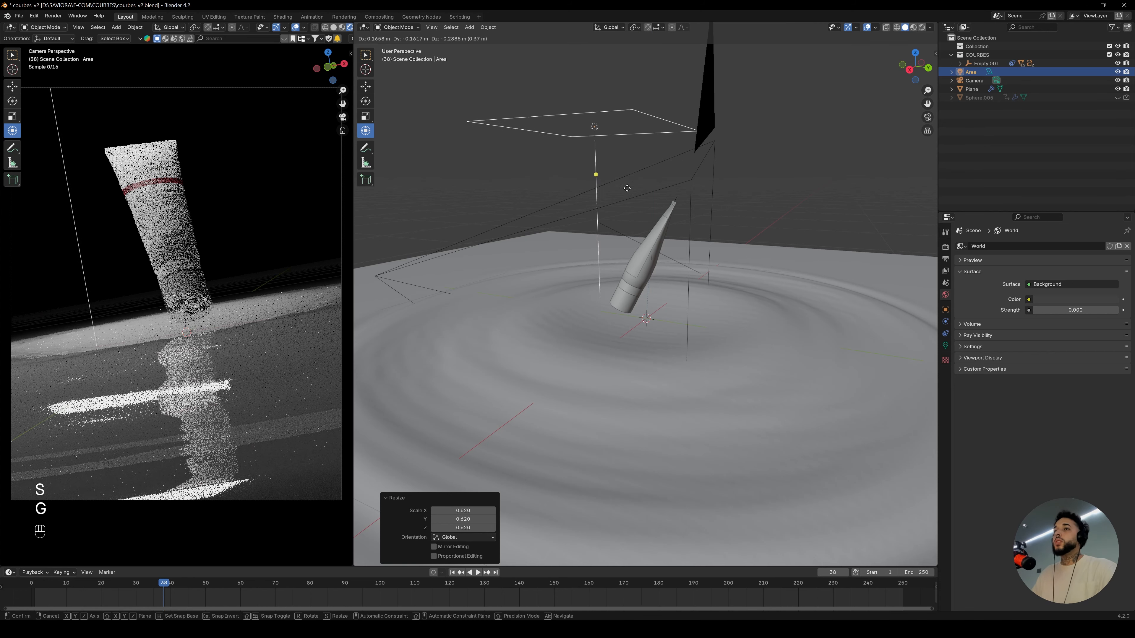
pyautogui.click(678, 192)
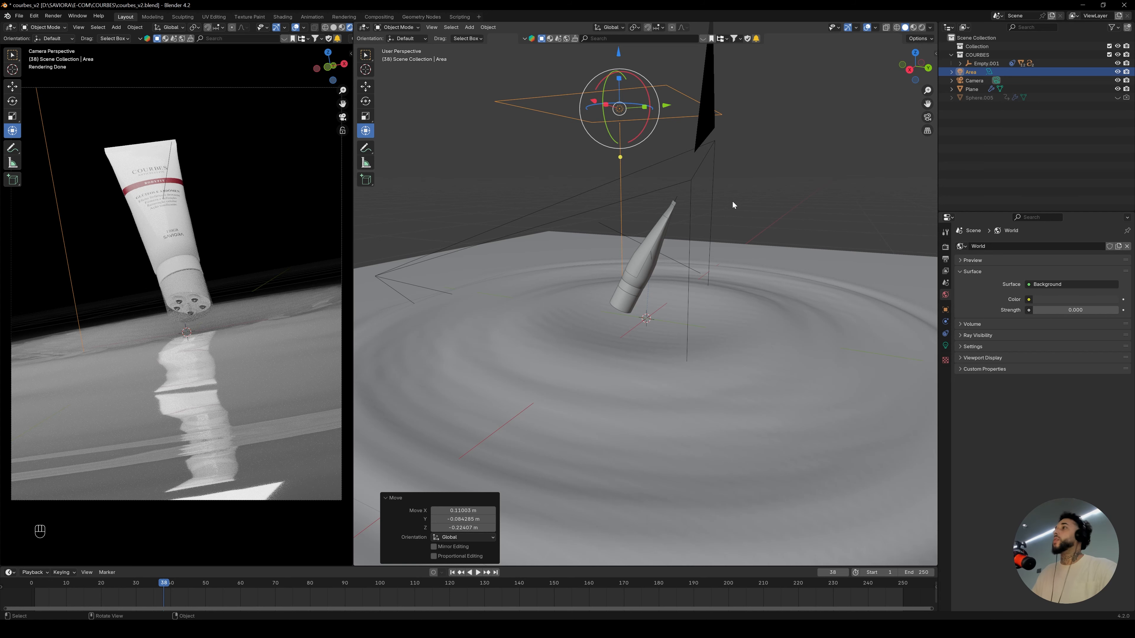
# Switch the camera viewport to solid shading and the working viewport to Material Preview
pyautogui.keyDown('alt'); pyautogui.moveTo(686, 196); pyautogui.dragTo(778, 223); pyautogui.keyUp('alt')
pyautogui.press('z')
pyautogui.press('z')
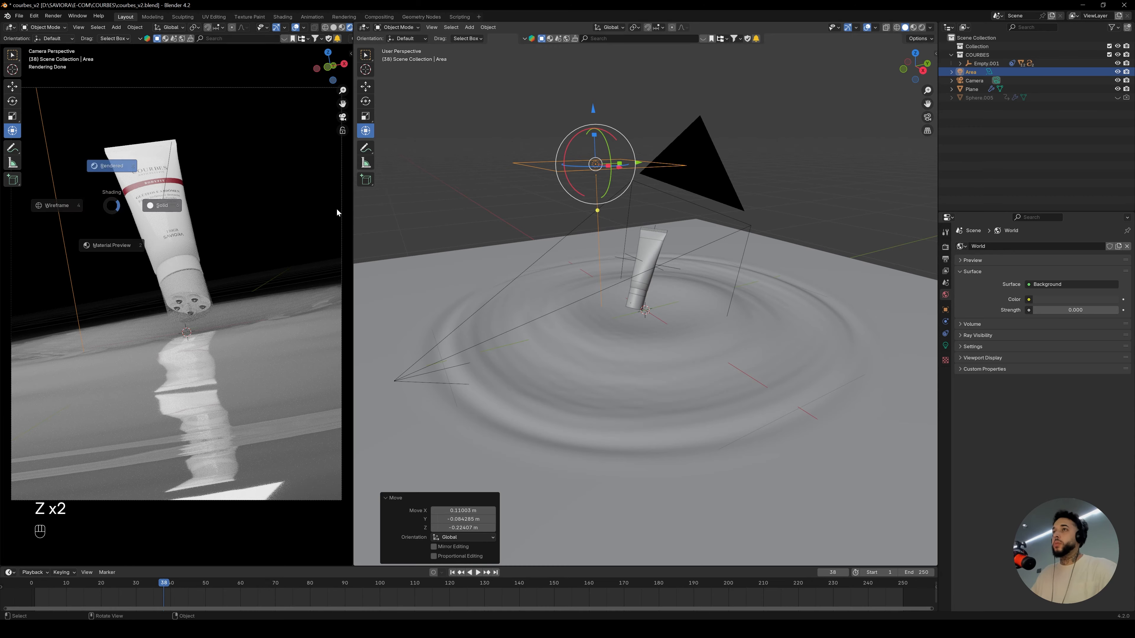
pyautogui.press('z')
# Select the rippled plane and apply Shade Smooth to it
pyautogui.keyDown('alt'); pyautogui.moveTo(853, 86); pyautogui.dragTo(715, 314); pyautogui.keyUp('alt')
pyautogui.click(732, 320)
pyautogui.rightClick(739, 298)
pyautogui.click(737, 293)
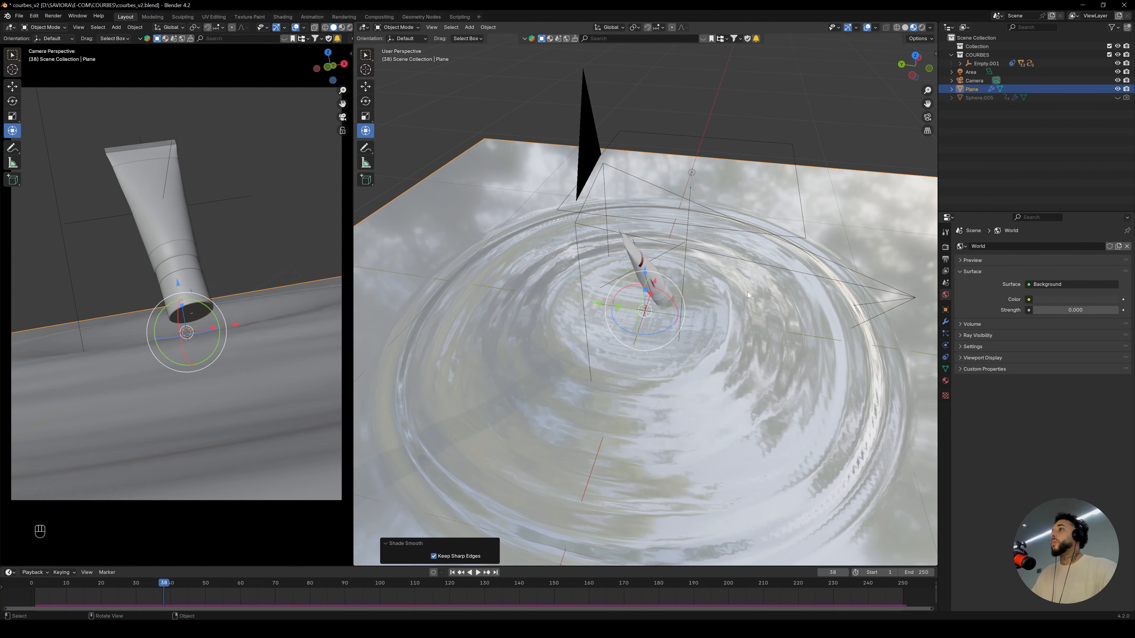
pyautogui.rightClick(751, 299)
pyautogui.click(760, 302)
pyautogui.keyDown('alt'); pyautogui.moveTo(777, 204); pyautogui.dragTo(820, 180); pyautogui.keyUp('alt')
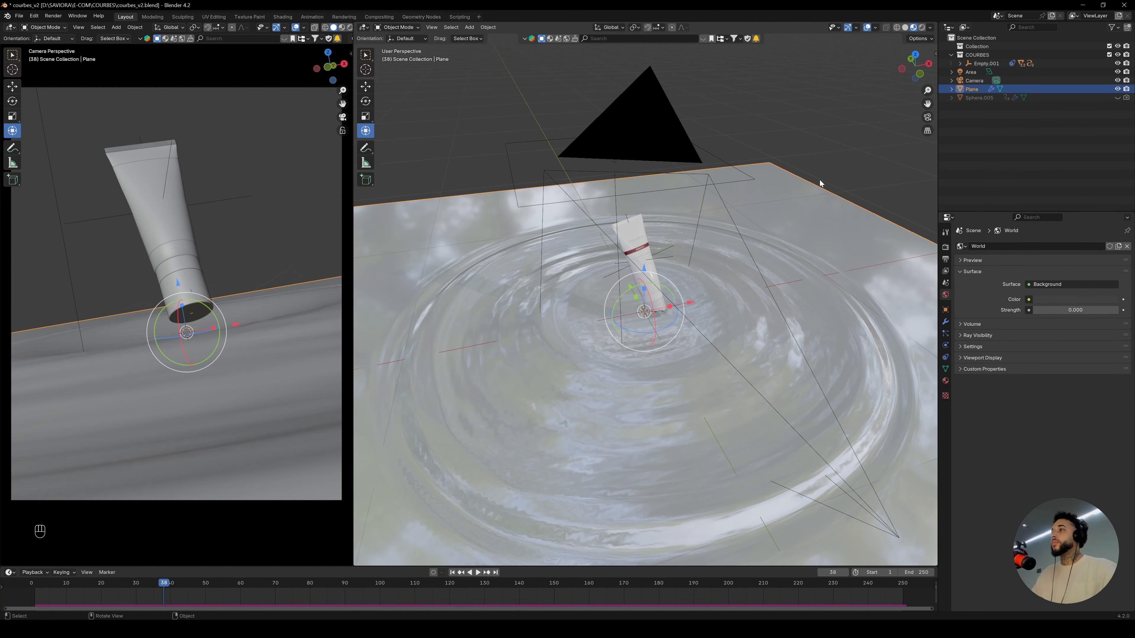
pyautogui.click(932, 27)
pyautogui.click(934, 26)
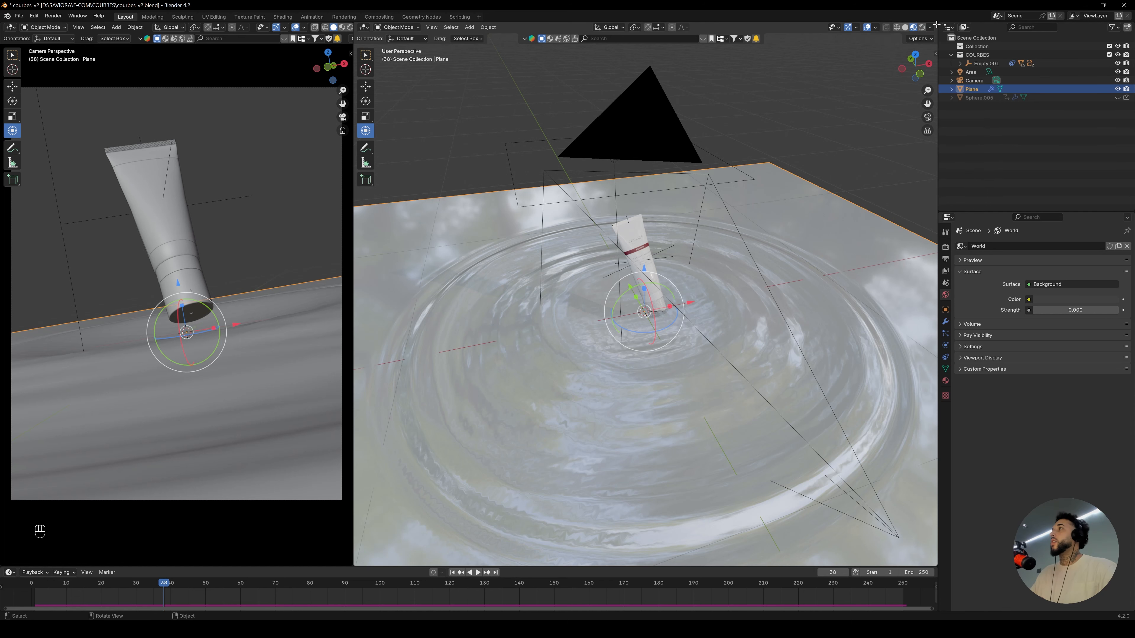
pyautogui.moveTo(936, 25); pyautogui.dragTo(654, 104)
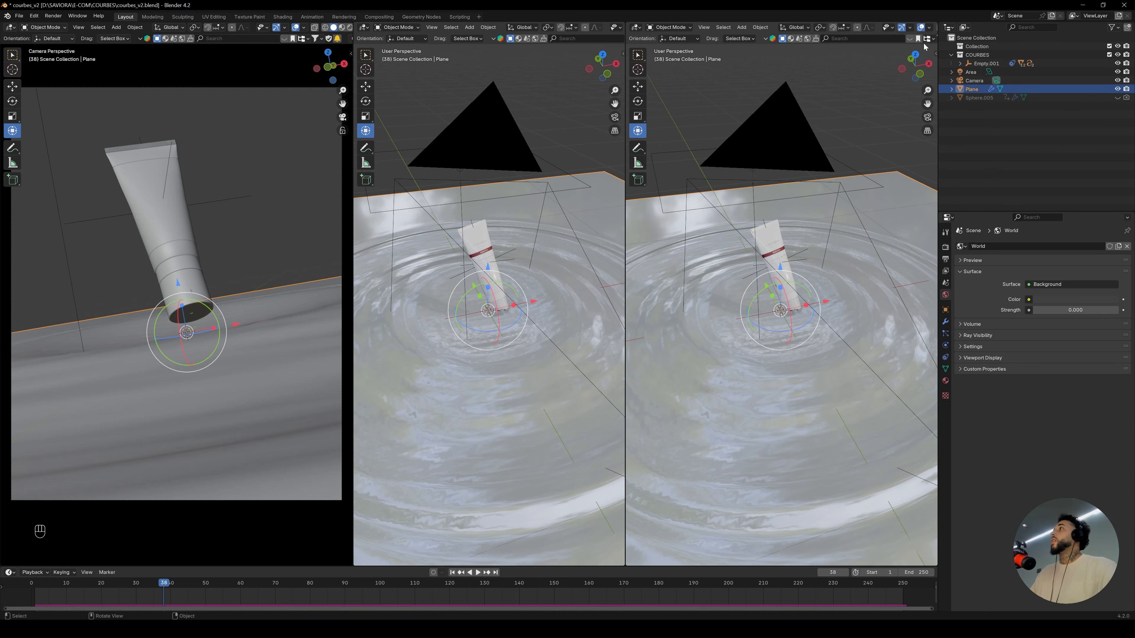
pyautogui.click(929, 28)
pyautogui.click(844, 57)
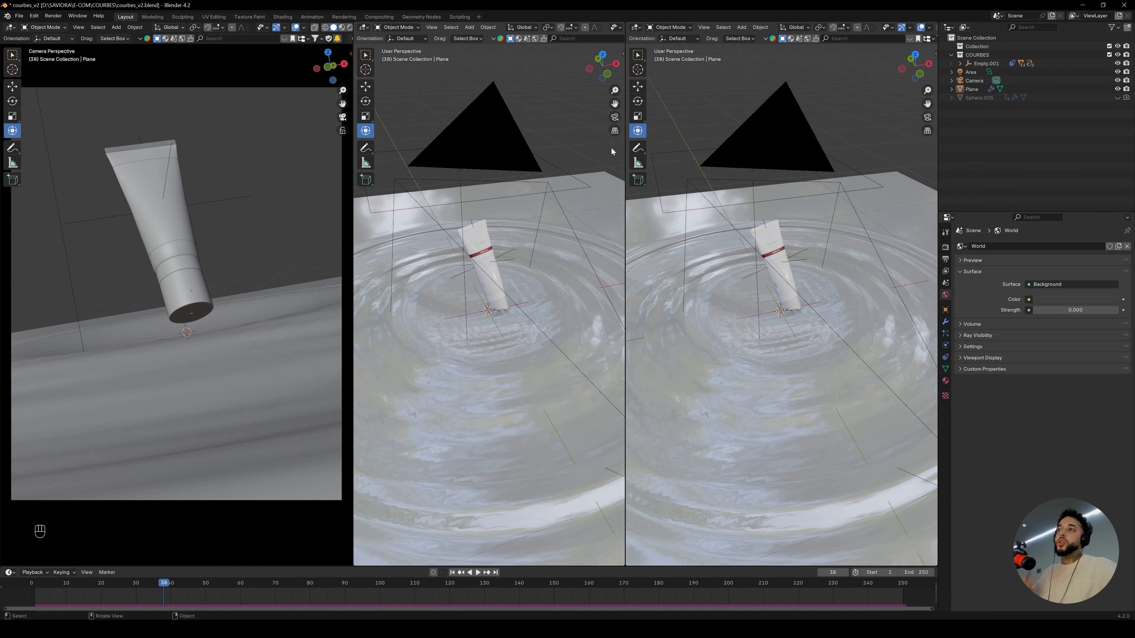
pyautogui.click(617, 27)
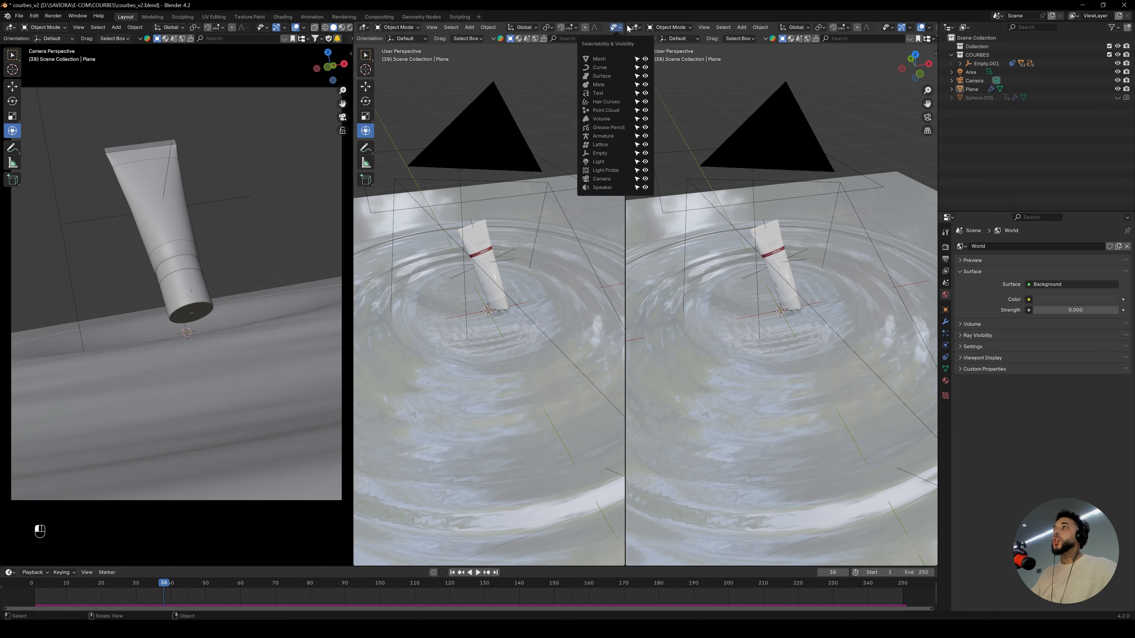
pyautogui.moveTo(623, 22); pyautogui.dragTo(656, 44)
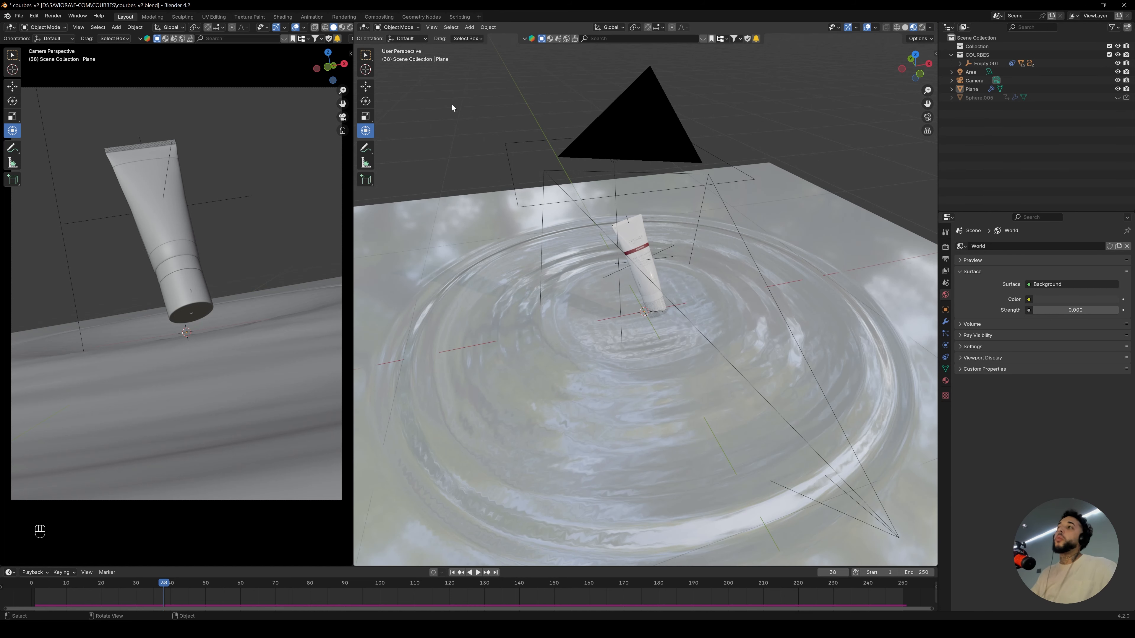
# Switch the working viewport to solid shading and preview the camera viewport in rendered shading
pyautogui.press('z')
pyautogui.press('z')
pyautogui.press('z')
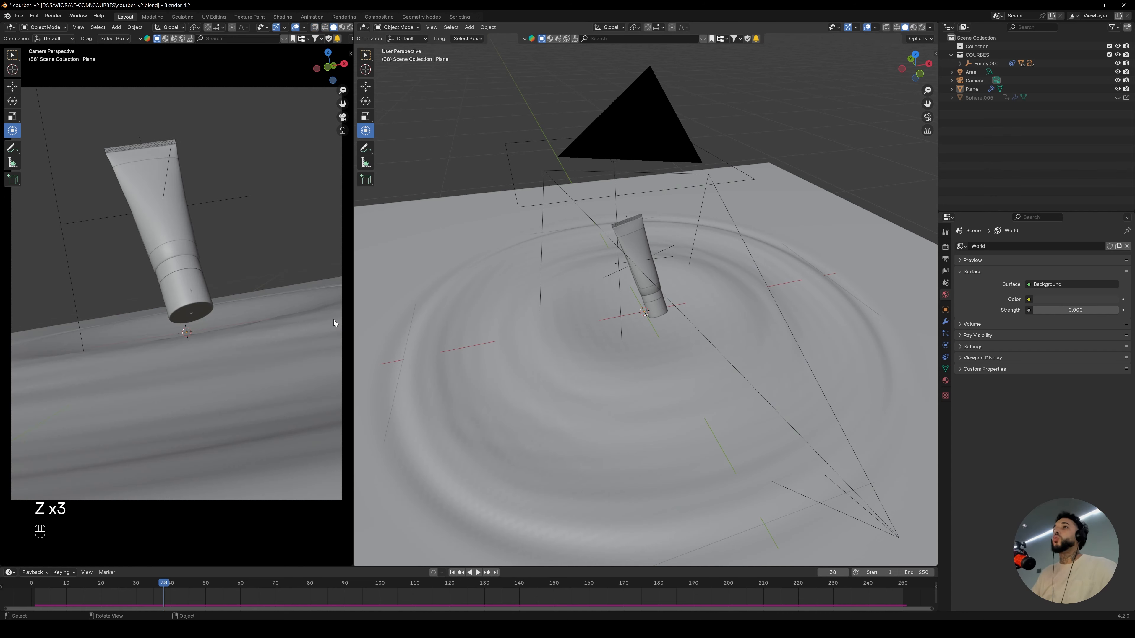
pyautogui.press('z')
pyautogui.press('z')
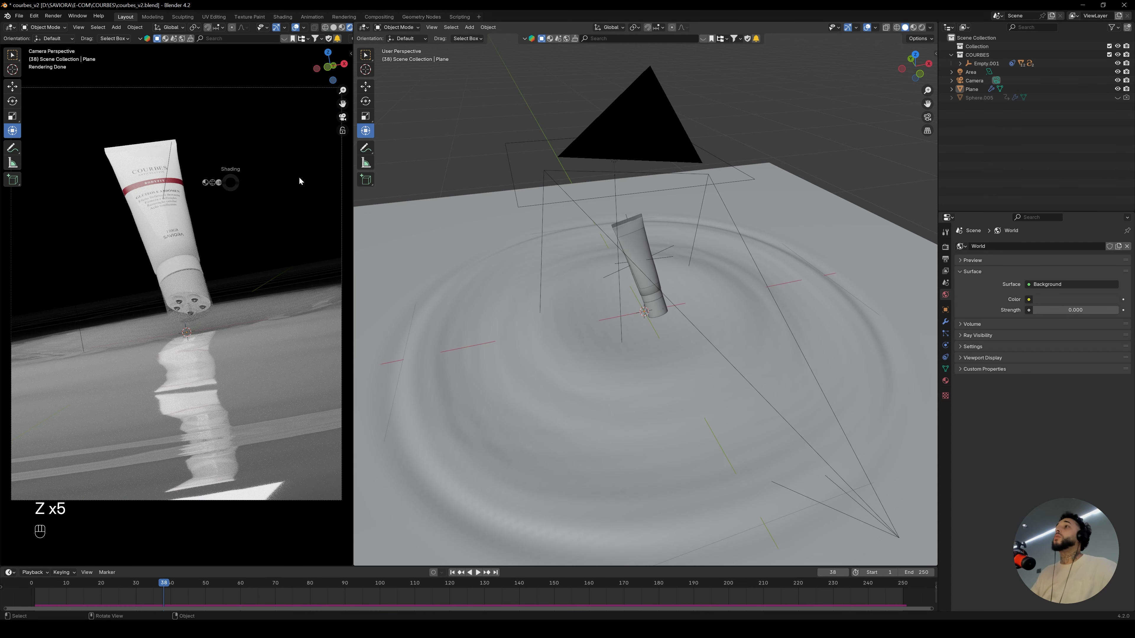
# Return the camera viewport to solid shading and delete the area light over the tube
pyautogui.click(299, 181)
pyautogui.click(568, 134)
pyautogui.press('Delete')
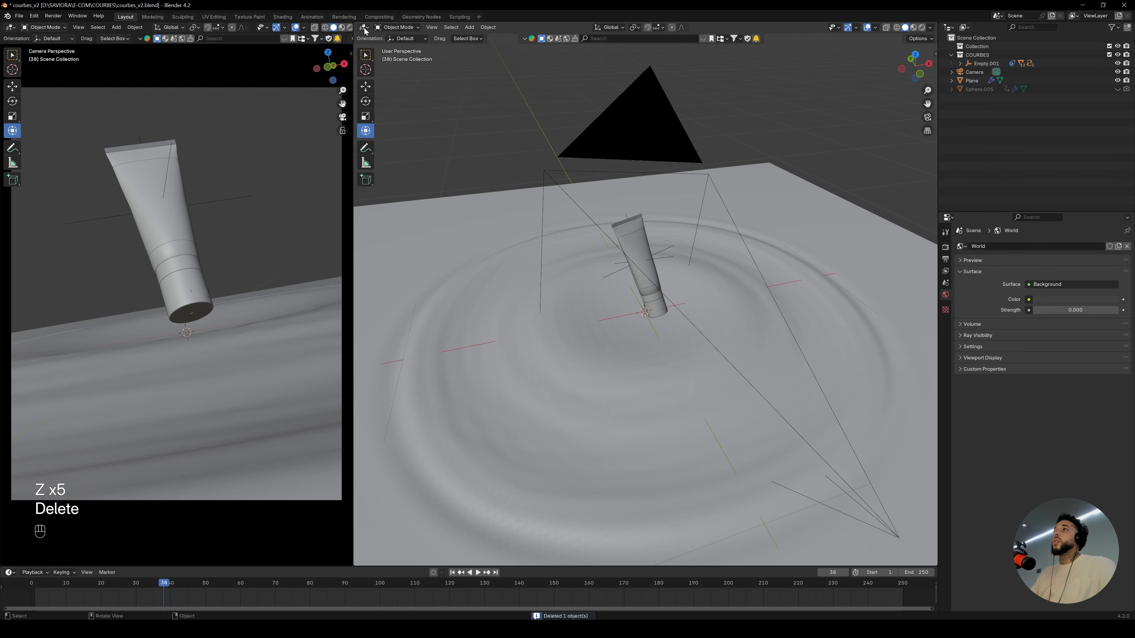
# Open the World shader nodes in the working area and add an Environment Texture with mapping nodes to the Background node
pyautogui.click(363, 27)
pyautogui.click(393, 108)
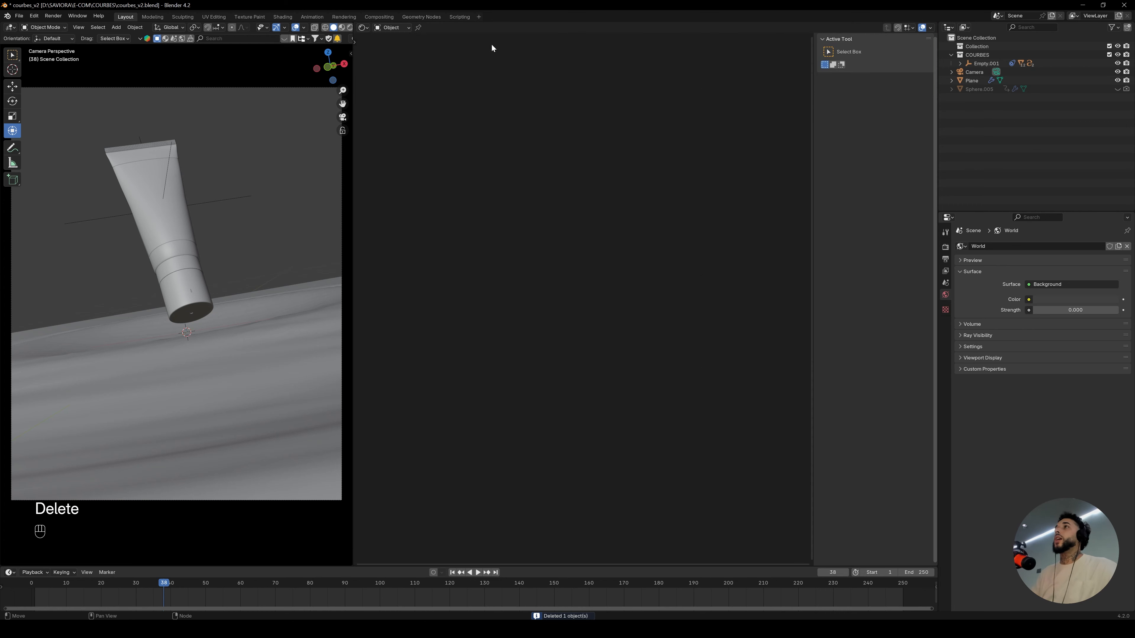
pyautogui.click(391, 58)
pyautogui.click(496, 280)
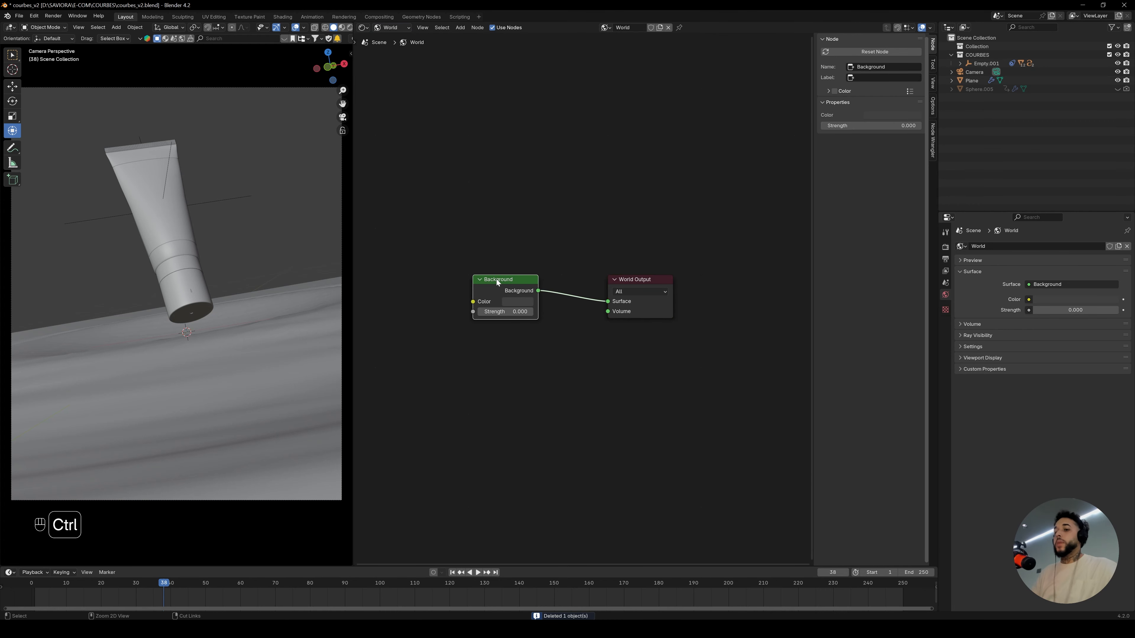
pyautogui.hotkey('ctrl', 't')
# Load studio_small_03_4k.hdr from the HDRI folder into the Environment Texture and set the Background strength to 0.2
pyautogui.click(541, 317)
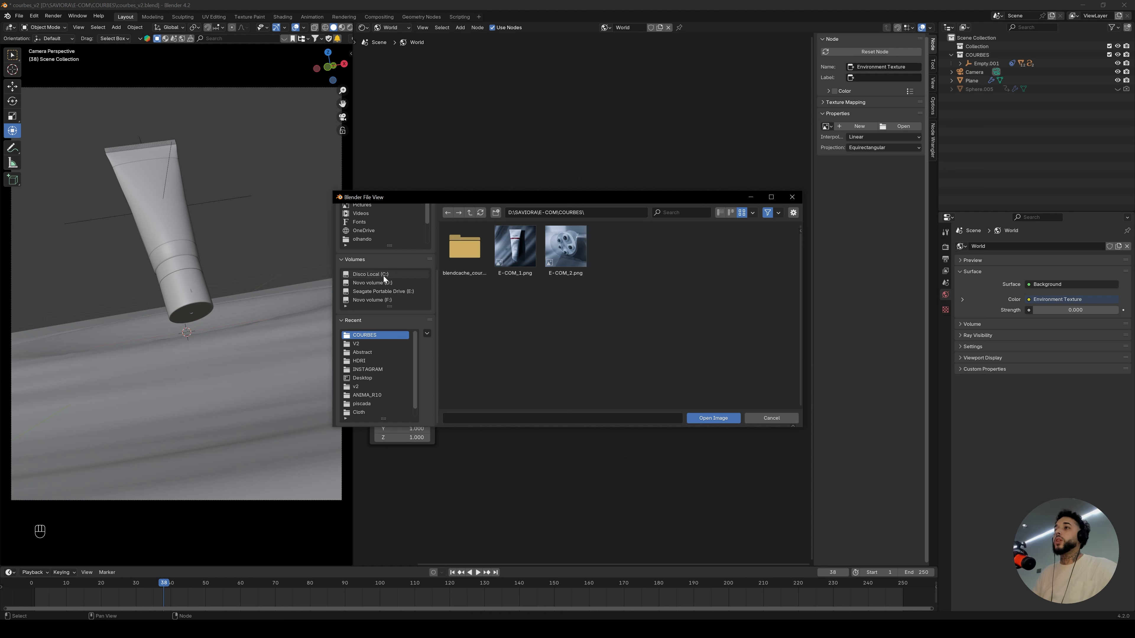
pyautogui.click(374, 360)
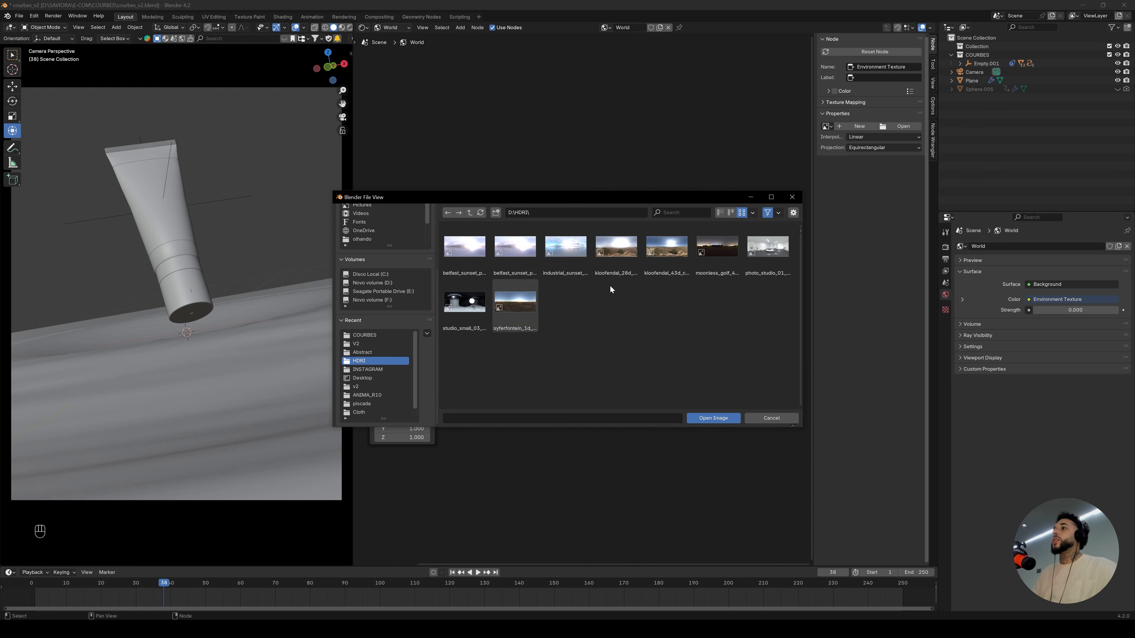
pyautogui.click(475, 317)
pyautogui.doubleClick(475, 317)
pyautogui.click(617, 308)
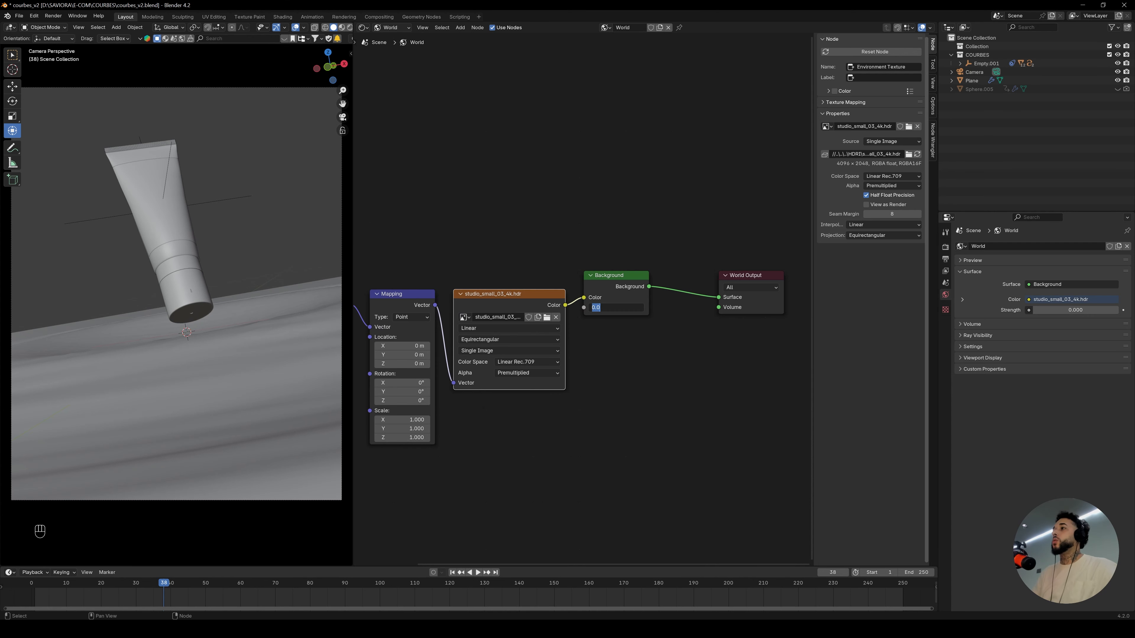
pyautogui.write('0.2')
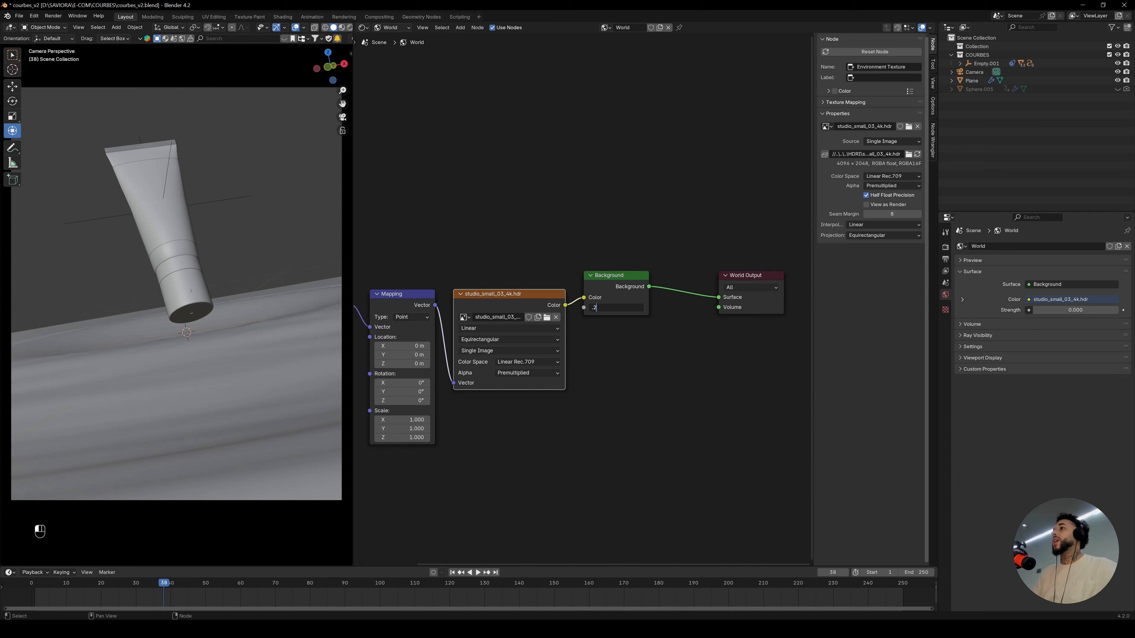
pyautogui.press('Return')
# Return the working area to the 3D viewport and switch the camera viewport to rendered shading
pyautogui.click(363, 27)
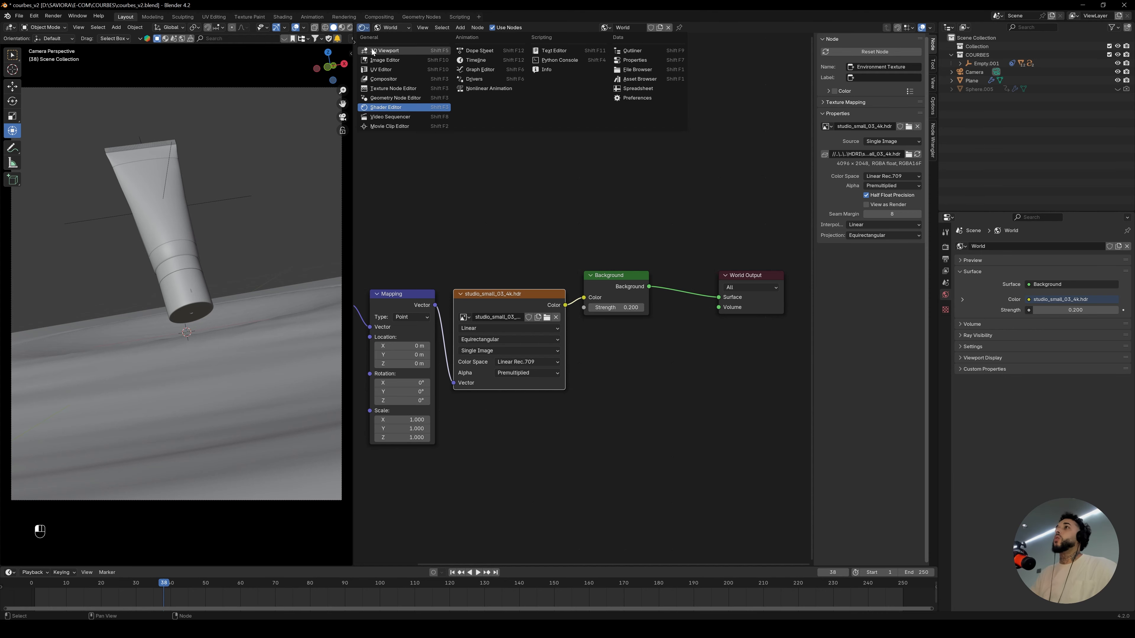
pyautogui.click(380, 52)
pyautogui.press('z')
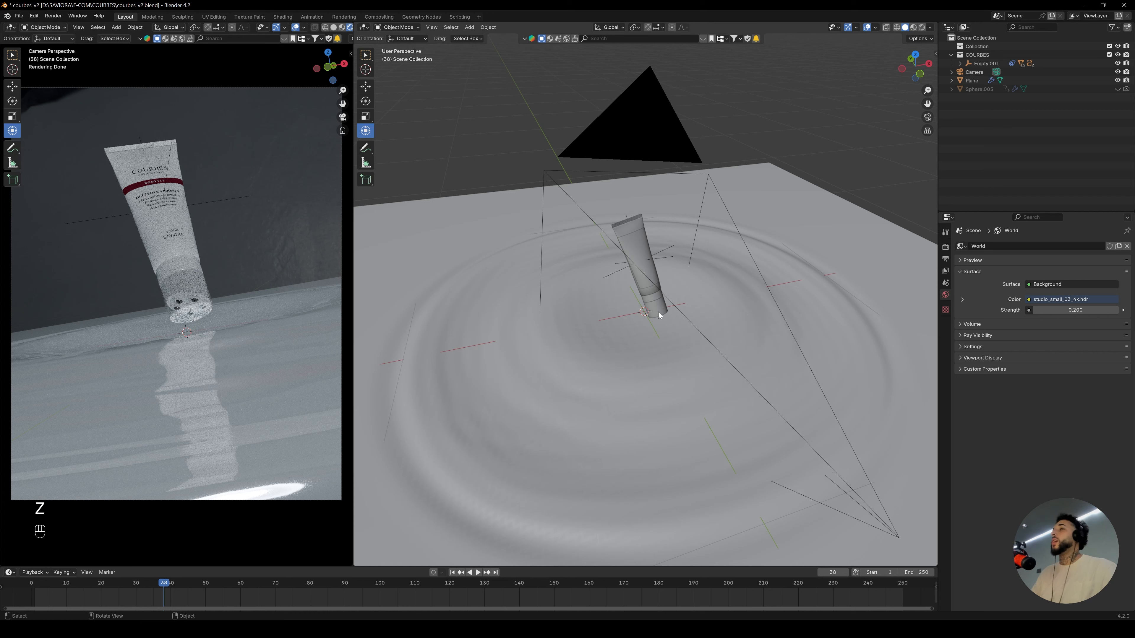
# Enable the transparent film background in the render settings
pyautogui.click(946, 248)
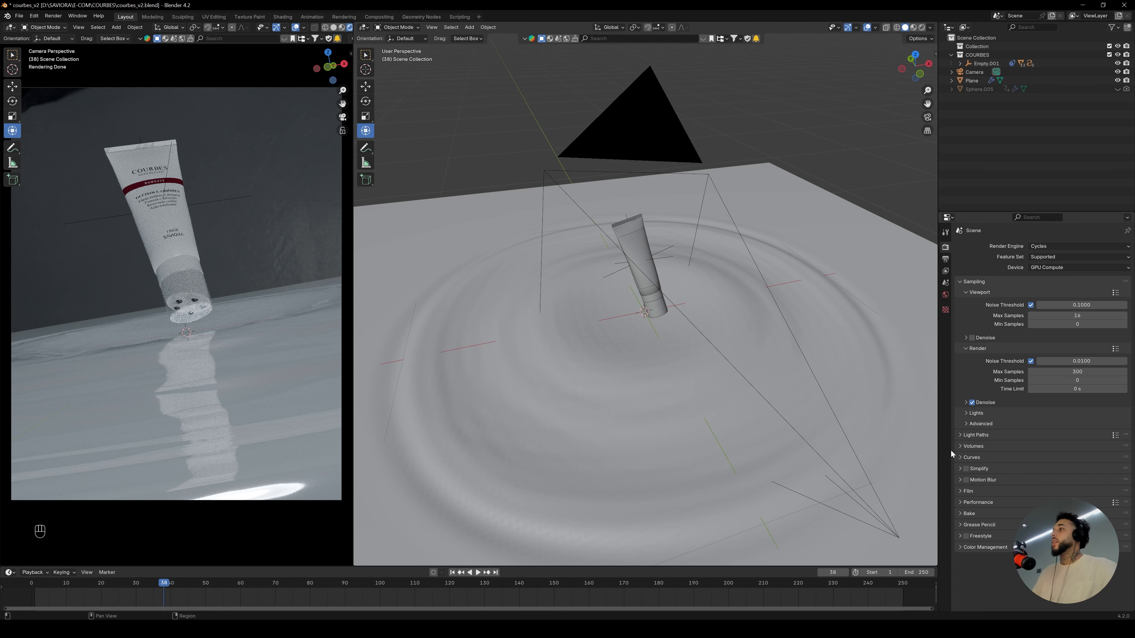
pyautogui.click(971, 491)
pyautogui.click(972, 554)
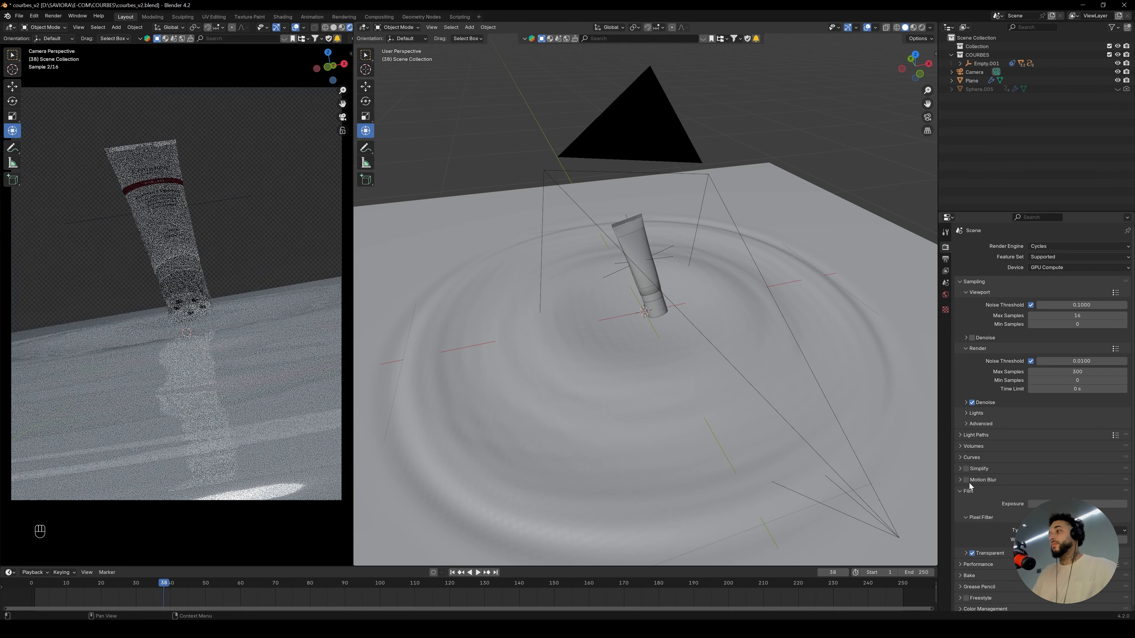
pyautogui.click(968, 491)
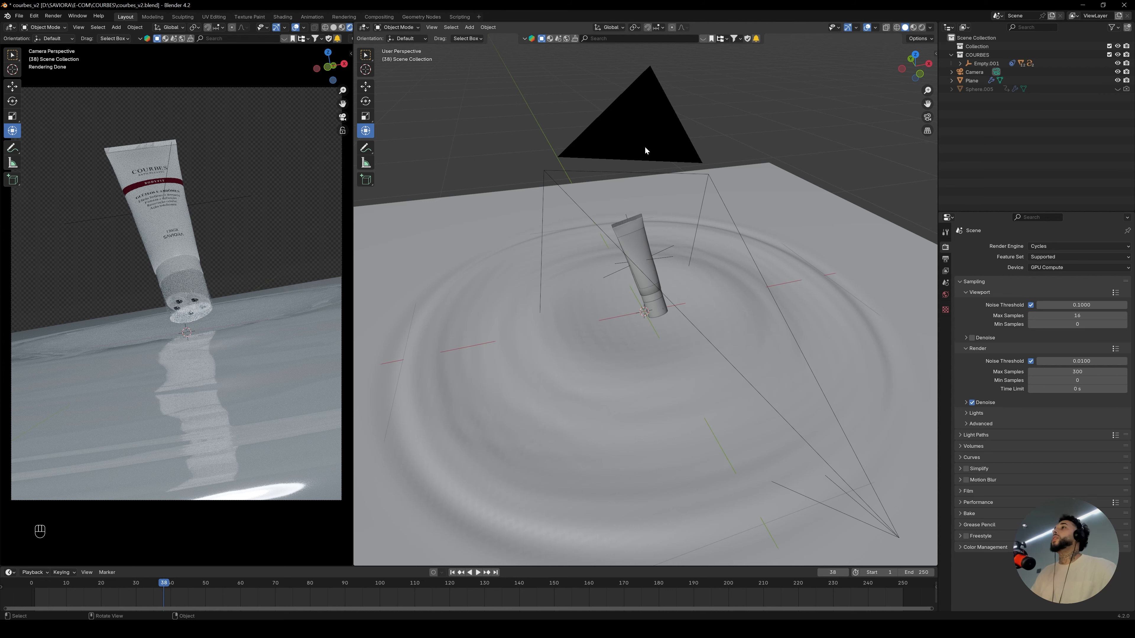
# Reopen the World shader nodes and set the Background strength to 0.05
pyautogui.click(364, 27)
pyautogui.click(398, 101)
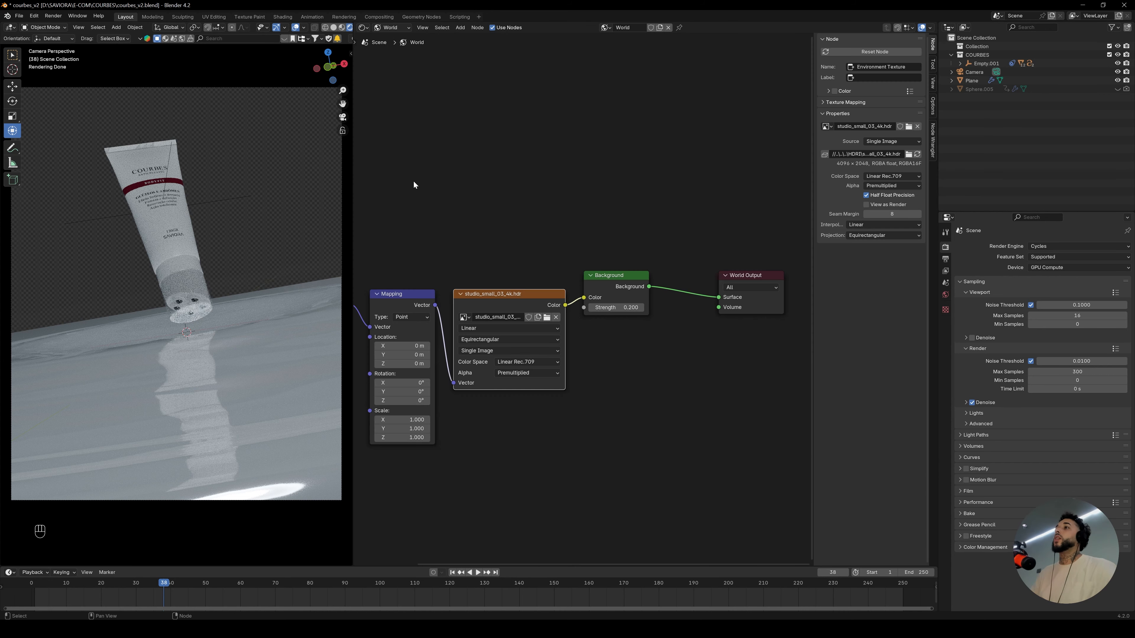
pyautogui.click(622, 307)
pyautogui.write('0.05')
pyautogui.press('Return')
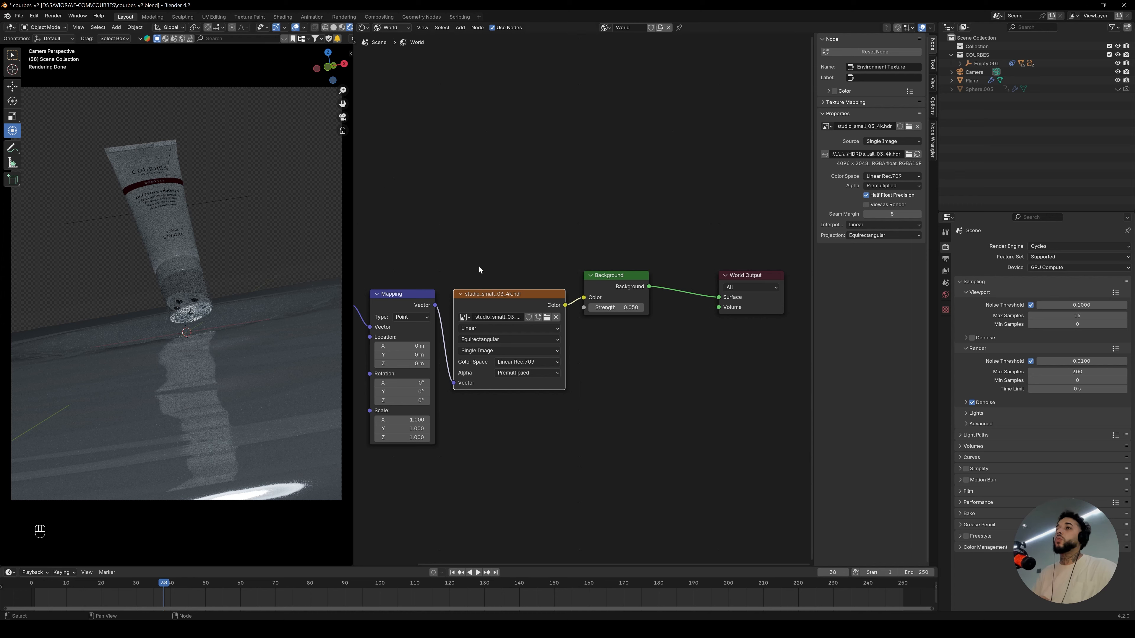
# Rotate the environment texture in the Mapping node to about -117° on Y and -4.9° on Z
pyautogui.keyDown('alt'); pyautogui.keyDown('shift'); pyautogui.moveTo(531, 179); pyautogui.dragTo(710, 173, button='middle'); pyautogui.keyUp('shift'); pyautogui.keyUp('alt')
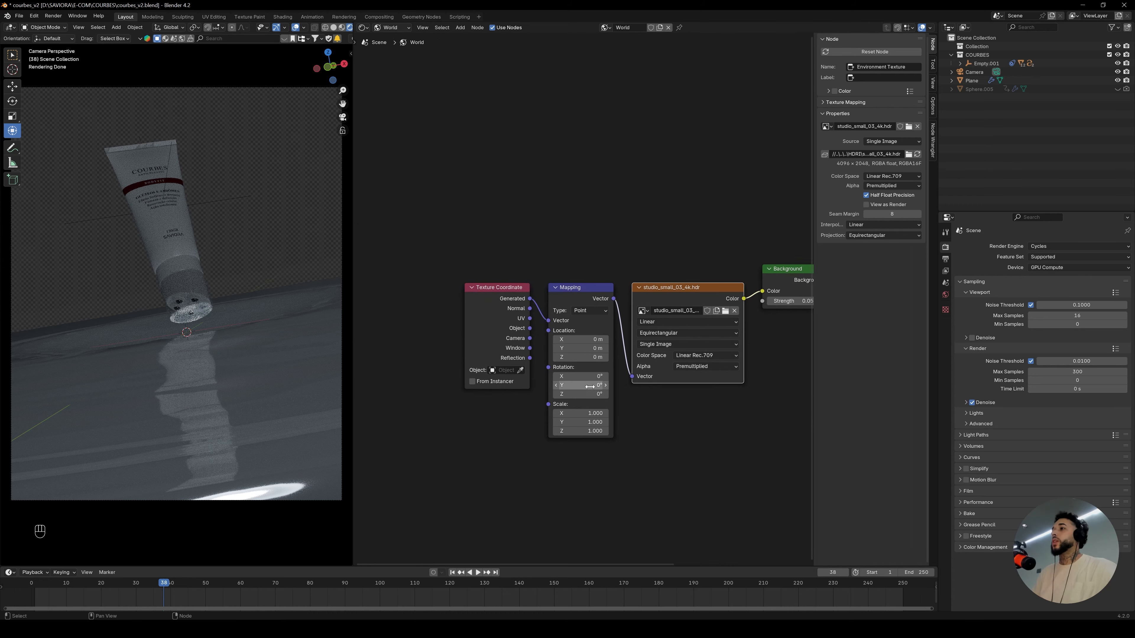
pyautogui.moveTo(590, 387); pyautogui.dragTo(564, 380)
pyautogui.moveTo(780, 335); pyautogui.dragTo(687, 338, button='middle')
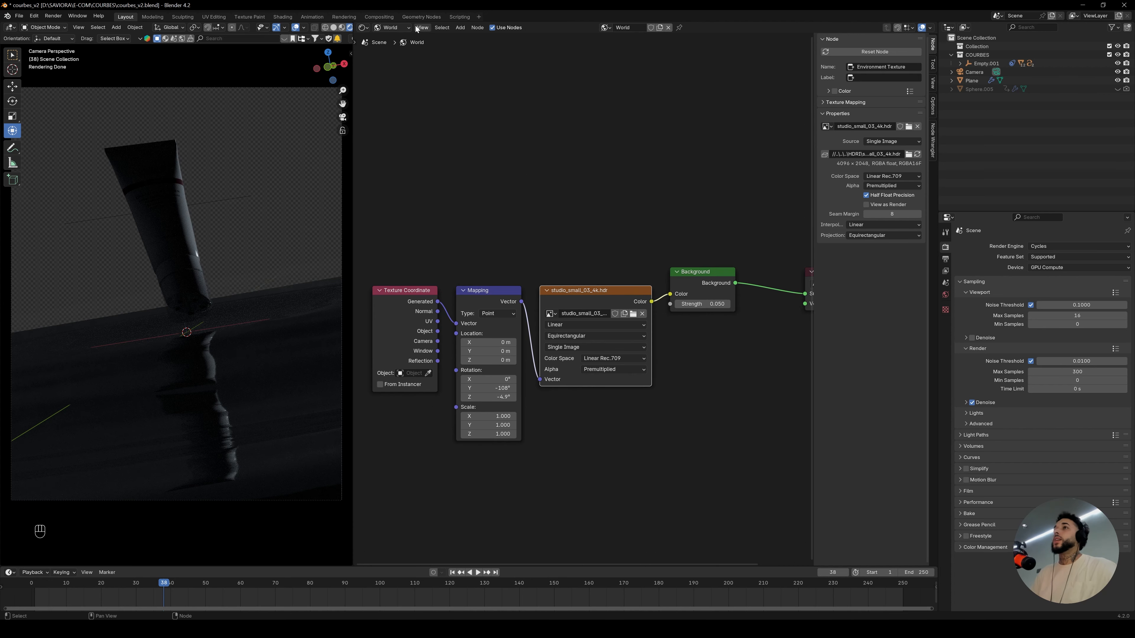
pyautogui.moveTo(513, 389); pyautogui.dragTo(460, 390)
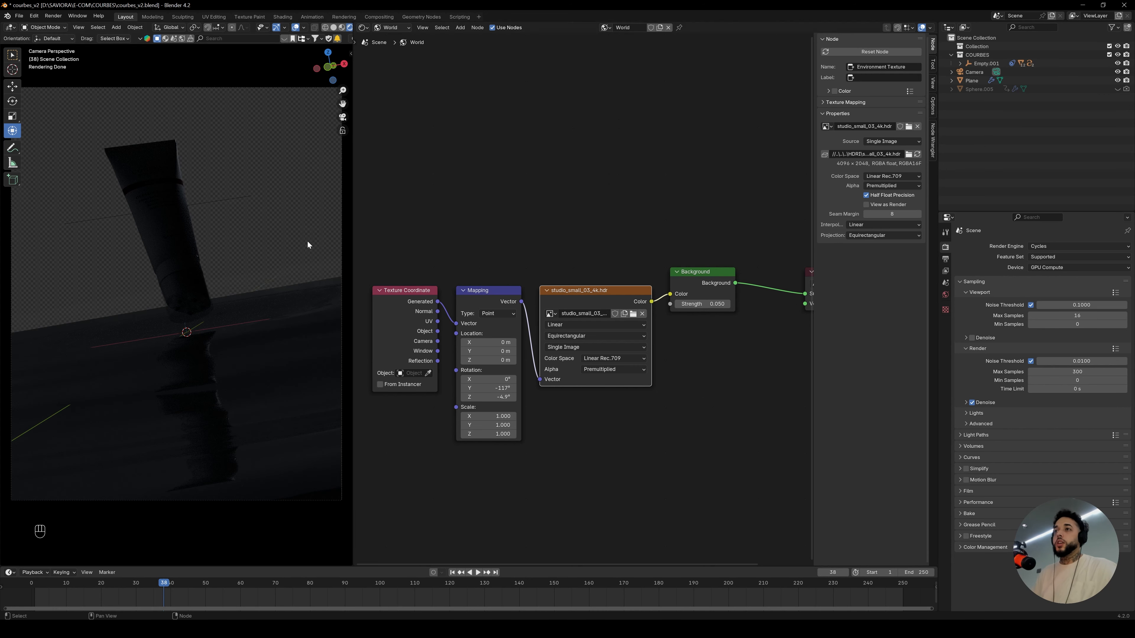
# Bring back the 3D viewport in the working area and set the camera viewport to solid shading
pyautogui.click(363, 27)
pyautogui.click(391, 54)
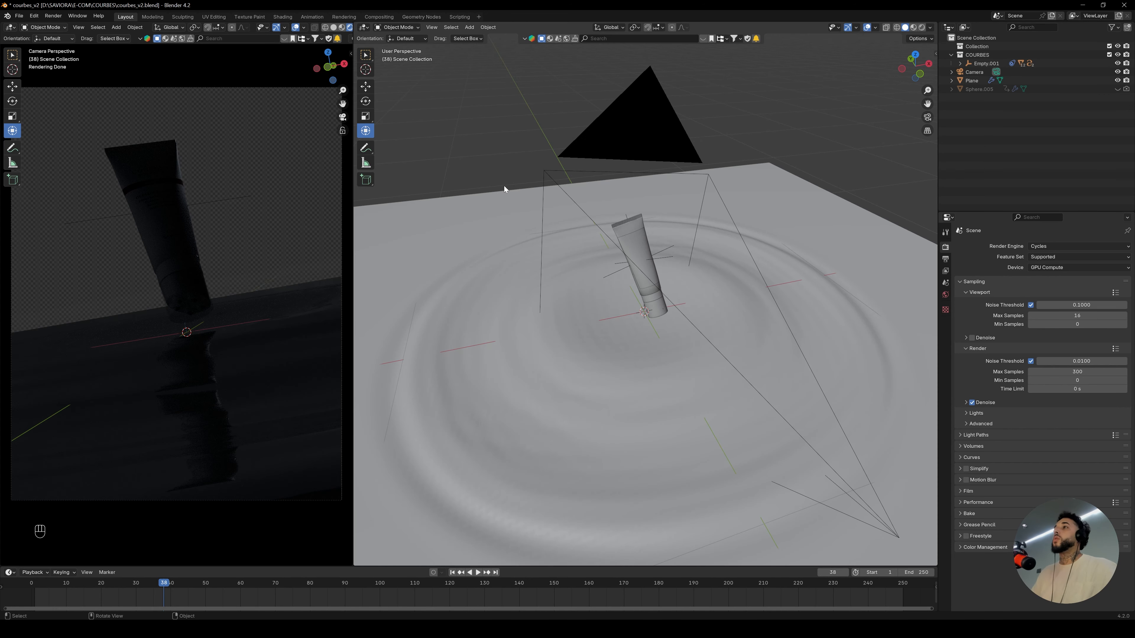
pyautogui.press('z')
# Subdivide the selected central area of the plane's mesh in Edit Mode and return to Object Mode
pyautogui.click(222, 338)
pyautogui.keyDown('alt'); pyautogui.moveTo(711, 318); pyautogui.dragTo(635, 302); pyautogui.keyUp('alt')
pyautogui.scroll(-5, 635, 303)
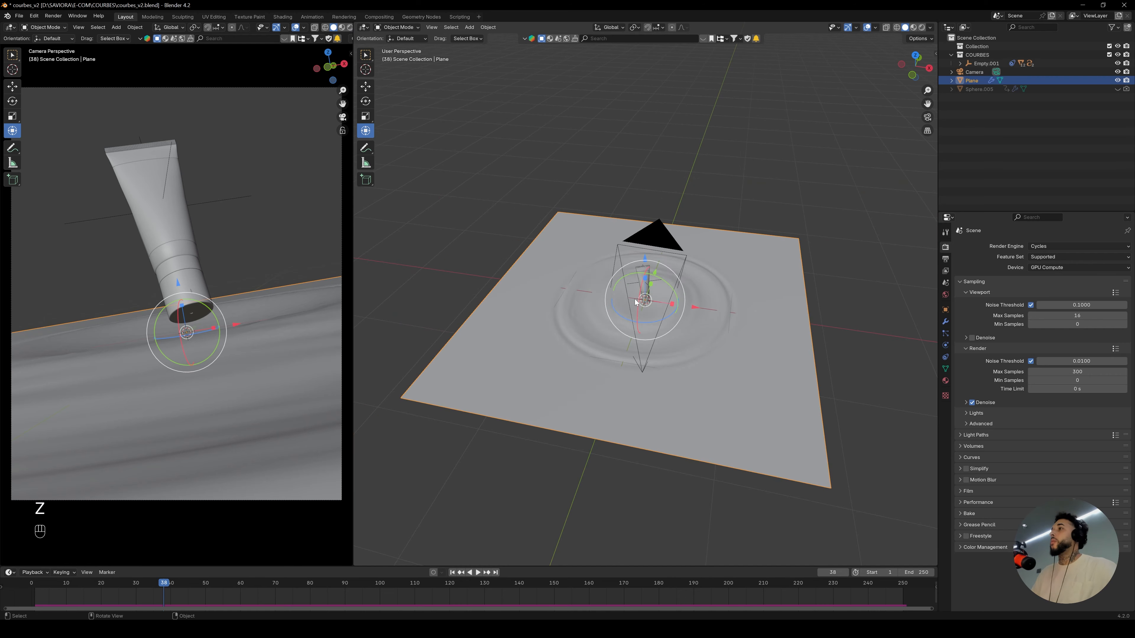
pyautogui.press('Tab')
pyautogui.rightClick(675, 293)
pyautogui.rightClick(678, 293)
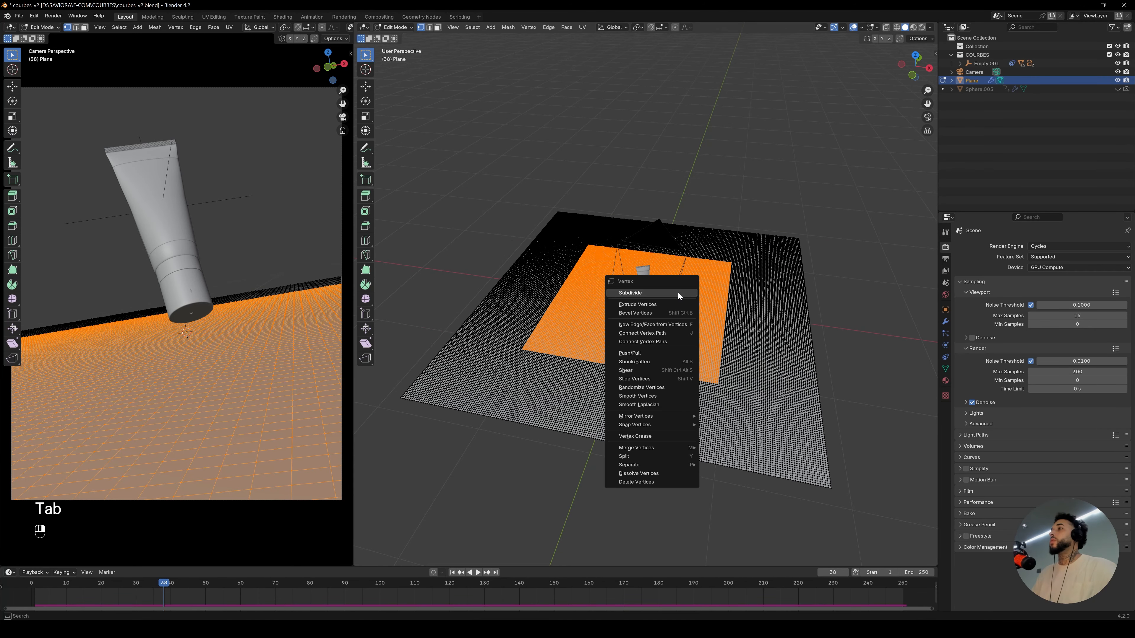
pyautogui.click(678, 293)
pyautogui.press('Tab')
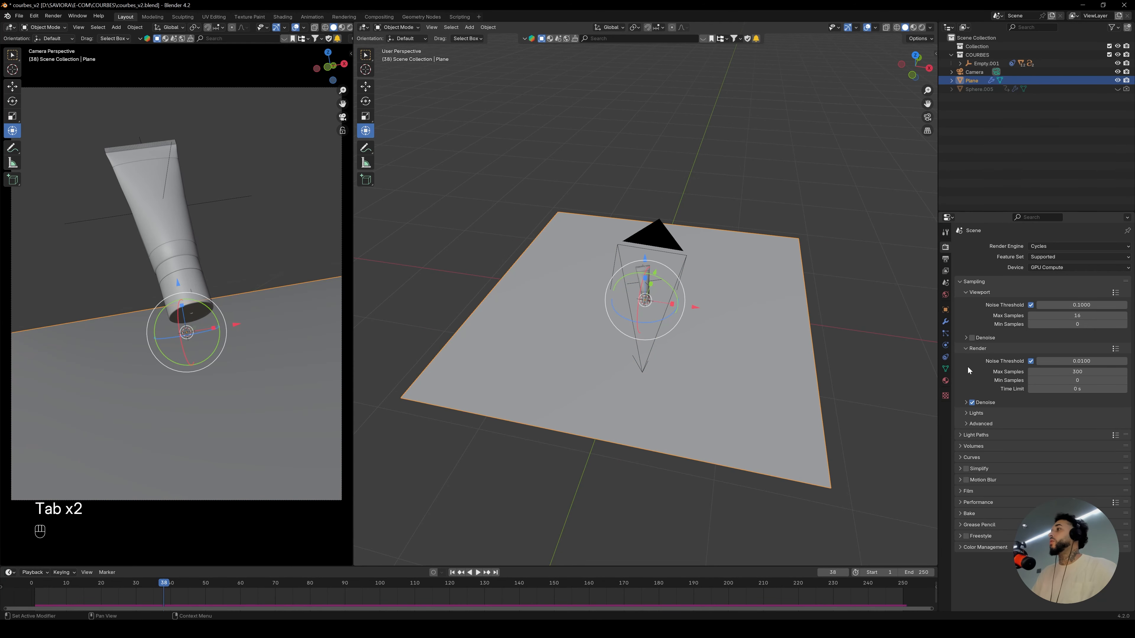
# Delete the plane's Dynamic Paint wave bake, bake it again, and play back the animation
pyautogui.click(945, 322)
pyautogui.click(947, 358)
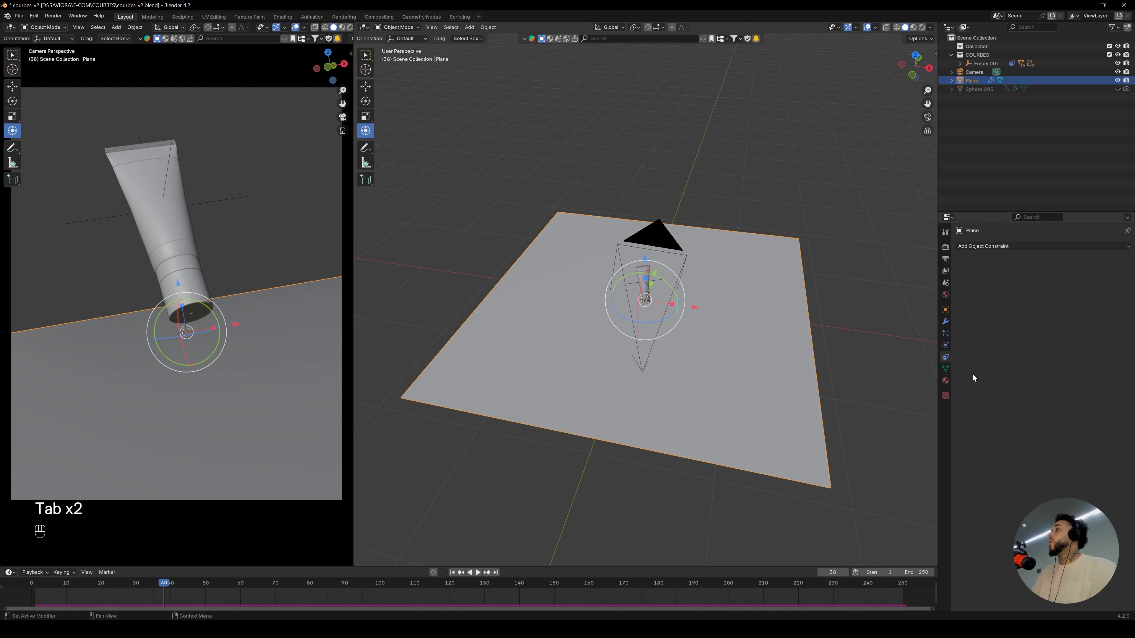
pyautogui.click(945, 345)
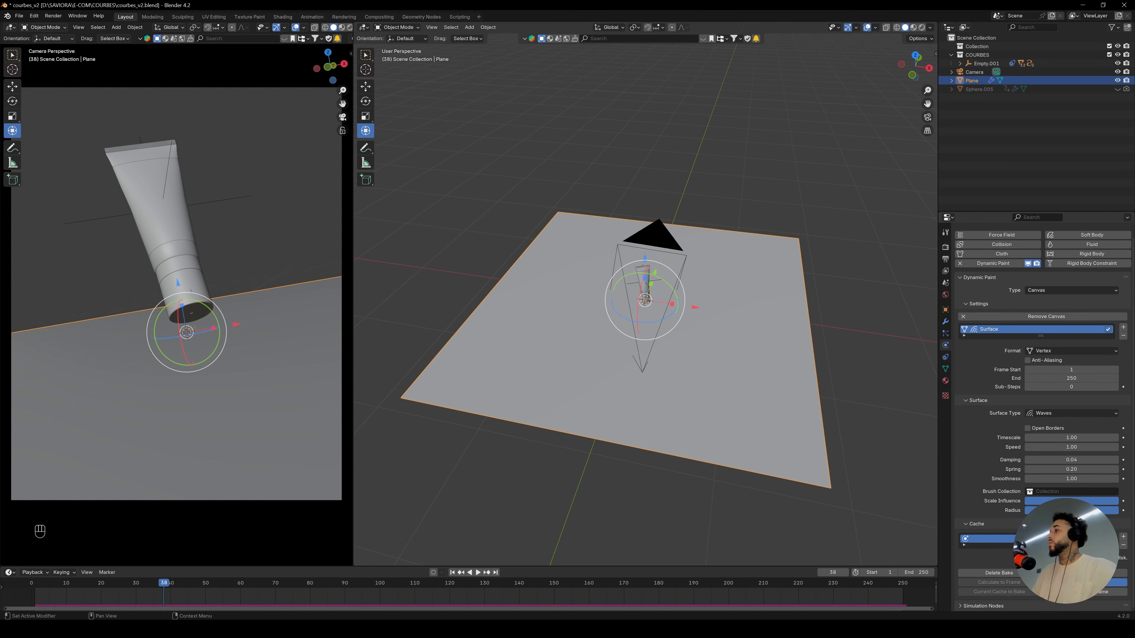
pyautogui.click(999, 573)
pyautogui.click(999, 573)
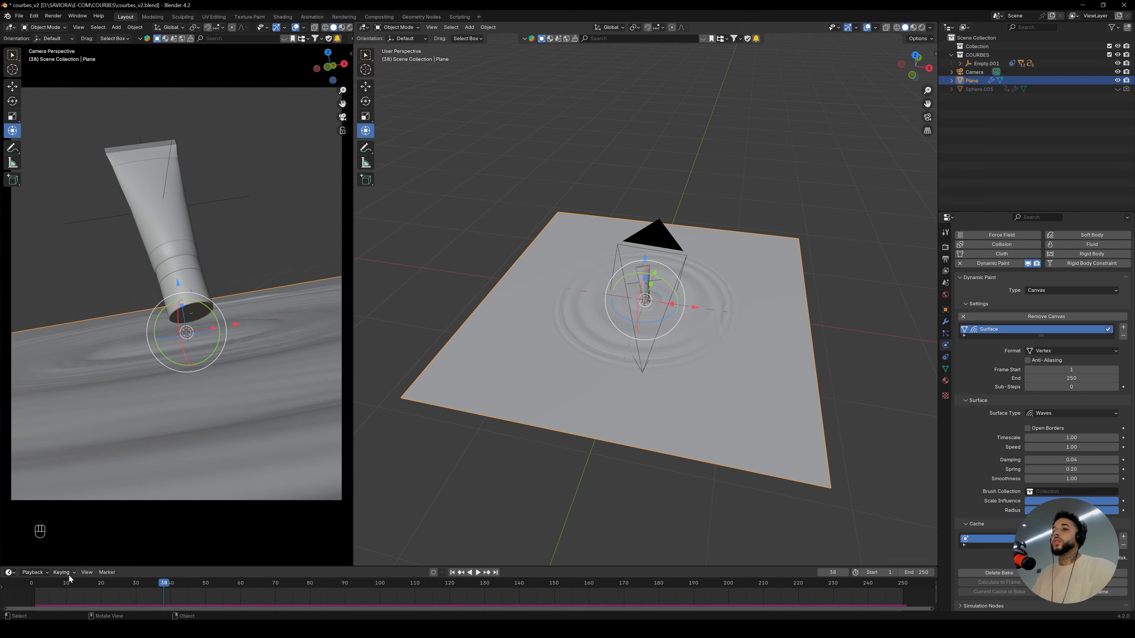
pyautogui.press('space')
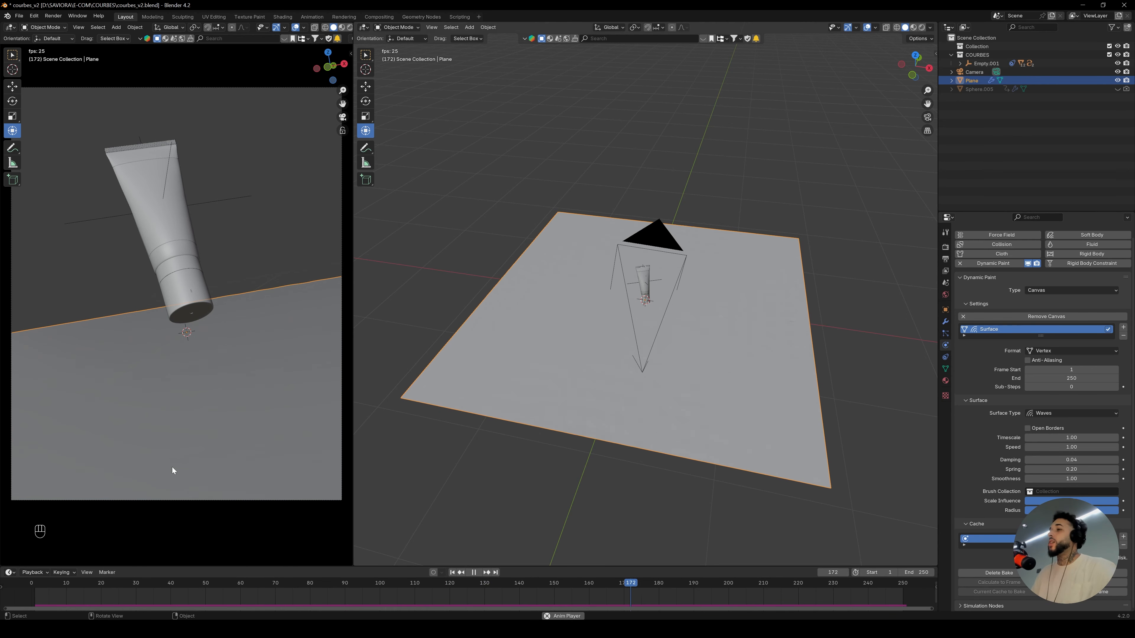
pyautogui.press('space')
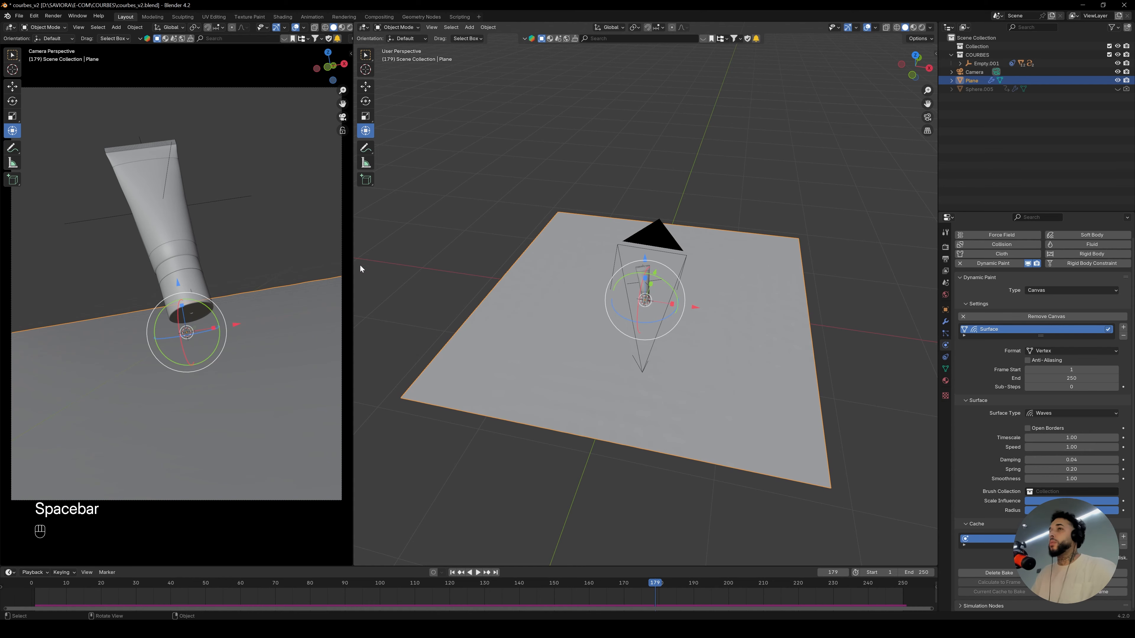
# Unhide the wave-making Sphere.005 and select it
pyautogui.keyDown('alt'); pyautogui.moveTo(696, 287); pyautogui.dragTo(738, 265); pyautogui.keyUp('alt')
pyautogui.keyDown('ctrl'); pyautogui.keyDown('alt'); pyautogui.moveTo(737, 265); pyautogui.dragTo(744, 223); pyautogui.keyUp('alt'); pyautogui.keyUp('ctrl')
pyautogui.click(1118, 89)
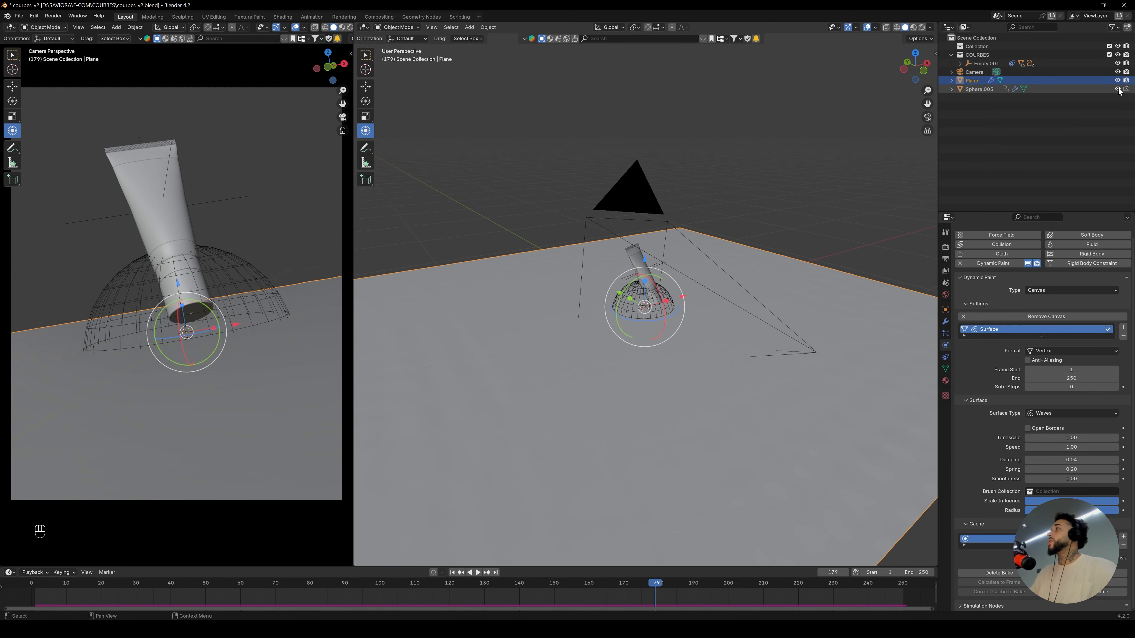
pyautogui.click(995, 91)
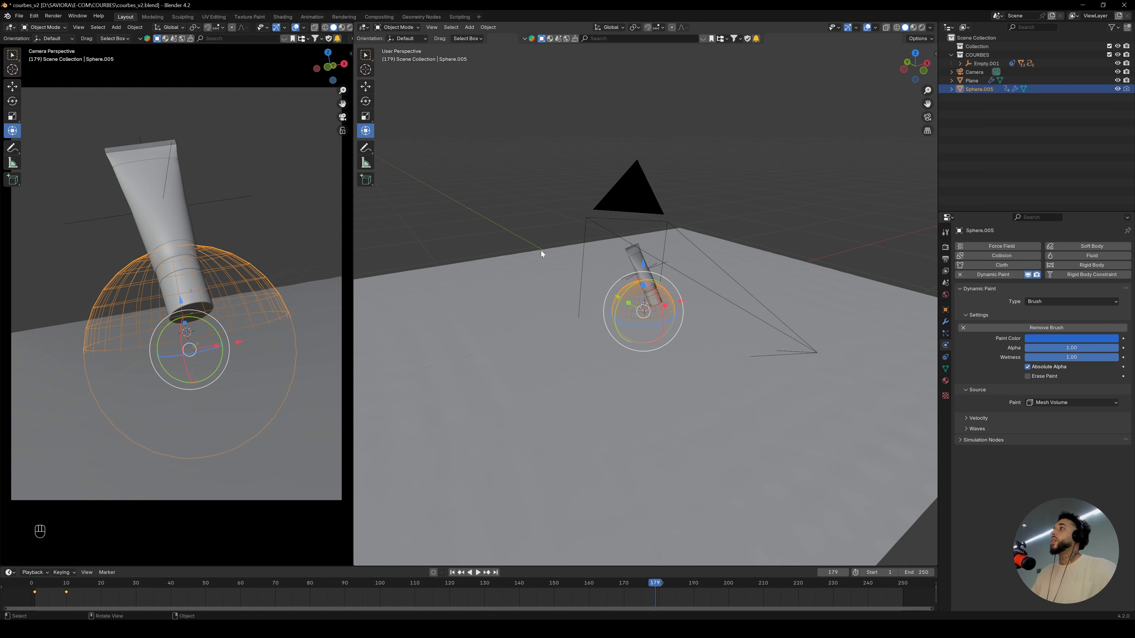
# Hide the wave-making sphere, stop the animation at frame 30, and show the camera viewport in rendered shading
pyautogui.click(1117, 89)
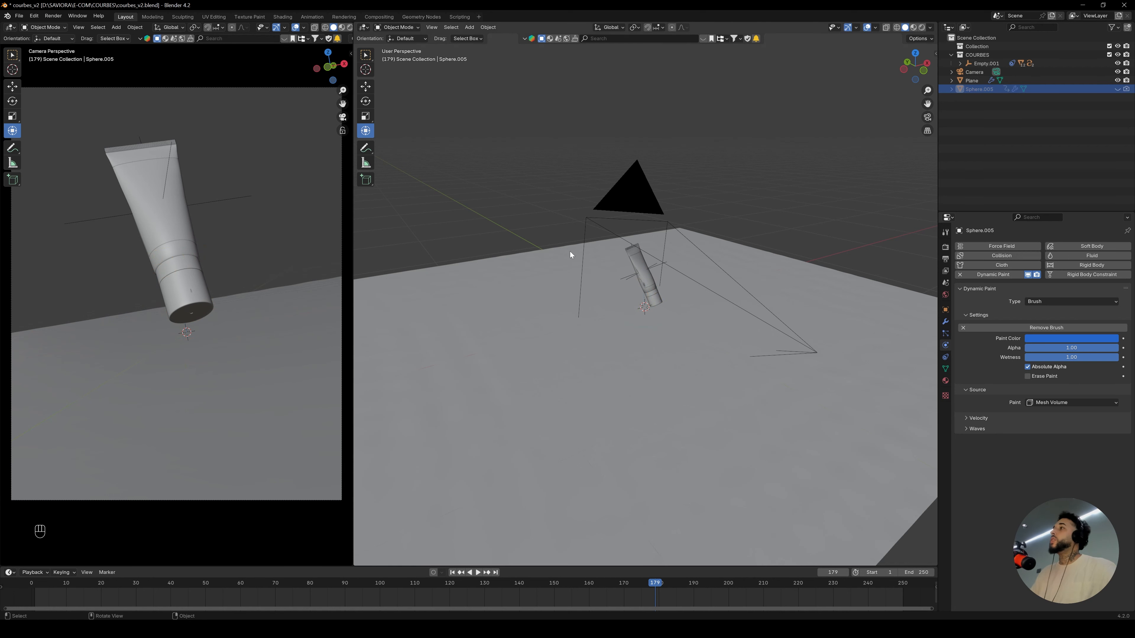
pyautogui.click(38, 589)
pyautogui.press('space')
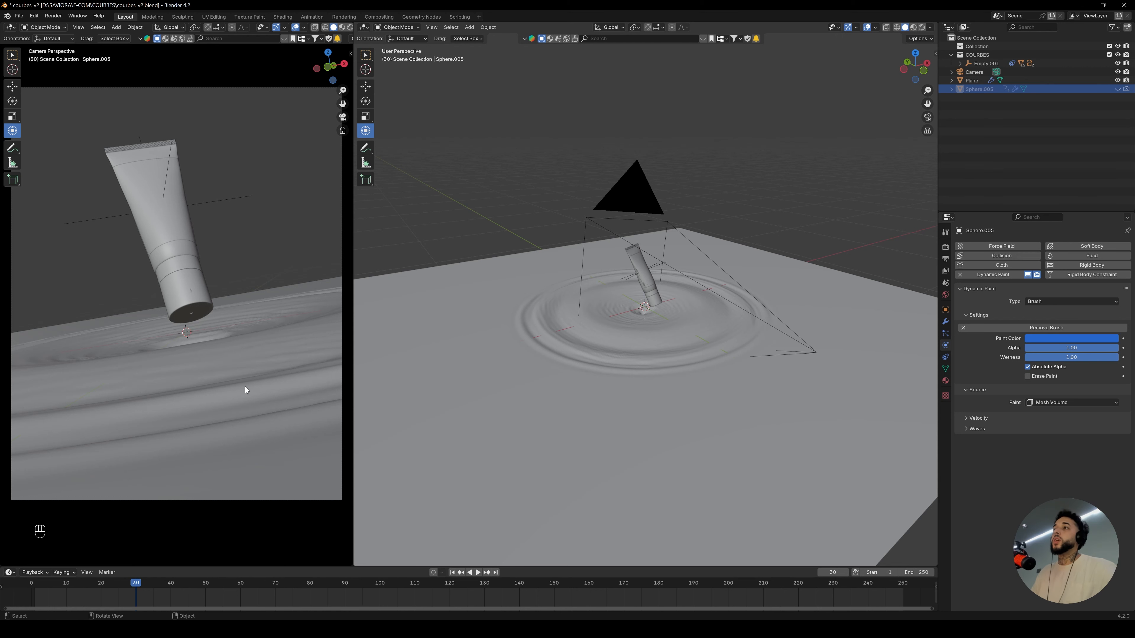
pyautogui.press('z')
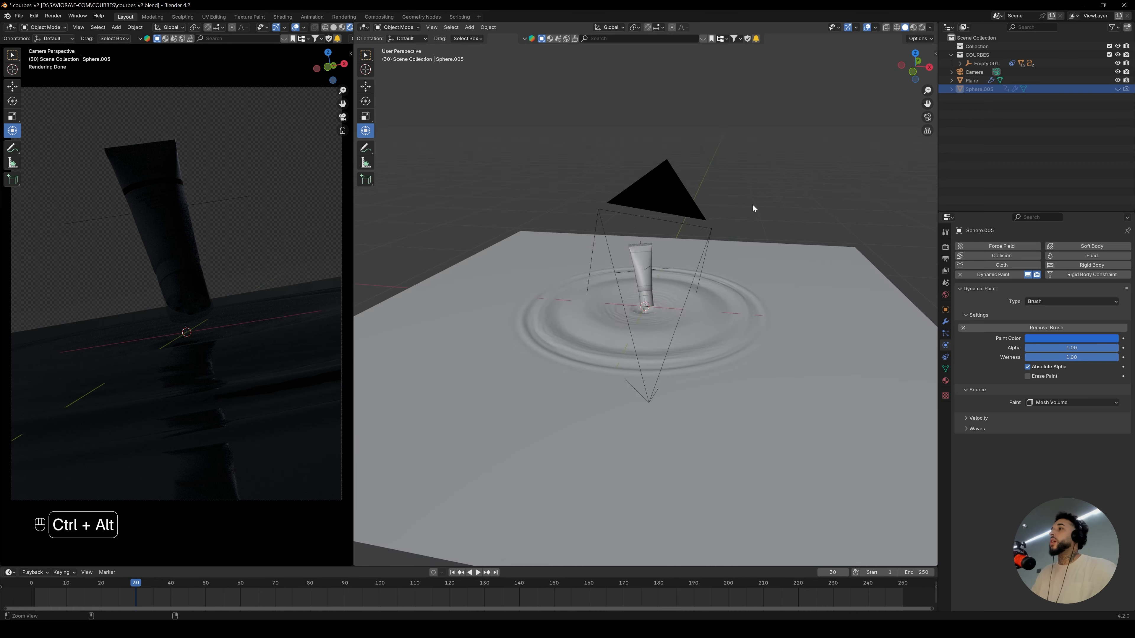
# Add a plane at the world origin and rotate it 90° about X to stand upright
pyautogui.scroll(-4, 753, 205)
pyautogui.hotkey('shift', 'a')
pyautogui.moveTo(666, 199)
pyautogui.click(706, 199)
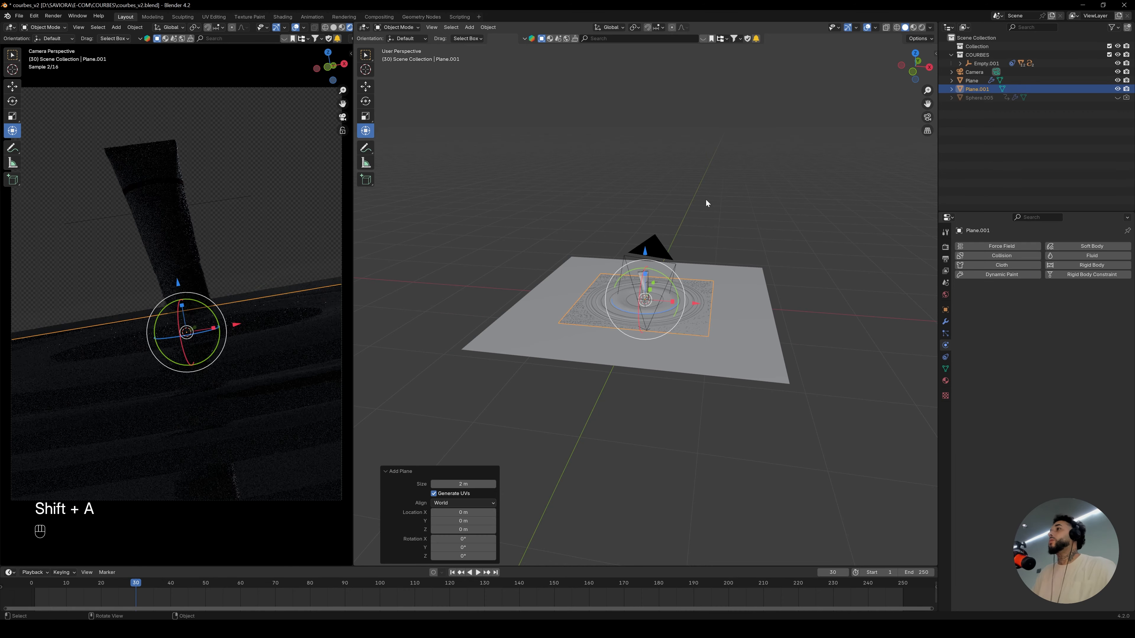
pyautogui.press('r')
pyautogui.press('x')
pyautogui.press('KP_9')
pyautogui.press('KP_0')
pyautogui.press('KP_Enter')
# Move the upright plane about 1.62 m along Y and 0.7 m up behind the tube, and scale it up about 2.33 times
pyautogui.press('KP_3')
pyautogui.press('g')
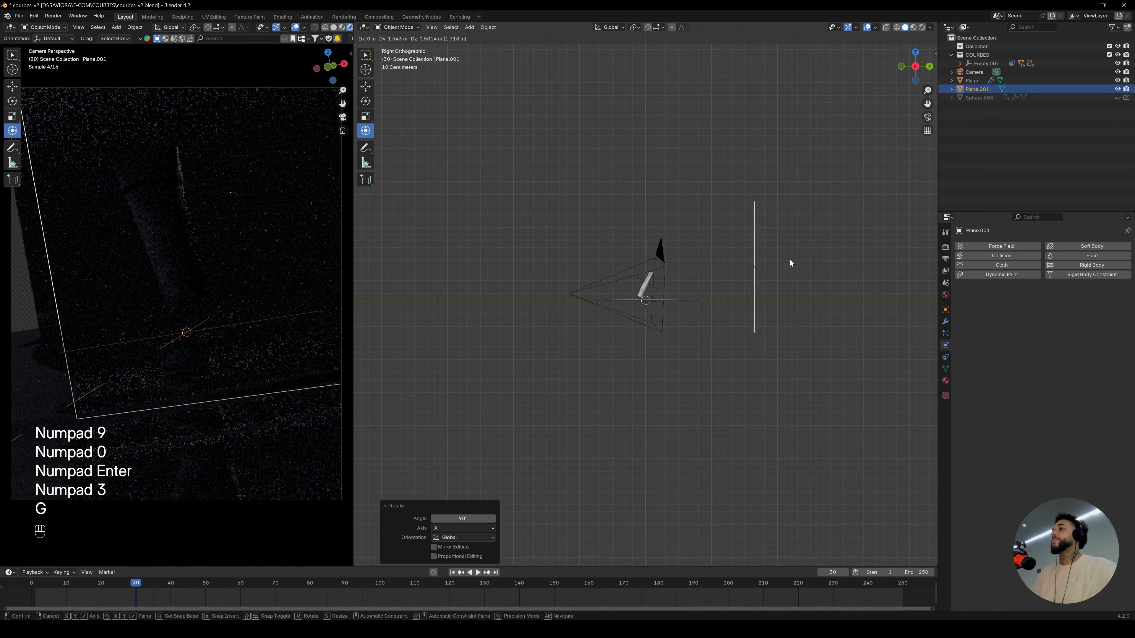
pyautogui.click(773, 316)
pyautogui.moveTo(773, 316); pyautogui.dragTo(863, 298, button='middle')
pyautogui.press('s')
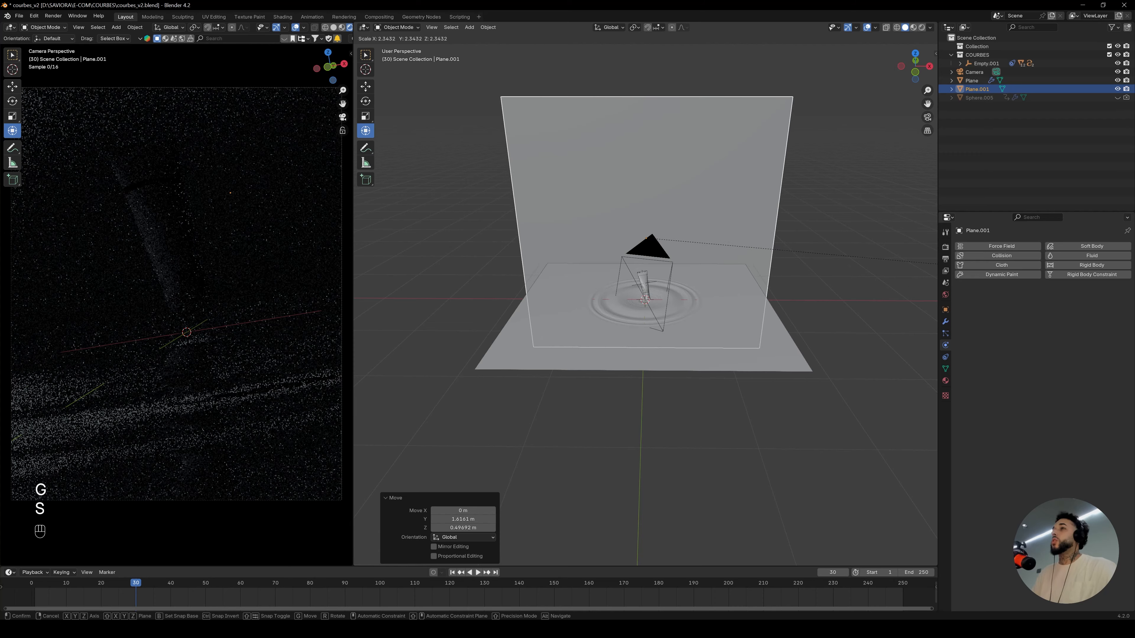
pyautogui.click(933, 291)
# Shift the backdrop plane about 0.82 m farther back along Y, and bring it slightly back toward the rippled plane
pyautogui.keyDown('alt'); pyautogui.moveTo(889, 286); pyautogui.dragTo(807, 292); pyautogui.keyUp('alt')
pyautogui.press('g')
pyautogui.press('y')
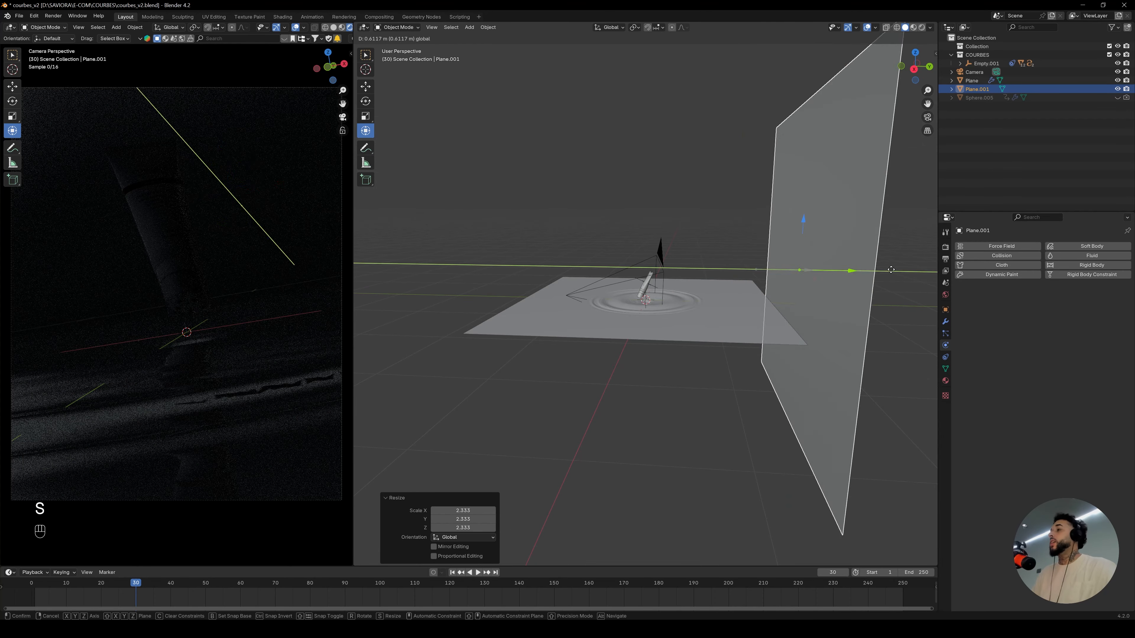
pyautogui.click(869, 260)
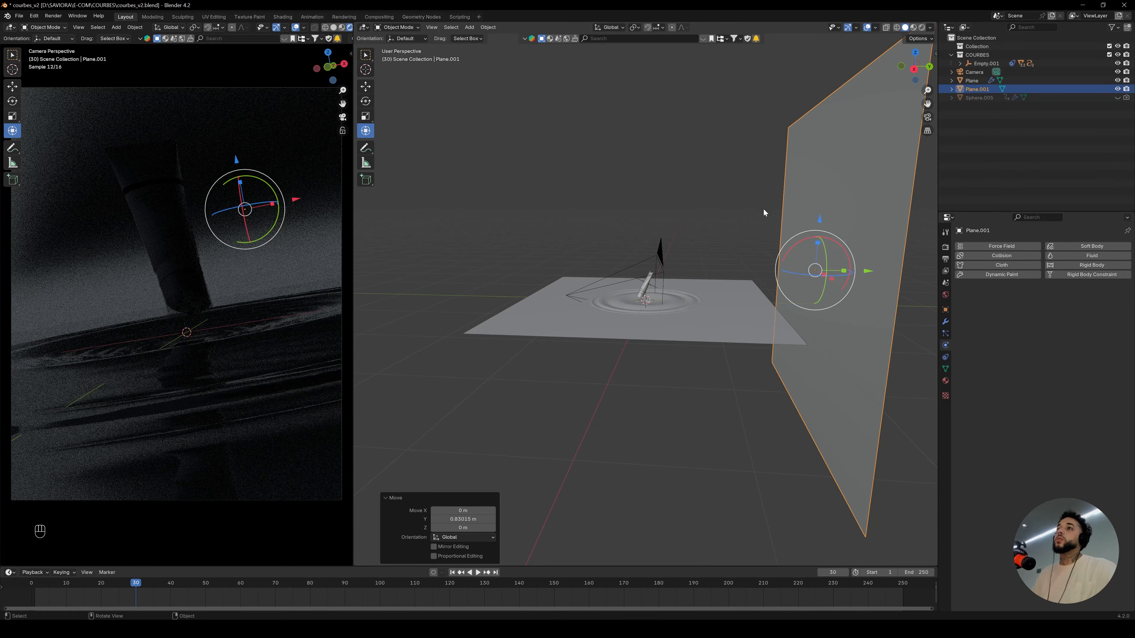
pyautogui.click(737, 185)
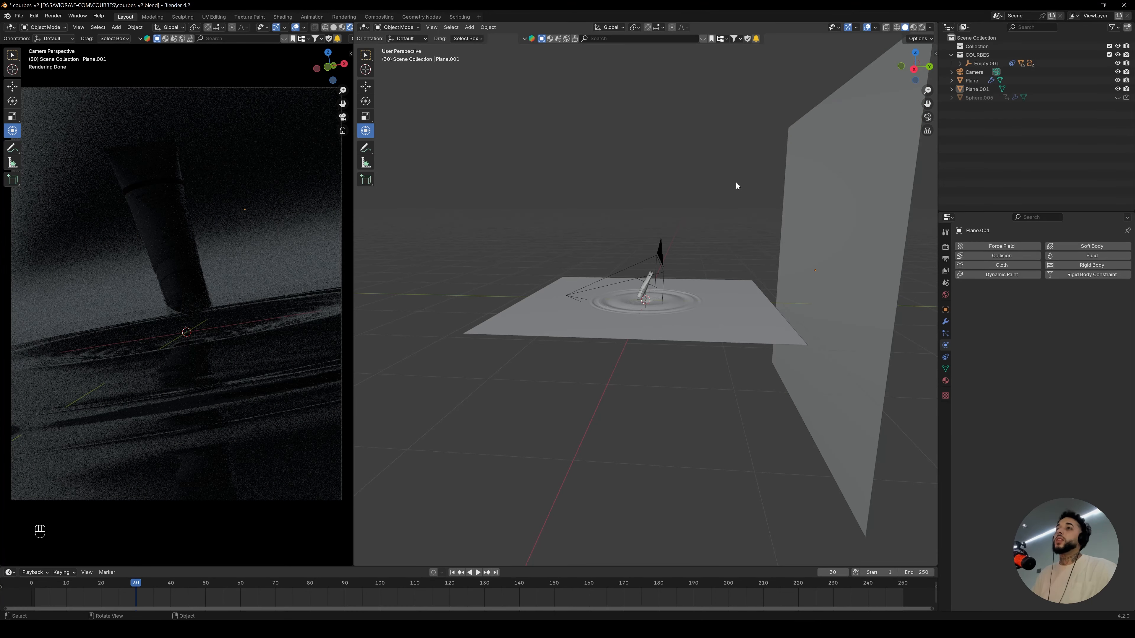
pyautogui.click(851, 281)
pyautogui.press('g')
pyautogui.press('y')
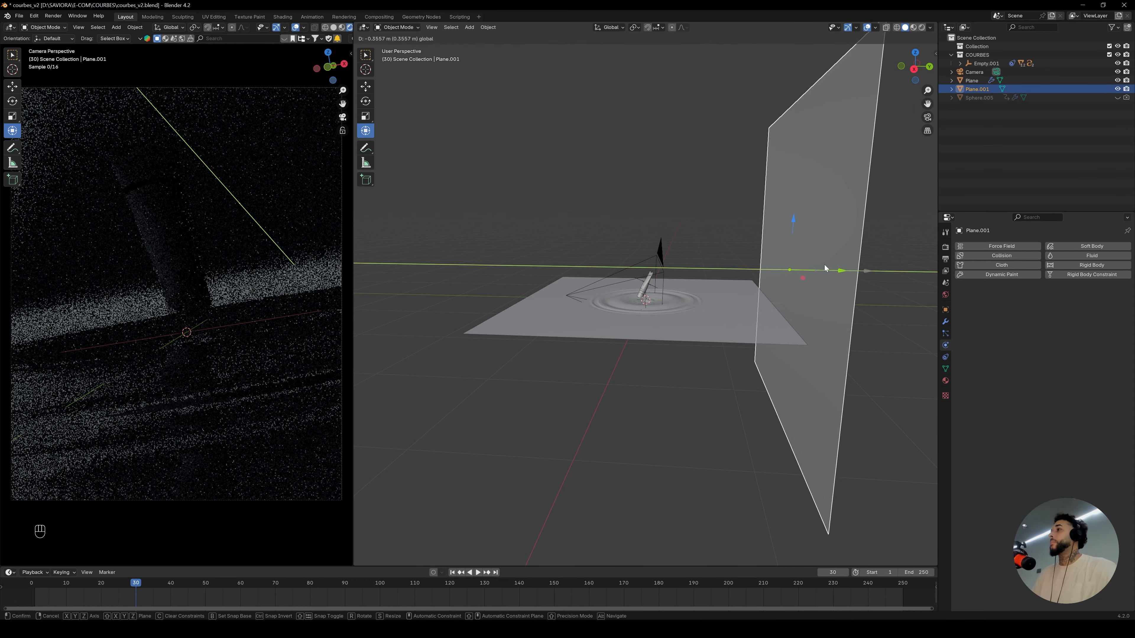
pyautogui.click(825, 265)
pyautogui.click(682, 229)
pyautogui.hotkey('shift', 'a')
pyautogui.moveTo(645, 368)
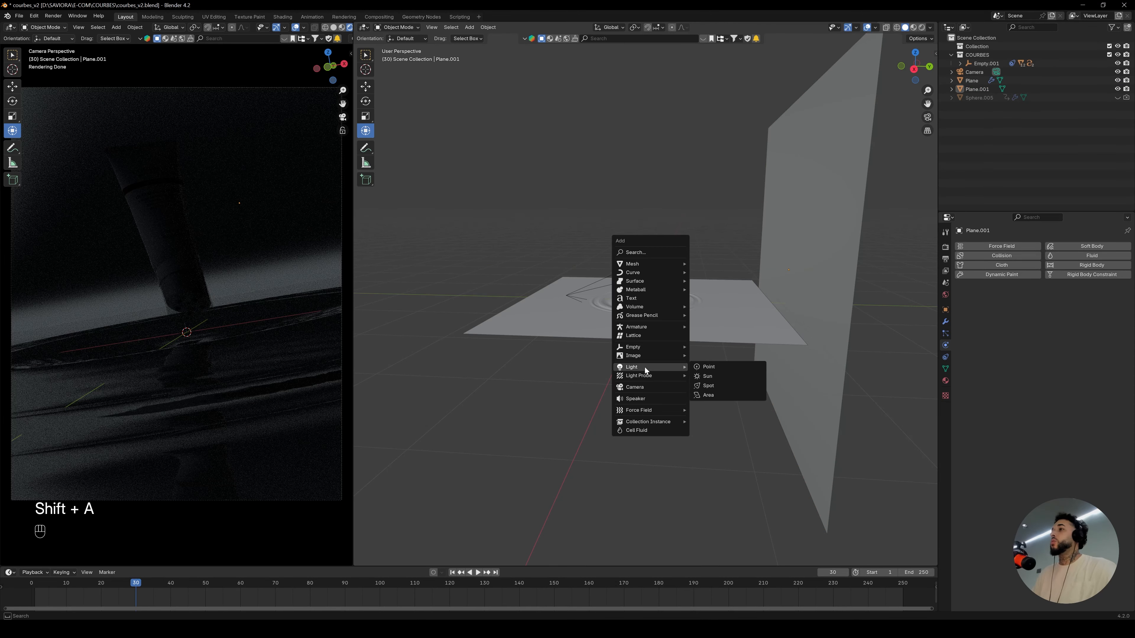
pyautogui.click(713, 396)
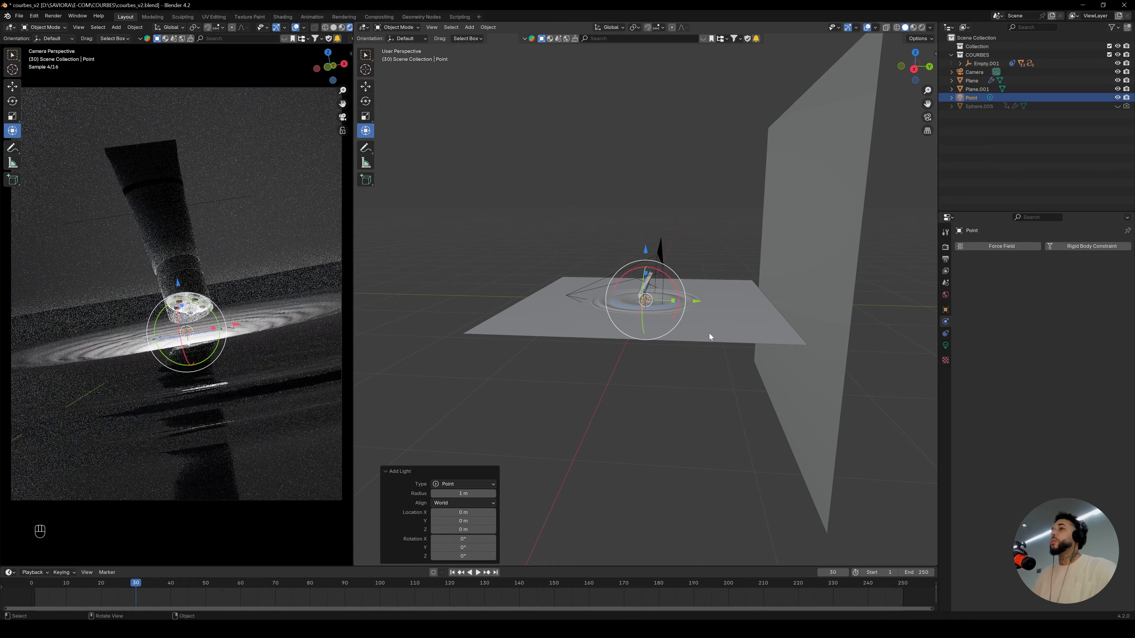
pyautogui.hotkey('ctrl', 'z')
pyautogui.hotkey('shift', 'a')
pyautogui.click(690, 294)
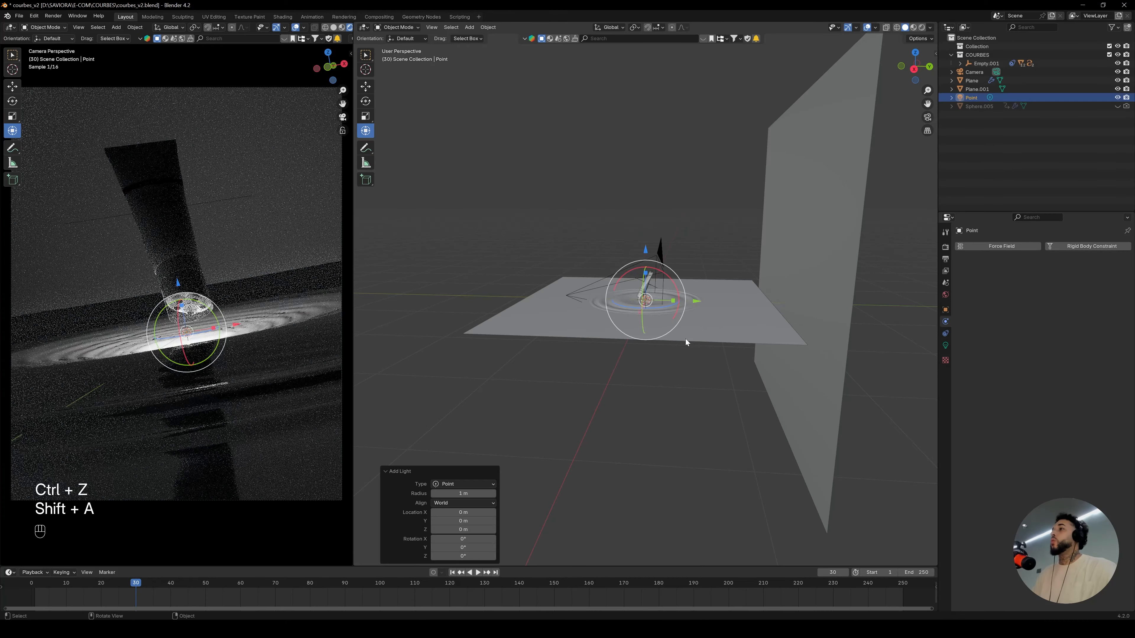
pyautogui.press('g')
pyautogui.click(785, 335)
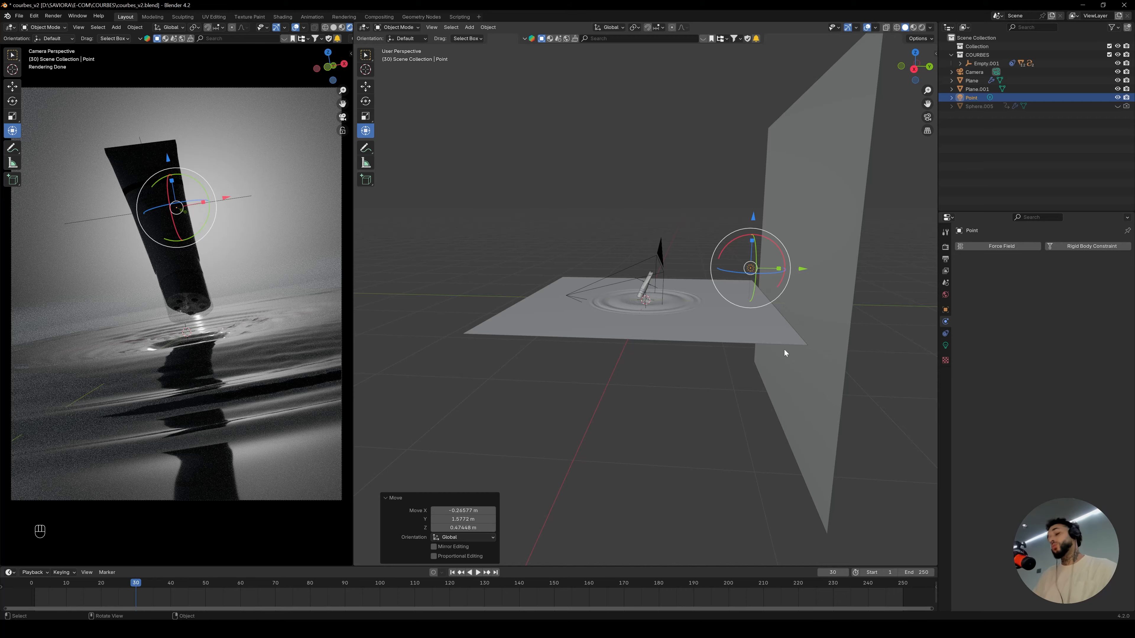
pyautogui.press('Delete')
# Add an area light at the world origin and rotate it 90° about X to face the backdrop
pyautogui.click(809, 217)
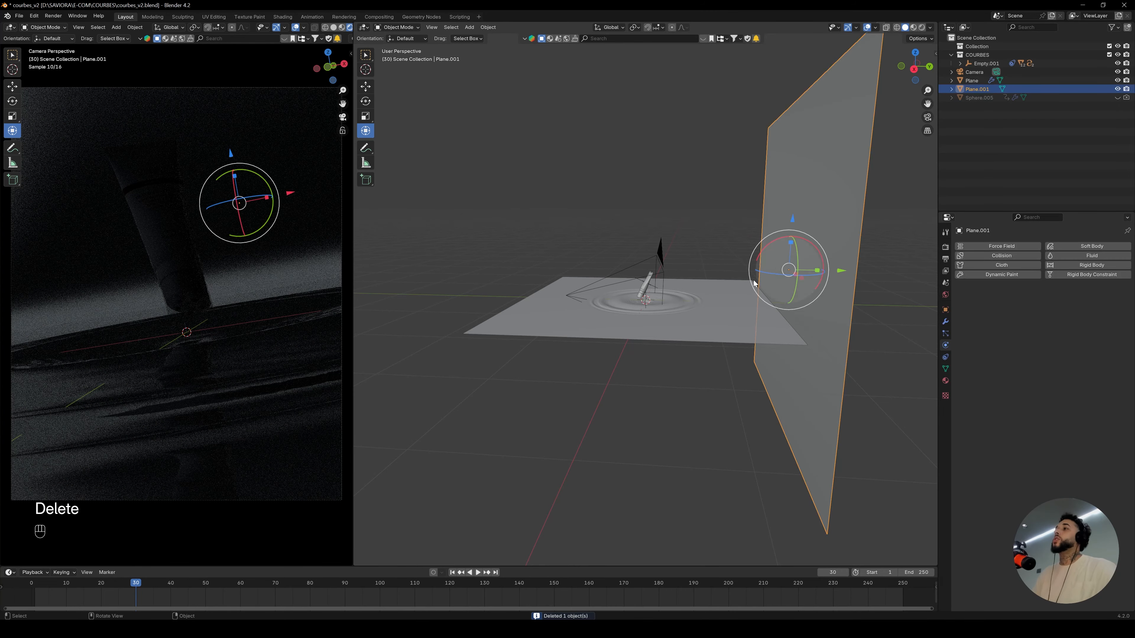
pyautogui.hotkey('shift', 'a')
pyautogui.moveTo(707, 268)
pyautogui.click(748, 299)
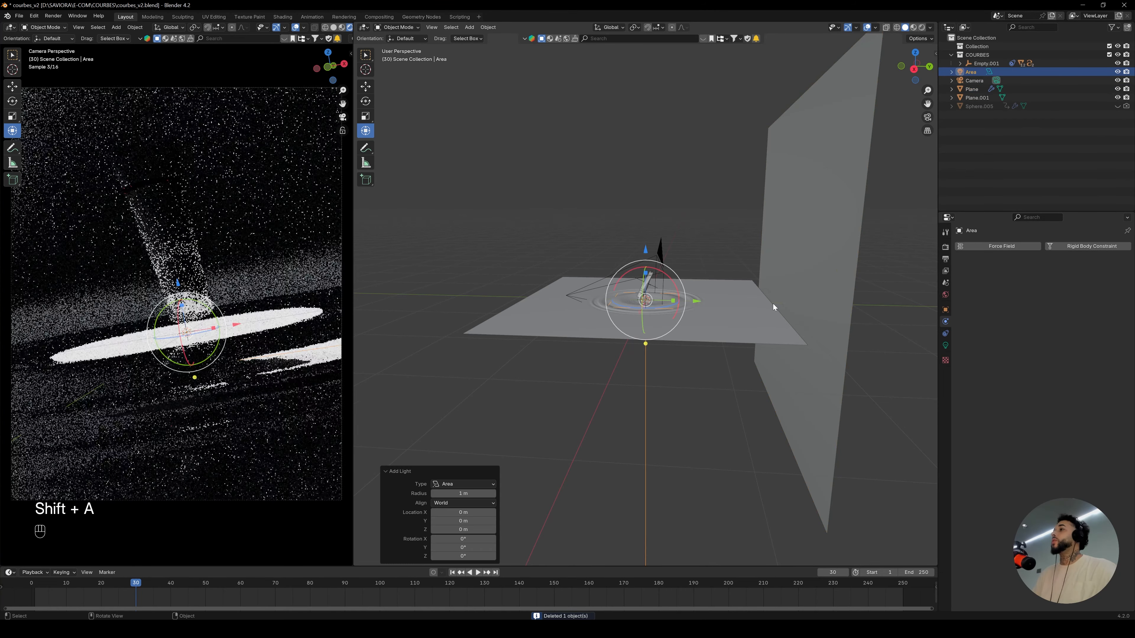
pyautogui.press('r')
pyautogui.press('x')
pyautogui.press('KP_9')
pyautogui.press('KP_0')
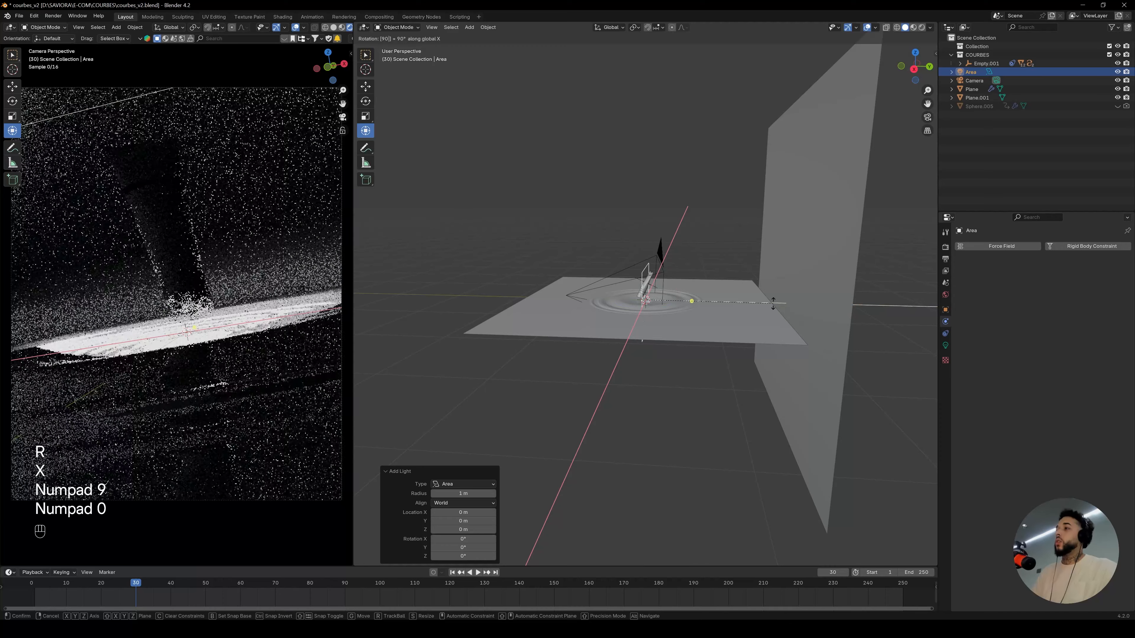
pyautogui.press('KP_Enter')
# Move the area light about 1.56 m along Y and 0.63 m up, and scale it to about 7.66 along X and 0.48 along Z
pyautogui.press('g')
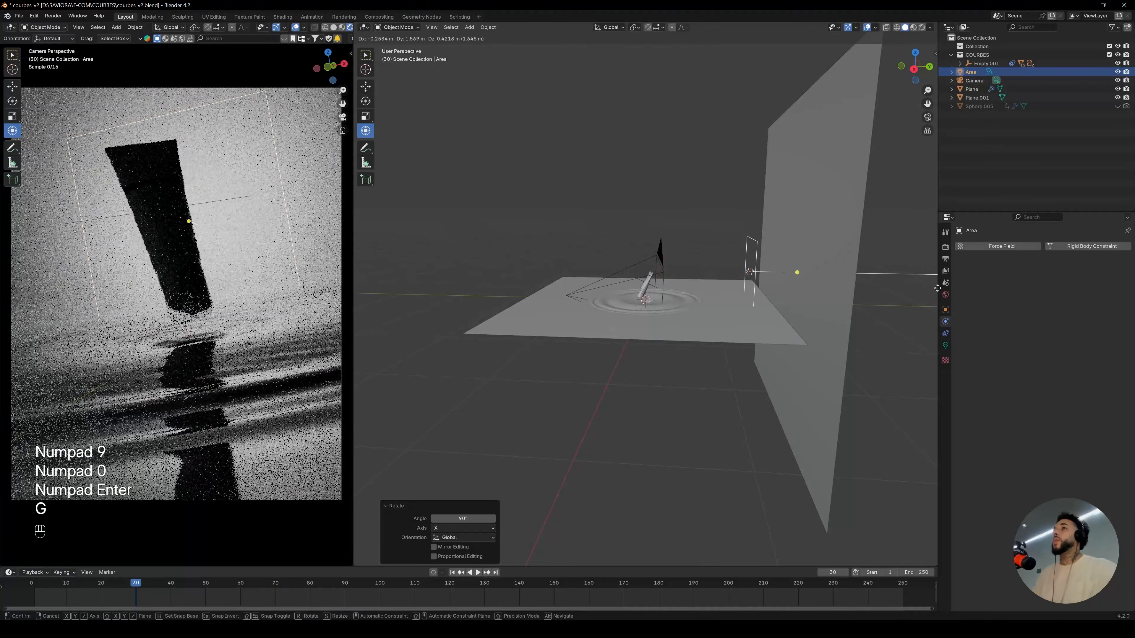
pyautogui.click(938, 289)
pyautogui.press('s')
pyautogui.press('x')
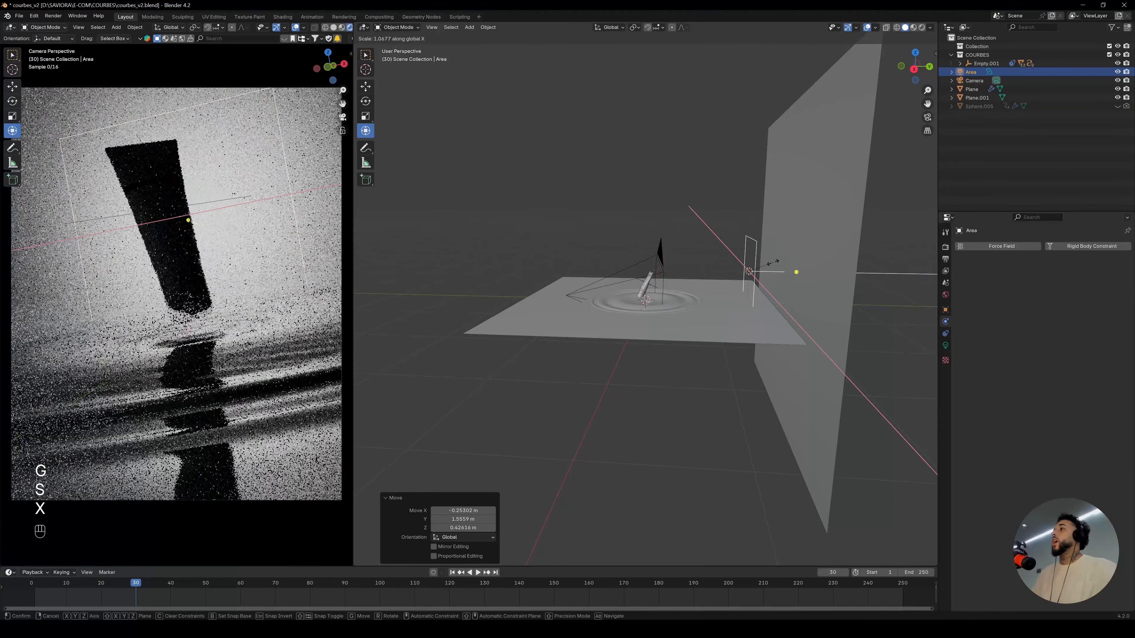
pyautogui.click(929, 295)
pyautogui.press('s')
pyautogui.press('z')
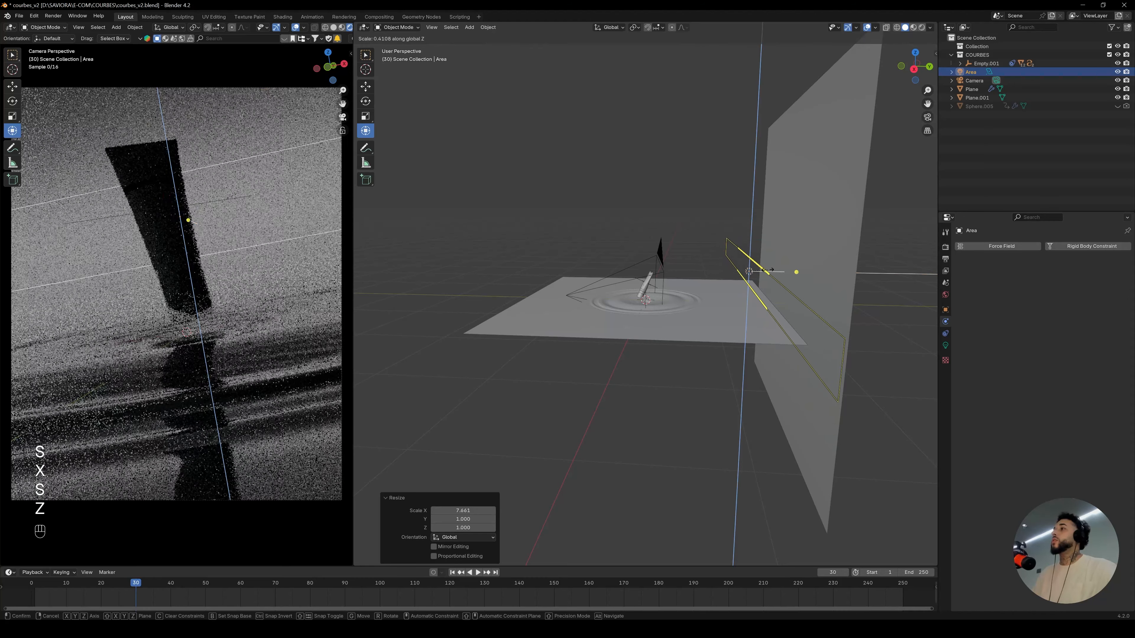
pyautogui.click(770, 271)
# Tilt the area light about 52° around X and move it down to the rippled plane's back edge, in front of the backdrop
pyautogui.press('r')
pyautogui.press('x')
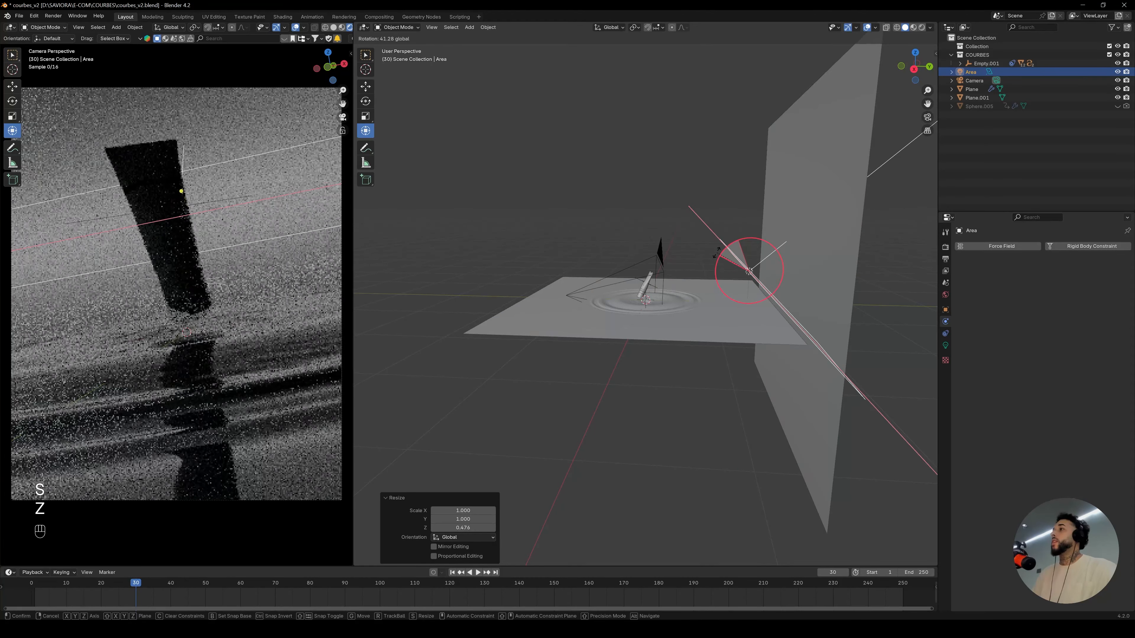
pyautogui.click(719, 249)
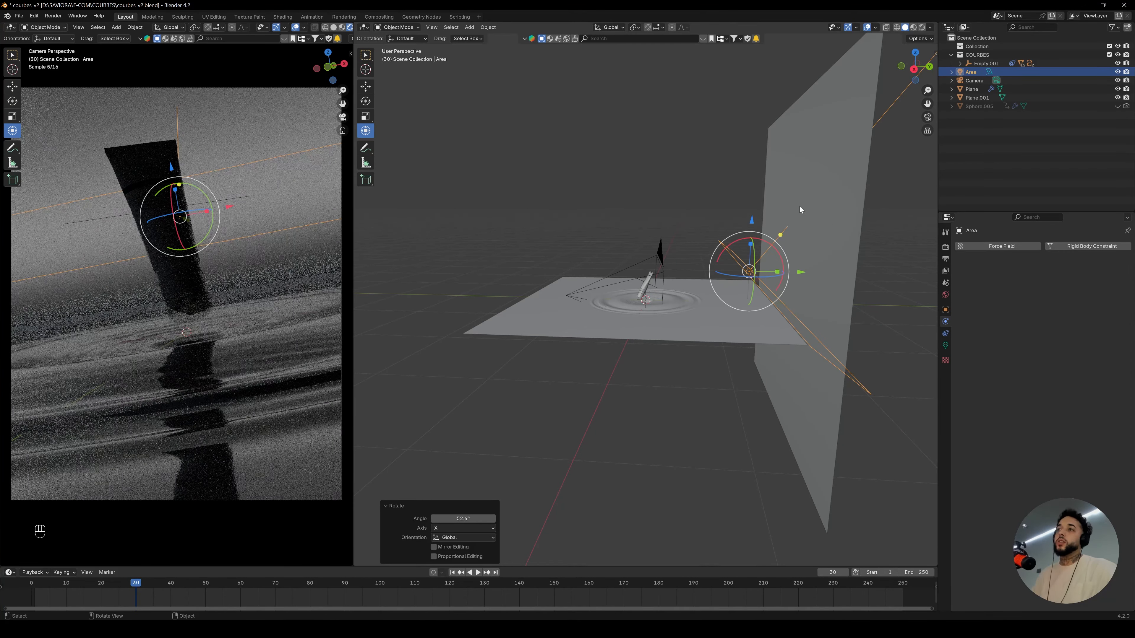
pyautogui.keyDown('shift'); pyautogui.moveTo(786, 241); pyautogui.dragTo(717, 171, button='middle'); pyautogui.keyUp('shift')
pyautogui.press('g')
pyautogui.click(776, 221)
pyautogui.click(744, 318)
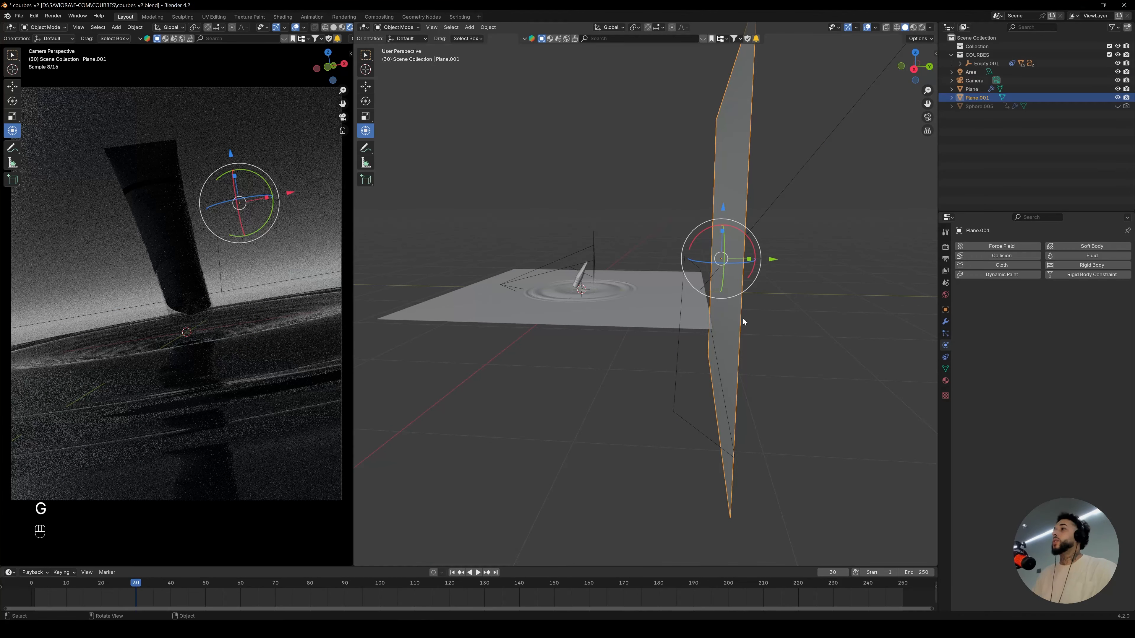
pyautogui.click(798, 291)
pyautogui.click(701, 264)
pyautogui.click(635, 194)
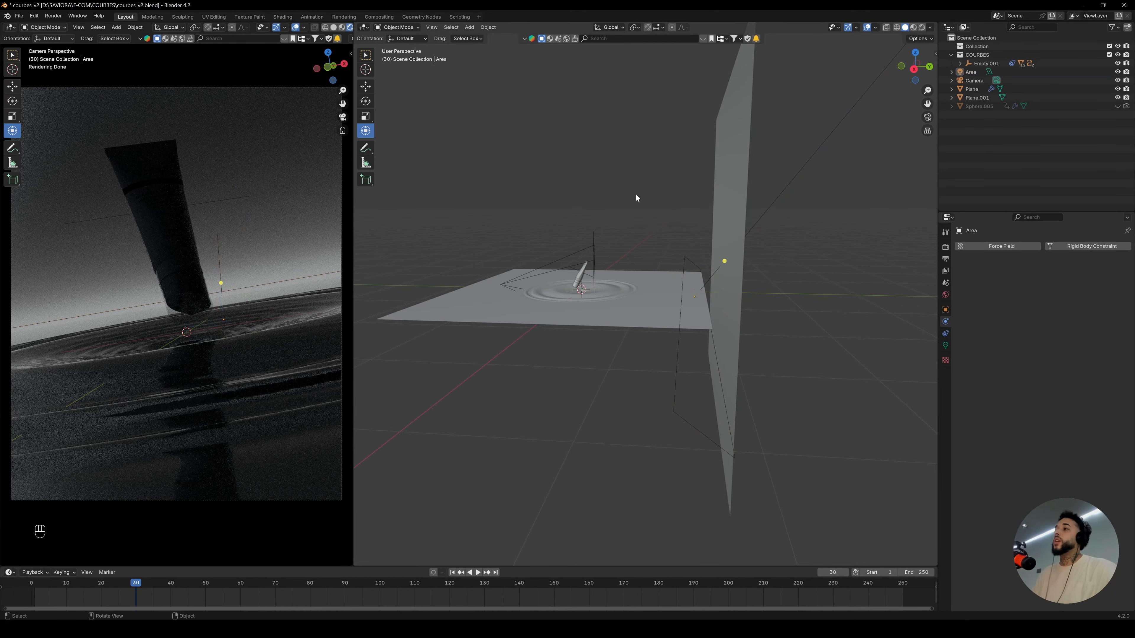
# Set the area light's color to a pale blue with a hue of about 0.61
pyautogui.keyDown('alt'); pyautogui.moveTo(652, 230); pyautogui.dragTo(666, 273, button='middle'); pyautogui.keyUp('alt')
pyautogui.click(695, 293)
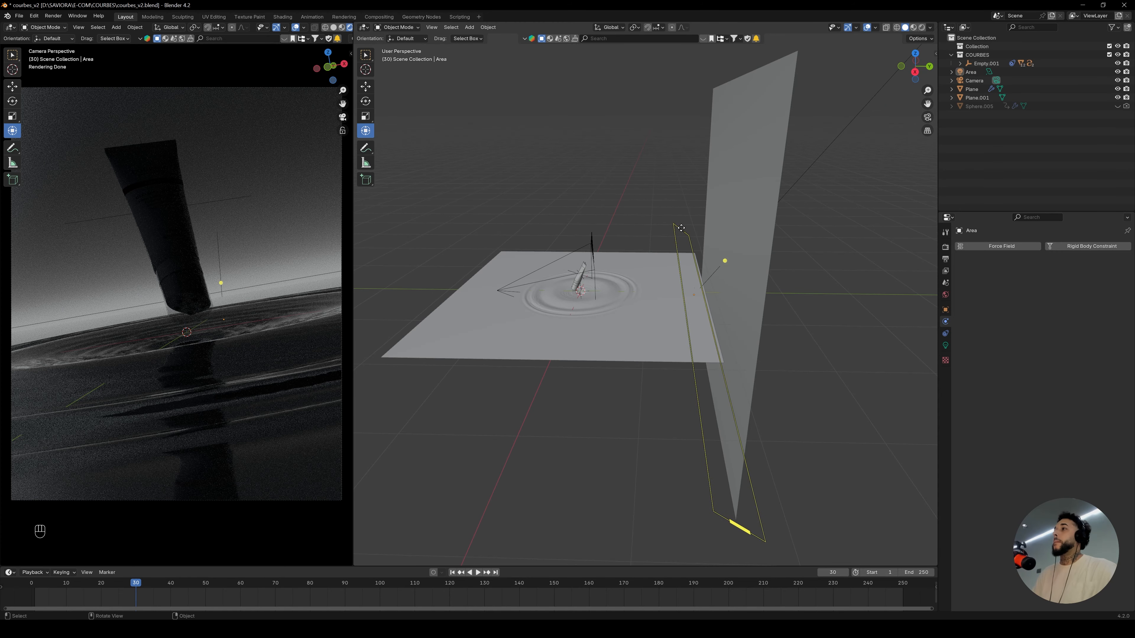
pyautogui.click(945, 346)
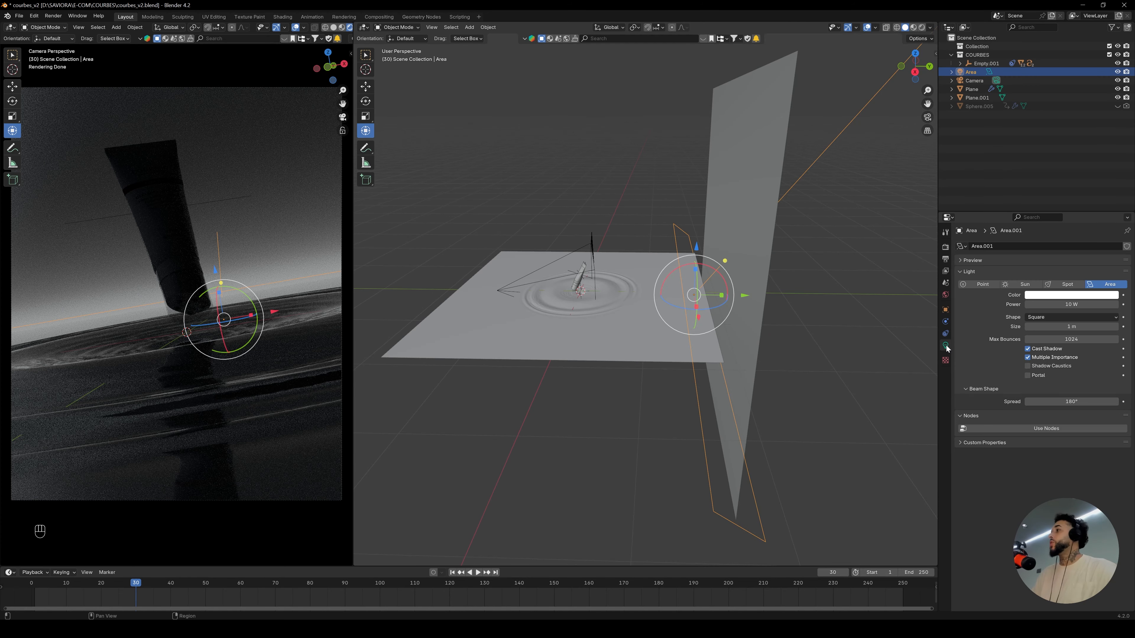
pyautogui.click(1075, 295)
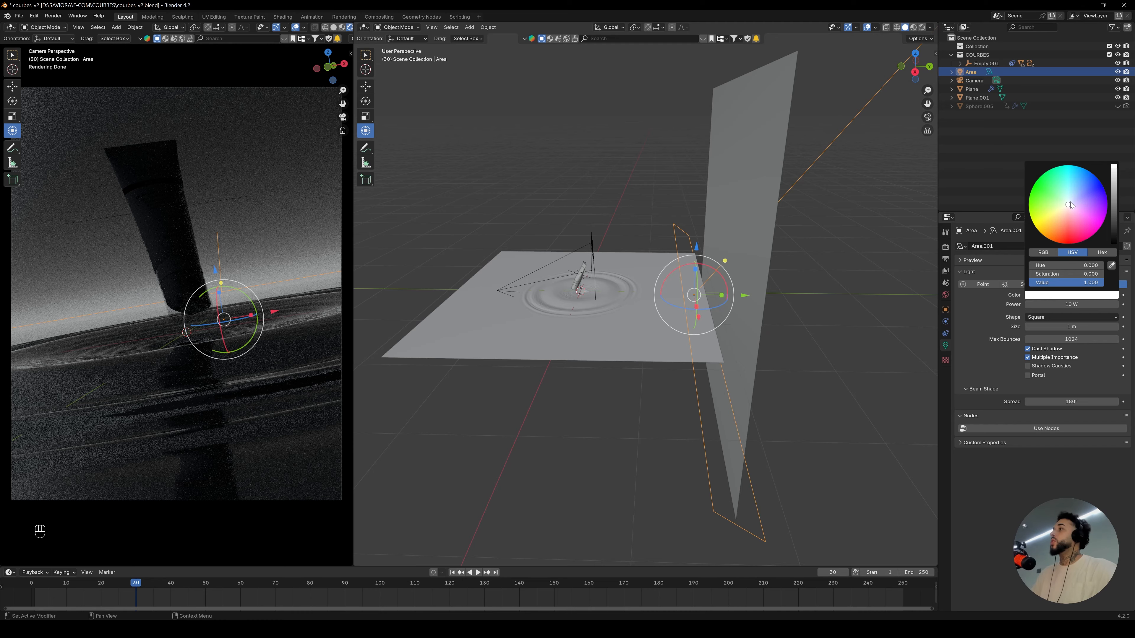
pyautogui.moveTo(1071, 204); pyautogui.dragTo(1071, 200)
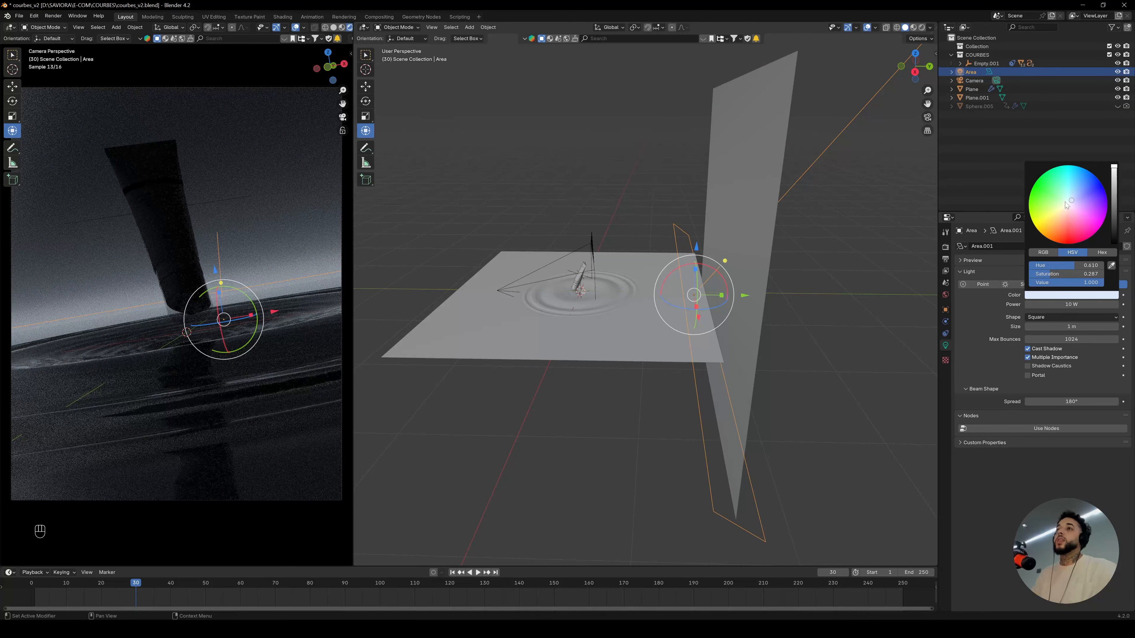
pyautogui.click(647, 171)
# Advance the ripple animation to frame 36 using solid shading, and return the camera viewport to rendered shading
pyautogui.click(308, 372)
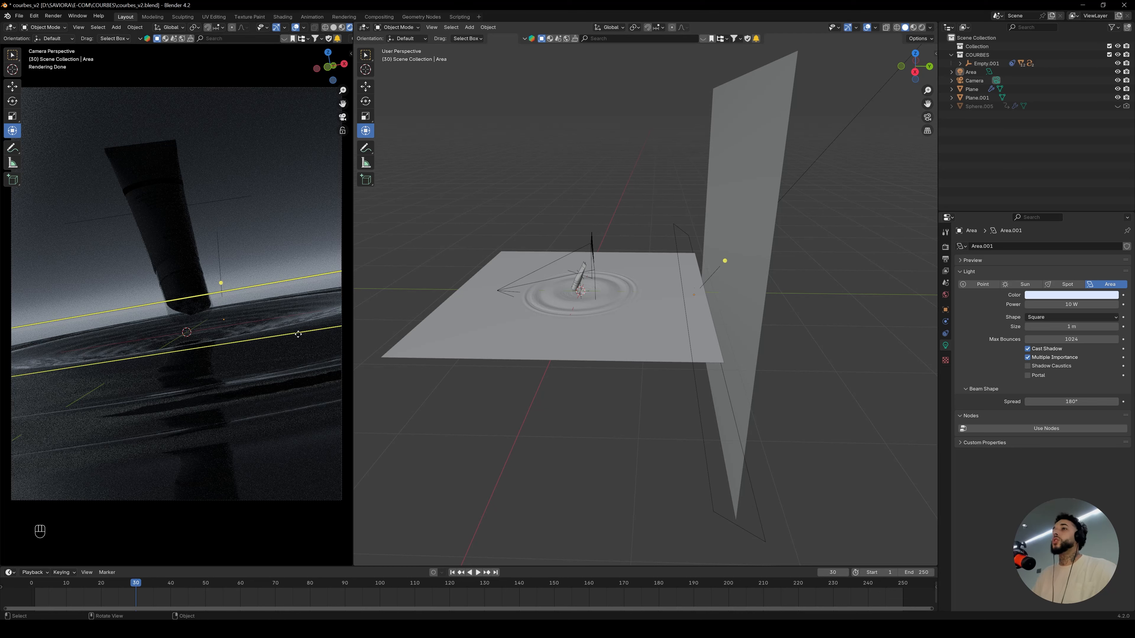
pyautogui.click(563, 161)
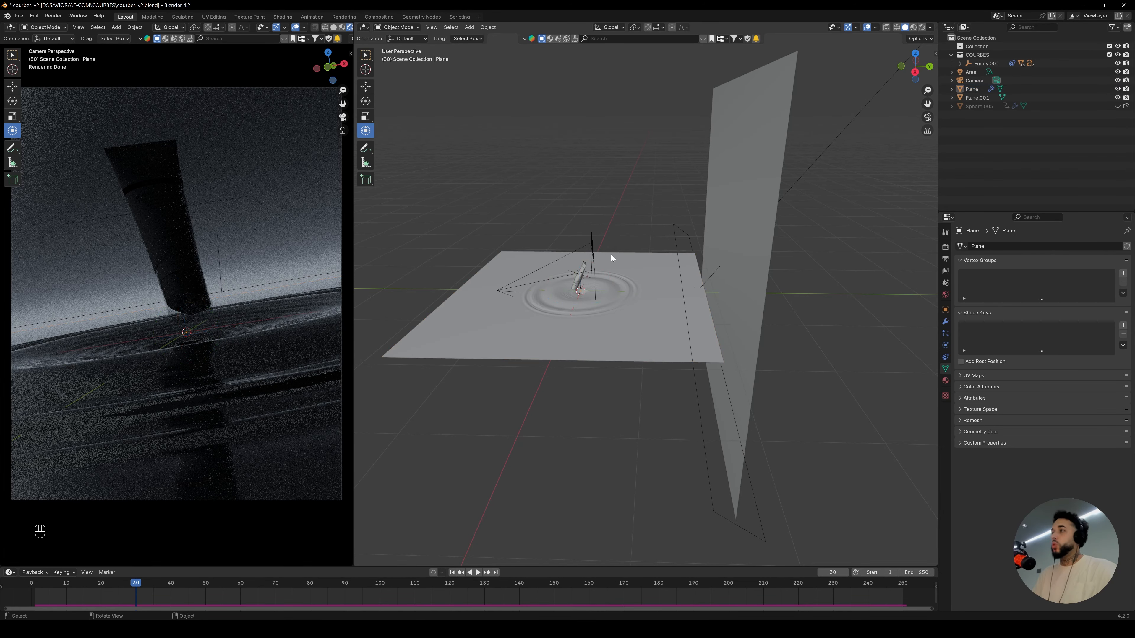
pyautogui.keyDown('alt'); pyautogui.moveTo(588, 235); pyautogui.dragTo(809, 212, button='middle'); pyautogui.keyUp('alt')
pyautogui.keyDown('alt'); pyautogui.moveTo(810, 212); pyautogui.dragTo(616, 237); pyautogui.keyUp('alt')
pyautogui.press('z')
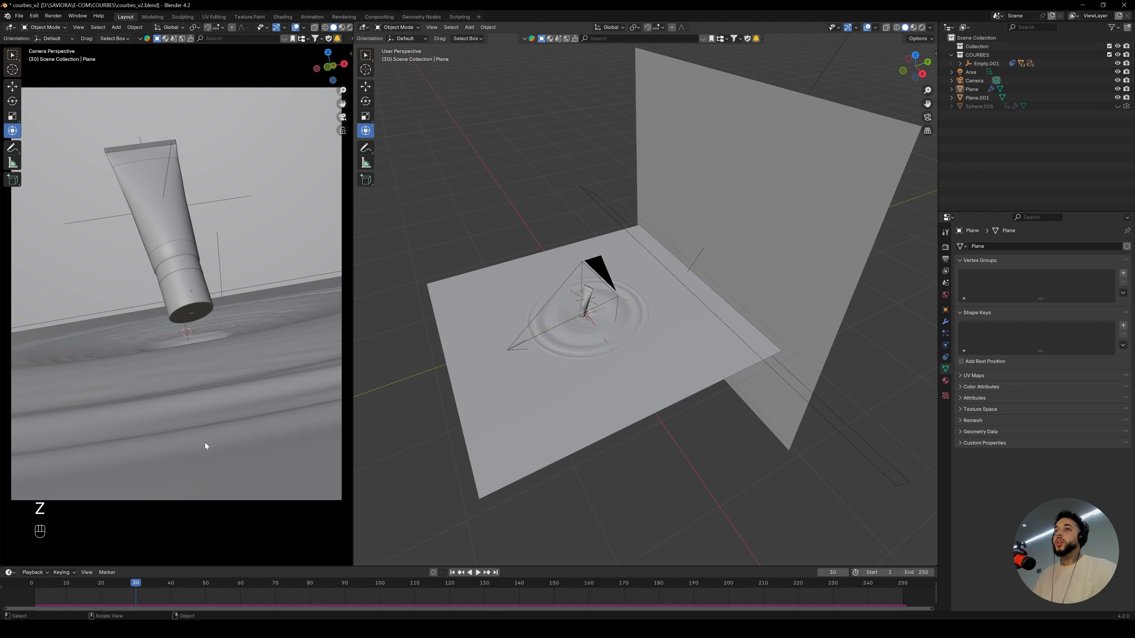
pyautogui.press('space')
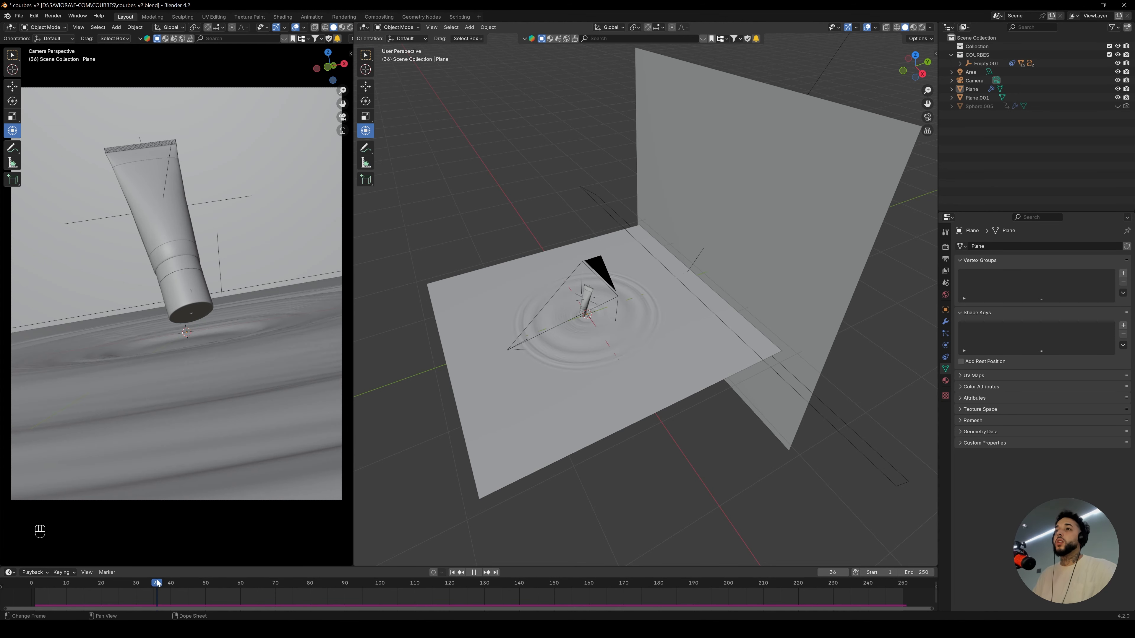
pyautogui.press('space')
pyautogui.press('z')
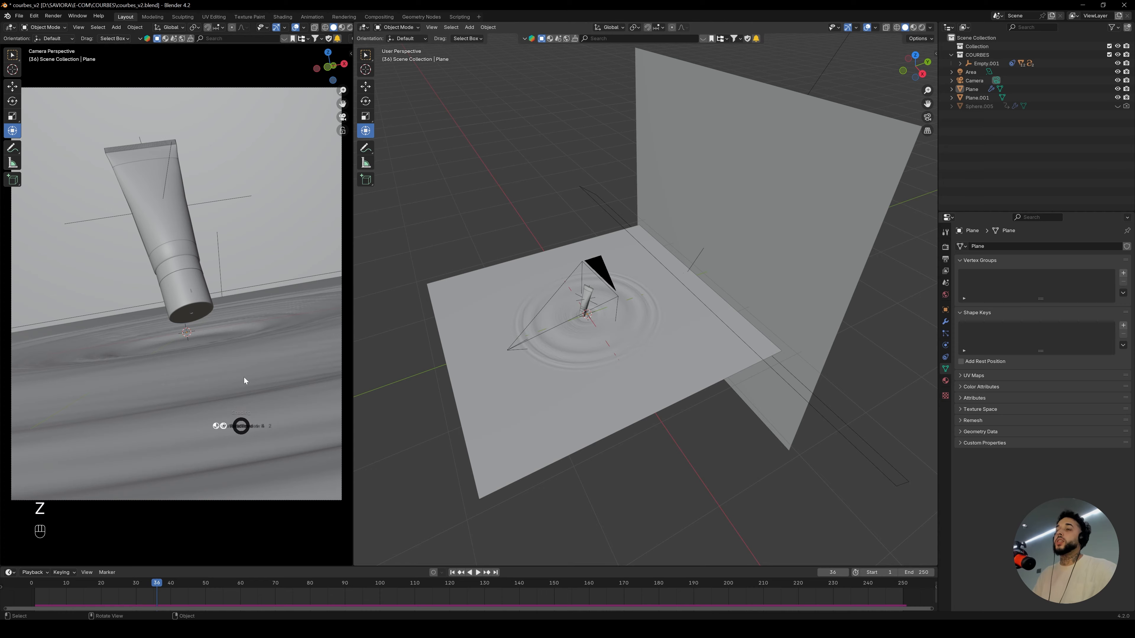
pyautogui.click(292, 197)
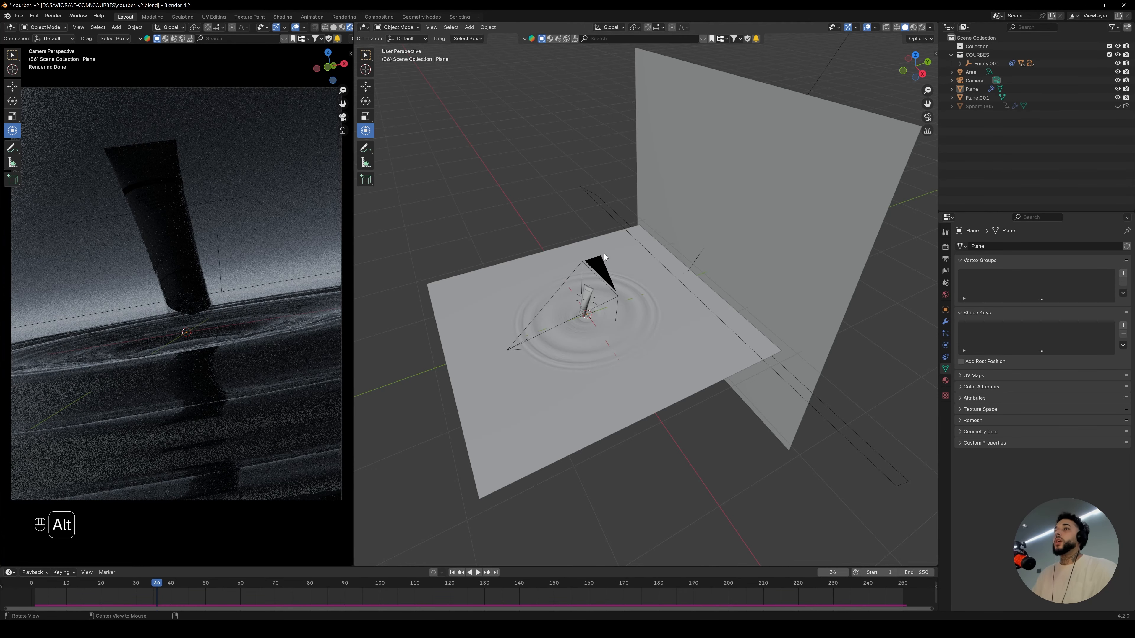
# Set the power of the area light in front of the backdrop to 15 W
pyautogui.keyDown('alt'); pyautogui.moveTo(603, 254); pyautogui.dragTo(598, 224, button='middle'); pyautogui.keyUp('alt')
pyautogui.click(650, 244)
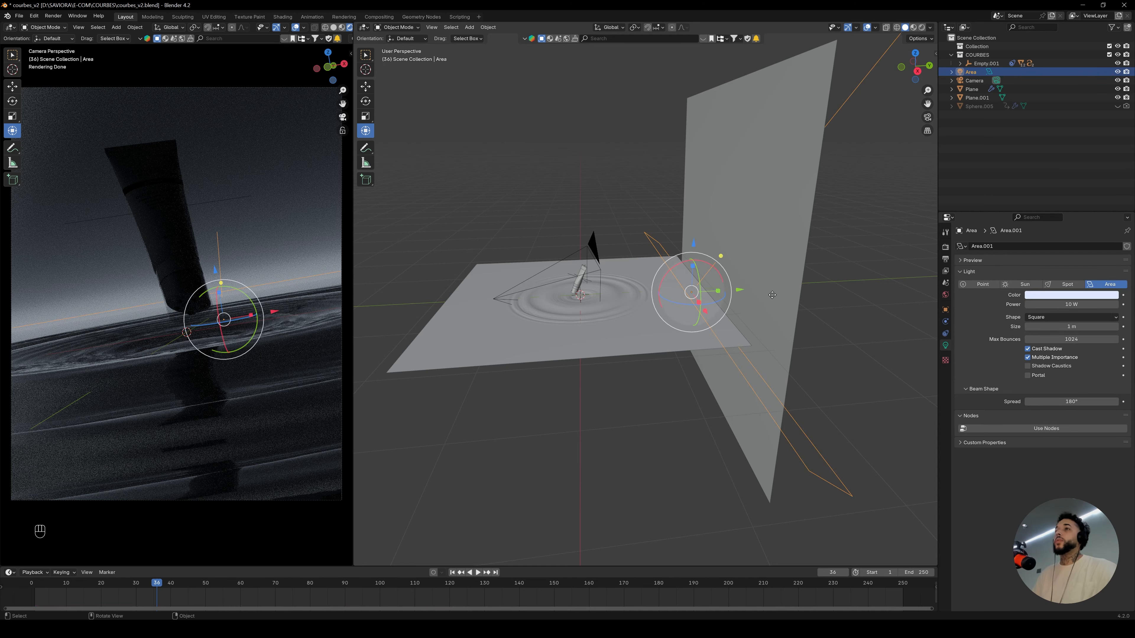
pyautogui.click(1084, 307)
pyautogui.write('15')
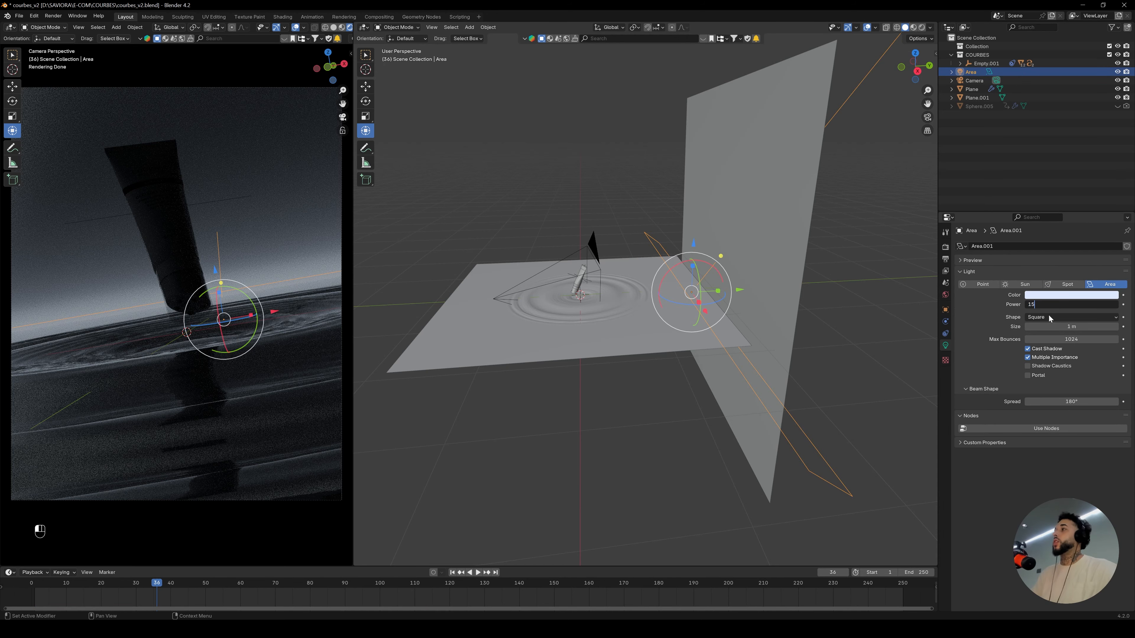
pyautogui.press('Return')
pyautogui.click(562, 162)
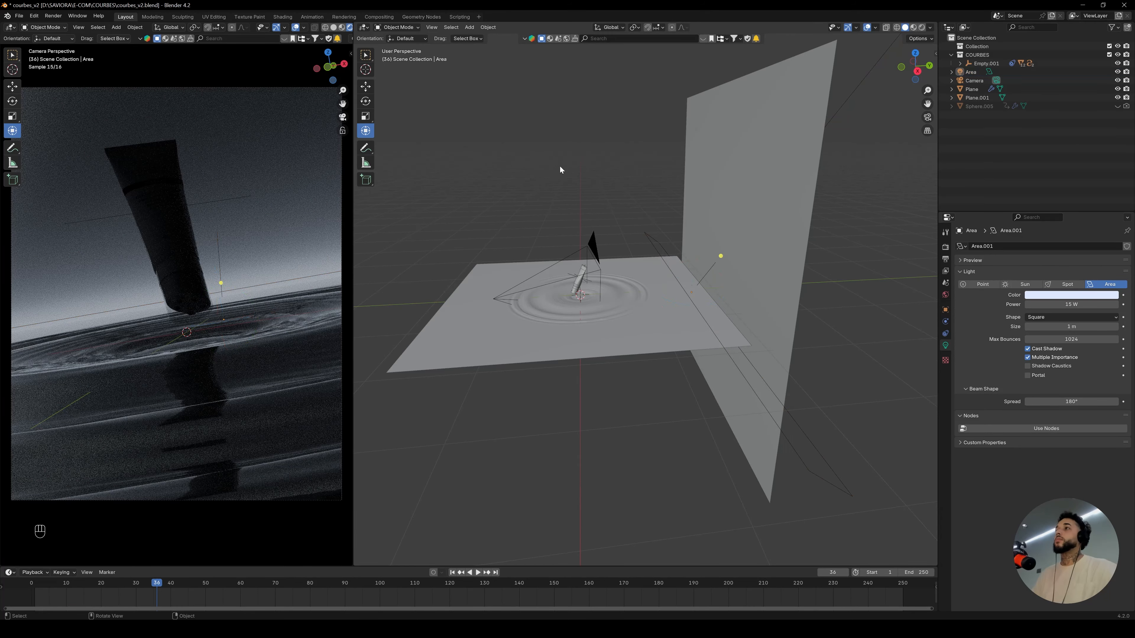
# Widen the camera viewport so the rendered tube preview is larger
pyautogui.hotkey('shift', 'a')
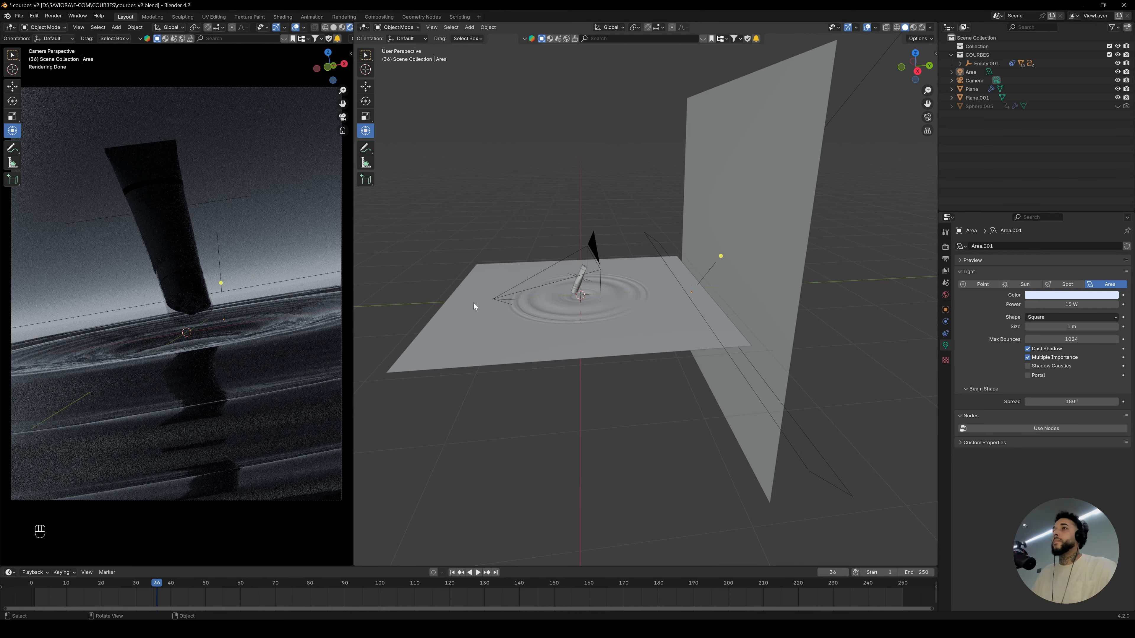
pyautogui.scroll(2, 474, 303)
pyautogui.hotkey('shift', 'a')
pyautogui.press('z')
pyautogui.moveTo(353, 241); pyautogui.dragTo(444, 243)
pyautogui.hotkey('shift', 'a')
pyautogui.scroll(3, 593, 270)
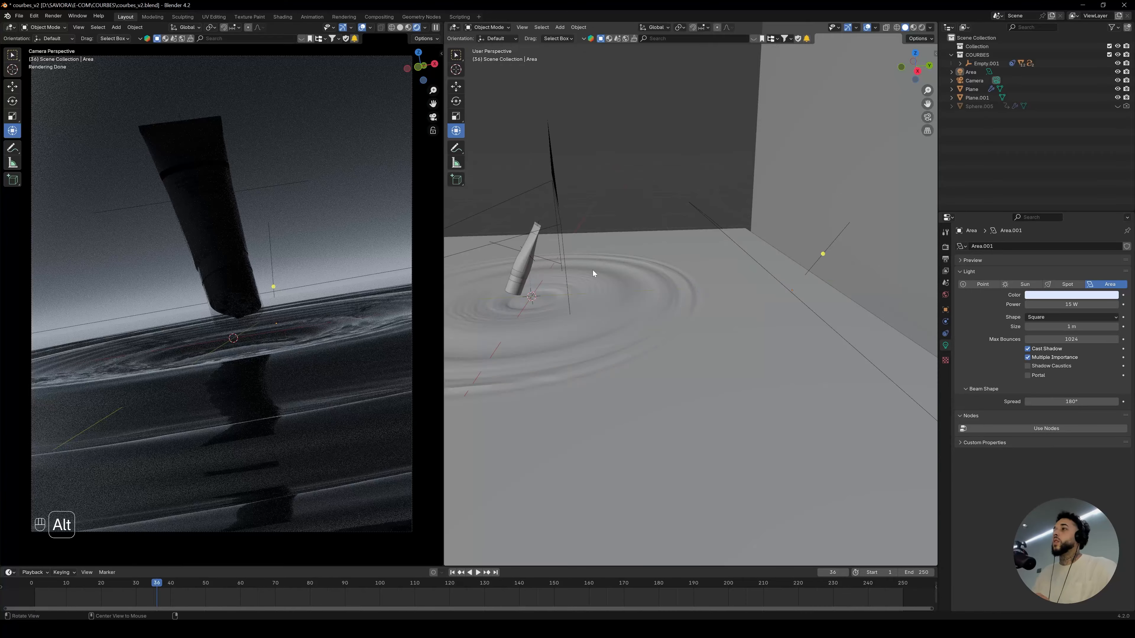
# Give one small sphere inside the tube's cap a new emission material named LUZ with strength 5, assigned to the whole mesh
pyautogui.click(679, 274)
pyautogui.press('z')
pyautogui.click(831, 188)
pyautogui.press('Tab')
pyautogui.press('a')
pyautogui.click(1127, 246)
pyautogui.click(1071, 307)
pyautogui.click(984, 296)
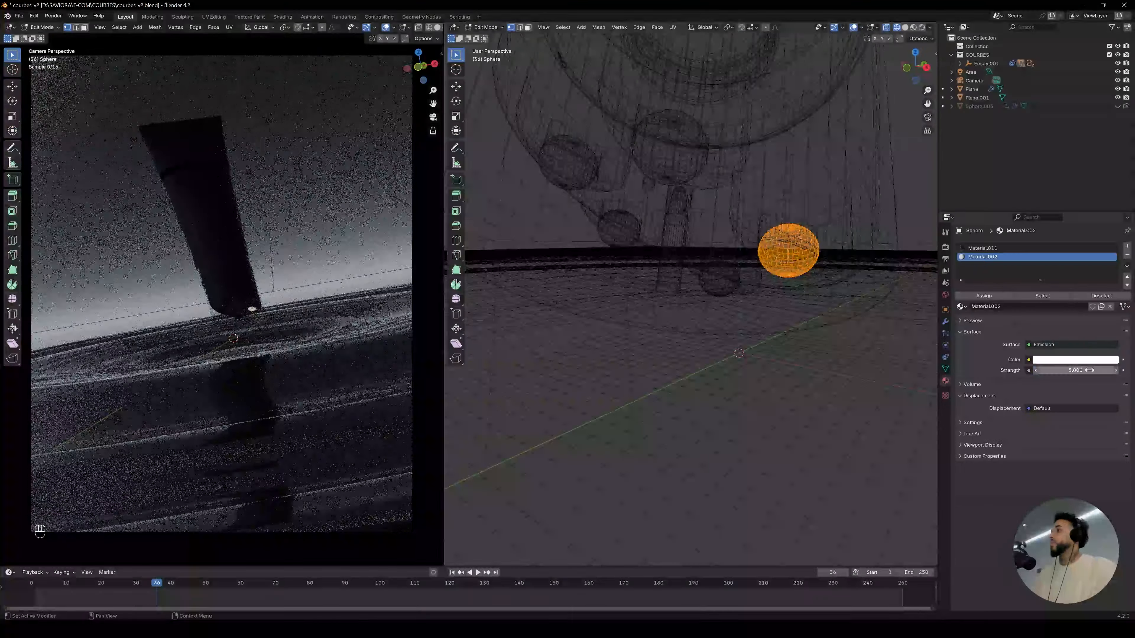
pyautogui.doubleClick(986, 307)
pyautogui.write('LED')
pyautogui.press('Tab')
# Assign the LUZ emission material to the next two small spheres inside the tube's cap
pyautogui.click(719, 280)
pyautogui.press('Tab')
pyautogui.press('a')
pyautogui.click(619, 228)
pyautogui.click(1128, 246)
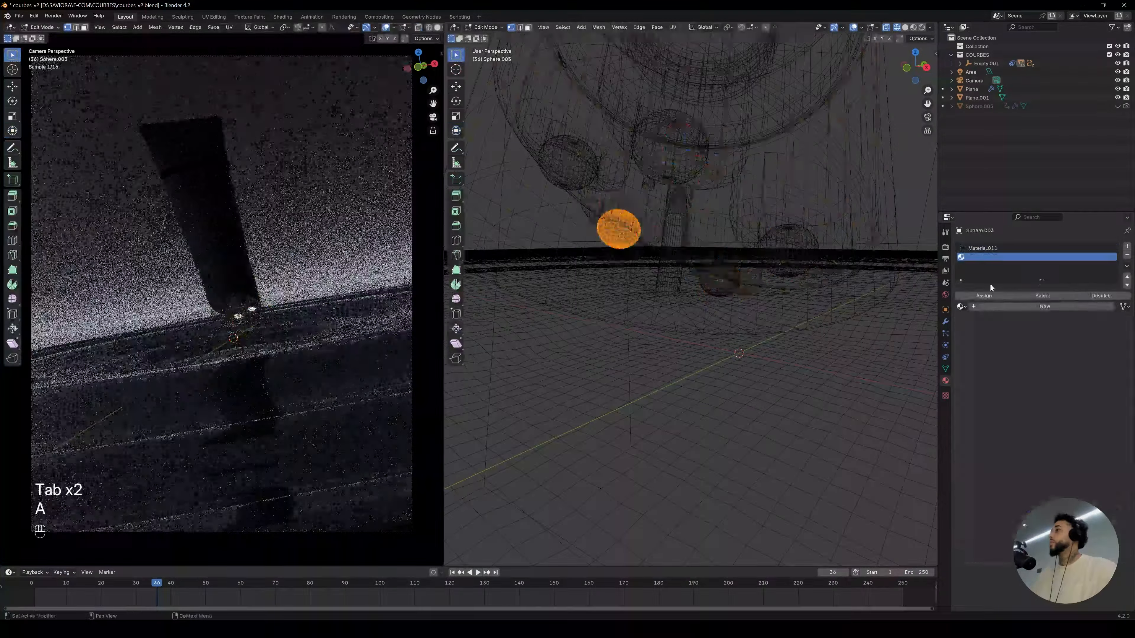
pyautogui.click(962, 306)
pyautogui.click(975, 321)
pyautogui.click(984, 295)
pyautogui.press('Tab')
# Assign the LUZ emission material to the remaining two small spheres inside the tube's cap
pyautogui.click(570, 164)
pyautogui.click(1127, 246)
pyautogui.click(670, 148)
pyautogui.click(961, 307)
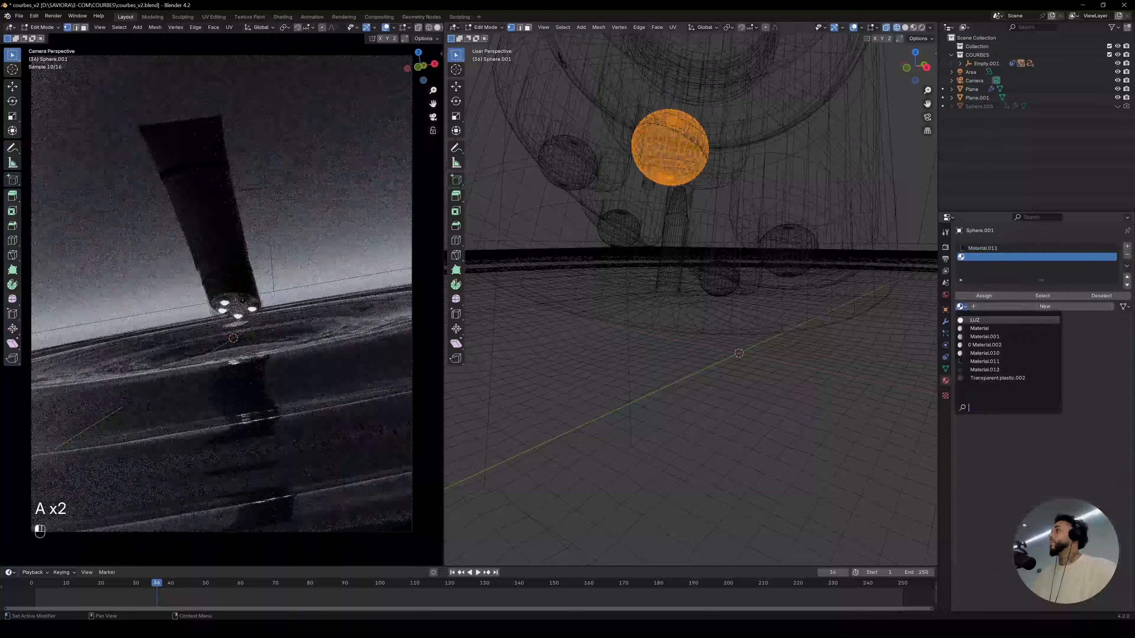
pyautogui.click(975, 320)
pyautogui.click(984, 296)
pyautogui.press('Tab')
# Open the world shader nodes and set the Background strength to 0.01
pyautogui.scroll(-8, 671, 188)
pyautogui.click(454, 27)
pyautogui.click(467, 107)
pyautogui.doubleClick(747, 304)
pyautogui.write('.0')
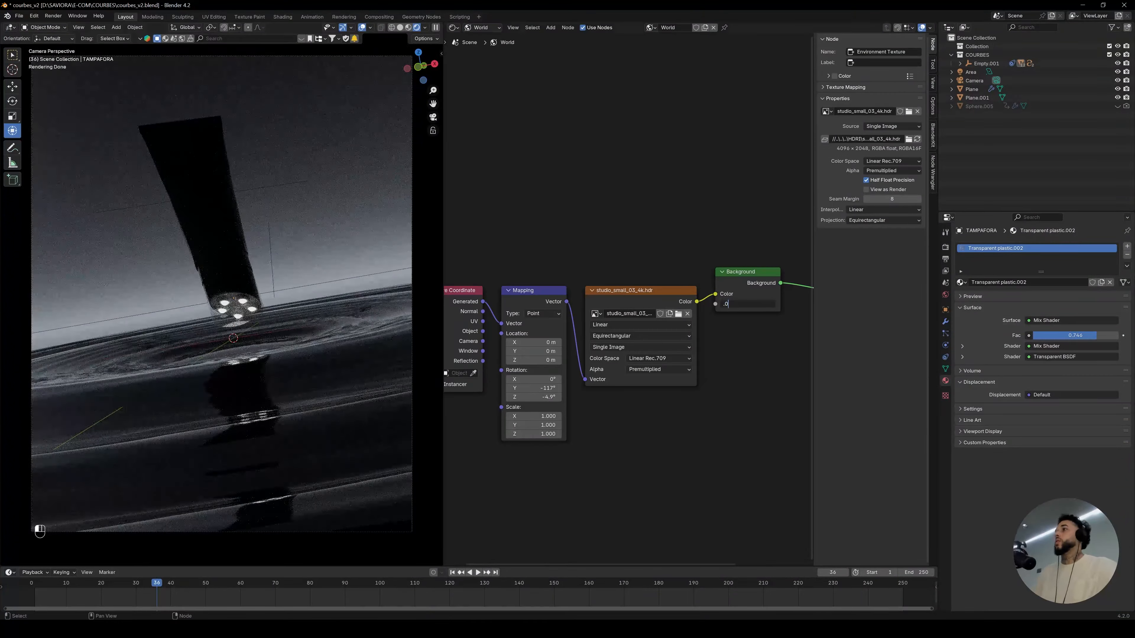
pyautogui.write('1')
pyautogui.press('Return')
# Toggle the area light's visibility off and on, and return the shader editor area to the 3D viewport
pyautogui.click(971, 72)
pyautogui.click(1118, 72)
pyautogui.click(1118, 72)
pyautogui.click(455, 27)
pyautogui.click(467, 52)
# Rewind the ripple animation in solid shading and scale the Sphere.005 ripple brush to about 0.70 at frame 10
pyautogui.click(385, 320)
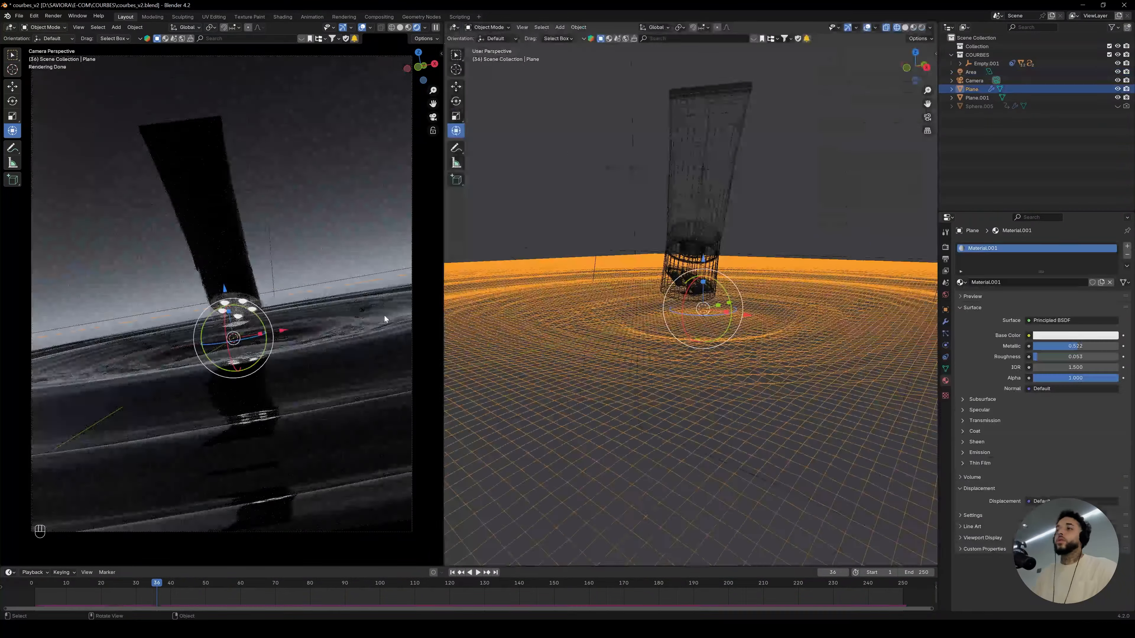
pyautogui.press('z')
pyautogui.moveTo(158, 584); pyautogui.dragTo(31, 583)
pyautogui.press('z')
pyautogui.click(515, 175)
pyautogui.press('z')
pyautogui.press('z')
pyautogui.press('z')
pyautogui.press('z')
pyautogui.press('z')
pyautogui.click(330, 156)
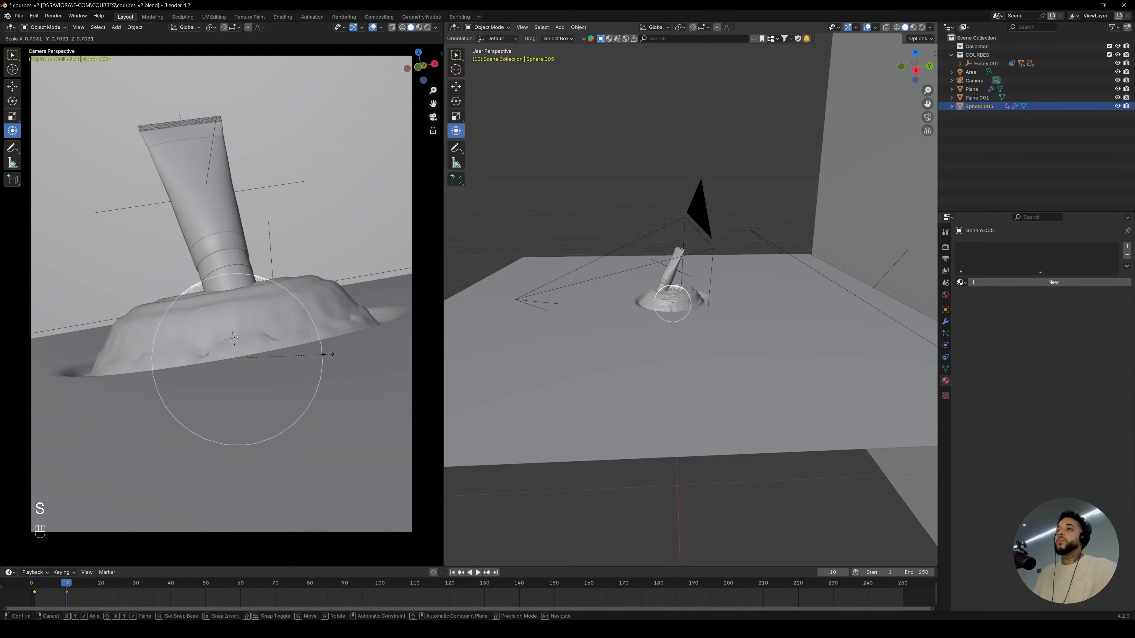
# Replay the plane's ripple simulation and settle on frame 30, with Sphere.005 hidden and rendered shading restored in the camera viewport
pyautogui.click(972, 89)
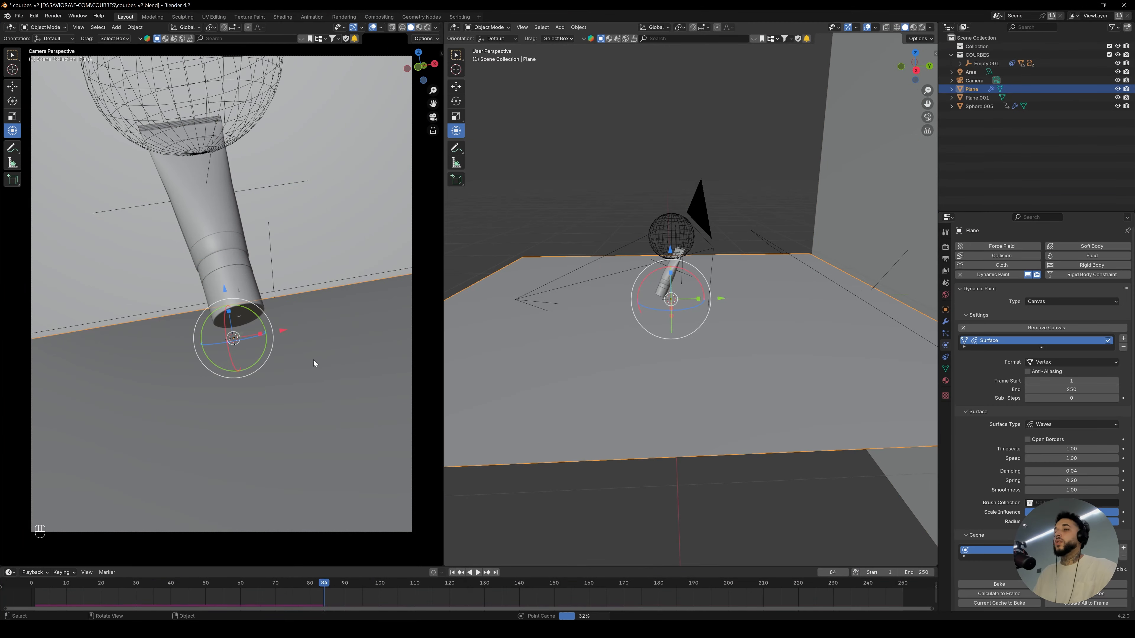
pyautogui.press('space')
pyautogui.press('space')
pyautogui.click(296, 288)
pyautogui.click(274, 288)
pyautogui.click(1118, 106)
pyautogui.click(1127, 107)
pyautogui.click(626, 170)
pyautogui.press('z')
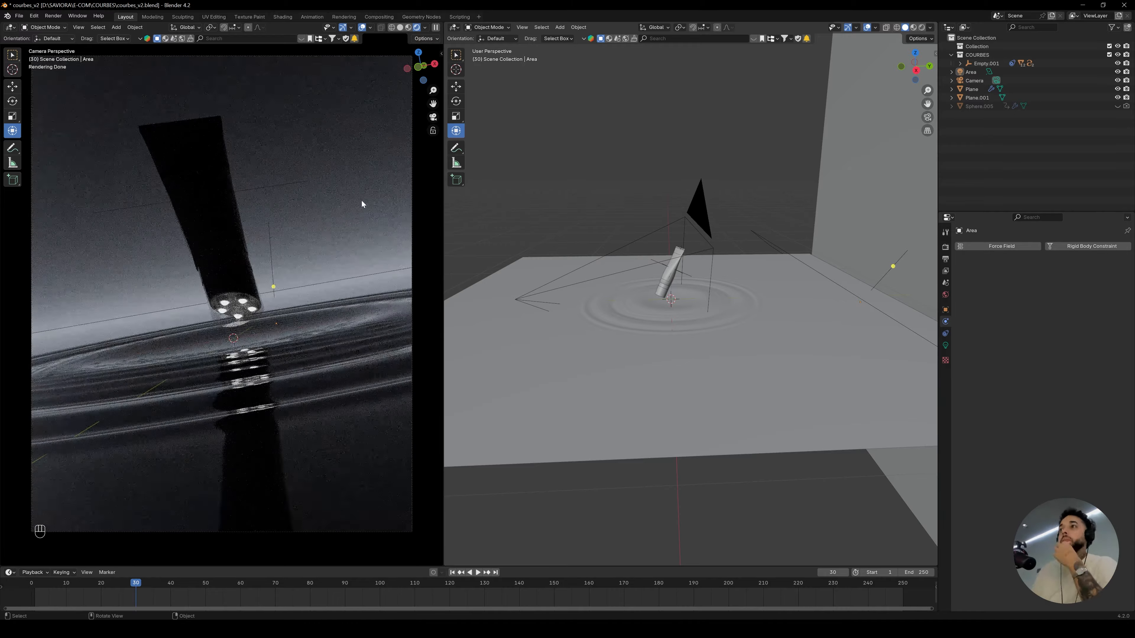
# Lower the area light behind the rippled plane's back edge and adjust its scale
pyautogui.keyDown('alt'); pyautogui.moveTo(853, 251); pyautogui.dragTo(831, 243); pyautogui.keyUp('alt')
pyautogui.scroll(-3, 836, 246)
pyautogui.click(851, 290)
pyautogui.moveTo(881, 300); pyautogui.dragTo(894, 332)
pyautogui.press('g')
pyautogui.press('z')
pyautogui.click(890, 331)
pyautogui.press('s')
pyautogui.click(871, 330)
pyautogui.moveTo(868, 293); pyautogui.dragTo(881, 314)
pyautogui.click(785, 168)
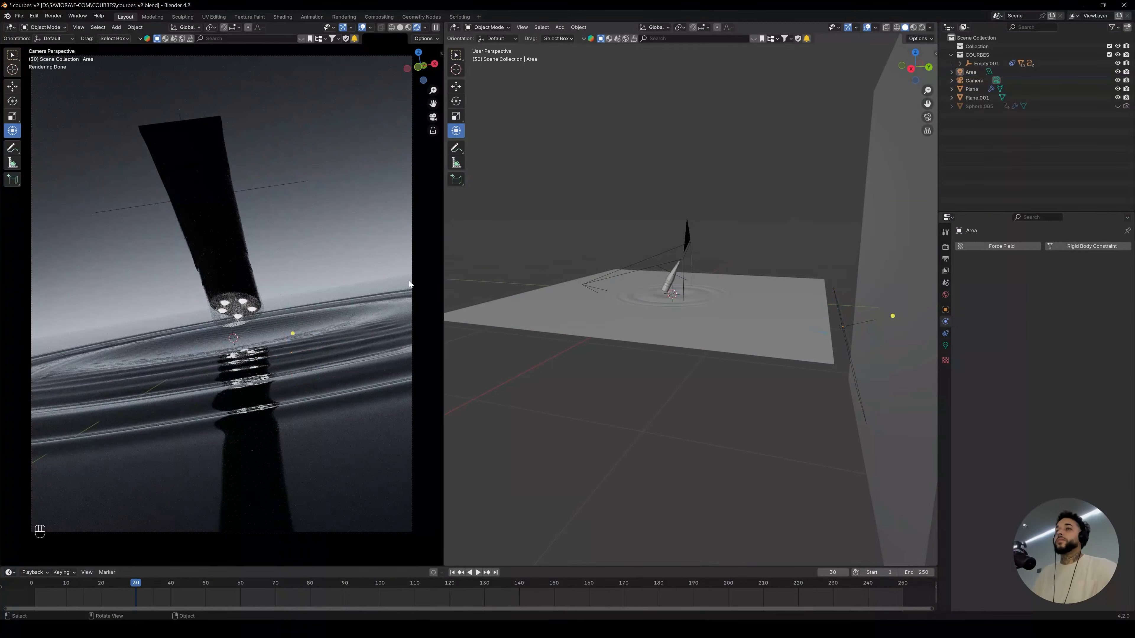
# Scale the tube's Empty.001 to about 1.172 and reposition it above the ripples in the camera view
pyautogui.press('z')
pyautogui.click(987, 64)
pyautogui.moveTo(217, 202)
pyautogui.mouseDown()
pyautogui.moveTo(213, 193)
pyautogui.moveTo(228, 213)
pyautogui.mouseUp()
pyautogui.press('s')
pyautogui.click(247, 226)
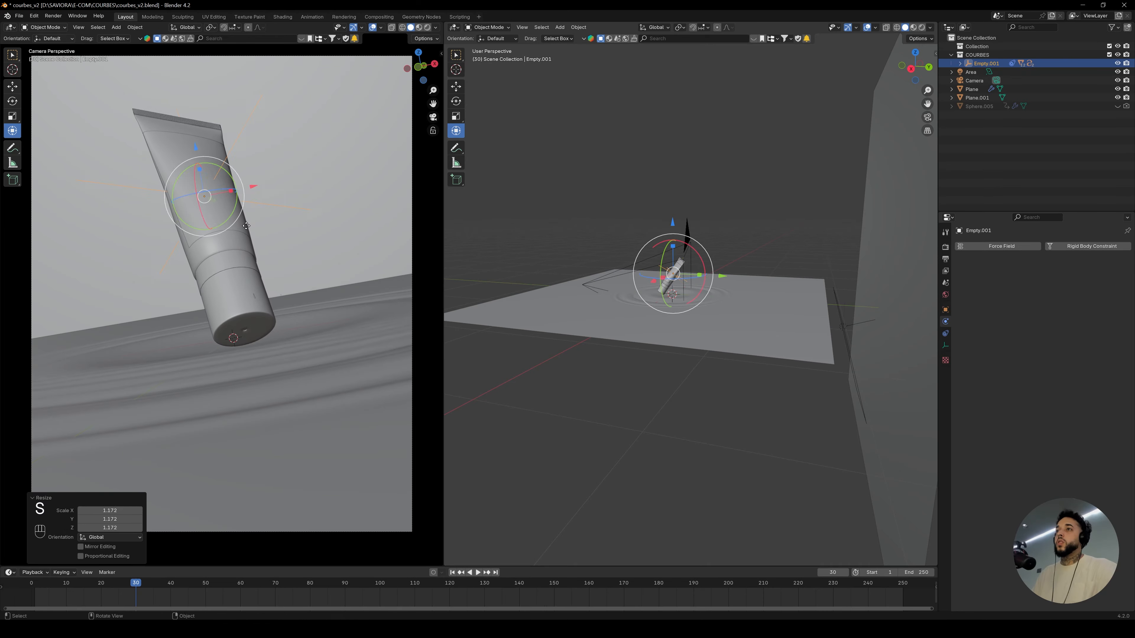
pyautogui.press('g')
pyautogui.click(233, 214)
pyautogui.click(549, 174)
# Tint the rippled plane's base color pale blue and show the camera view in rendered shading
pyautogui.press('z')
pyautogui.press('z')
pyautogui.click(974, 80)
pyautogui.click(715, 154)
pyautogui.press('z')
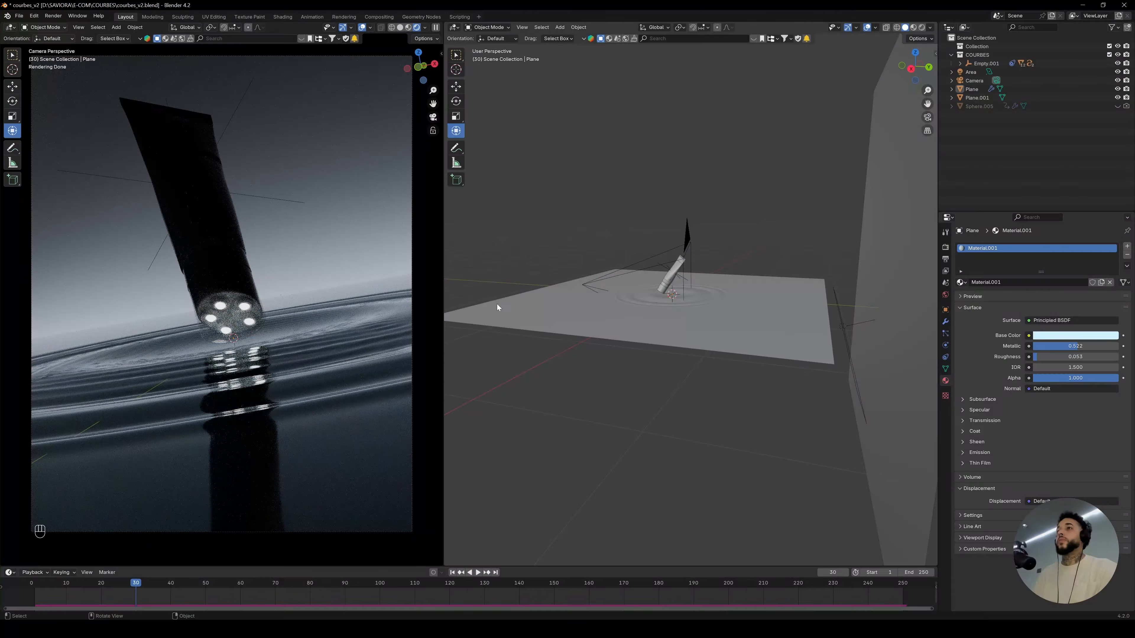
# Add a second area light, rotate it, and move it about 0.64 m along negative Y and 0.47 m up
pyautogui.moveTo(498, 308); pyautogui.dragTo(658, 274, button='middle')
pyautogui.hotkey('shift', 'a')
pyautogui.click(700, 300)
pyautogui.press('r')
pyautogui.press('g')
pyautogui.moveTo(759, 268); pyautogui.dragTo(671, 251, button='middle')
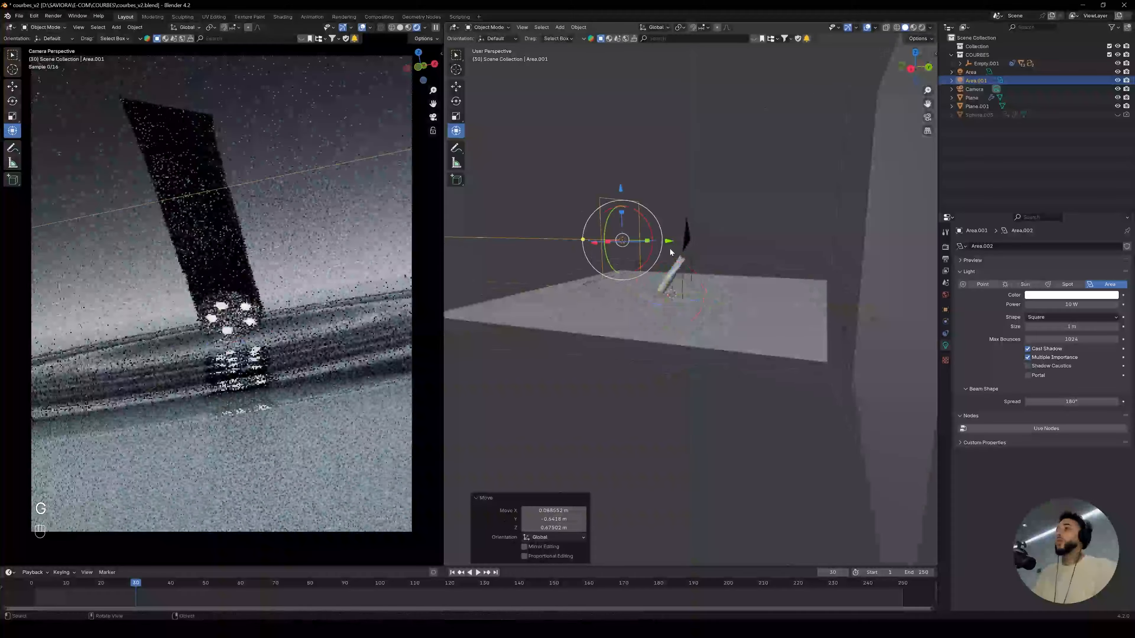
pyautogui.click(649, 249)
# Duplicate the second area light and rotate the copy 90° around Z
pyautogui.hotkey('shift', 'a')
pyautogui.click(626, 243)
pyautogui.hotkey('shift', 'd')
pyautogui.press('r')
pyautogui.press('z')
pyautogui.press('KP_9')
pyautogui.press('KP_0')
pyautogui.press('KP_Enter')
# In top view, move the duplicated area light about 1.44 m along Y and scale it along X
pyautogui.press('KP_7')
pyautogui.moveTo(710, 315); pyautogui.dragTo(710, 206)
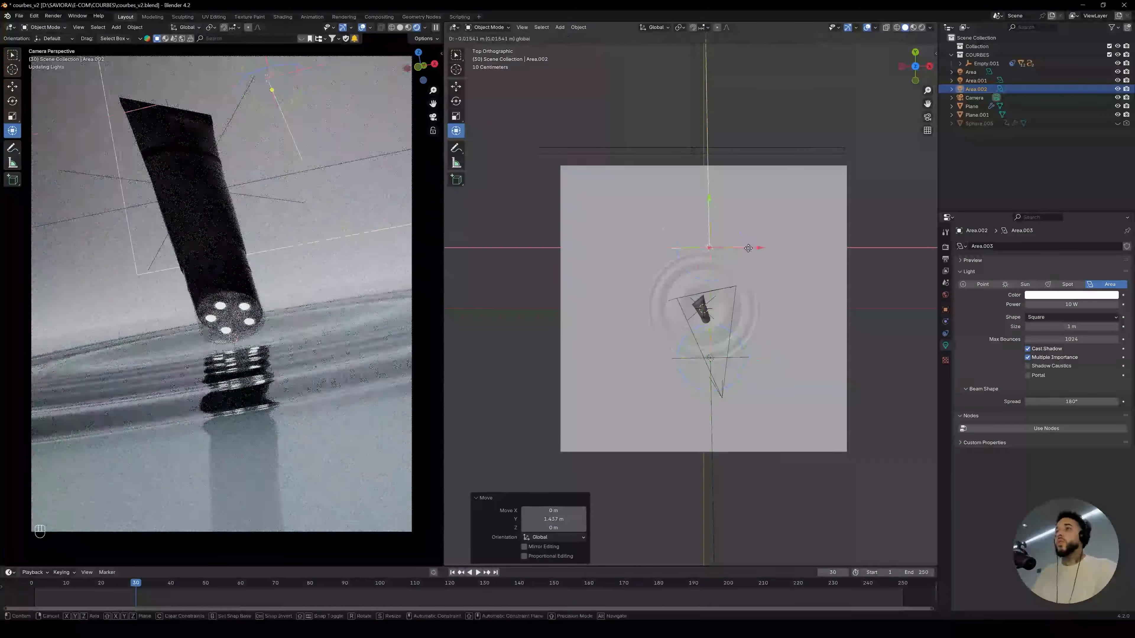
pyautogui.moveTo(751, 248); pyautogui.dragTo(728, 248)
pyautogui.press('s')
pyautogui.press('x')
pyautogui.click(849, 192)
pyautogui.click(858, 188)
# Delete the duplicated area light
pyautogui.moveTo(859, 187); pyautogui.dragTo(733, 242, button='middle')
pyautogui.click(733, 242)
pyautogui.press('Delete')
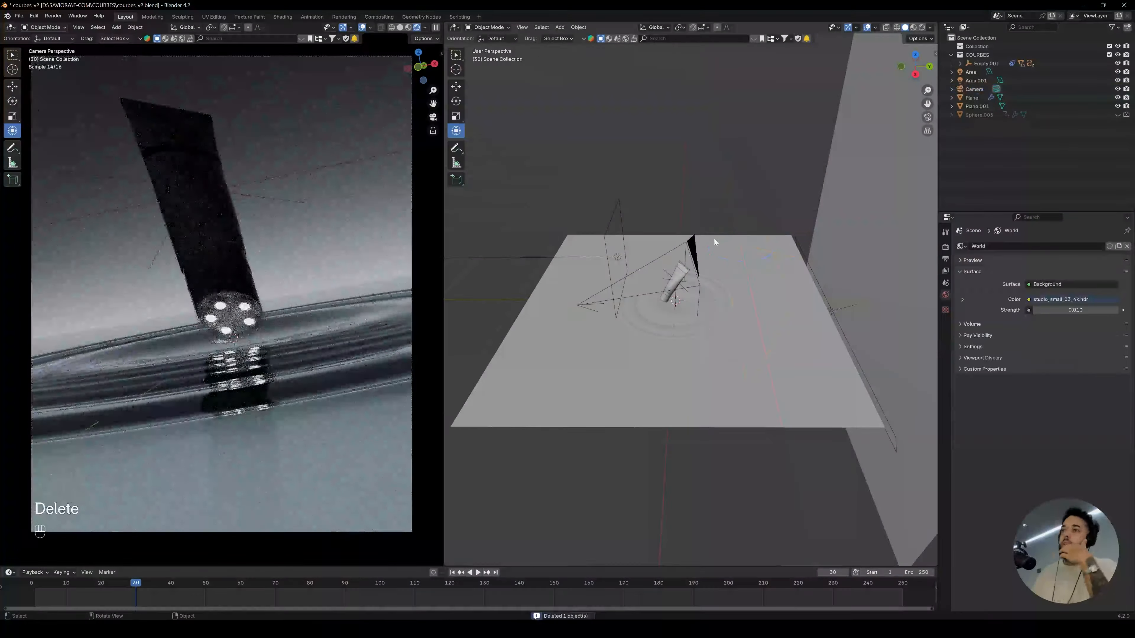
# Add a spot light, rotate it 90°, and turn it around the Z axis
pyautogui.hotkey('shift', 'a')
pyautogui.click(661, 294)
pyautogui.press('r')
pyautogui.press('KP_9')
pyautogui.press('KP_0')
pyautogui.press('KP_Enter')
pyautogui.press('r')
pyautogui.press('z')
pyautogui.press('KP_9')
pyautogui.press('KP_7')
# Place the spot light in front of the tube, aim it at the label, and narrow its cone to about 24.5°
pyautogui.press('g')
pyautogui.press('g')
pyautogui.moveTo(585, 308)
pyautogui.mouseDown(button='middle')
pyautogui.moveTo(676, 254)
pyautogui.moveTo(759, 358)
pyautogui.mouseUp(button='middle')
pyautogui.moveTo(773, 385); pyautogui.dragTo(766, 392)
pyautogui.moveTo(766, 392); pyautogui.dragTo(789, 251, button='middle')
pyautogui.moveTo(789, 251); pyautogui.dragTo(795, 256)
pyautogui.moveTo(795, 256); pyautogui.dragTo(727, 348, button='middle')
pyautogui.press('g')
pyautogui.click(731, 349)
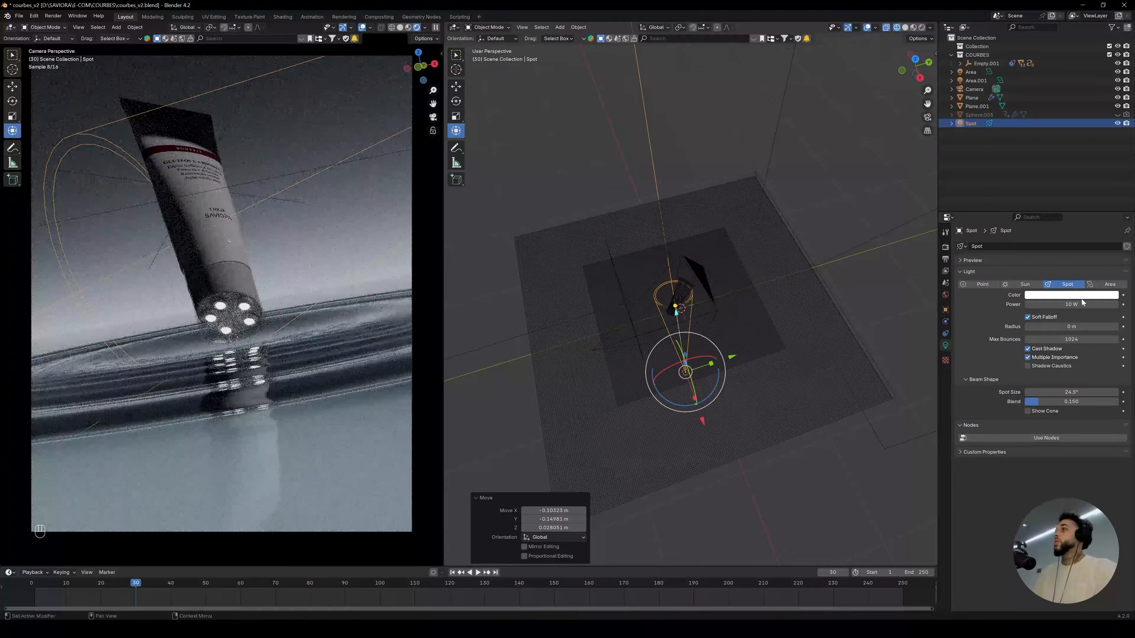
# Set the spot light's power to 50 W
pyautogui.doubleClick(1083, 305)
pyautogui.write('5')
pyautogui.doubleClick(1084, 306)
pyautogui.write('50')
pyautogui.press('Return')
# Adjust the spot light's cone to about 38.6° with a 0.092 blend, and shift it slightly to light the tube's front
pyautogui.moveTo(730, 254); pyautogui.dragTo(817, 201, button='middle')
pyautogui.moveTo(702, 301); pyautogui.dragTo(707, 310)
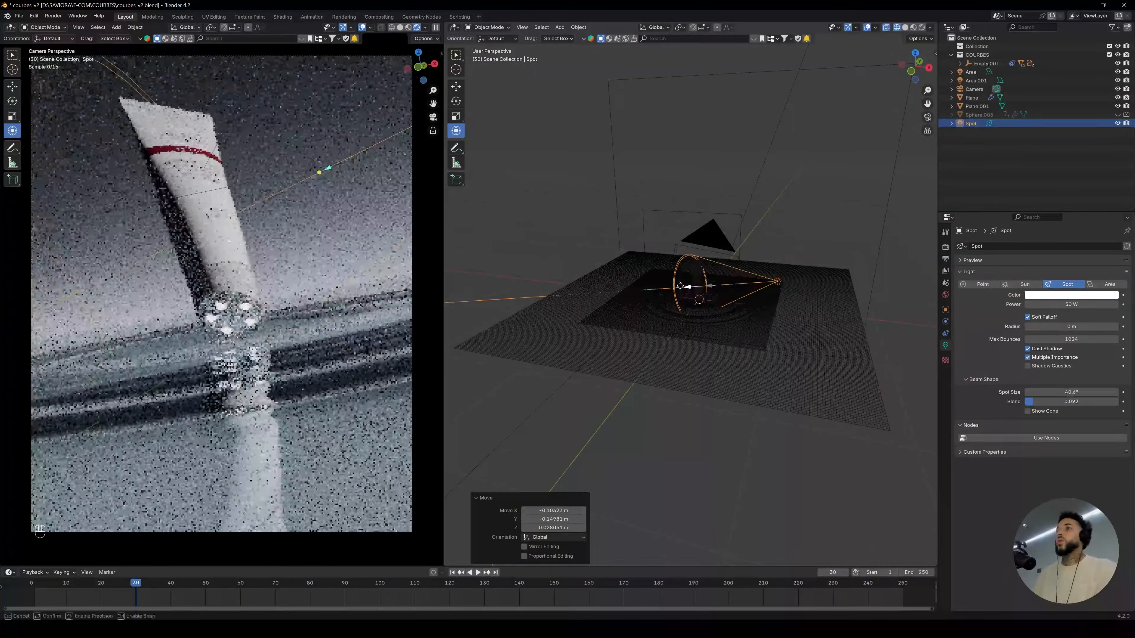
pyautogui.press('g')
pyautogui.click(752, 297)
pyautogui.moveTo(747, 183); pyautogui.dragTo(646, 237, button='middle')
# Set the spot light's color to a pale blue and deselect the light
pyautogui.click(1071, 295)
pyautogui.click(1063, 203)
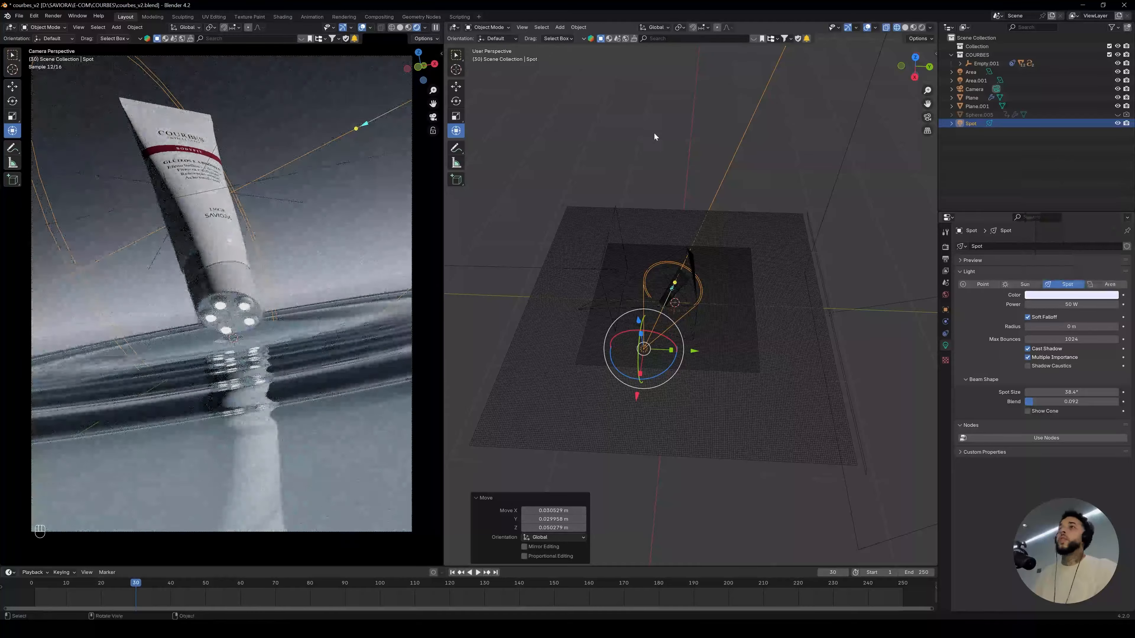
pyautogui.click(608, 167)
pyautogui.click(770, 129)
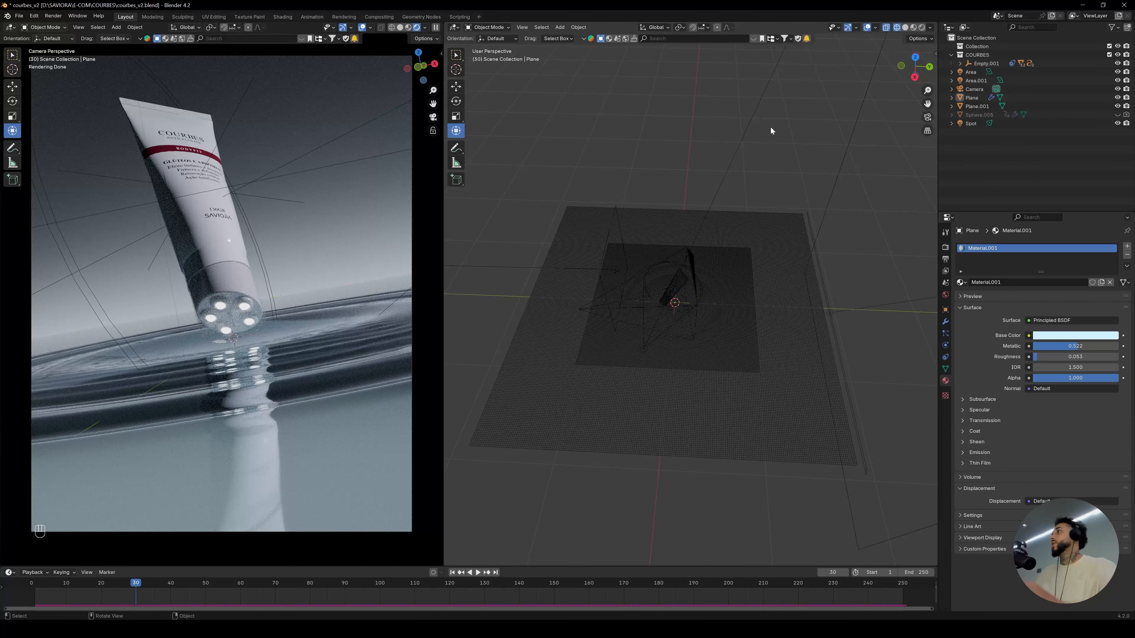
# Add an empty to the scene, shrink it, and position it at the tube's cap
pyautogui.click(946, 295)
pyautogui.press('z')
pyautogui.hotkey('shift', 'a')
pyautogui.press('g')
pyautogui.click(679, 291)
pyautogui.press('s')
pyautogui.press('g')
pyautogui.click(748, 307)
pyautogui.moveTo(747, 307); pyautogui.dragTo(641, 281, button='middle')
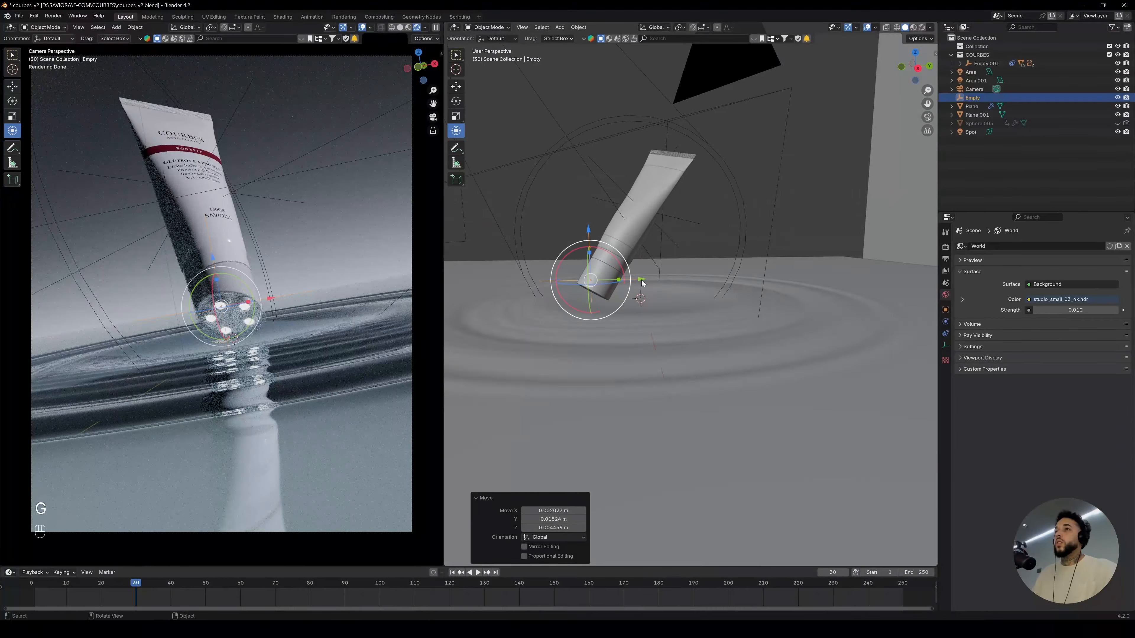
# Rename the new empty as foco
pyautogui.press('z')
pyautogui.doubleClick(973, 97)
pyautogui.write('foco')
pyautogui.press('Return')
# Enable depth of field on the camera and set foco as its focus object
pyautogui.click(975, 89)
pyautogui.click(945, 345)
pyautogui.click(966, 400)
pyautogui.click(1070, 412)
pyautogui.click(1063, 448)
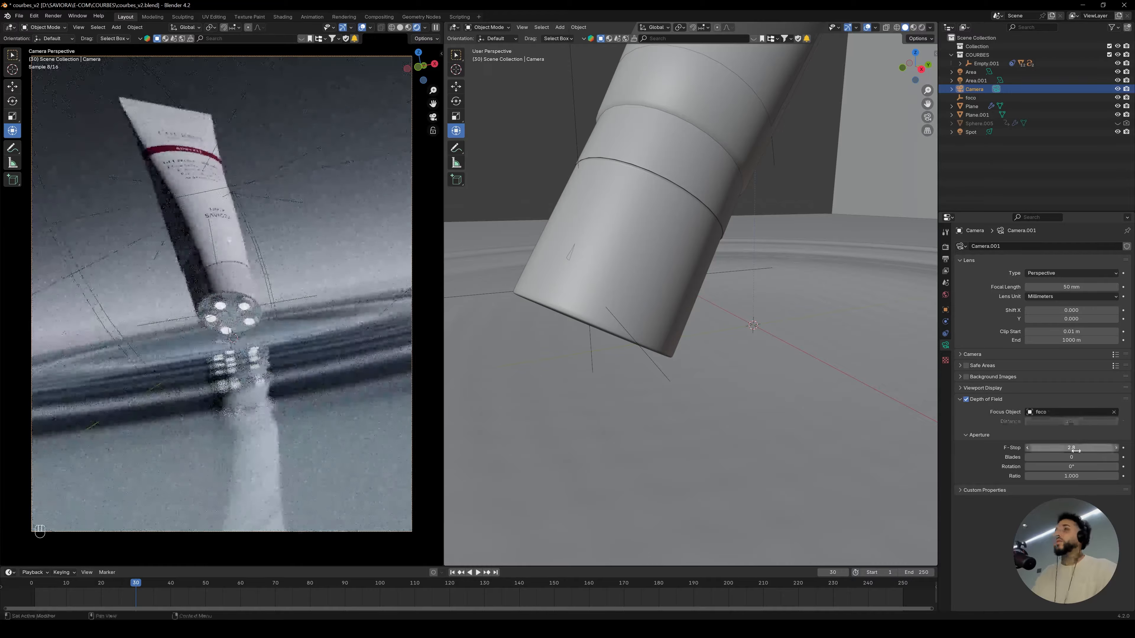
# Set the camera's aperture F-Stop to 6 and refresh the rendered camera preview
pyautogui.doubleClick(1071, 448)
pyautogui.write('6')
pyautogui.press('Return')
pyautogui.click(785, 178)
pyautogui.press('z')
pyautogui.press('z')
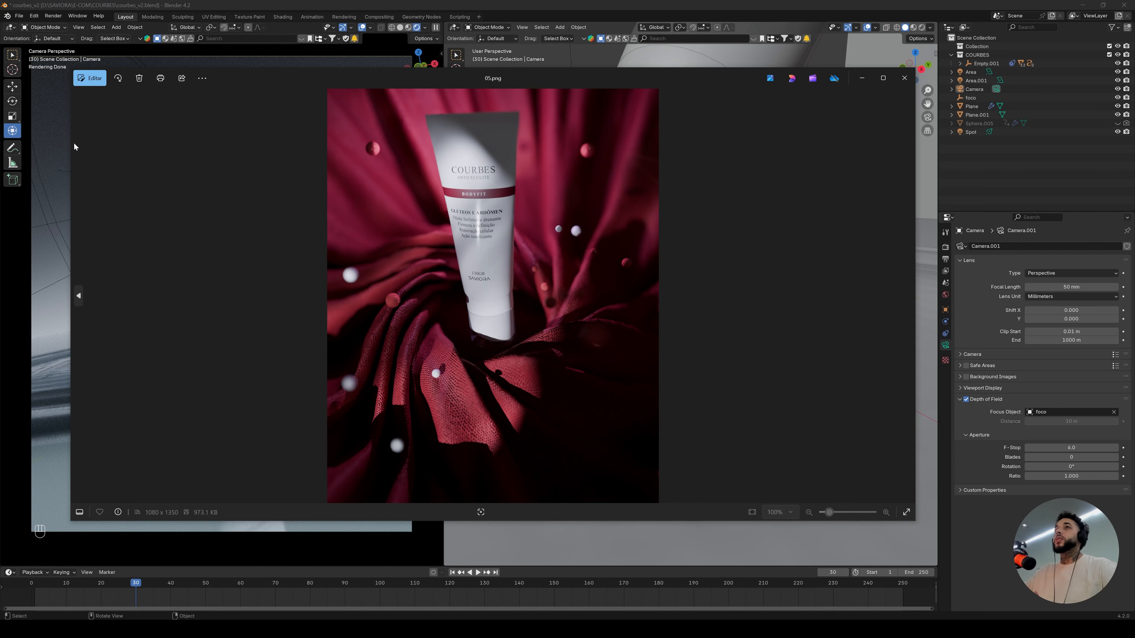
# Narrow the reference image window 05.png, place it beside the camera render for comparison, and close it
pyautogui.moveTo(71, 148); pyautogui.dragTo(559, 160)
pyautogui.moveTo(725, 78); pyautogui.dragTo(645, 67)
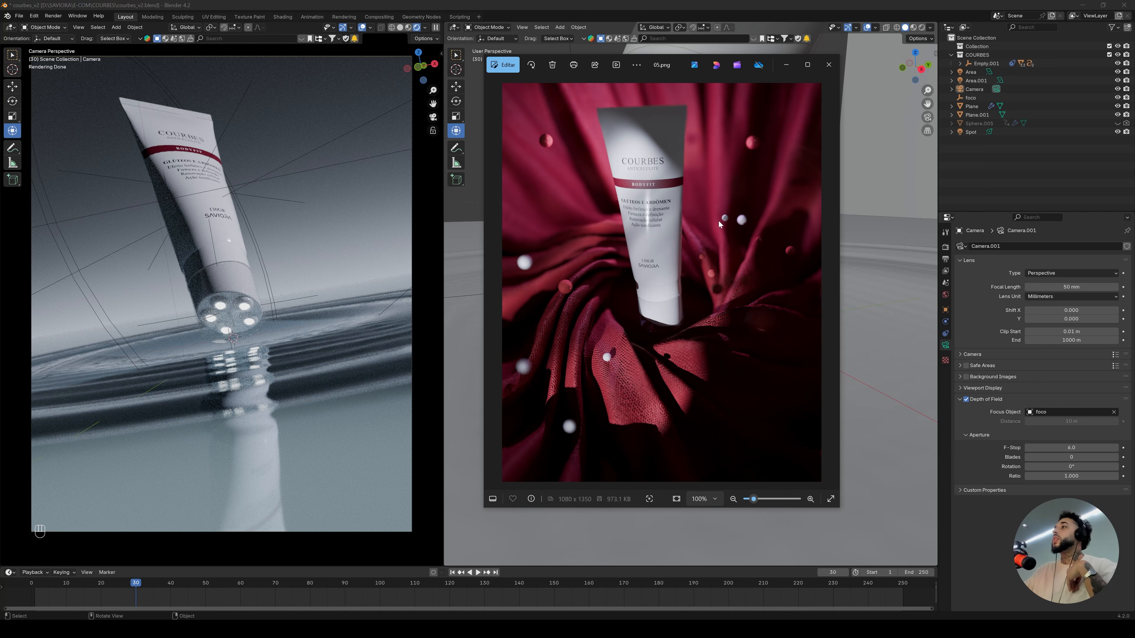
pyautogui.click(828, 64)
# Switch the camera view to solid shading and clear the selection
pyautogui.click(336, 392)
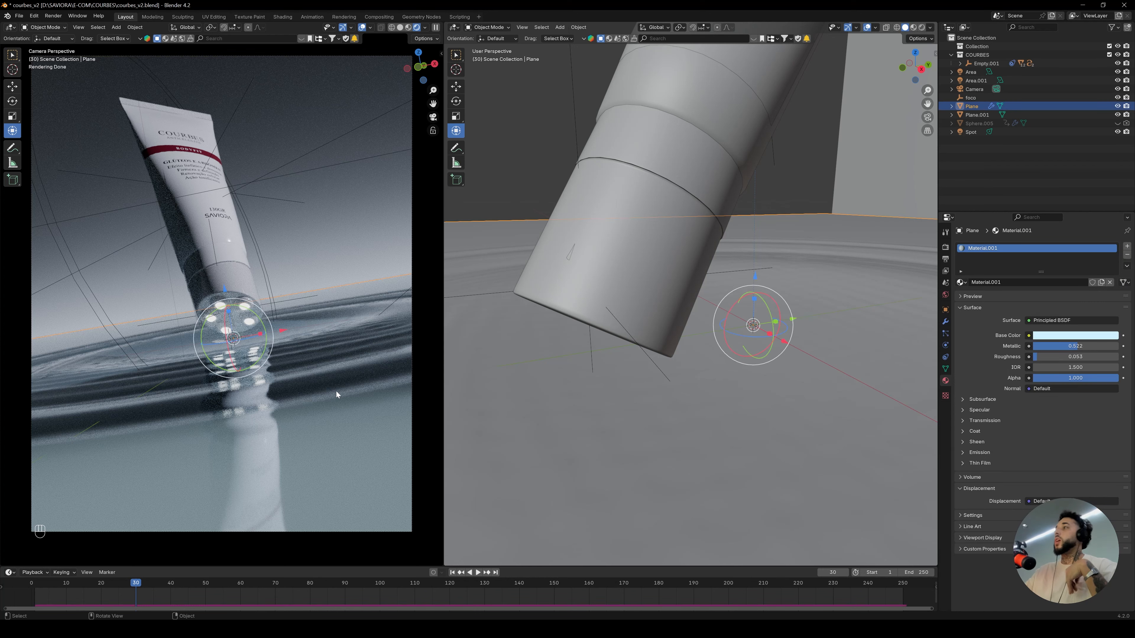
pyautogui.press('z')
pyautogui.click(458, 247)
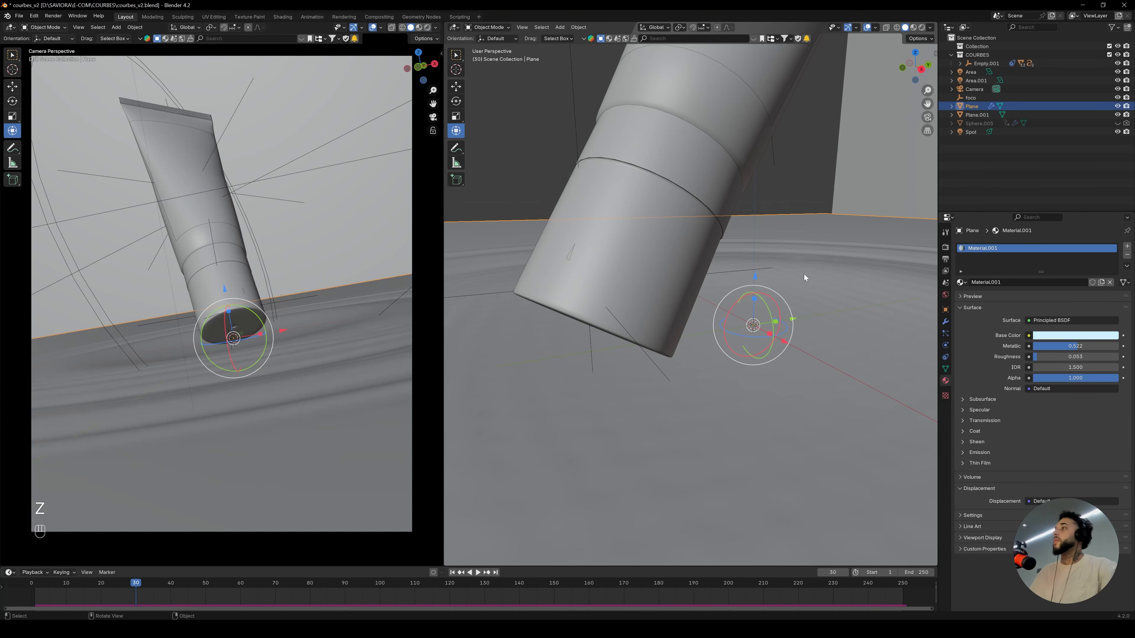
pyautogui.click(520, 141)
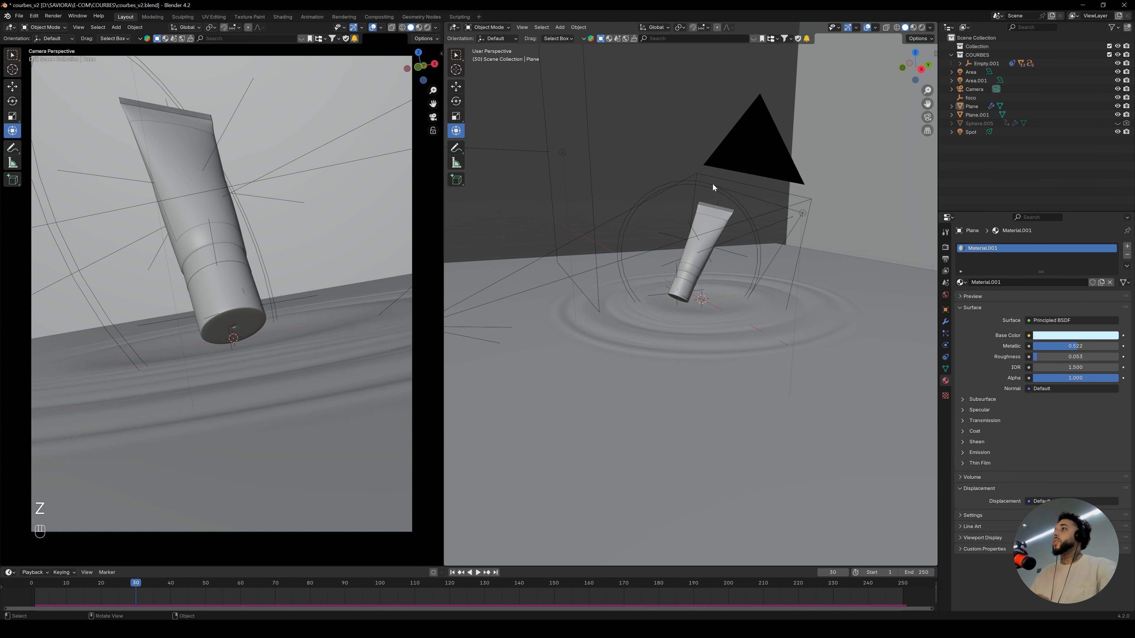
# Add a UV sphere, scale it down, and move it above and beside the tube
pyautogui.hotkey('shift', 'a')
pyautogui.moveTo(637, 80)
pyautogui.click(698, 110)
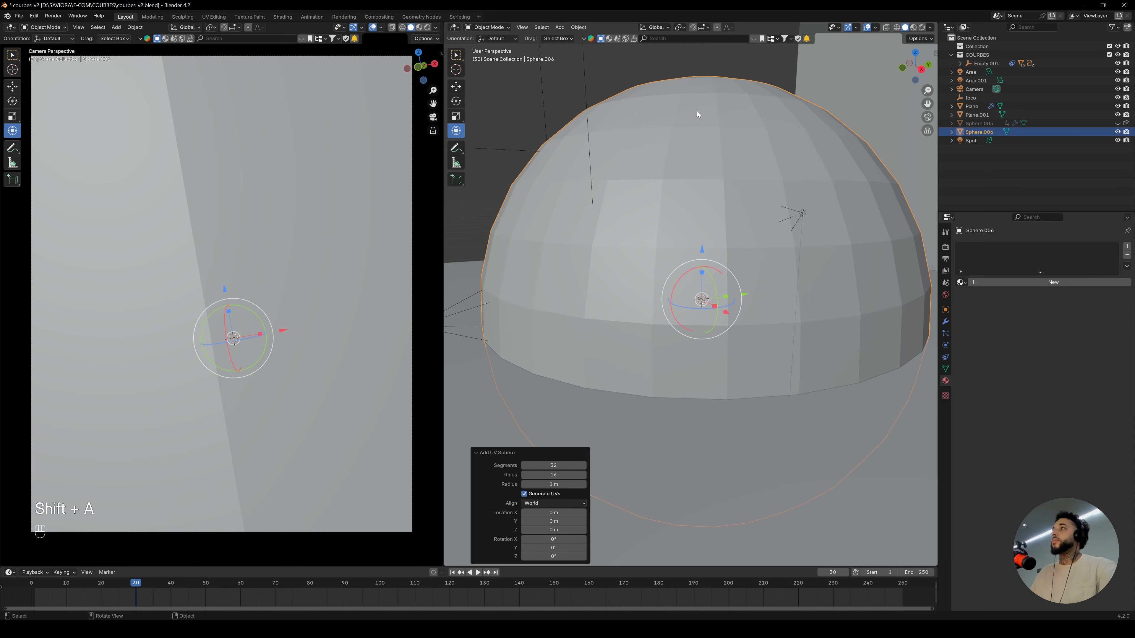
pyautogui.press('s')
pyautogui.click(719, 279)
pyautogui.press('g')
pyautogui.click(653, 110)
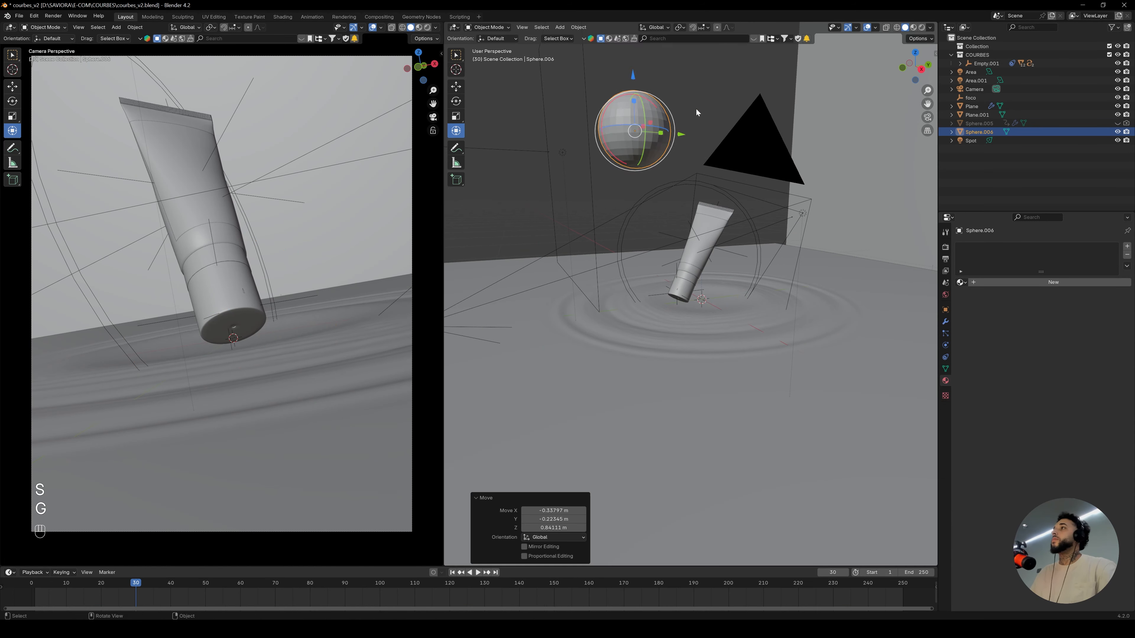
# Apply Shade Auto Smooth to the sphere and scale it down to a small bubble size
pyautogui.press('s')
pyautogui.click(667, 136)
pyautogui.rightClick(630, 128)
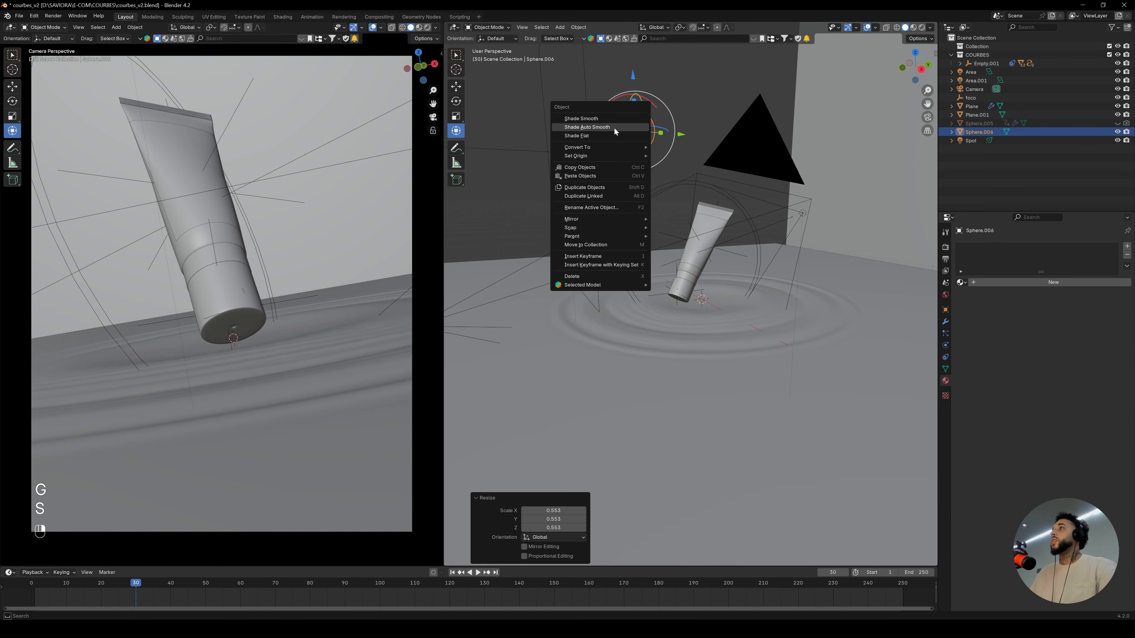
pyautogui.click(615, 125)
pyautogui.press('s')
pyautogui.click(648, 134)
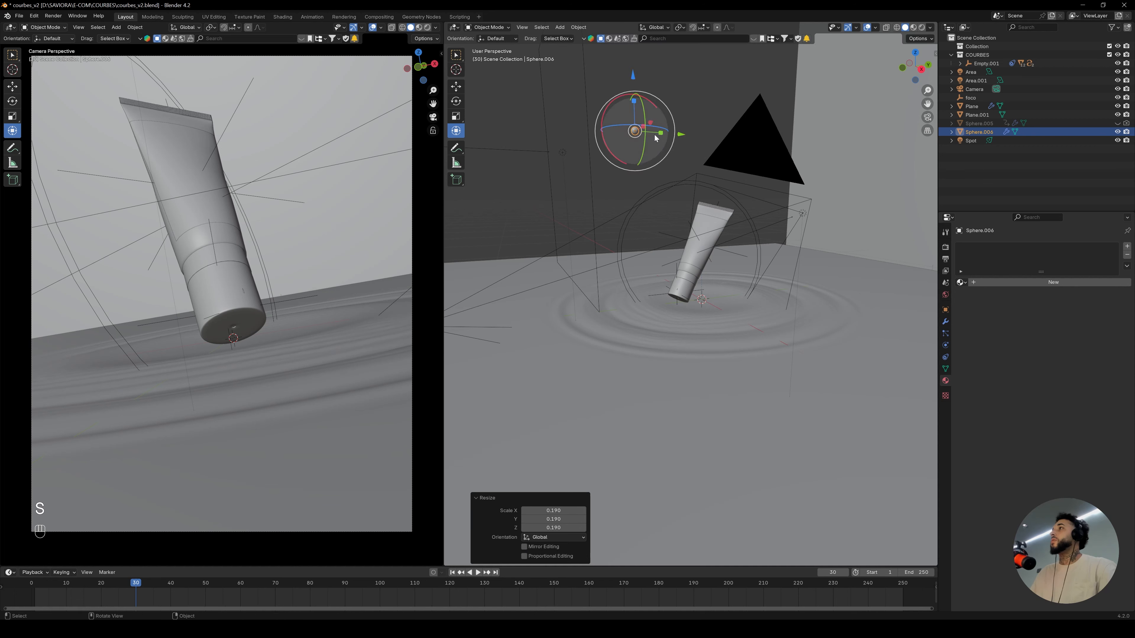
pyautogui.press('s')
pyautogui.click(659, 136)
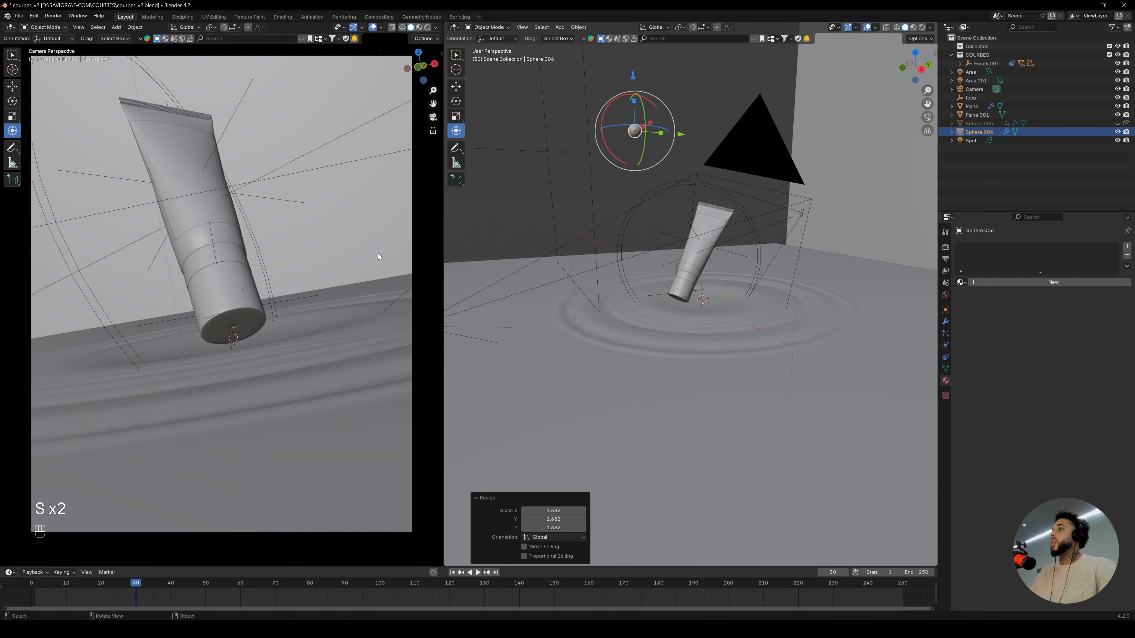
# Move the small sphere away from the tube, by about -0.63 m in X and -0.20 m in Z
pyautogui.moveTo(723, 134)
pyautogui.keyDown('alt'); pyautogui.mouseDown()
pyautogui.moveTo(777, 121)
pyautogui.moveTo(726, 125)
pyautogui.moveTo(721, 144)
pyautogui.mouseUp(); pyautogui.keyUp('alt')
pyautogui.press('g')
pyautogui.click(551, 210)
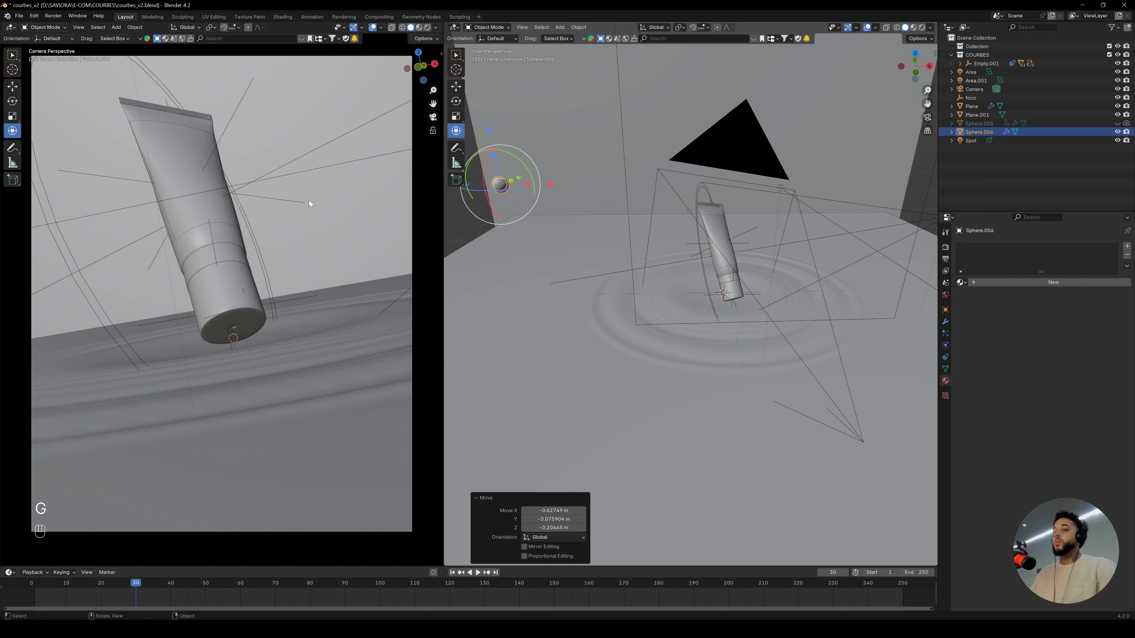
# Search the BlenderKit materials for "bubble"
pyautogui.press('n')
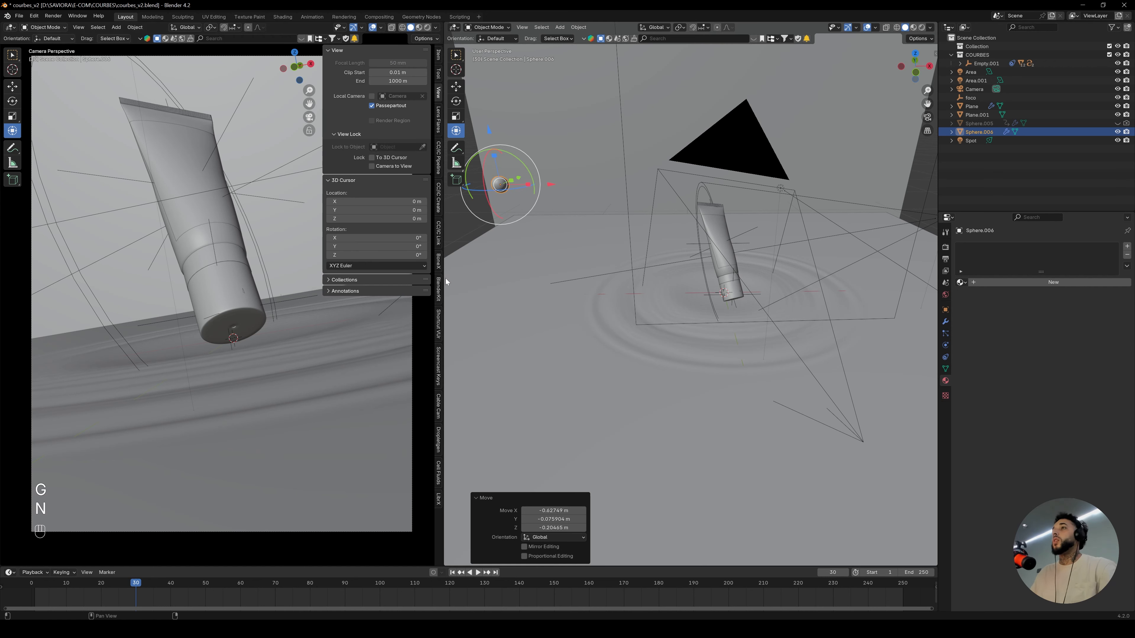
pyautogui.click(439, 291)
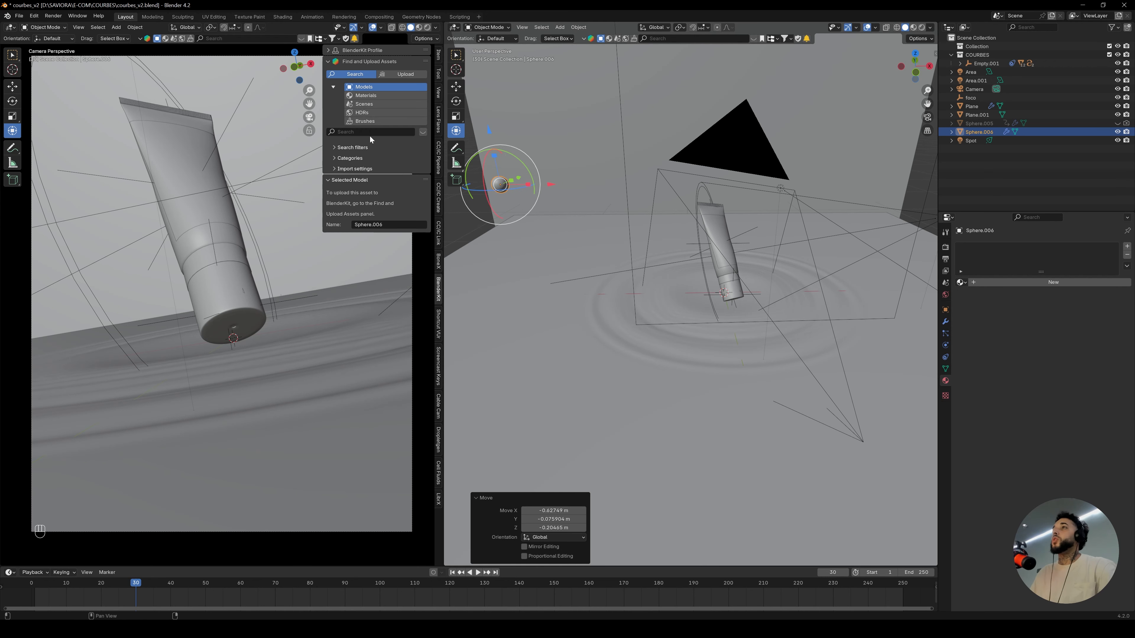
pyautogui.click(387, 97)
pyautogui.click(387, 97)
pyautogui.click(356, 132)
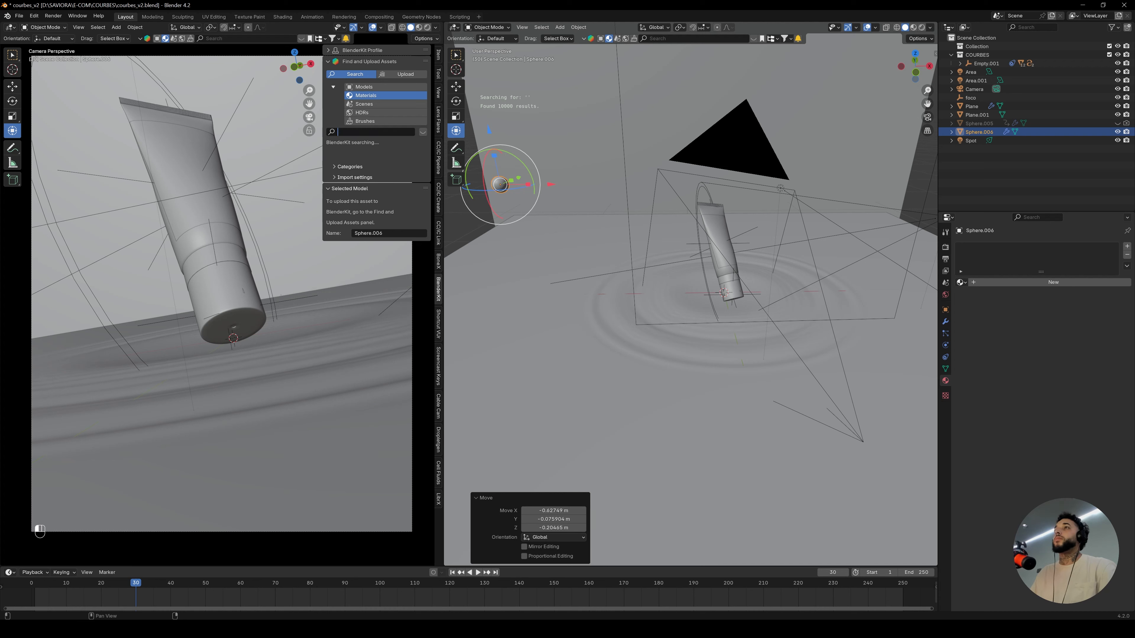
pyautogui.write('bubble')
pyautogui.press('Return')
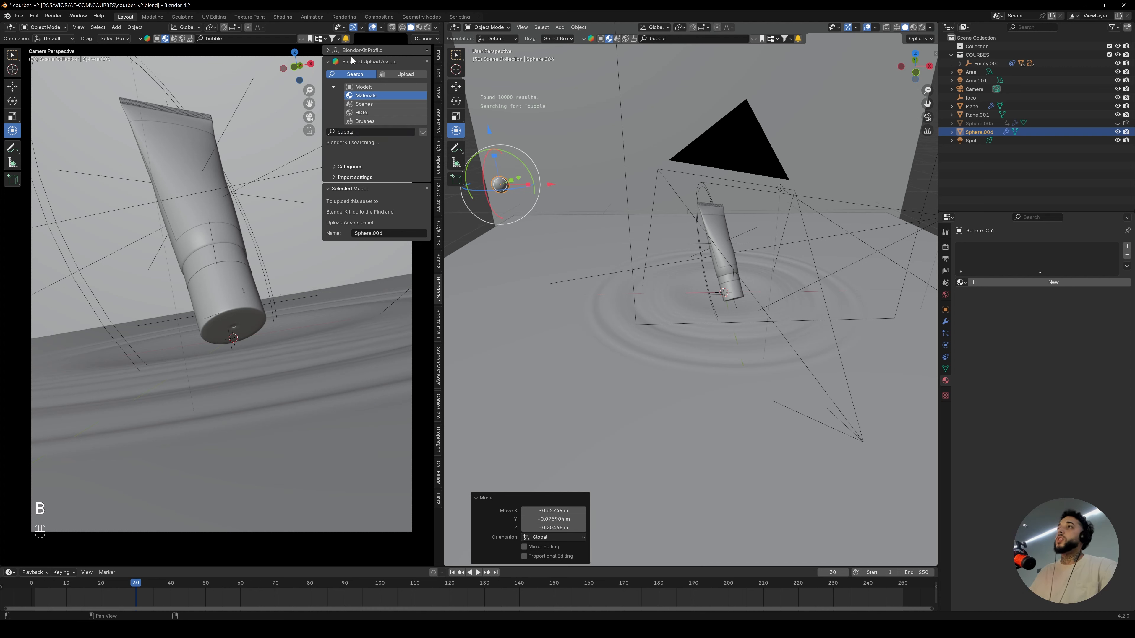
# Apply the transparent Bubble material from the BlenderKit results to the small sphere
pyautogui.moveTo(541, 70)
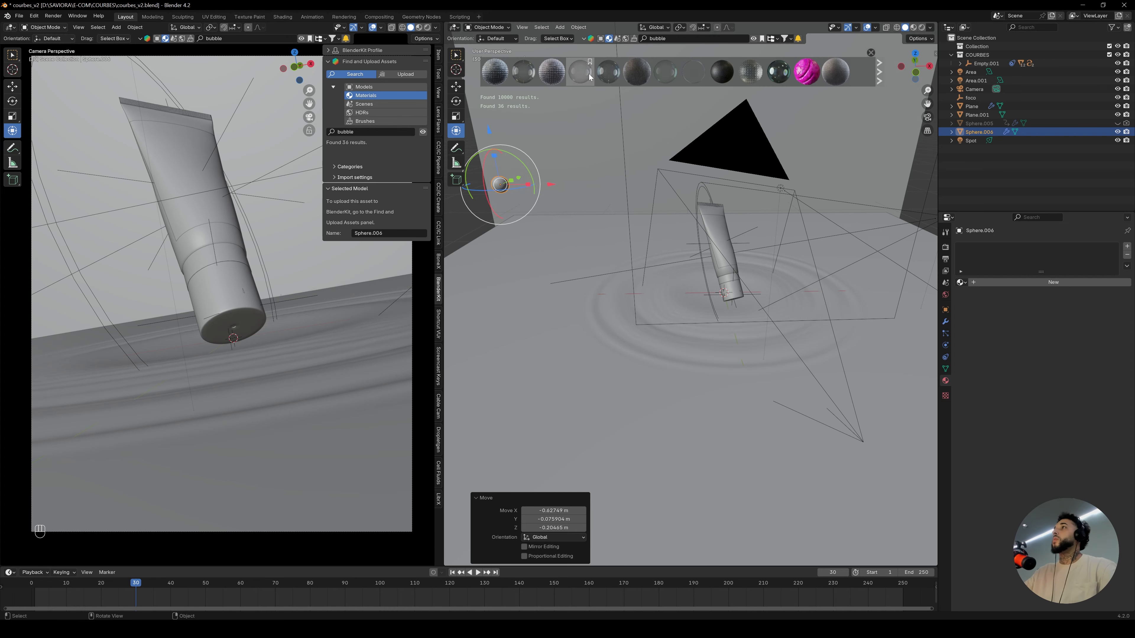
pyautogui.moveTo(609, 79)
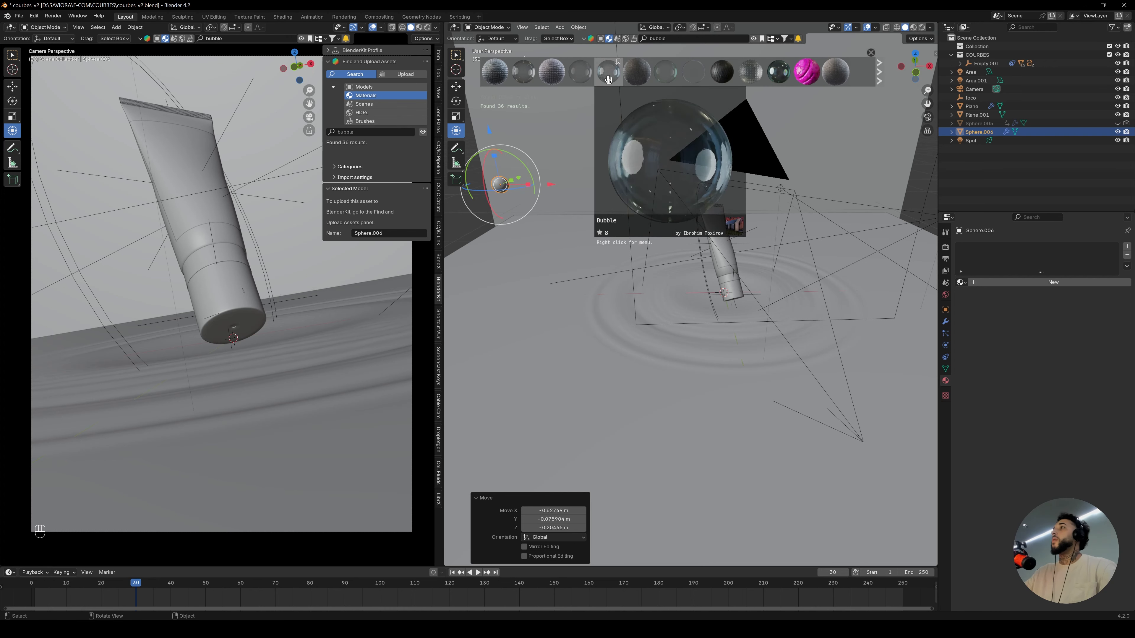
pyautogui.click(497, 186)
pyautogui.moveTo(611, 75); pyautogui.dragTo(505, 185)
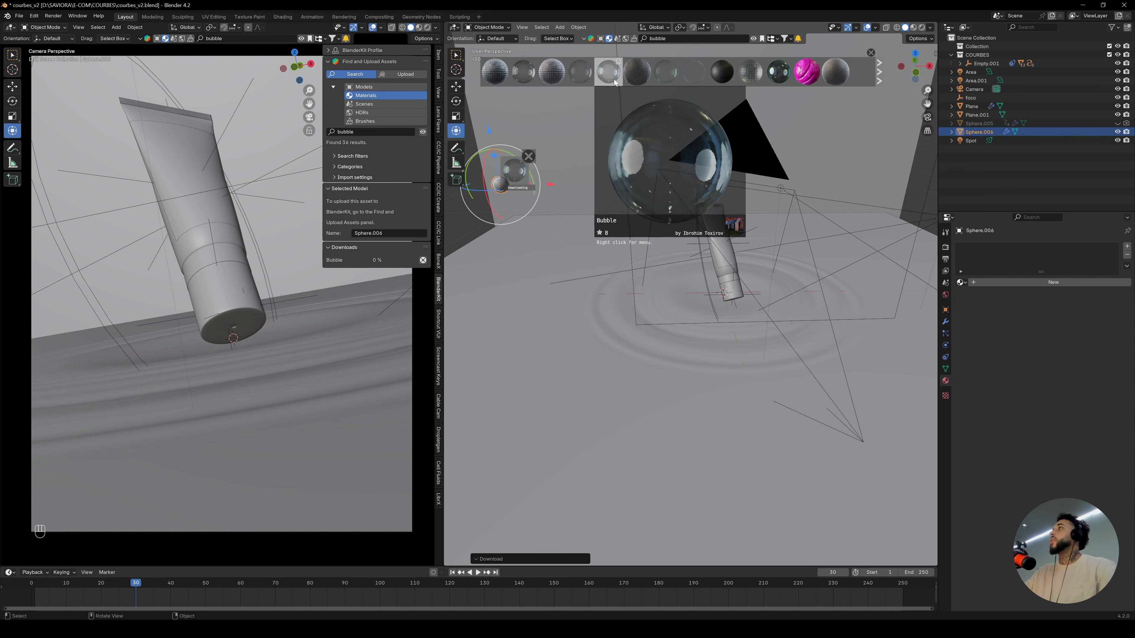
# Move the bubble sphere farther from the tube, scale it by about 0.716, and select the rippling plane
pyautogui.press('g')
pyautogui.press('s')
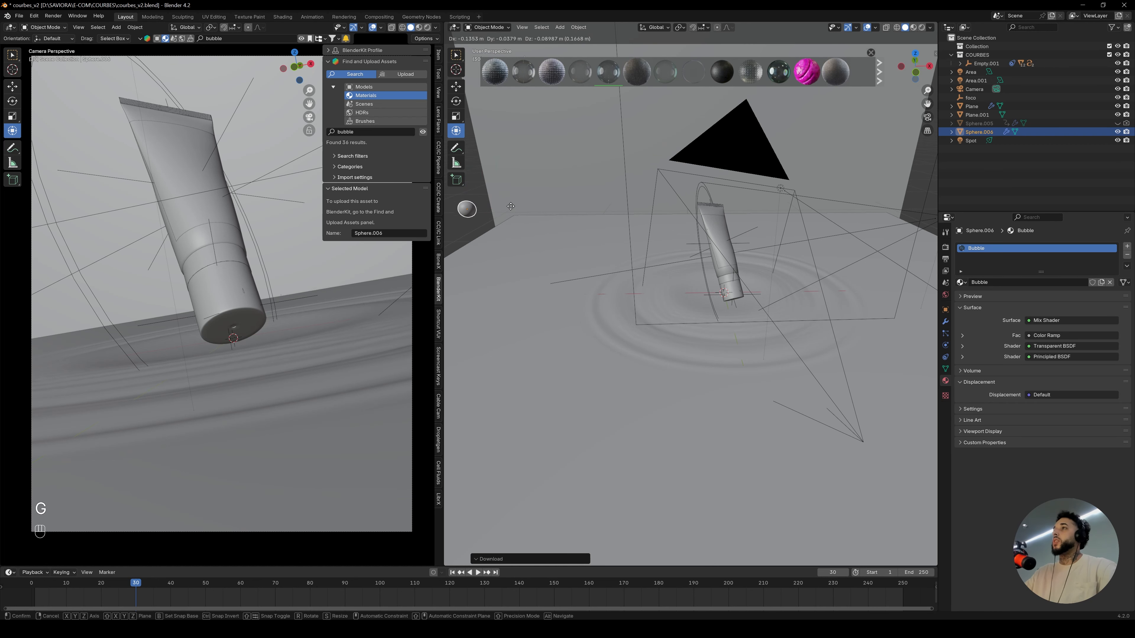
pyautogui.click(522, 208)
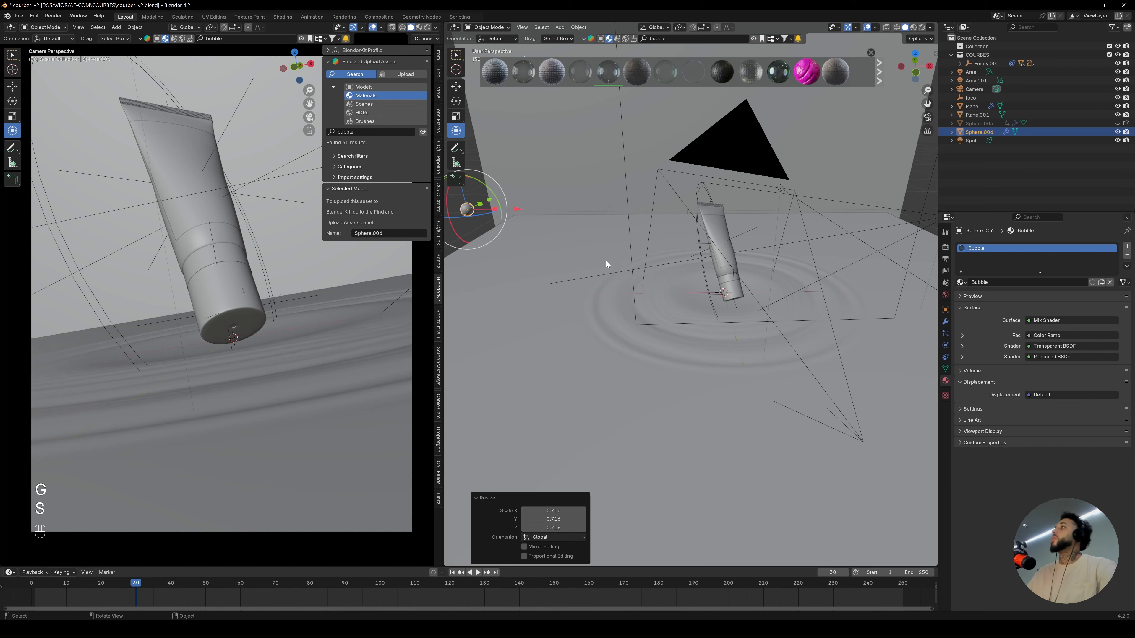
pyautogui.keyDown('alt'); pyautogui.moveTo(740, 206); pyautogui.dragTo(561, 198); pyautogui.keyUp('alt')
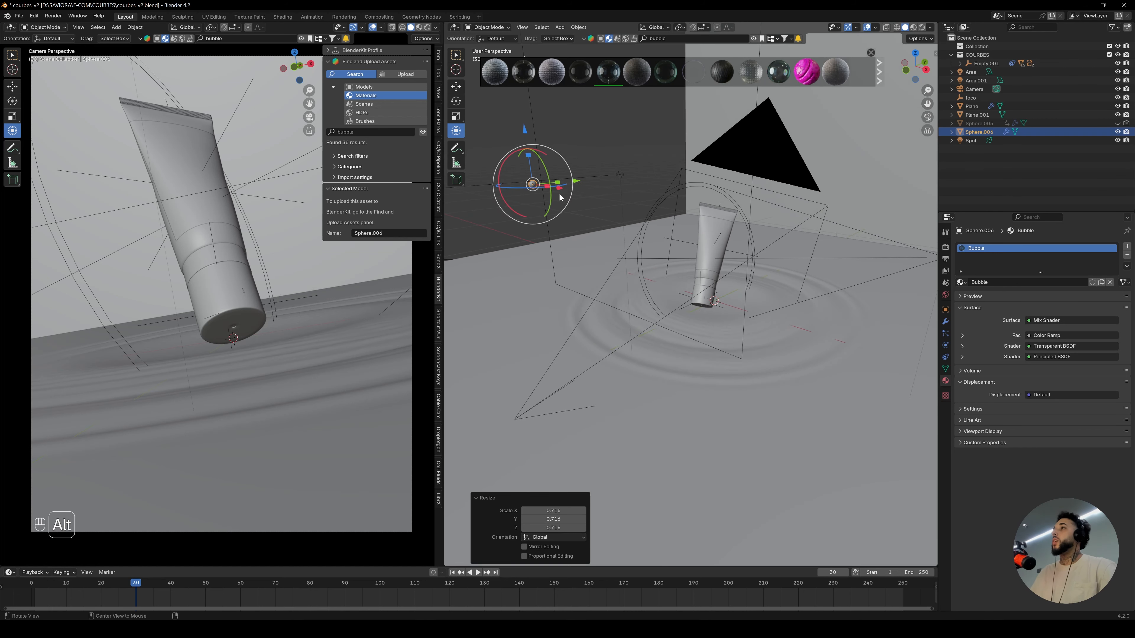
pyautogui.click(593, 247)
pyautogui.keyDown('alt'); pyautogui.moveTo(719, 226); pyautogui.dragTo(732, 203); pyautogui.keyUp('alt')
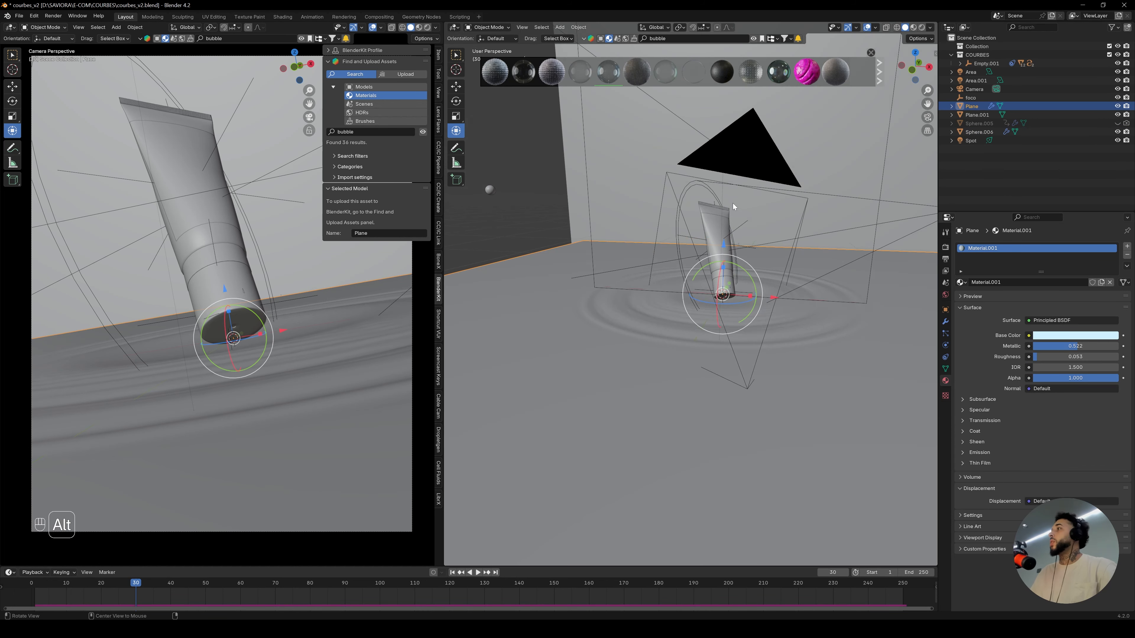
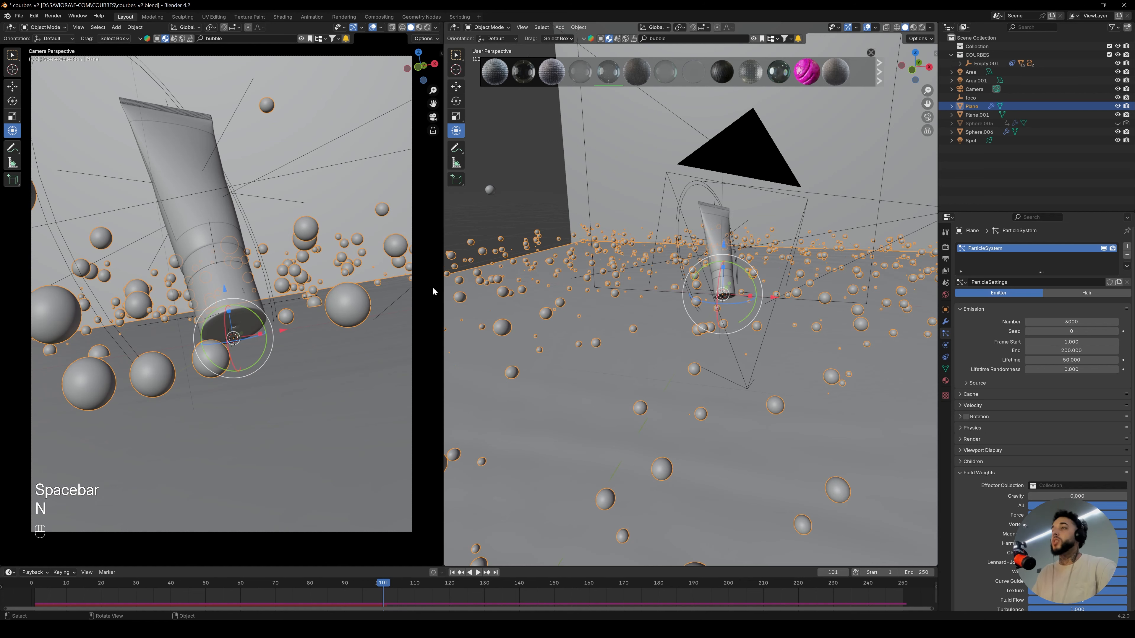
# Show the transform properties in the perspective viewport and bring up the rippling plane's material settings
pyautogui.click(547, 164)
pyautogui.press('n')
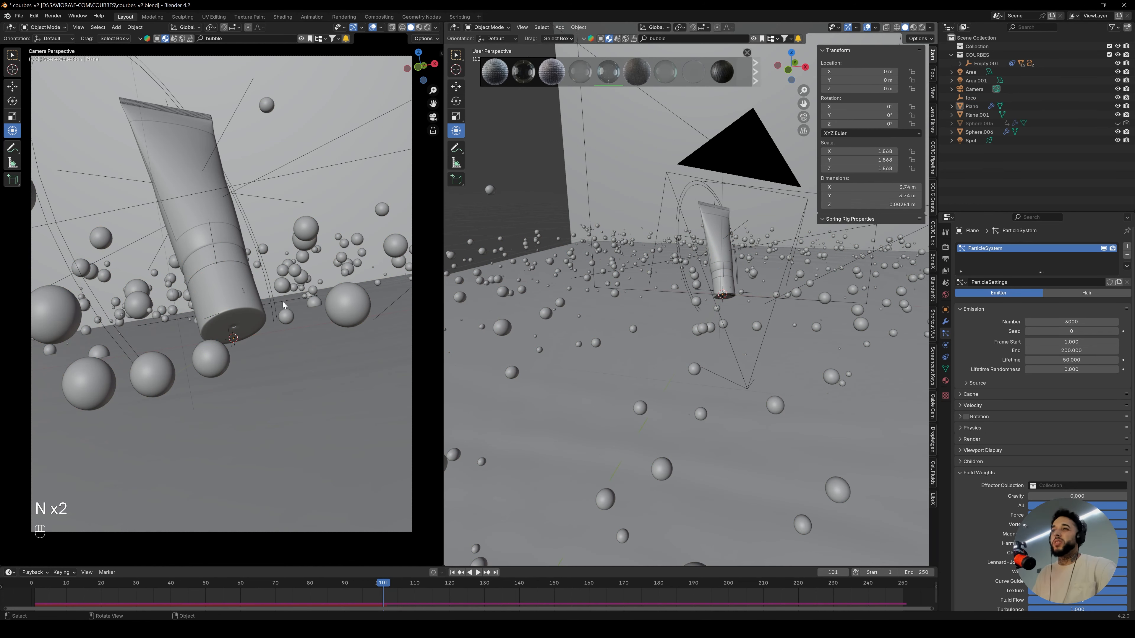
pyautogui.click(354, 309)
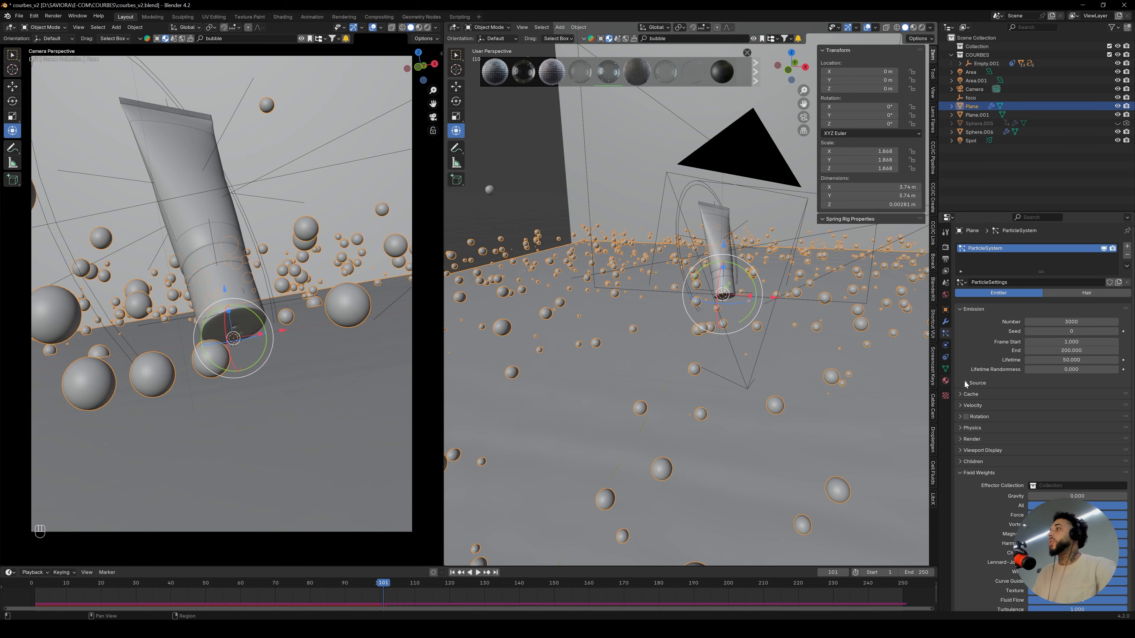
pyautogui.click(945, 381)
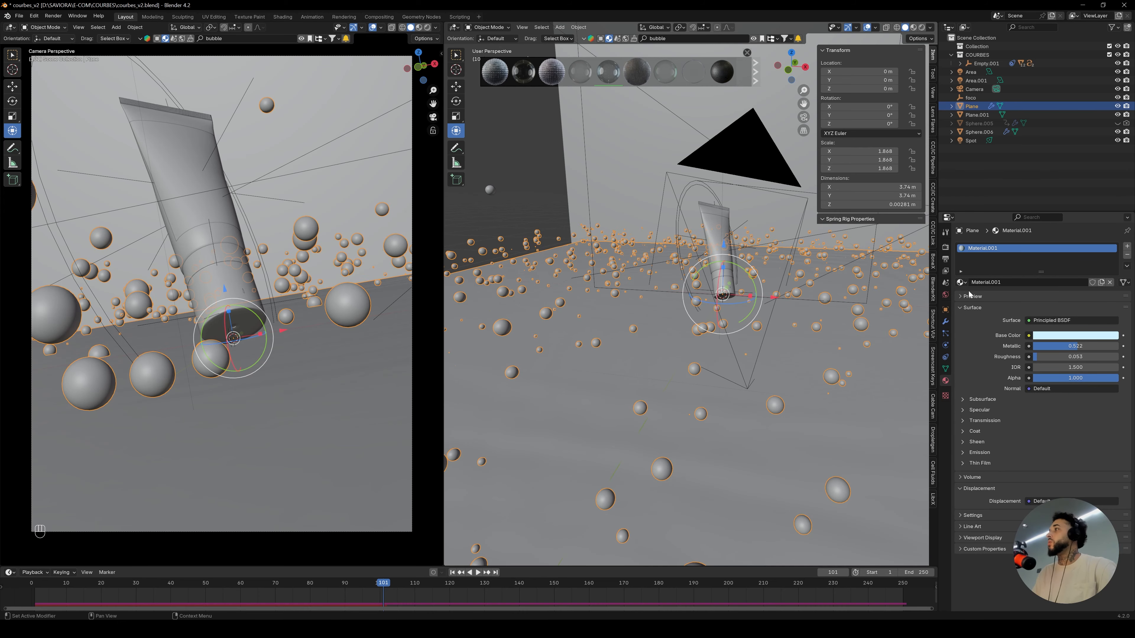
# Preview the bubble particles around the tube in rendered shading, and return the camera view to solid shading
pyautogui.click(421, 249)
pyautogui.press('z')
pyautogui.click(360, 183)
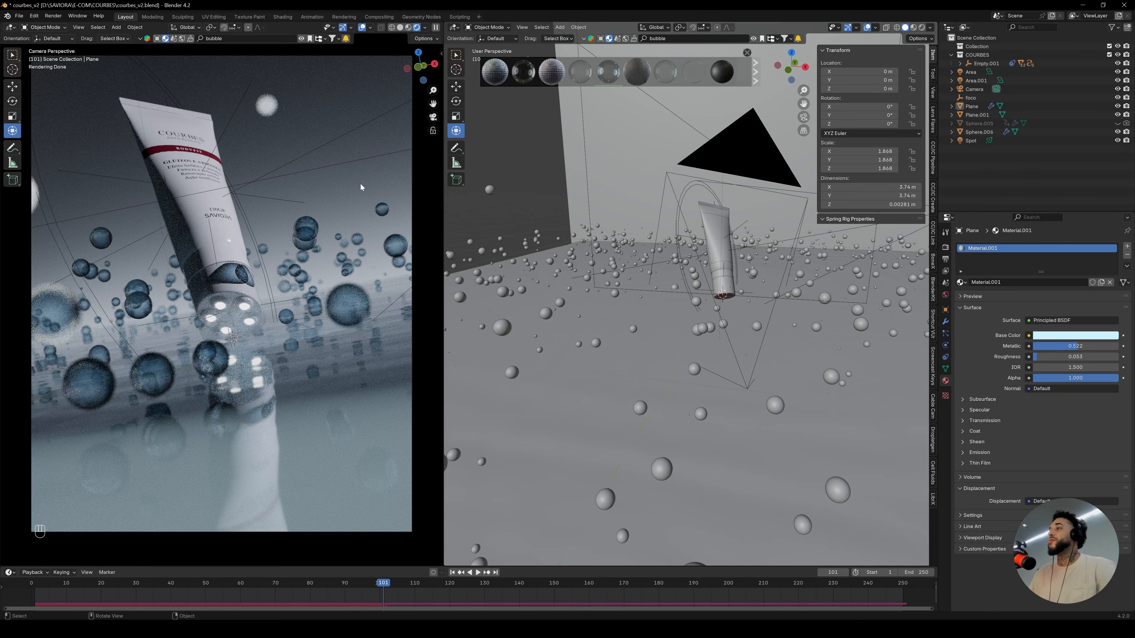
pyautogui.click(345, 209)
pyautogui.press('z')
pyautogui.click(352, 217)
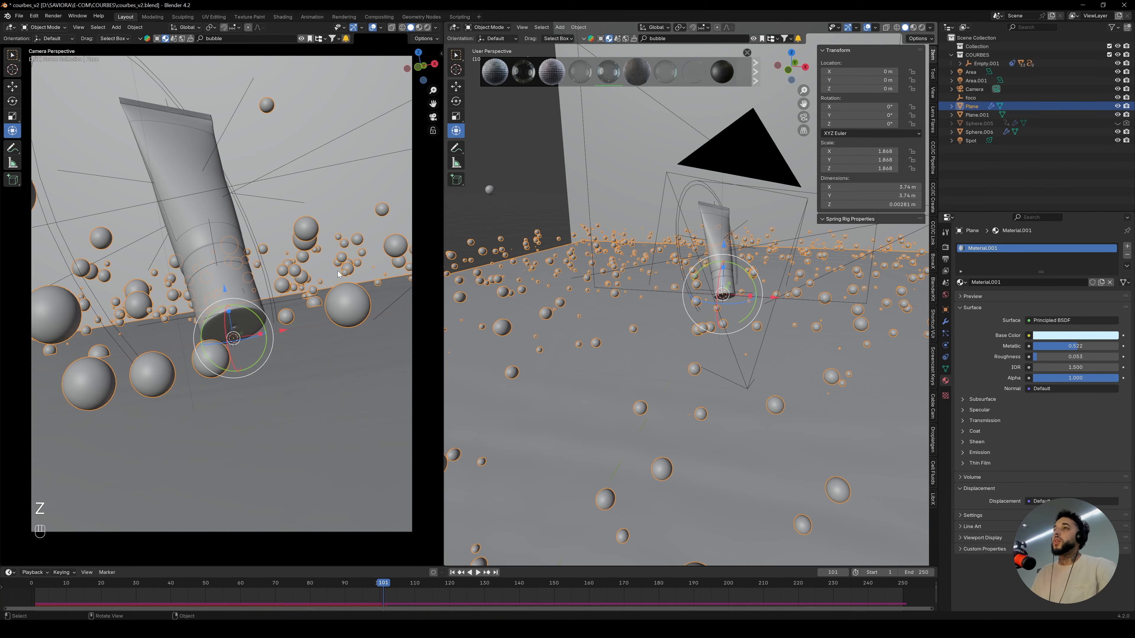
# Render the camera view, set the plane's base color saturation to 0, and lower its roughness to nearly zero
pyautogui.press('z')
pyautogui.click(367, 410)
pyautogui.click(1075, 336)
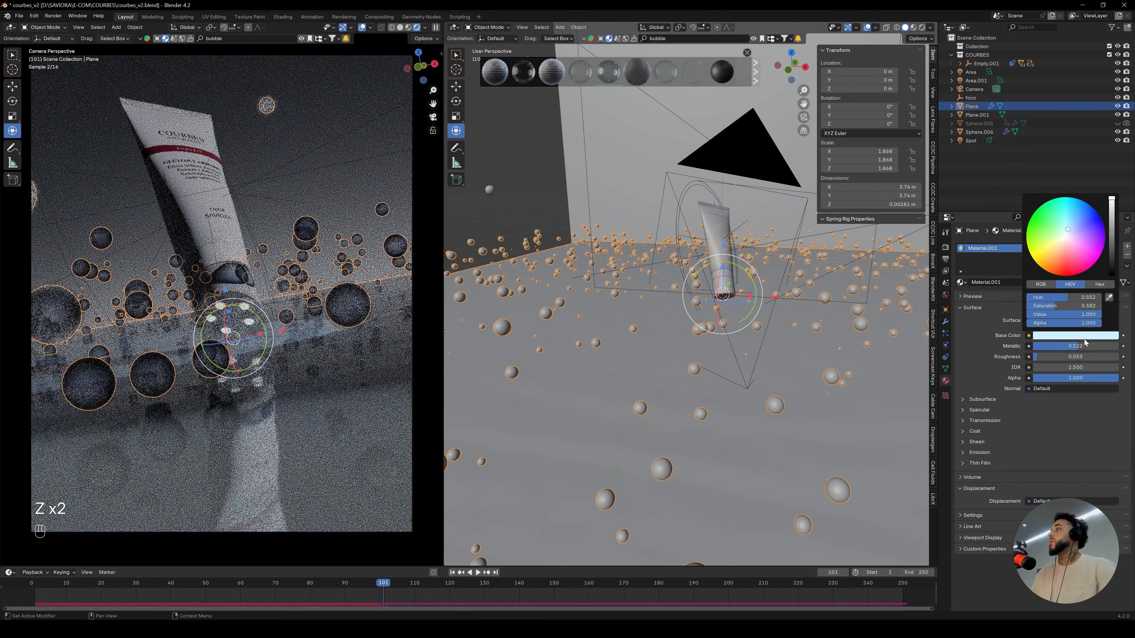
pyautogui.moveTo(1055, 309); pyautogui.dragTo(1028, 308)
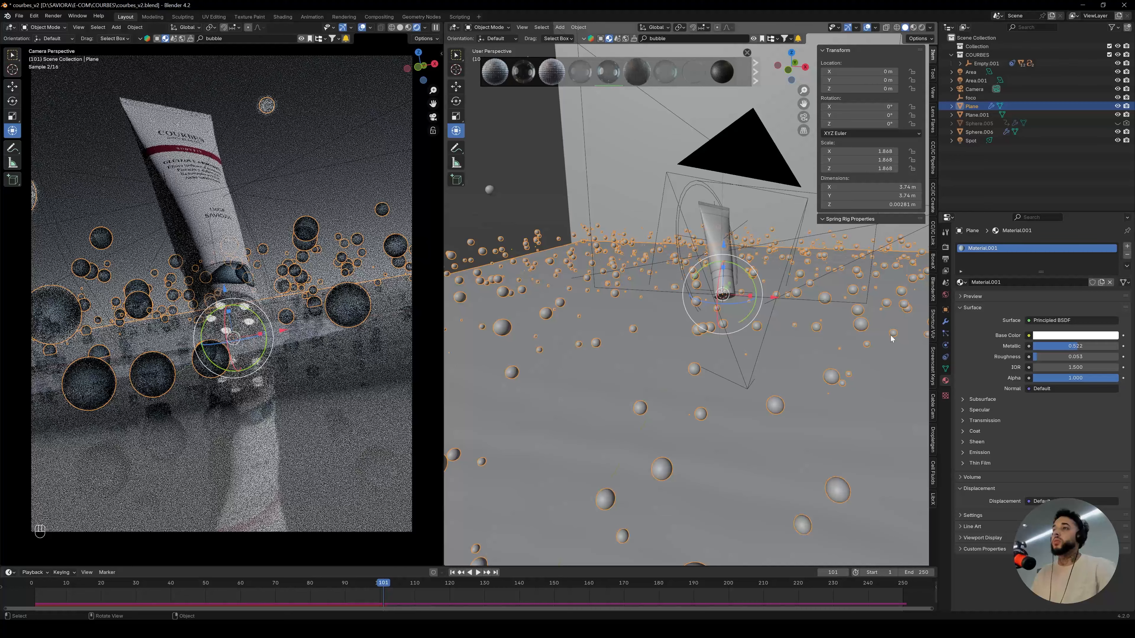
pyautogui.moveTo(1072, 357); pyautogui.dragTo(1048, 357)
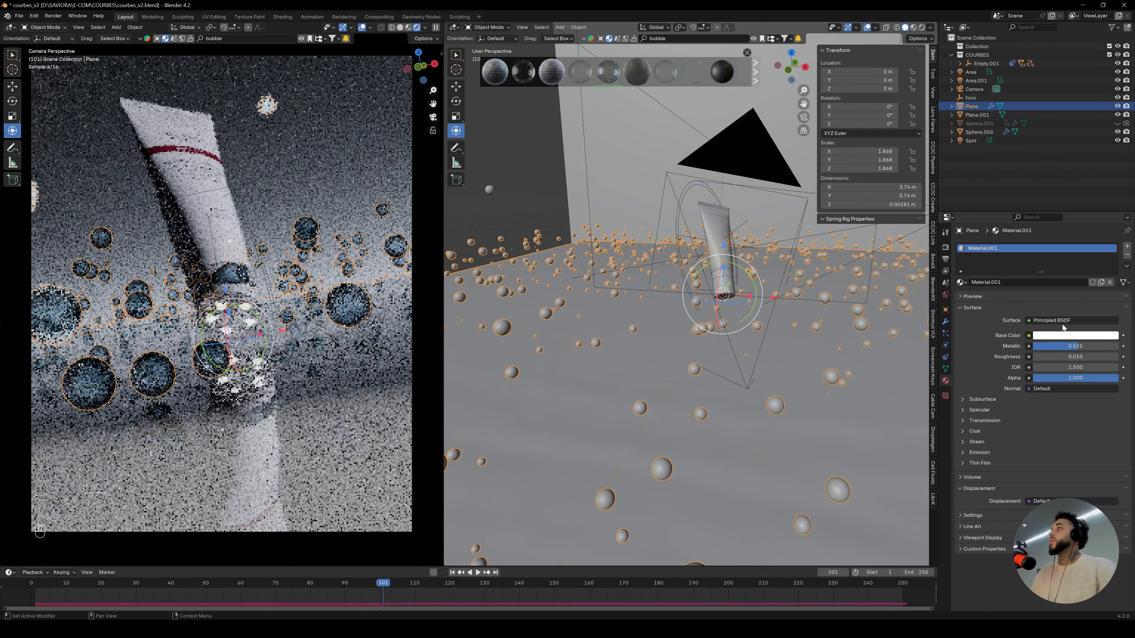
# Select the bubble sphere beside the tube and undo the last two actions
pyautogui.click(489, 189)
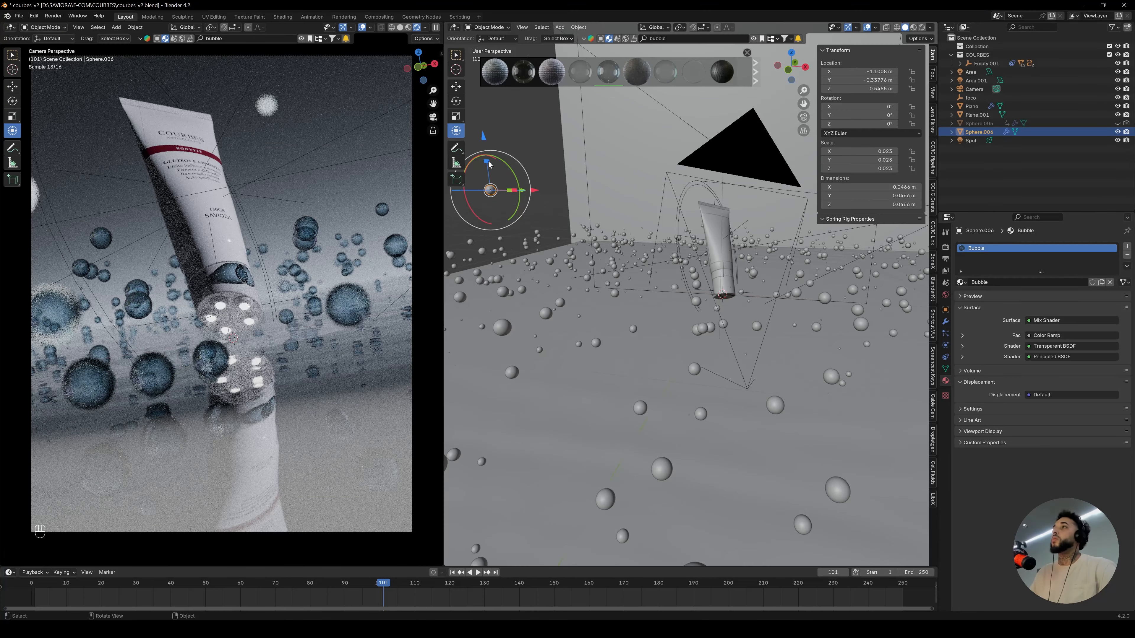
pyautogui.hotkey('ctrl', 'z')
pyautogui.hotkey('ctrl', 'z')
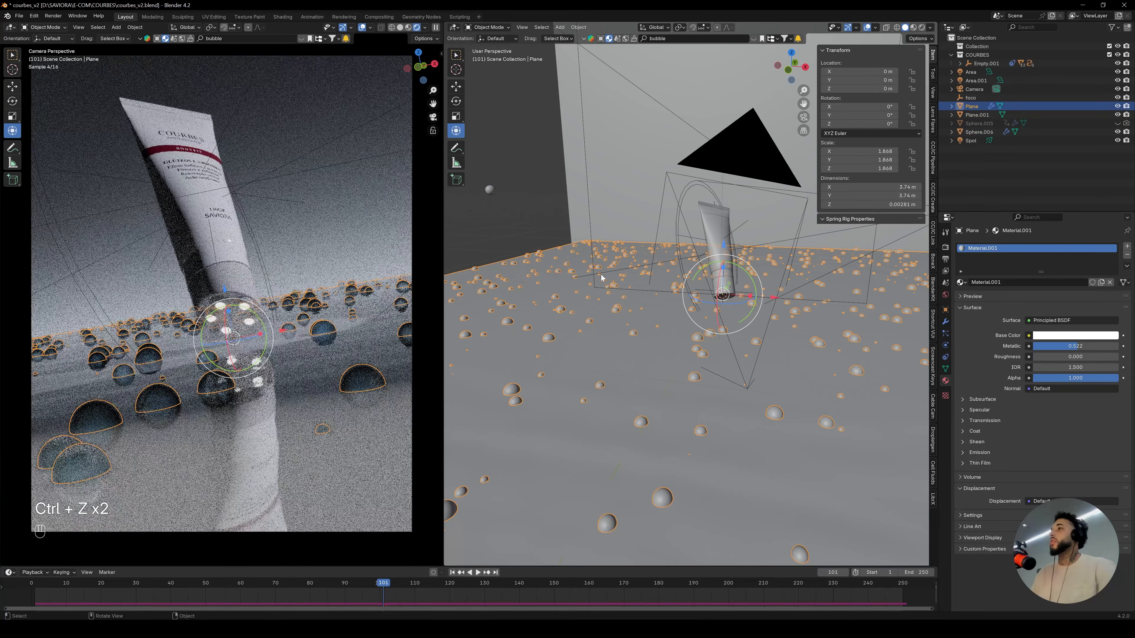
# Undo the plane's last base color and roughness edits, and show the bubble sphere's material nodes in the Shader Editor
pyautogui.hotkey('ctrl', 'z')
pyautogui.hotkey('ctrl', 'z')
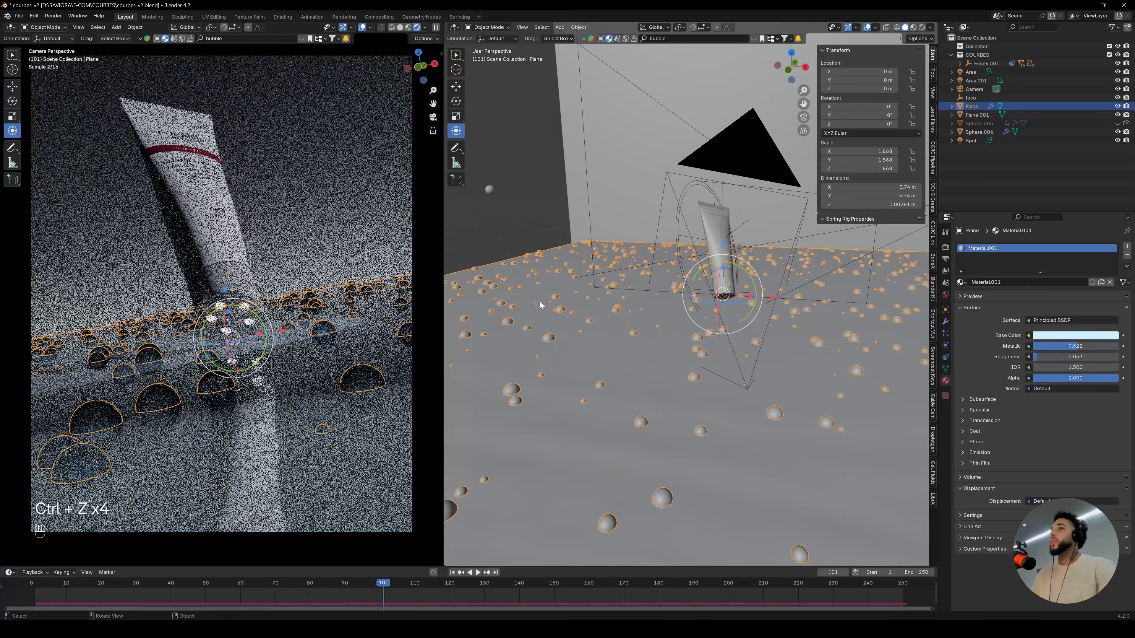
pyautogui.click(490, 190)
pyautogui.click(454, 27)
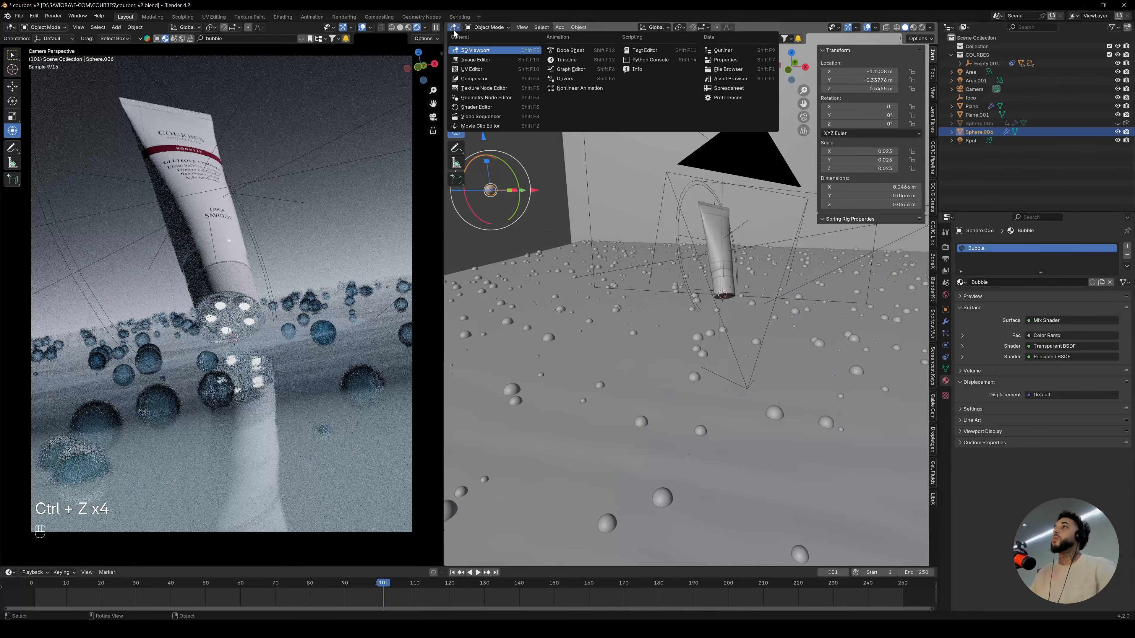
pyautogui.click(477, 107)
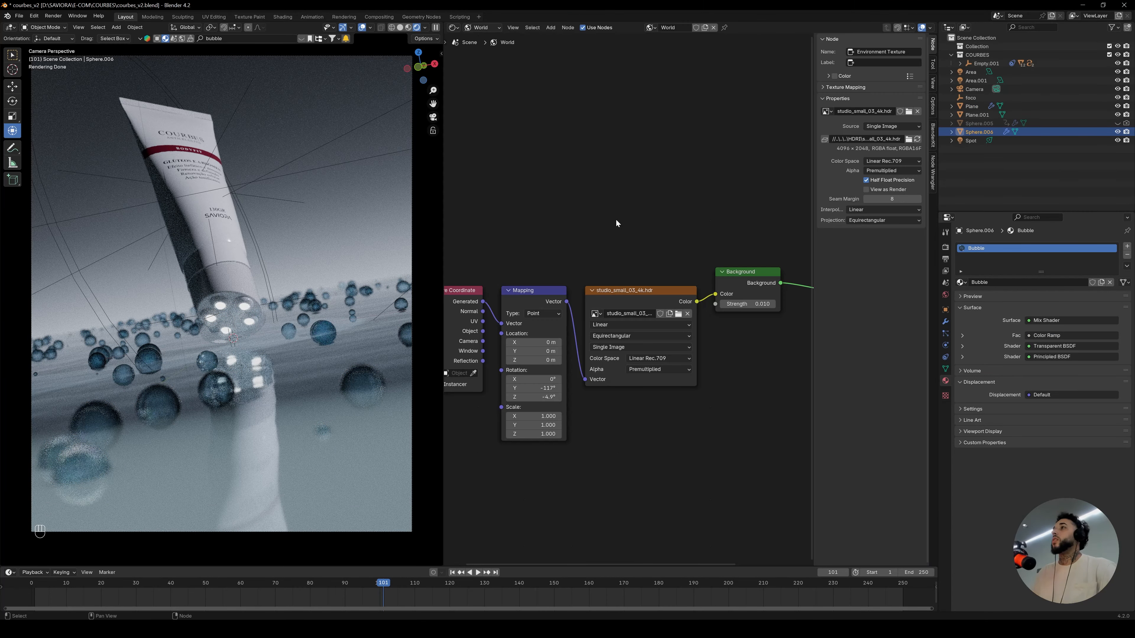
pyautogui.scroll(-1, 686, 221)
pyautogui.moveTo(686, 221); pyautogui.dragTo(644, 221, button='middle')
pyautogui.click(483, 49)
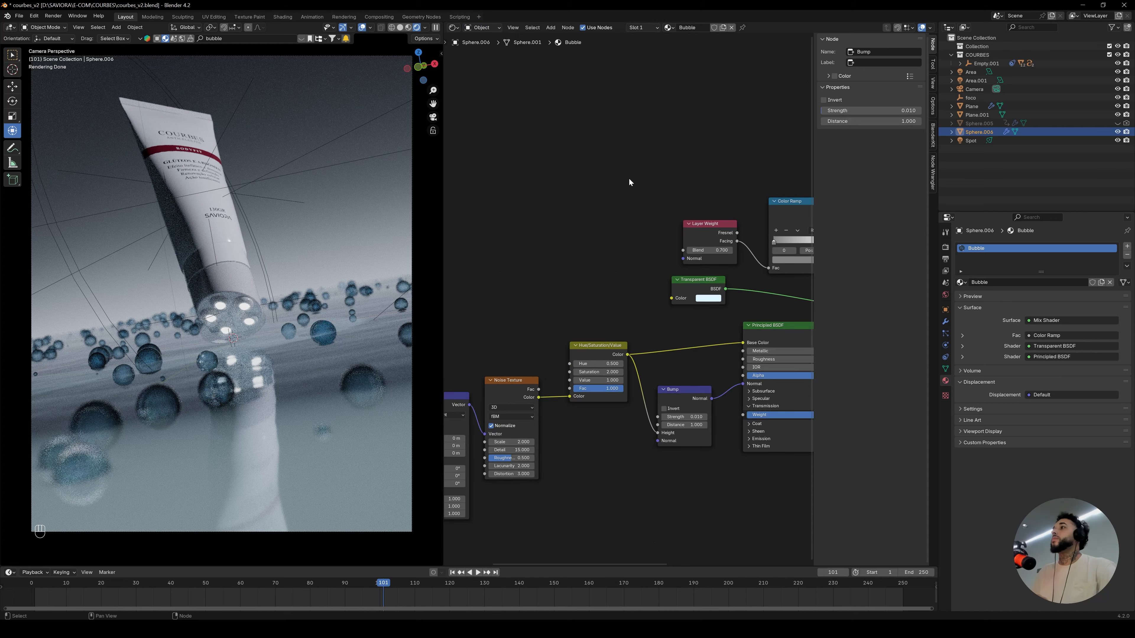
# Set the Transparent BSDF color of the Bubble material to white, and restore the 3D viewport in place of the node editor
pyautogui.keyDown('alt'); pyautogui.keyDown('shift'); pyautogui.moveTo(745, 227); pyautogui.dragTo(554, 254); pyautogui.keyUp('shift'); pyautogui.keyUp('alt')
pyautogui.scroll(3, 616, 296)
pyautogui.click(585, 284)
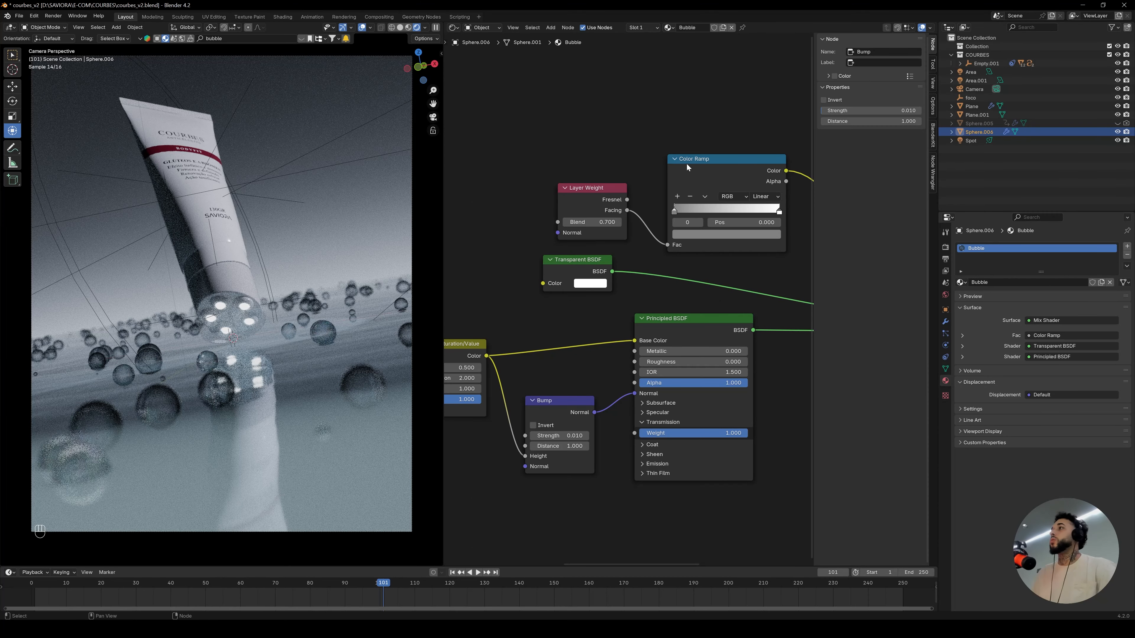
pyautogui.keyDown('alt'); pyautogui.keyDown('shift'); pyautogui.moveTo(725, 139); pyautogui.dragTo(622, 154); pyautogui.keyUp('shift'); pyautogui.keyUp('alt')
pyautogui.click(454, 28)
pyautogui.click(473, 44)
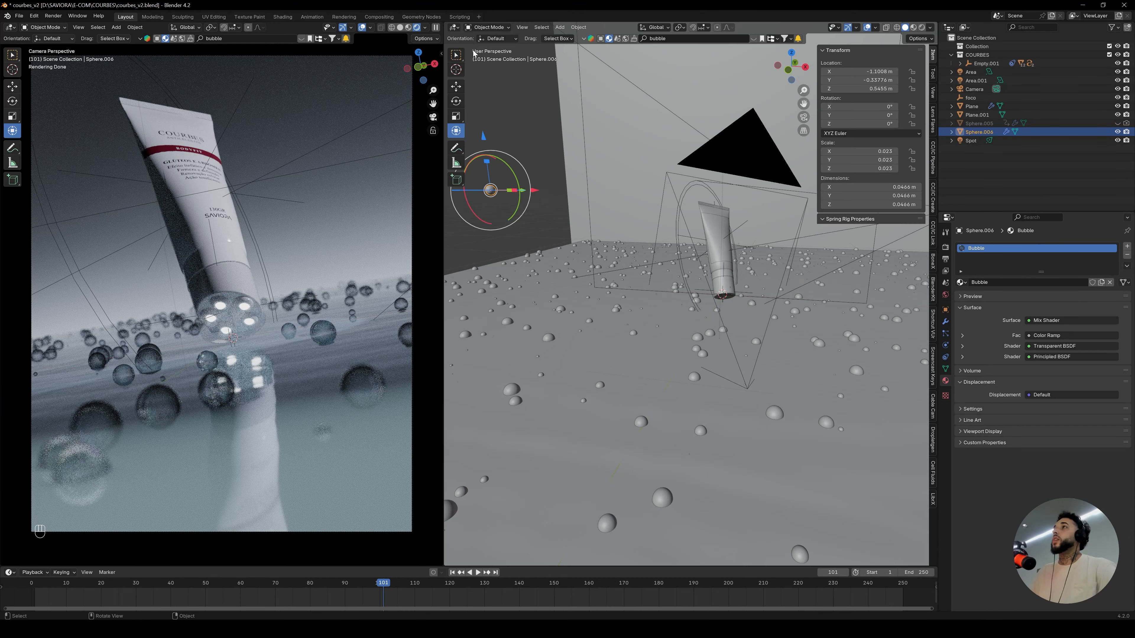
# Return the camera view to solid shading and set the rippling plane's particle emission number to 500
pyautogui.click(139, 310)
pyautogui.press('z')
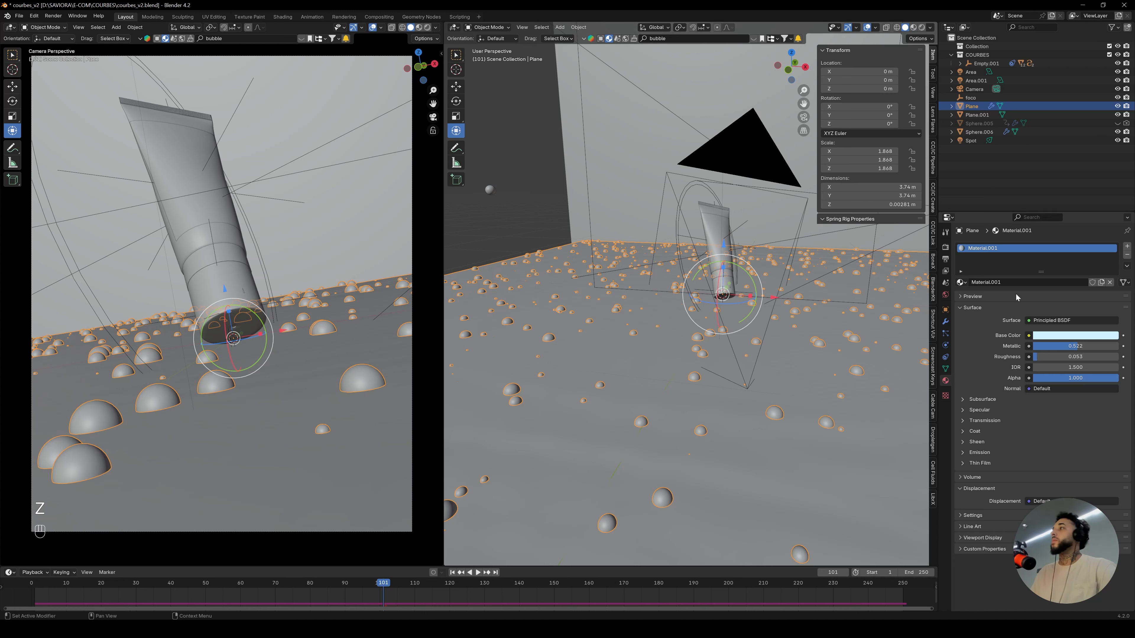
pyautogui.click(945, 333)
pyautogui.click(1071, 322)
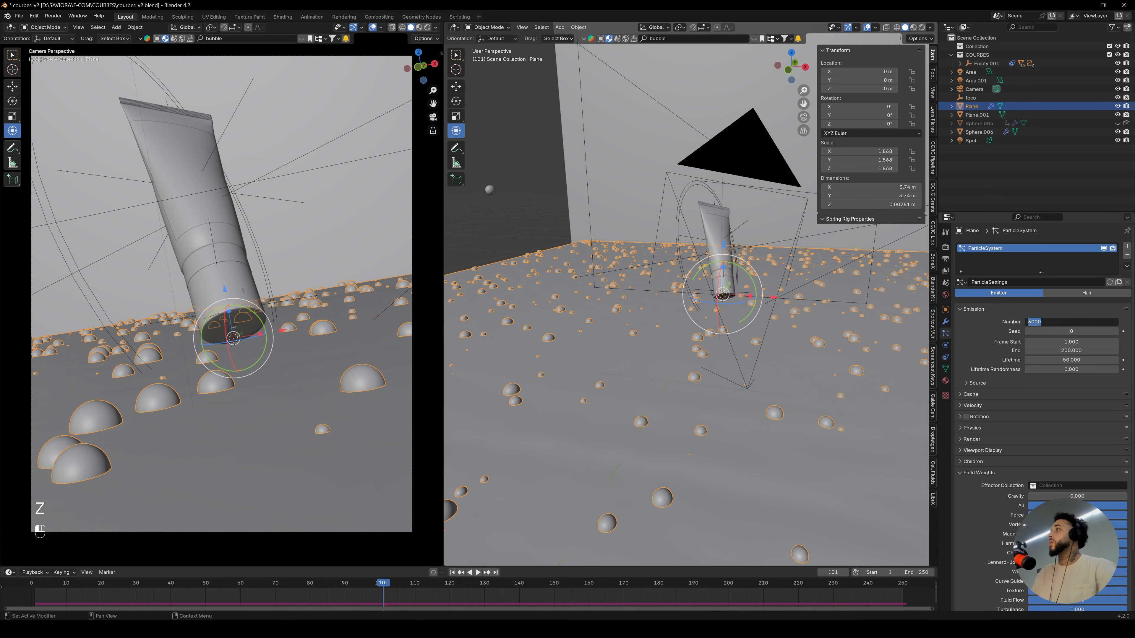
pyautogui.write('500')
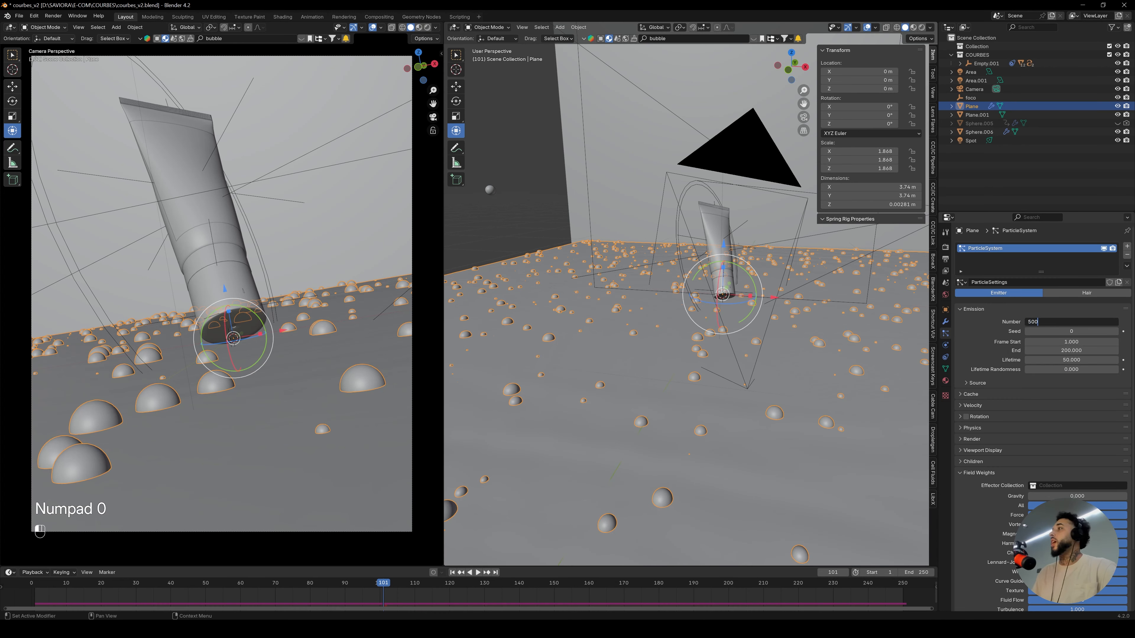
pyautogui.press('Return')
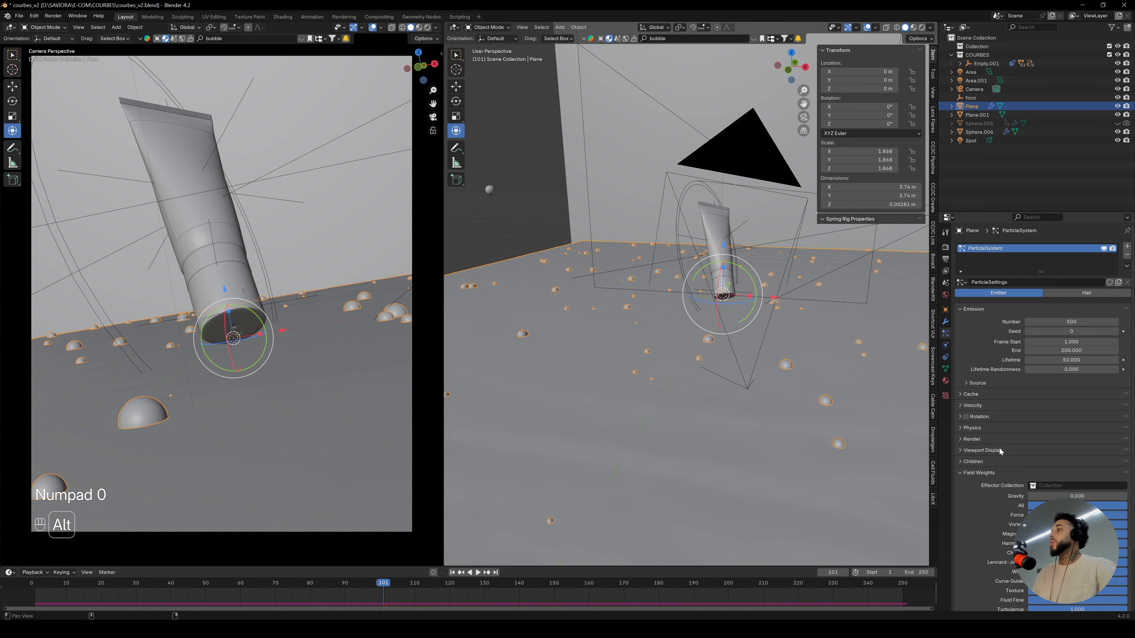
# Set the render scale of the plane's bubble particles to 0.5
pyautogui.keyDown('alt'); pyautogui.moveTo(1000, 451); pyautogui.dragTo(983, 384); pyautogui.keyUp('alt')
pyautogui.click(982, 401)
pyautogui.click(988, 438)
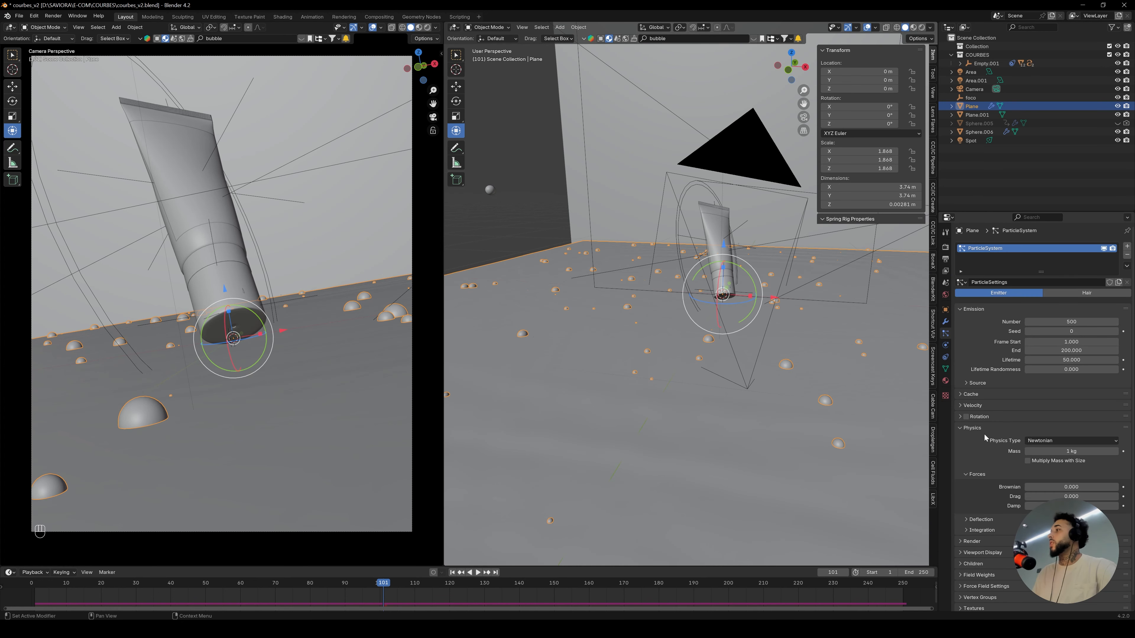
pyautogui.click(991, 440)
pyautogui.click(991, 441)
pyautogui.doubleClick(1082, 462)
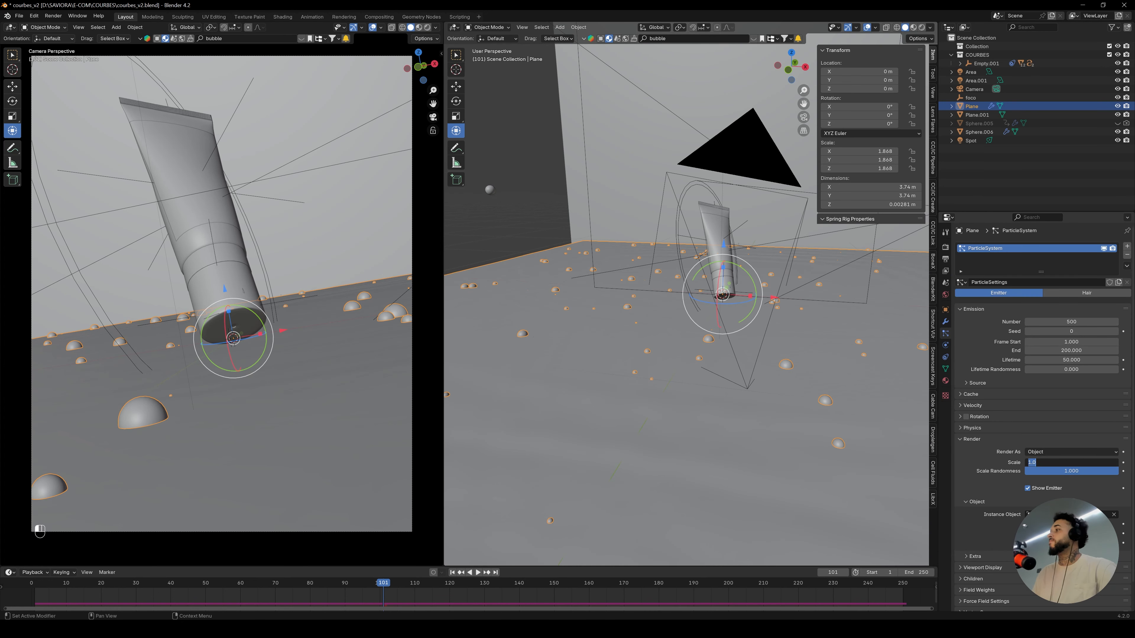
pyautogui.press('BackSpace')
pyautogui.write('.5')
pyautogui.press('Return')
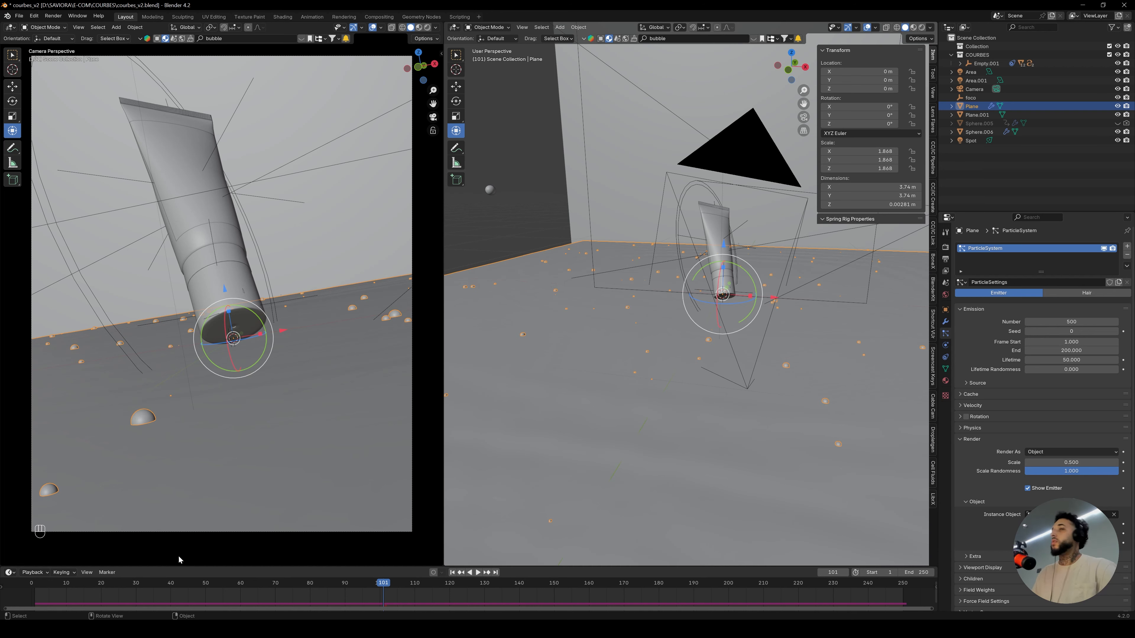
# Play the animation from frame 0, preview frame 56 in rendered shading in the camera view, and return to solid shading
pyautogui.click(37, 583)
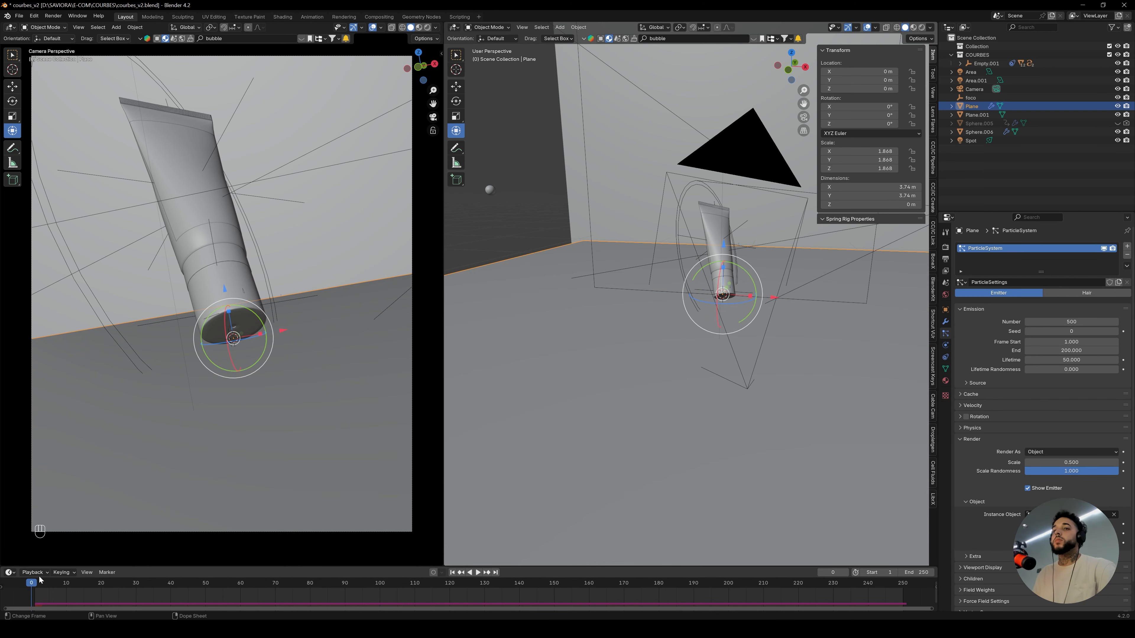
pyautogui.press('space')
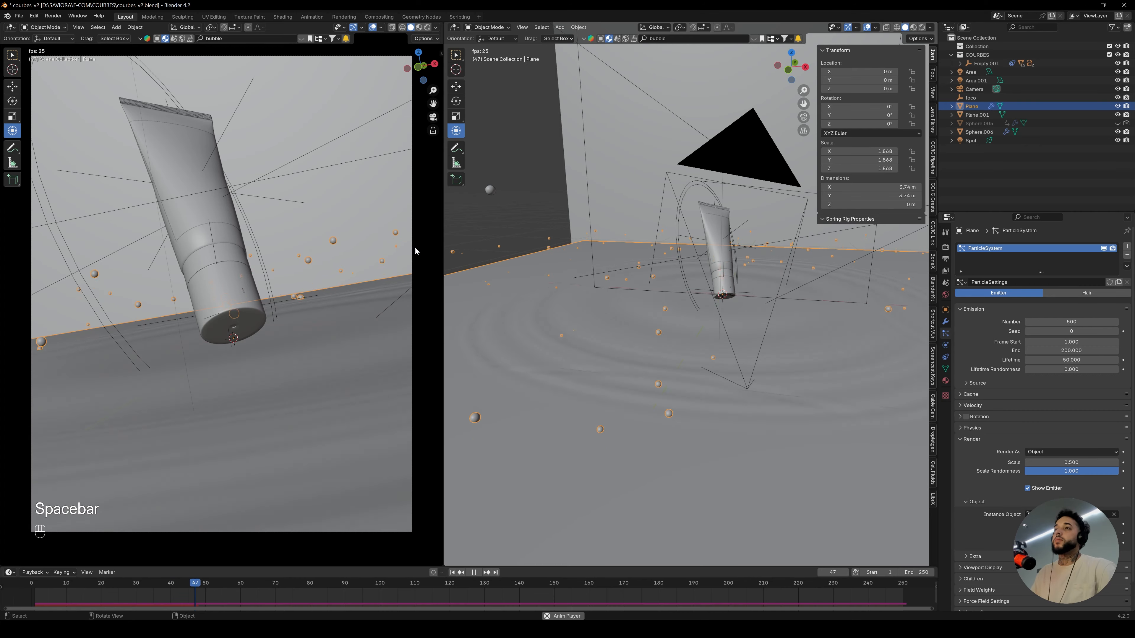
pyautogui.press('space')
pyautogui.press('z')
pyautogui.click(311, 235)
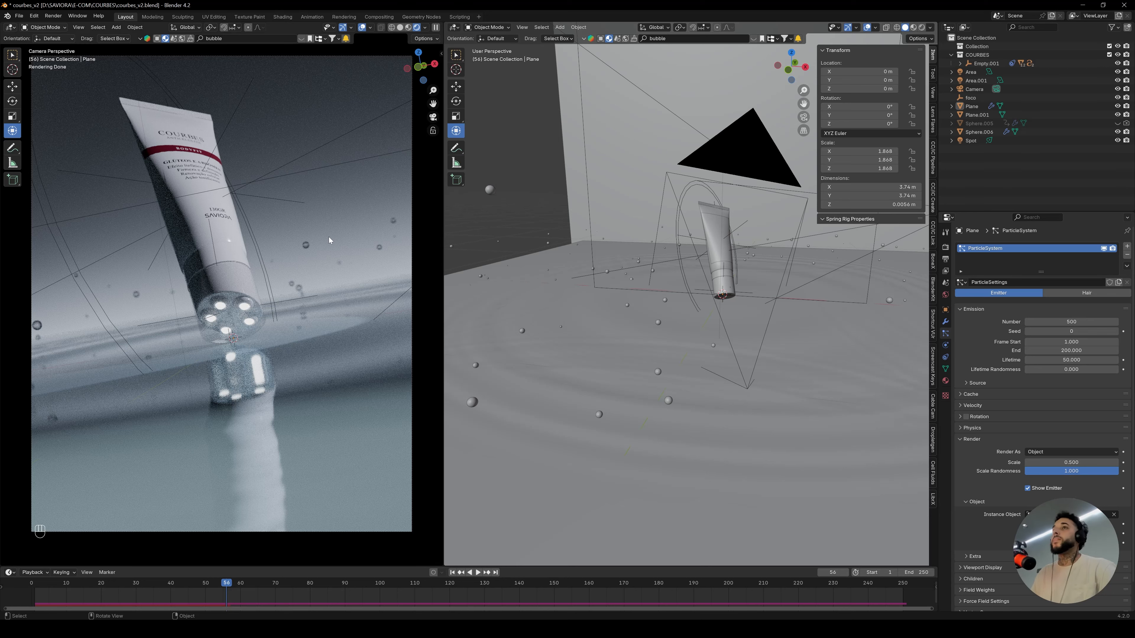
pyautogui.press('z')
pyautogui.click(573, 253)
pyautogui.click(579, 295)
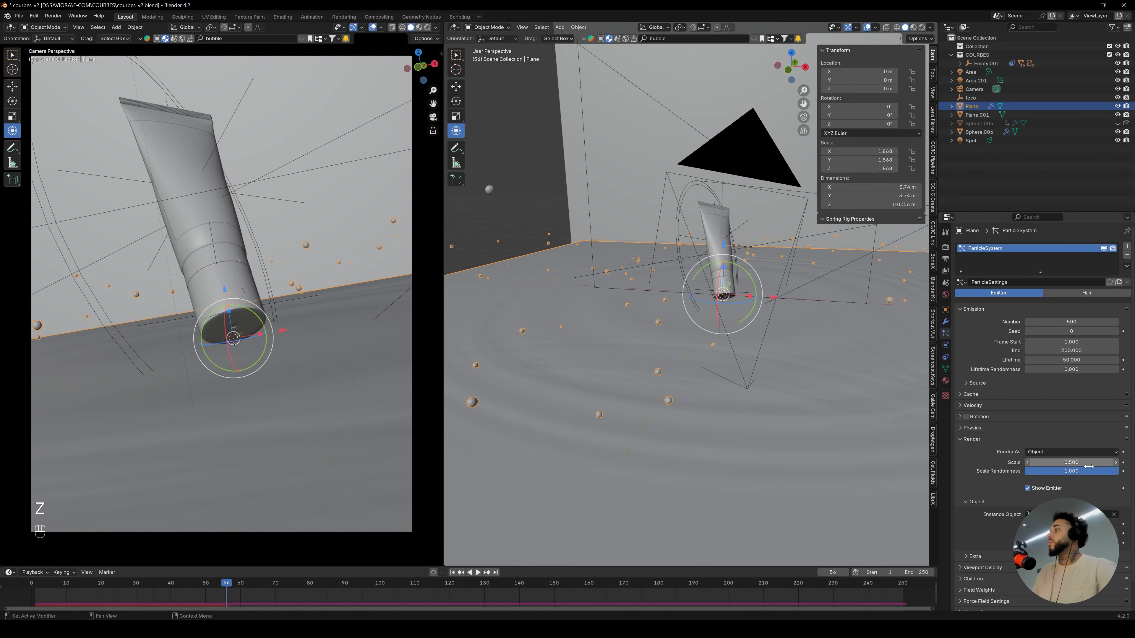
# Set the render scale of the plane's bubble particles to 0.7
pyautogui.click(1071, 462)
pyautogui.write('.')
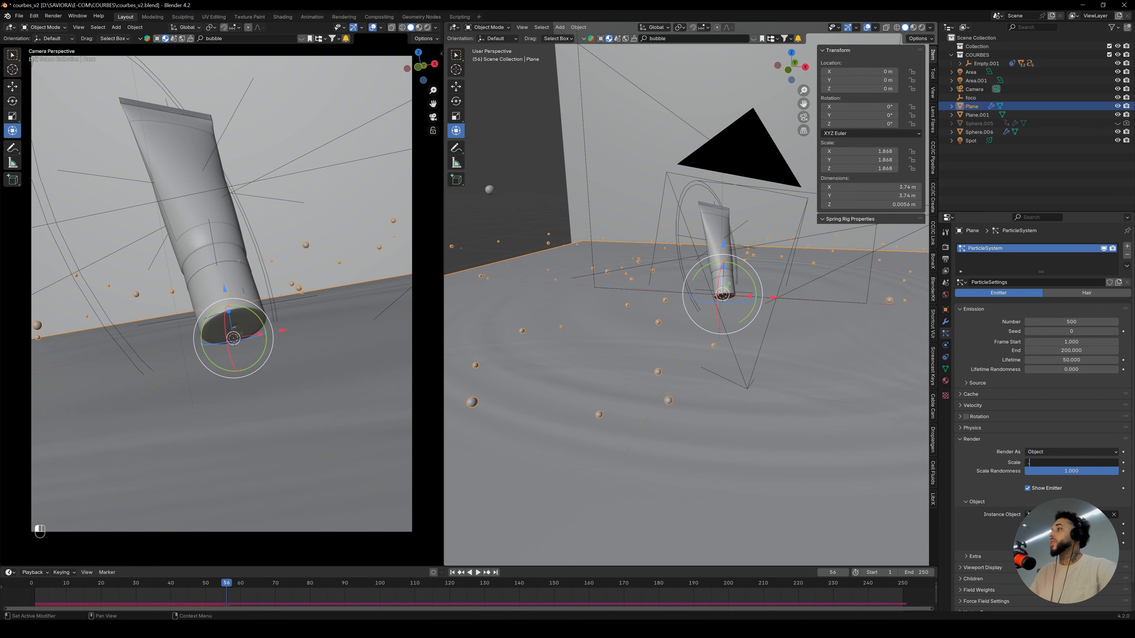
pyautogui.write('7')
pyautogui.press('Return')
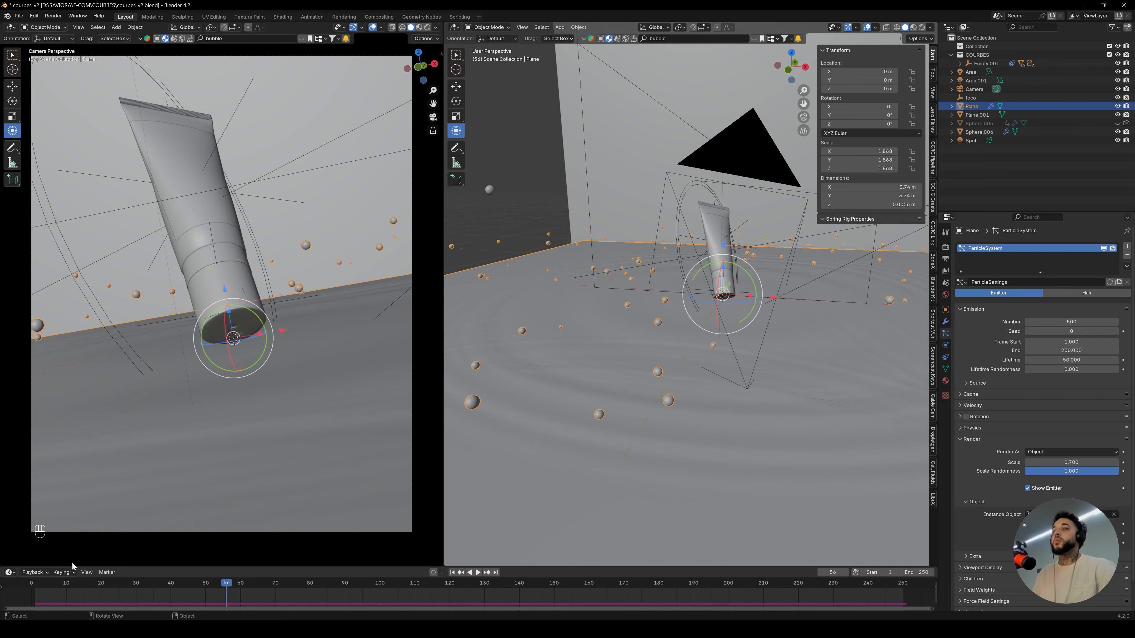
# Play the animation twice from the beginning to check the bubble motion, stopping at frame 78
pyautogui.click(29, 586)
pyautogui.press('space')
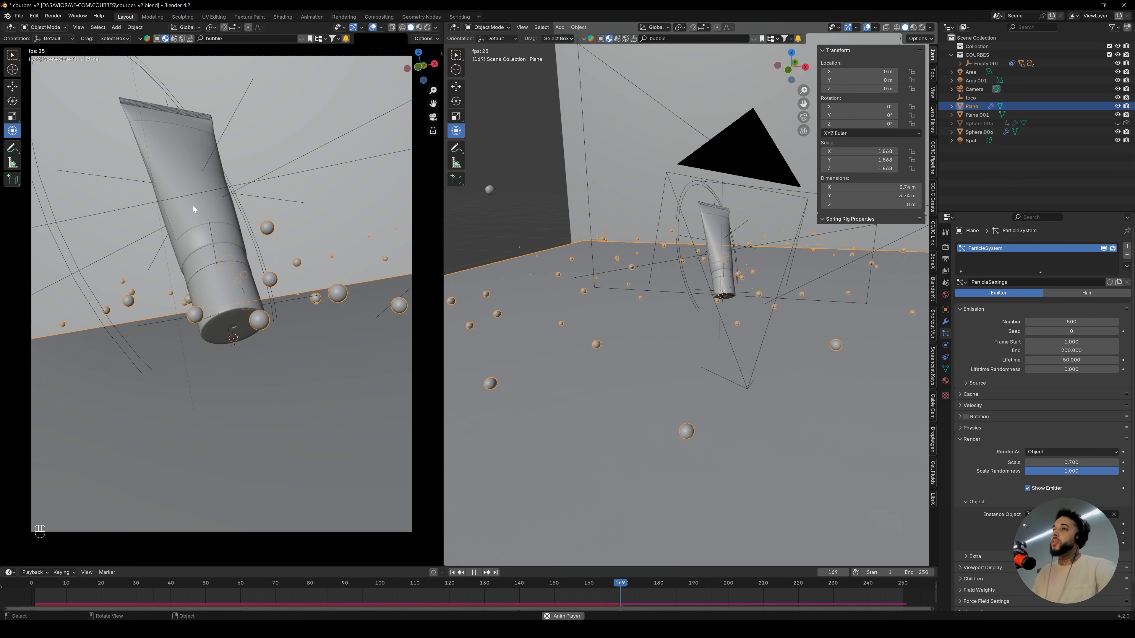
pyautogui.press('space')
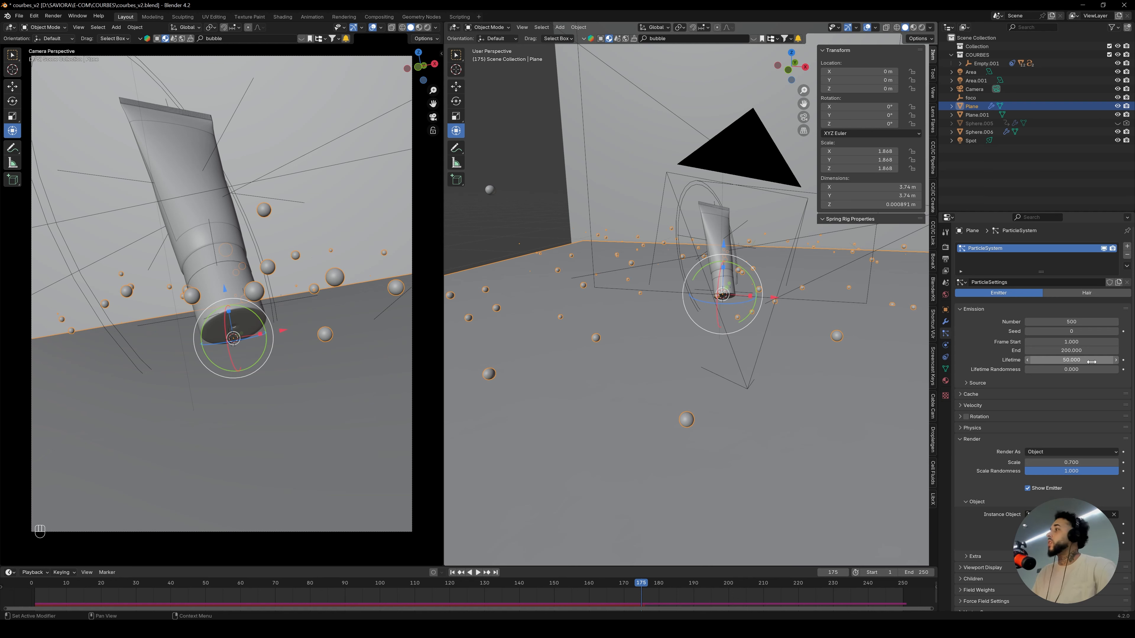
pyautogui.click(36, 587)
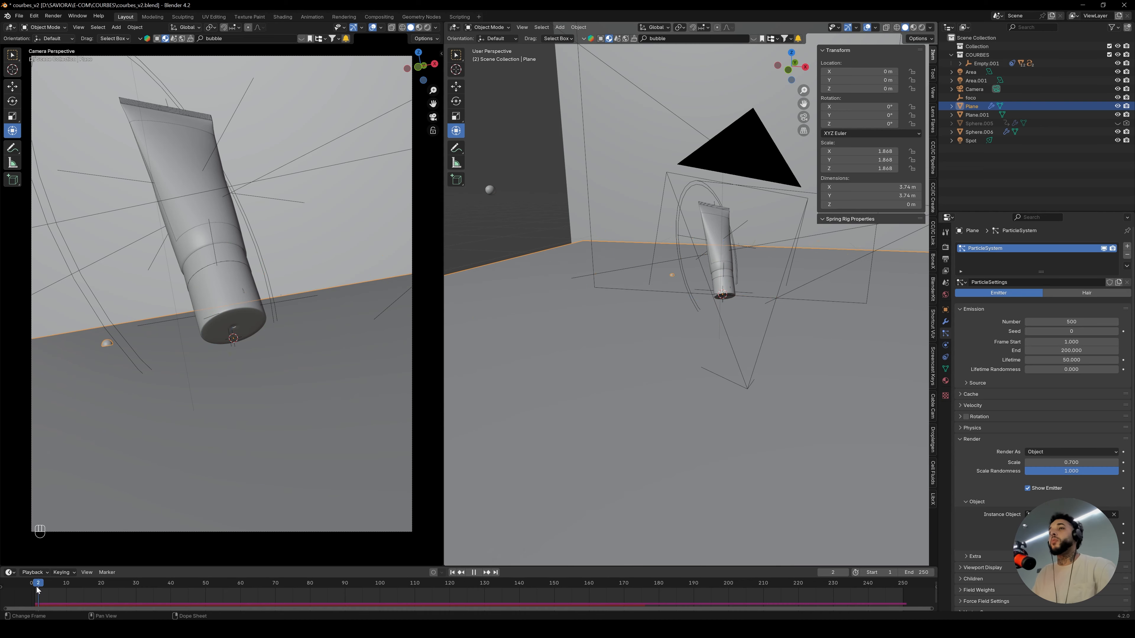
pyautogui.press('space')
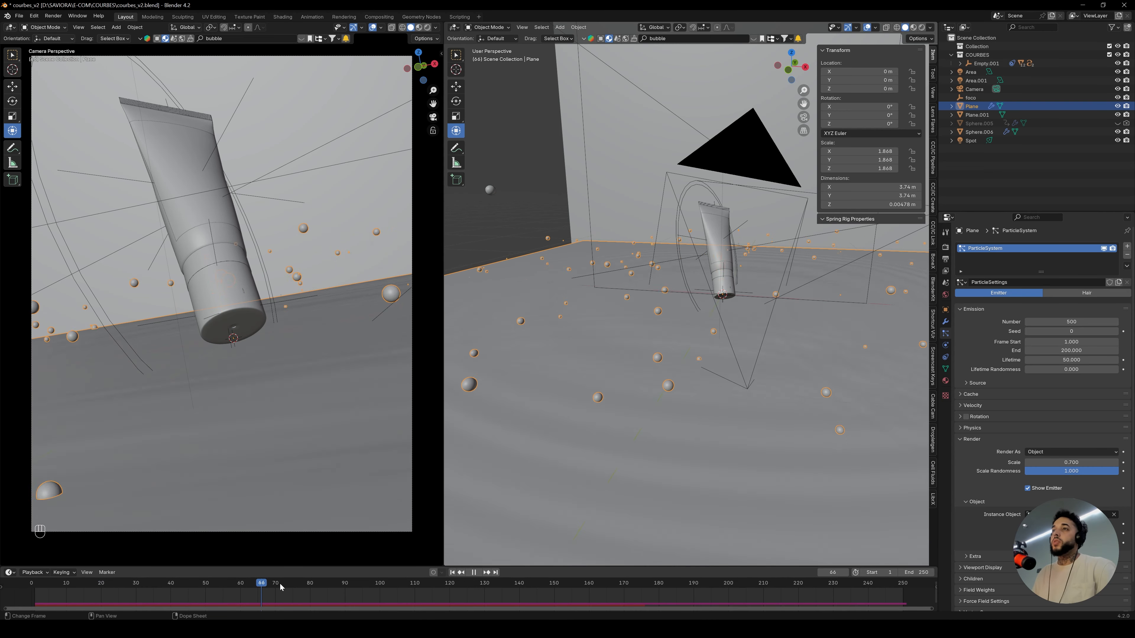
pyautogui.press('space')
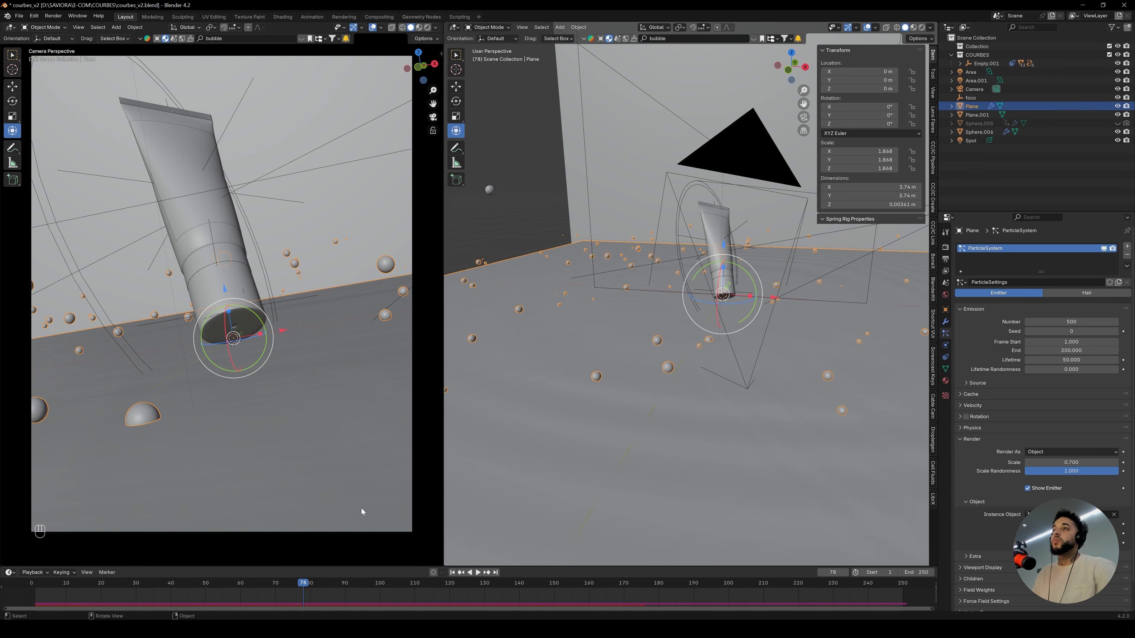
# Preview frame 78 in rendered shading in the camera view, and return it to solid shading
pyautogui.click(520, 202)
pyautogui.press('z')
pyautogui.click(352, 303)
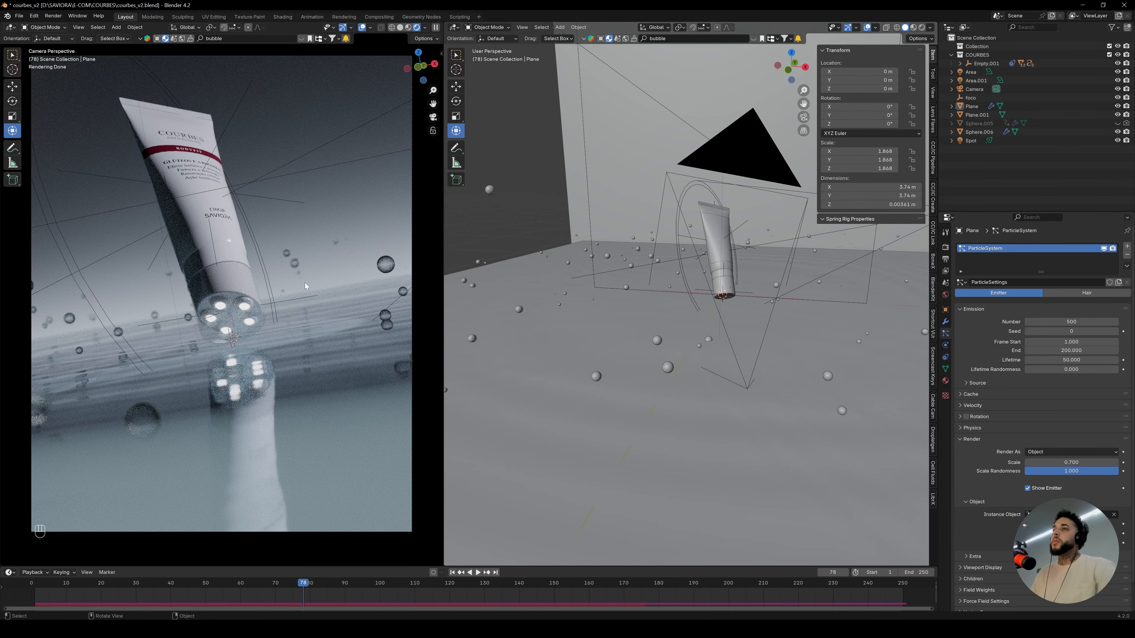
pyautogui.press('z')
pyautogui.click(347, 281)
# Scrub the timeline to frame 31, preview the camera view in rendered shading, and switch back to solid shading
pyautogui.moveTo(54, 593); pyautogui.dragTo(139, 595)
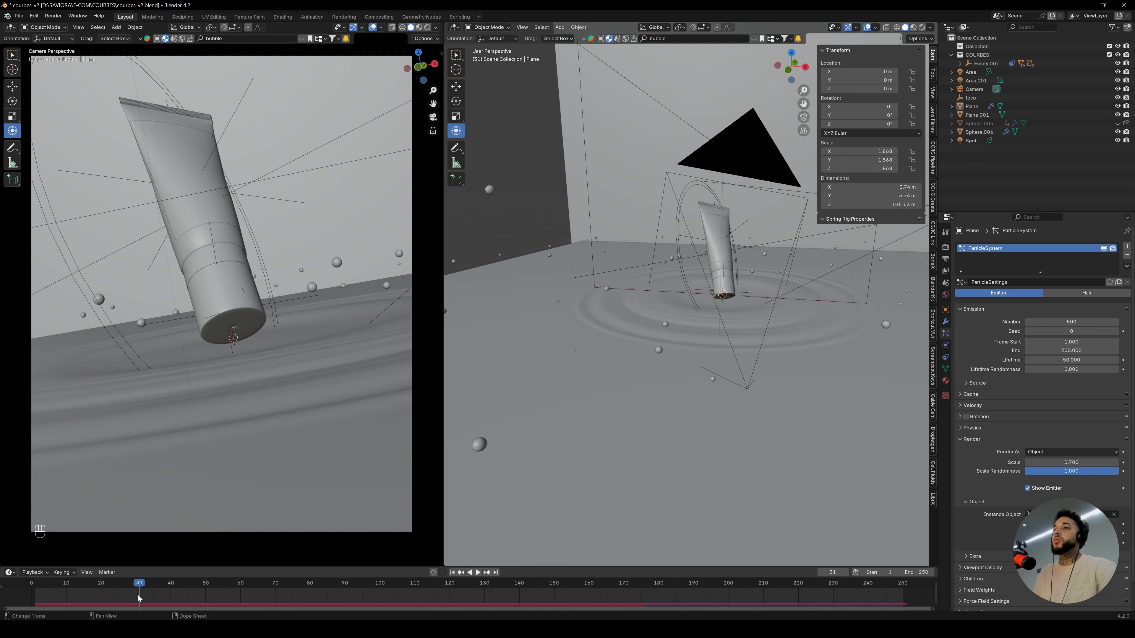
pyautogui.click(337, 383)
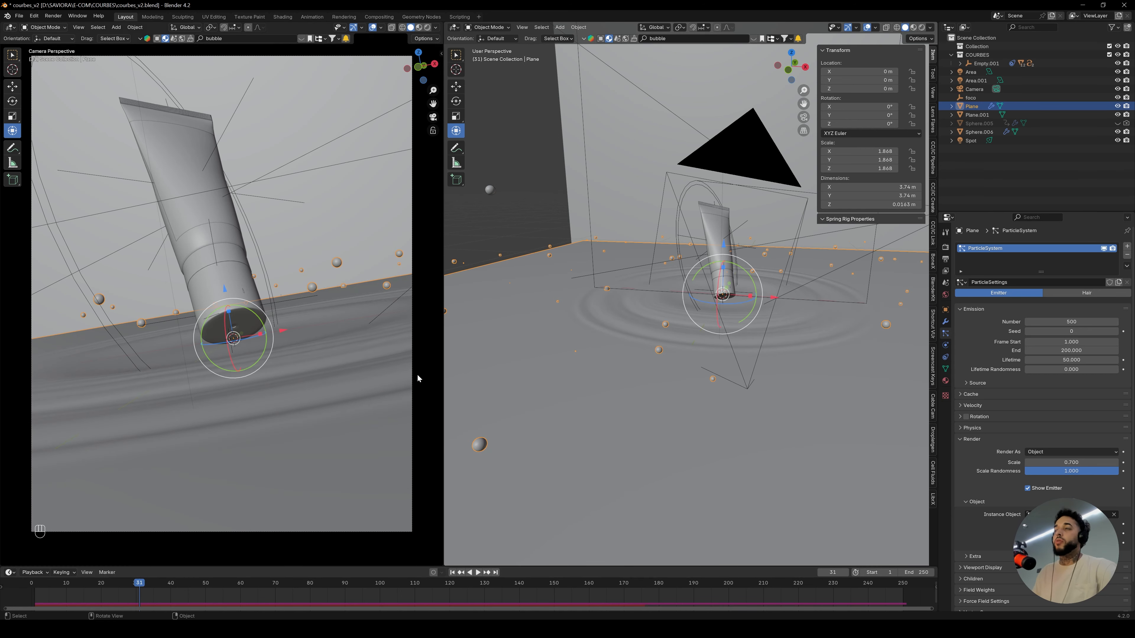
pyautogui.press('z')
pyautogui.click(524, 135)
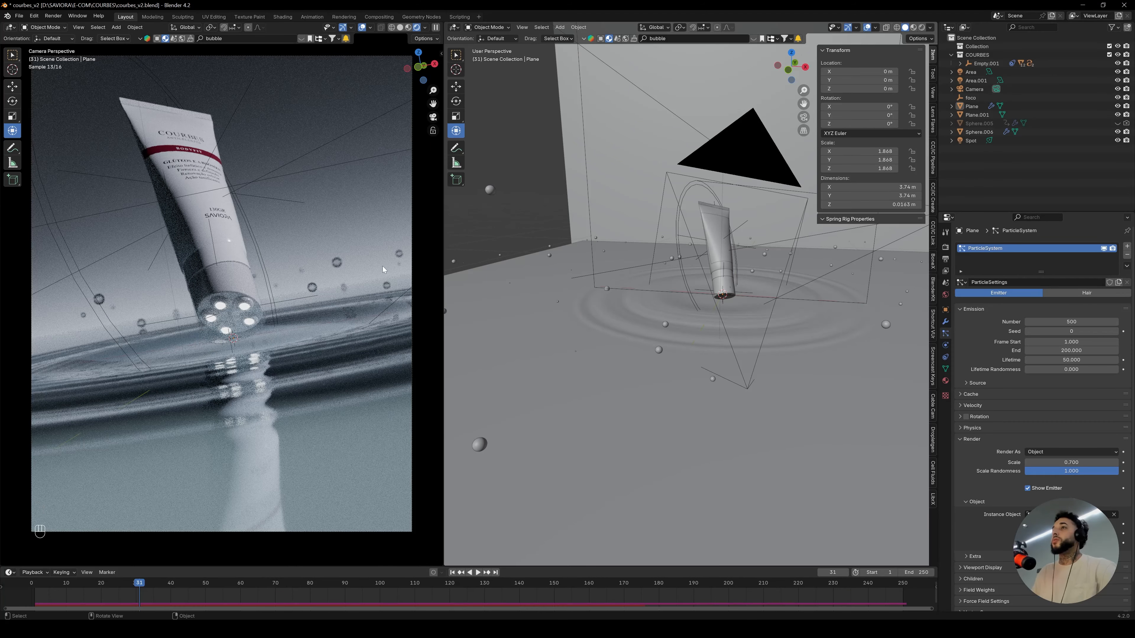
pyautogui.press('z')
pyautogui.click(629, 372)
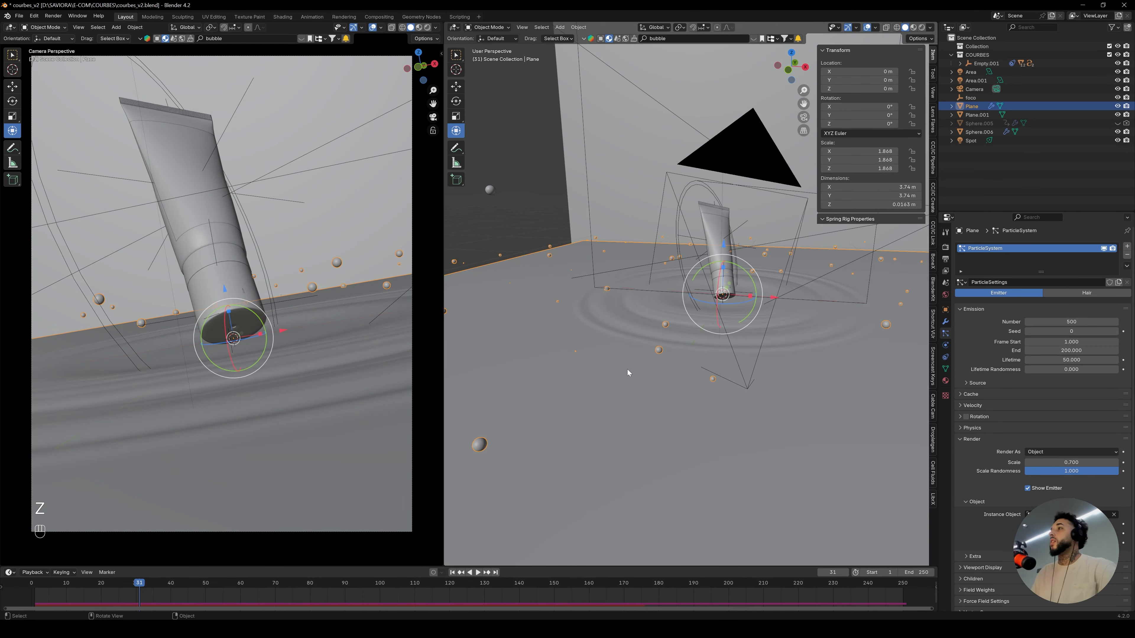
# Set the lifetime of the plane's bubble particles to 30 frames
pyautogui.click(1086, 357)
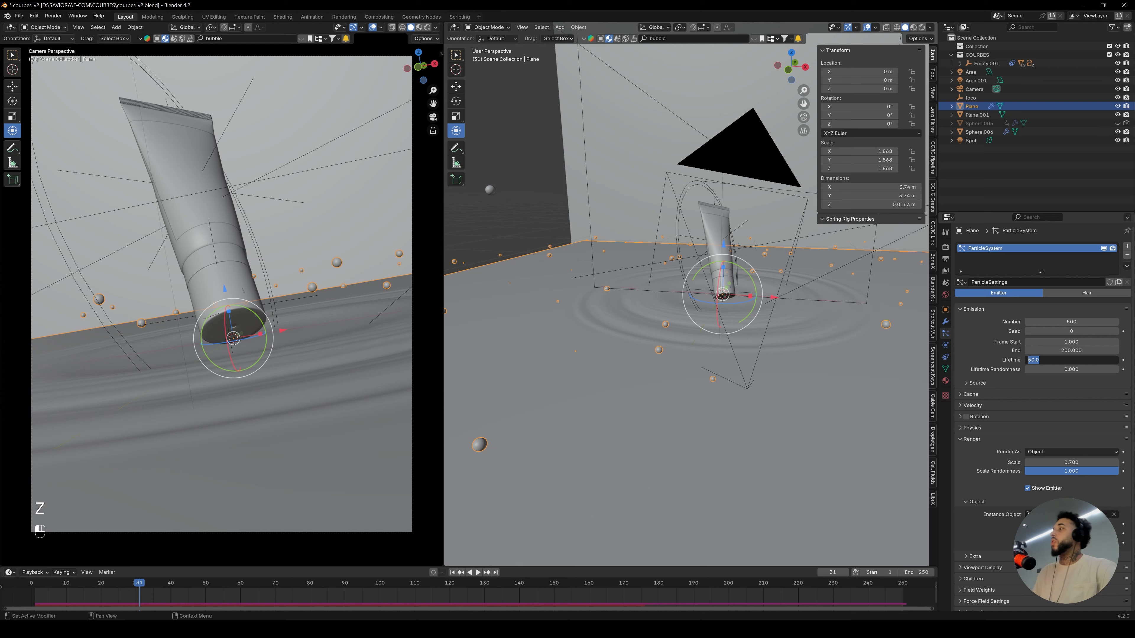
pyautogui.write('30')
pyautogui.press('Return')
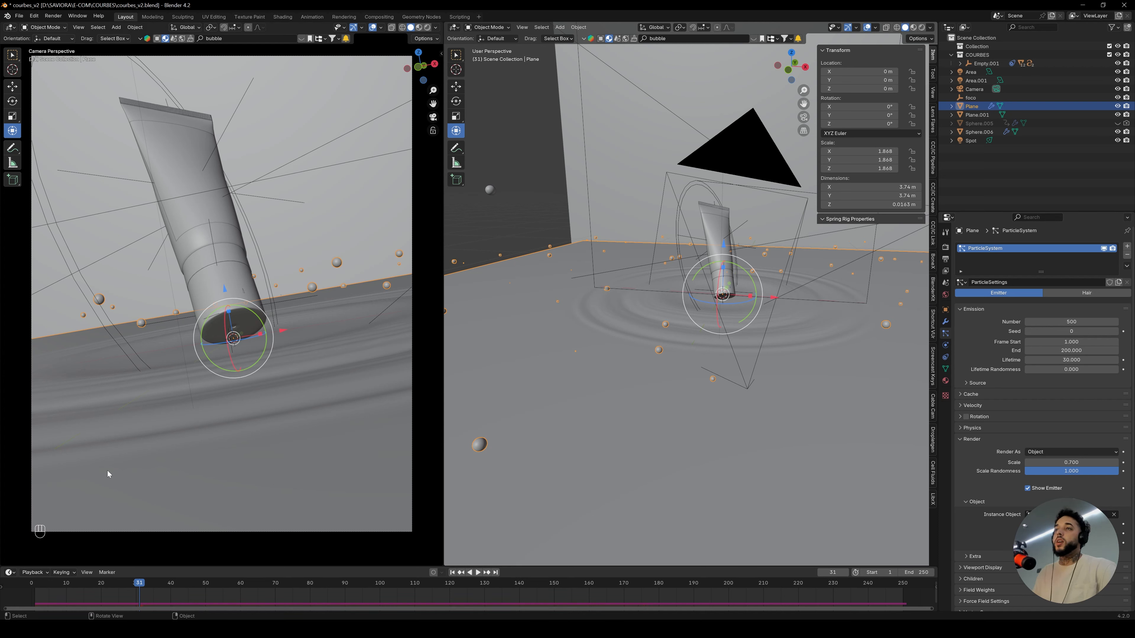
# Replay the particle simulation from frame 0 and leave the timeline at frame 31
pyautogui.click(32, 583)
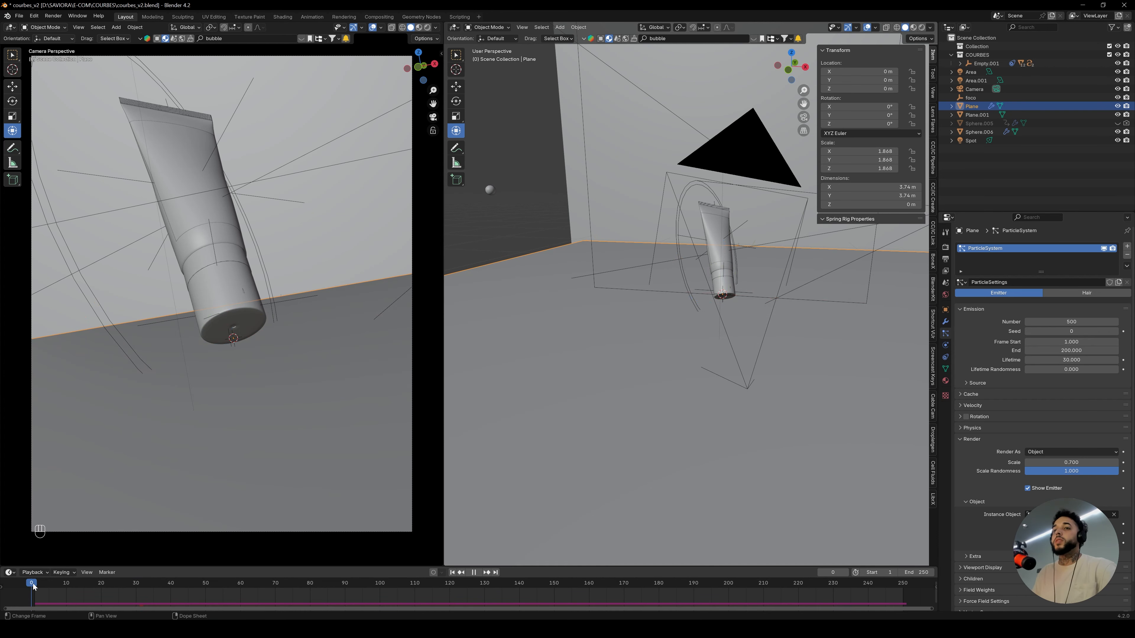
pyautogui.press('space')
pyautogui.press('space')
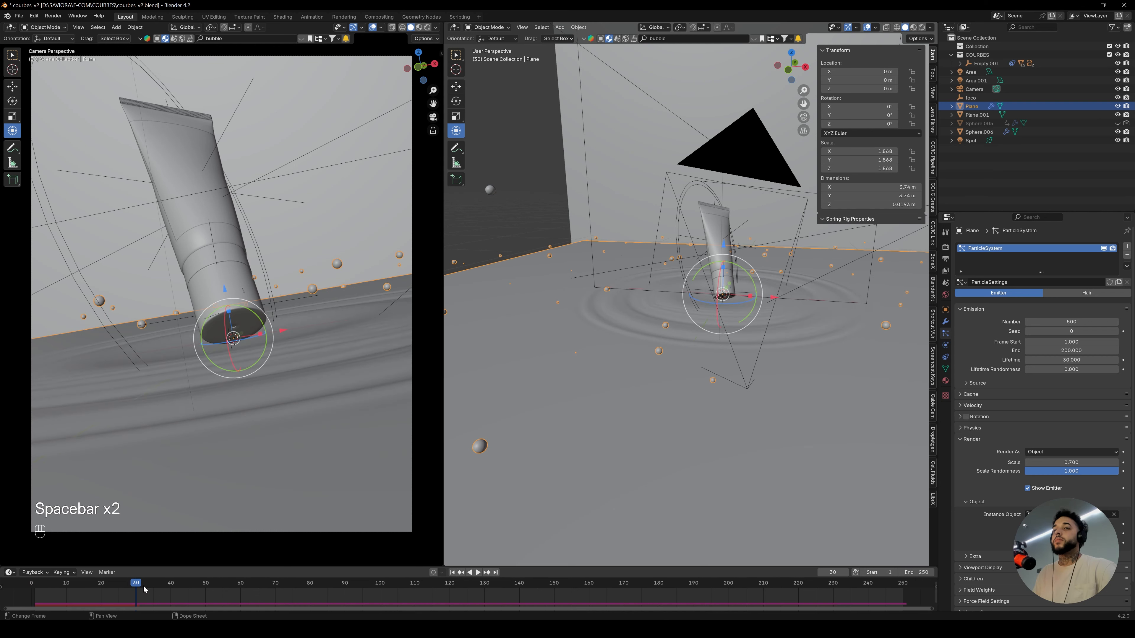
pyautogui.press('space')
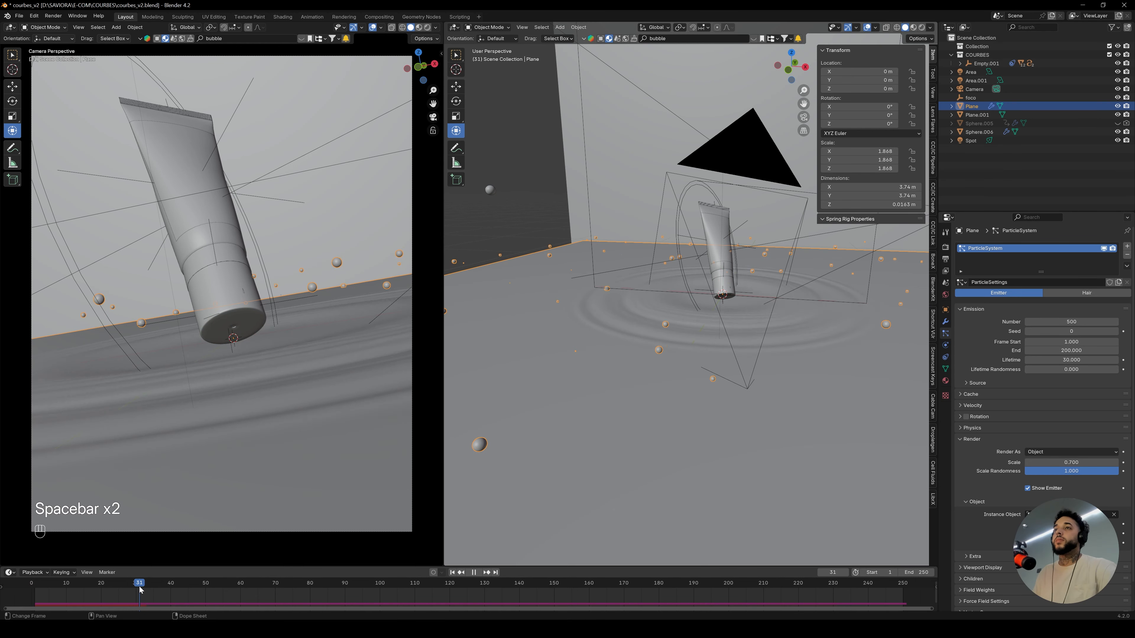
pyautogui.click(139, 587)
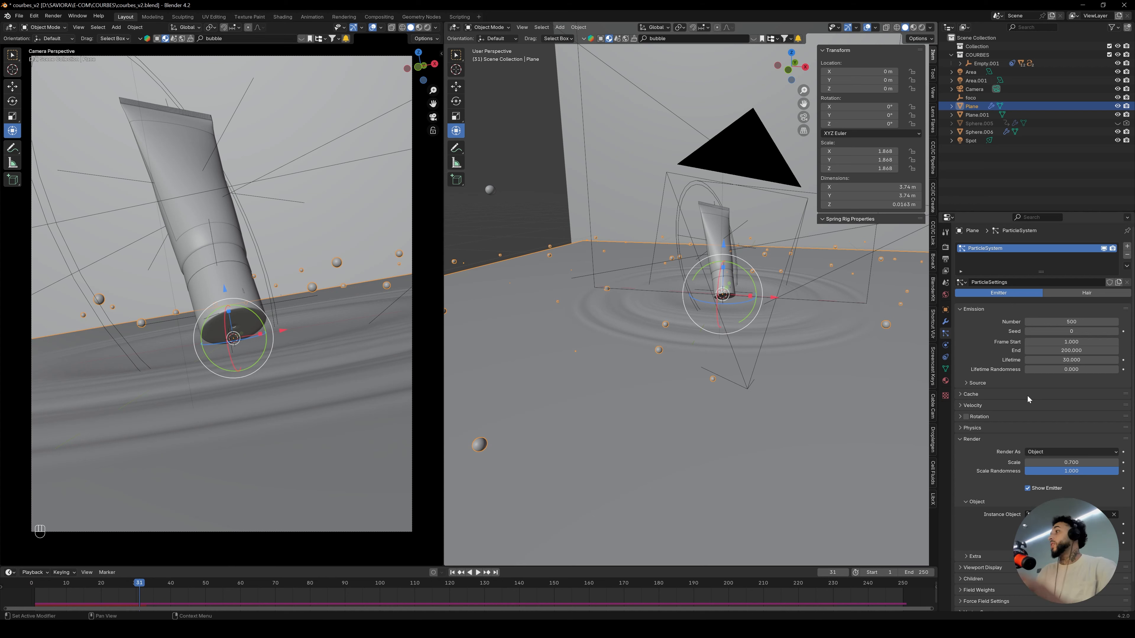
# Set the lifetime of the plane's bubble particles to 60 frames
pyautogui.click(1072, 360)
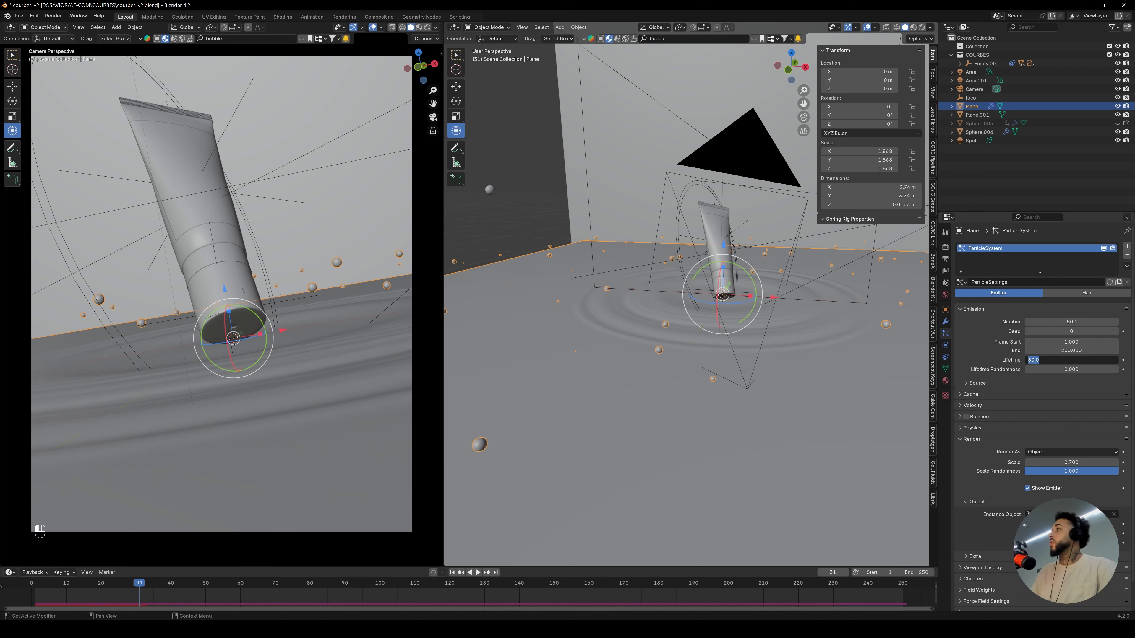
pyautogui.write('60')
pyautogui.press('Return')
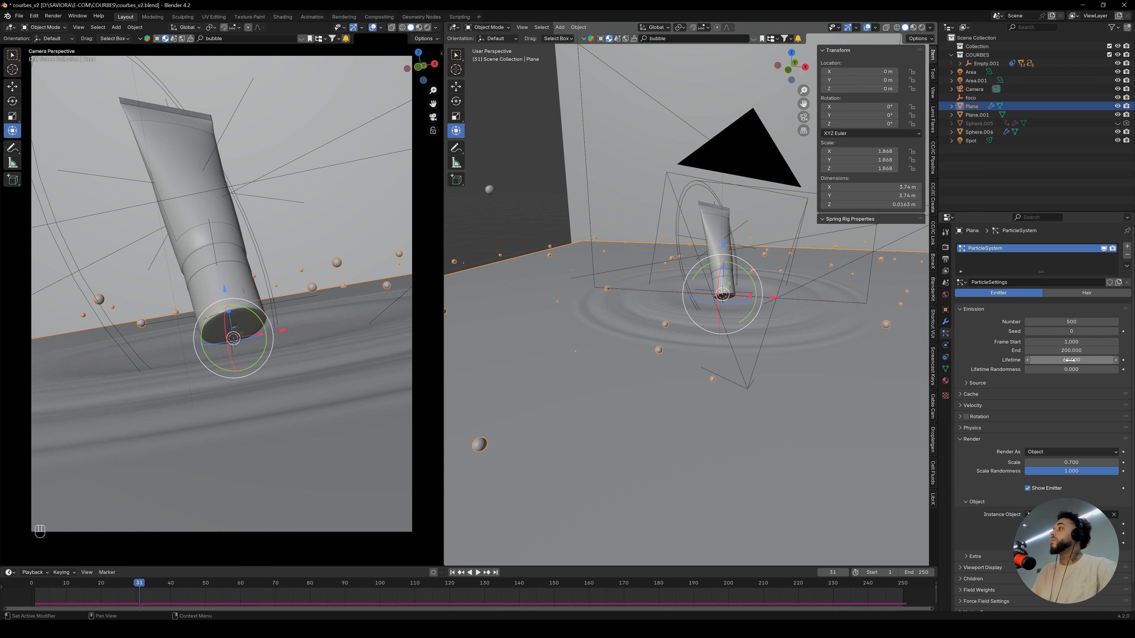
# Replay the bubble simulation from the start of the timeline, return to frame 31, and deselect the plane
pyautogui.click(34, 584)
pyautogui.press('space')
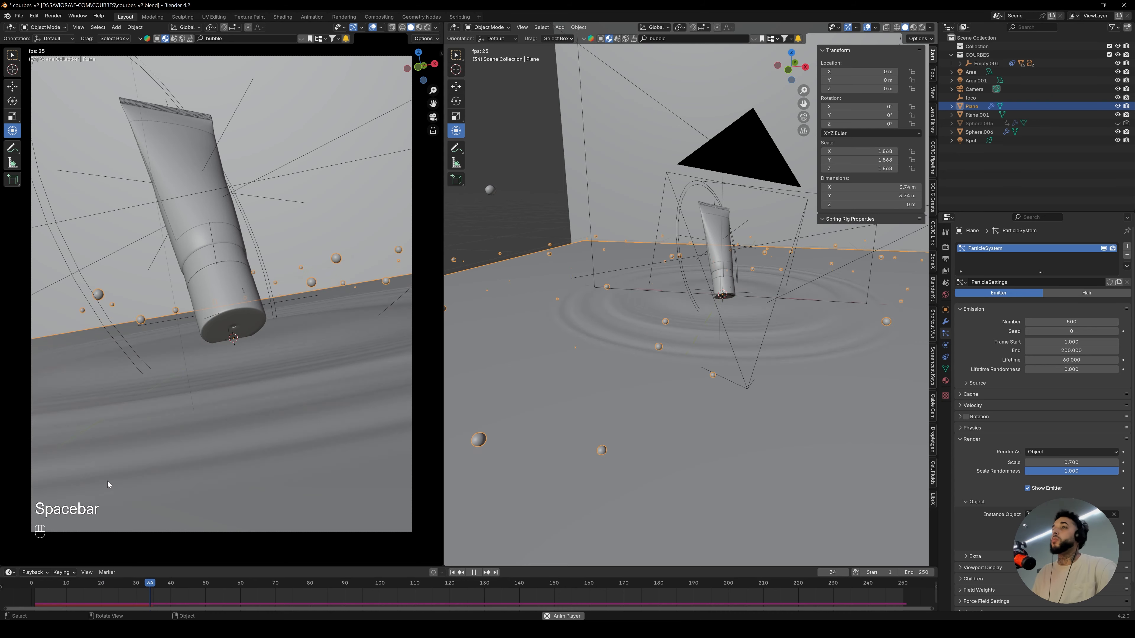
pyautogui.press('space')
pyautogui.click(140, 584)
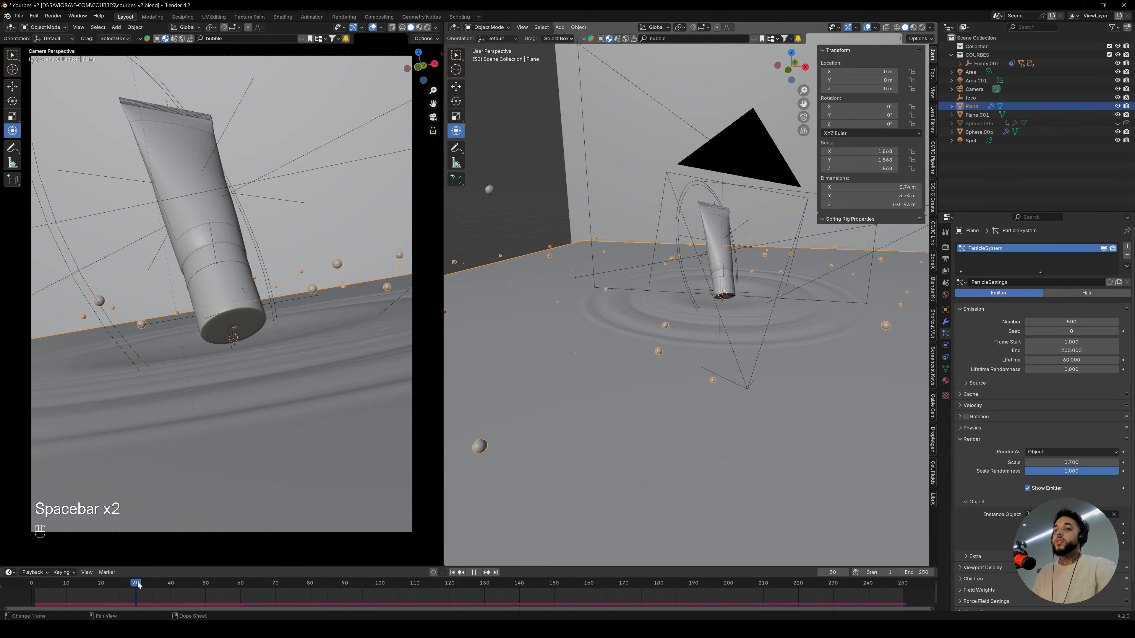
pyautogui.click(537, 180)
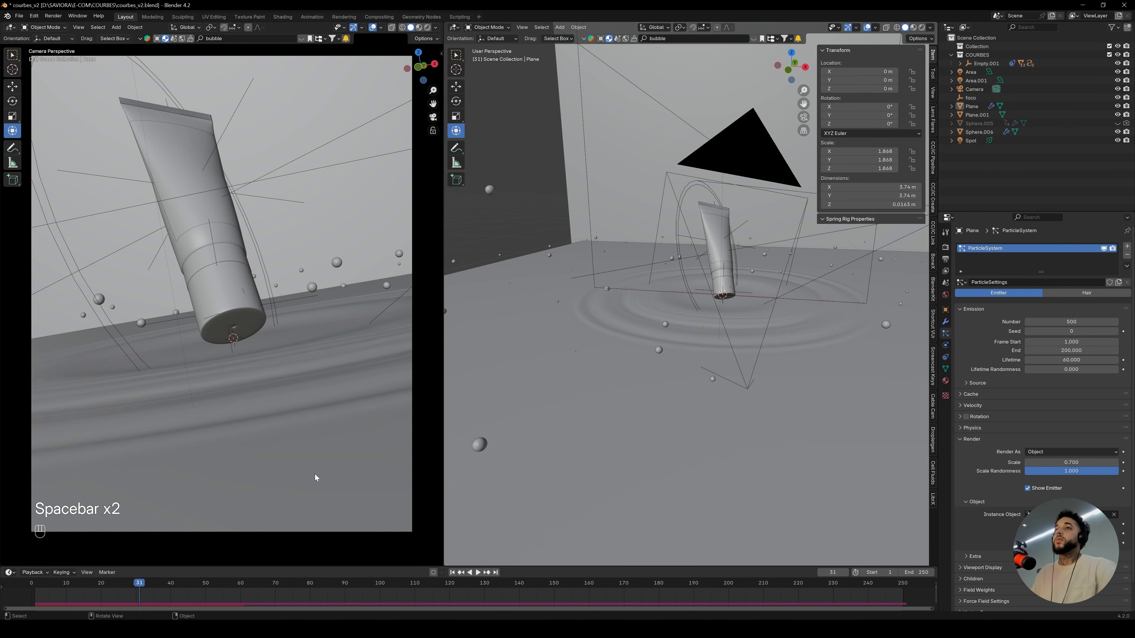
# Set the number of emitted bubble particles to 800
pyautogui.click(1072, 322)
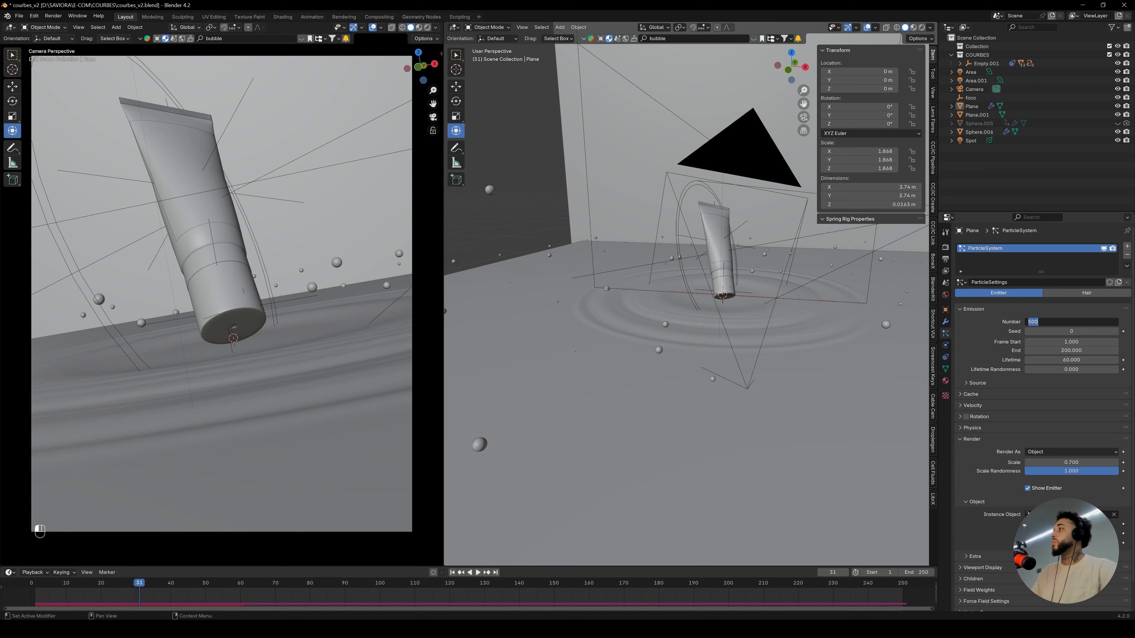
pyautogui.write('800')
pyautogui.press('Return')
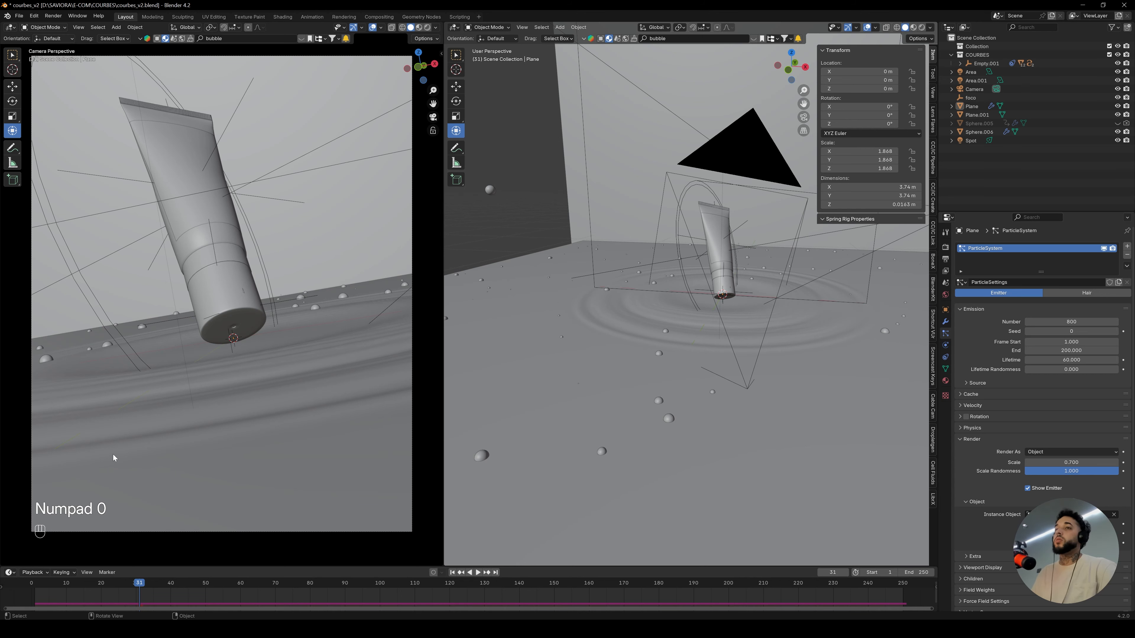
# Replay the simulation with the new particle count, return to frame 31, and preview the camera view in rendered shading
pyautogui.click(33, 587)
pyautogui.press('space')
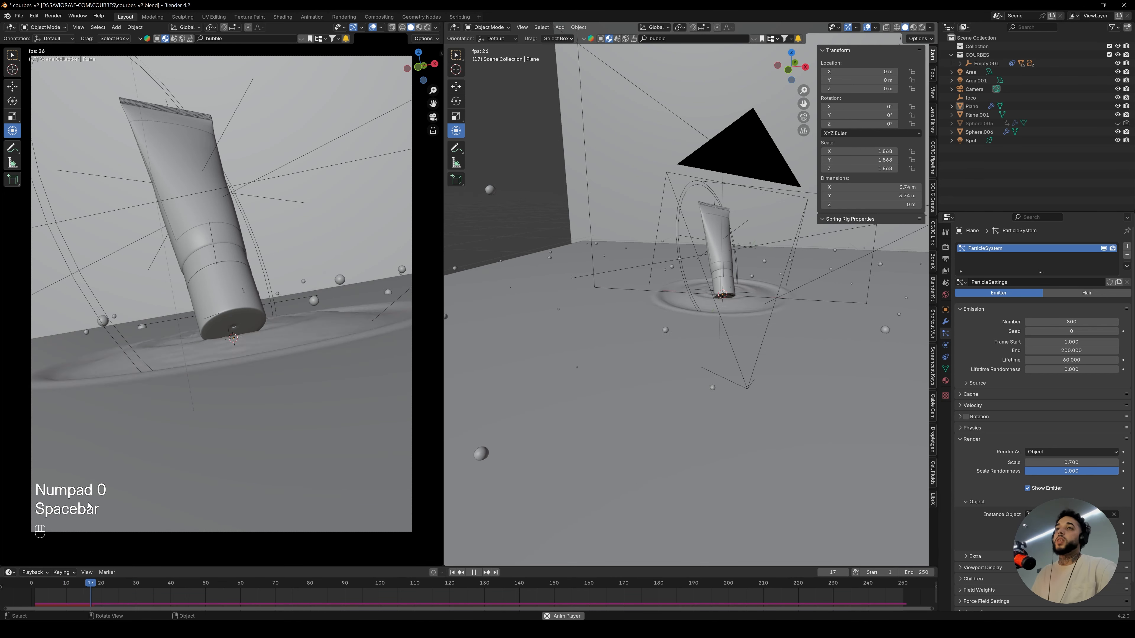
pyautogui.press('space')
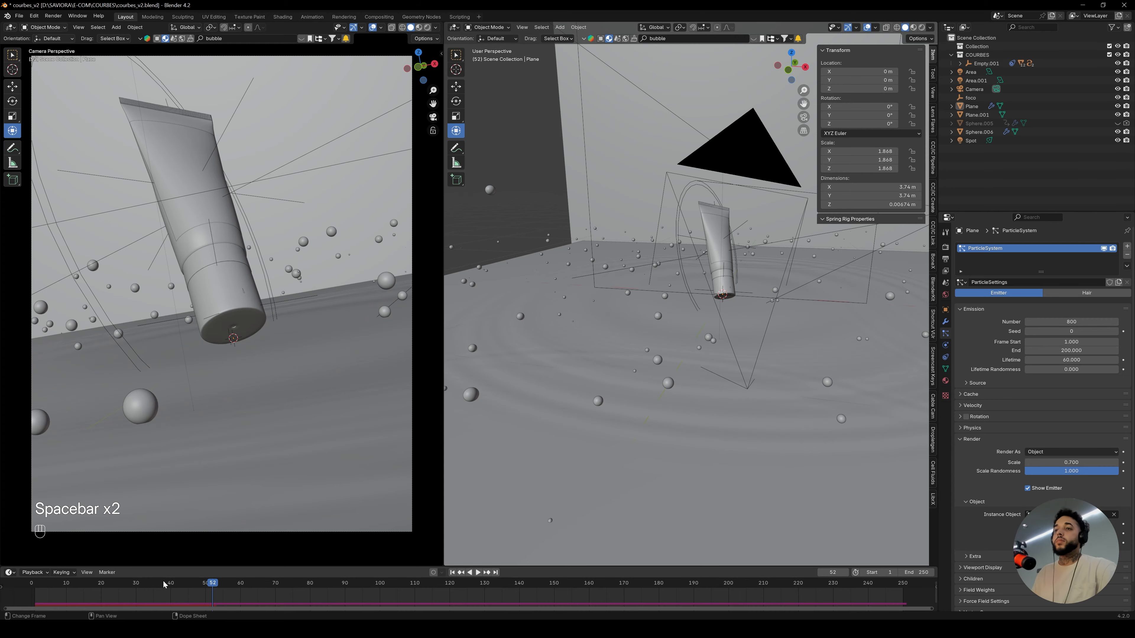
pyautogui.click(138, 590)
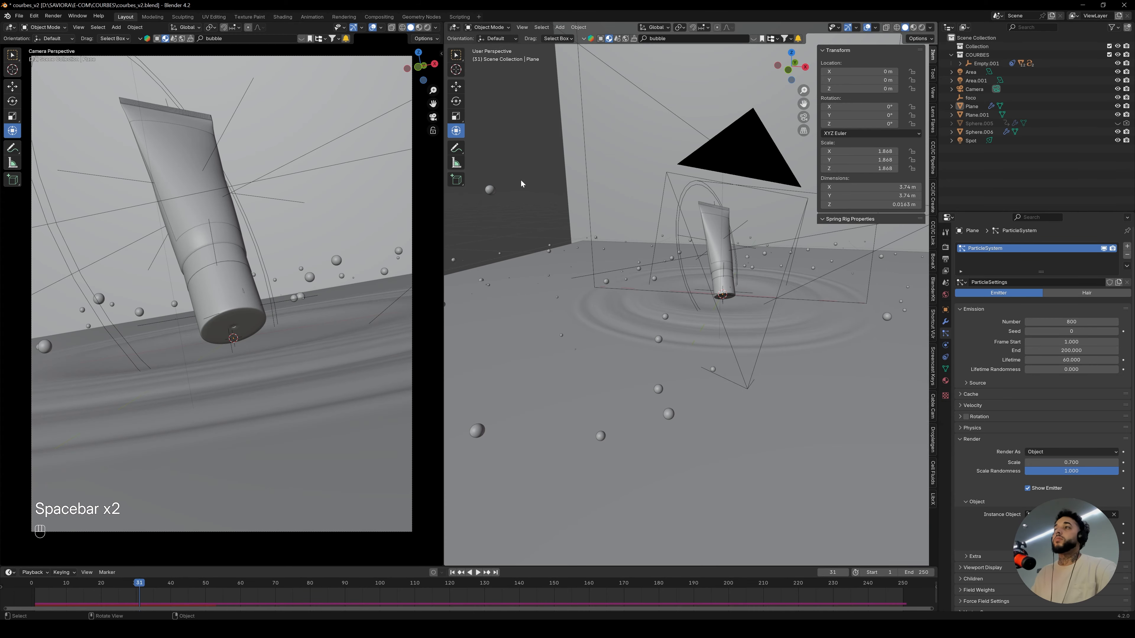
pyautogui.press('z')
pyautogui.click(278, 199)
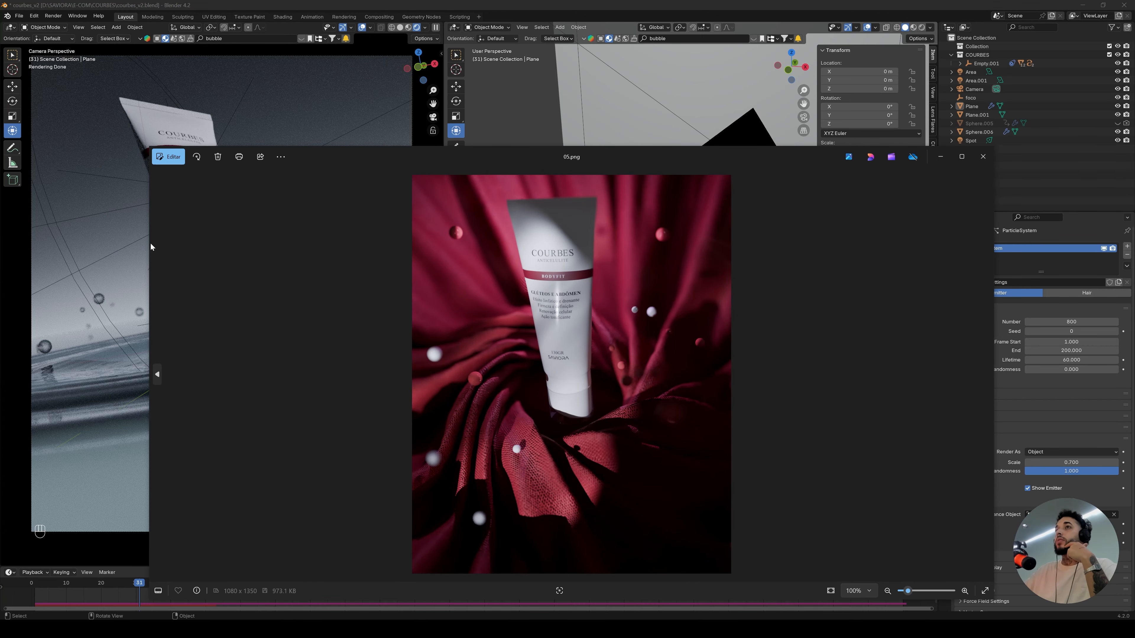
# Narrow the image viewer window showing 05.png and place it beside the tube render, in Blender and again in Photoshop
pyautogui.moveTo(147, 243); pyautogui.dragTo(626, 243)
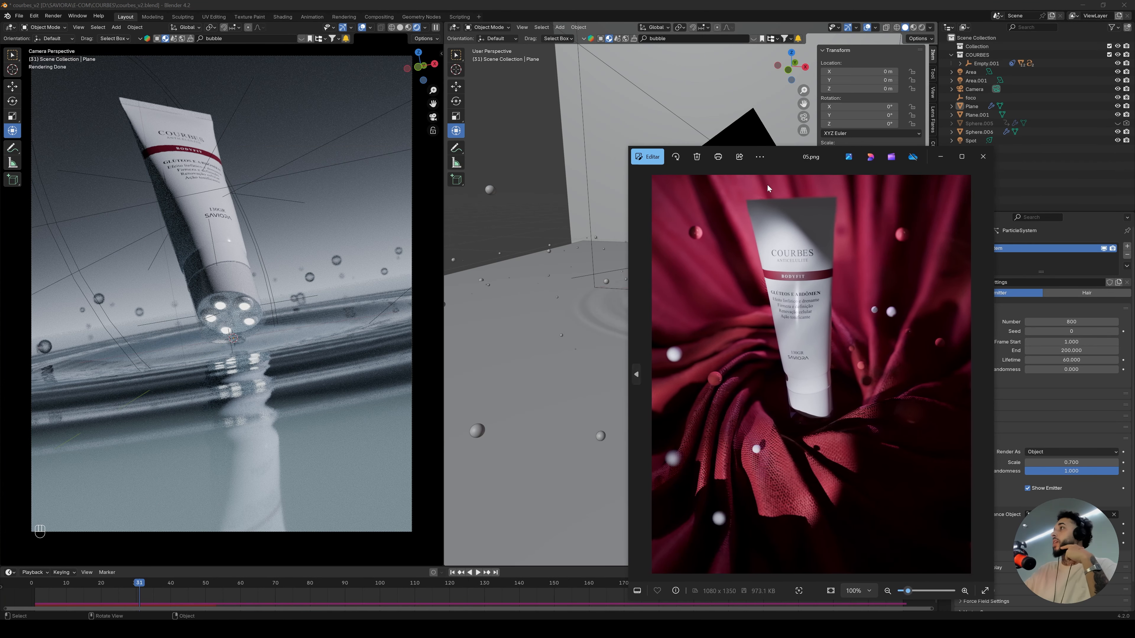
pyautogui.moveTo(776, 161); pyautogui.dragTo(639, 93)
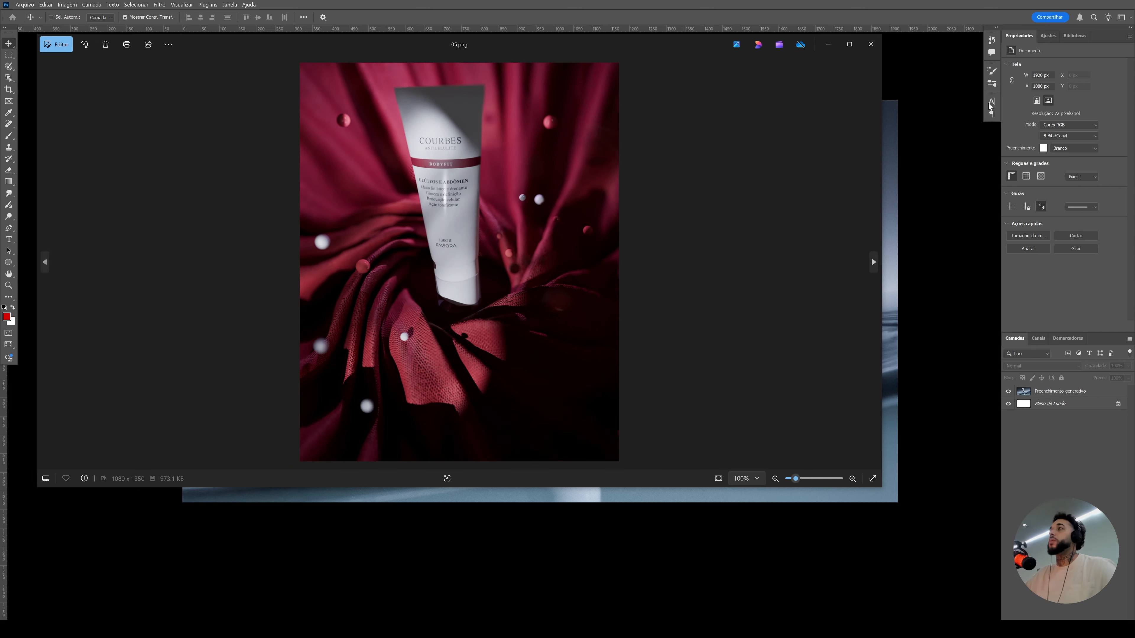
pyautogui.moveTo(881, 123); pyautogui.dragTo(308, 222)
pyautogui.moveTo(193, 44); pyautogui.dragTo(1017, 128)
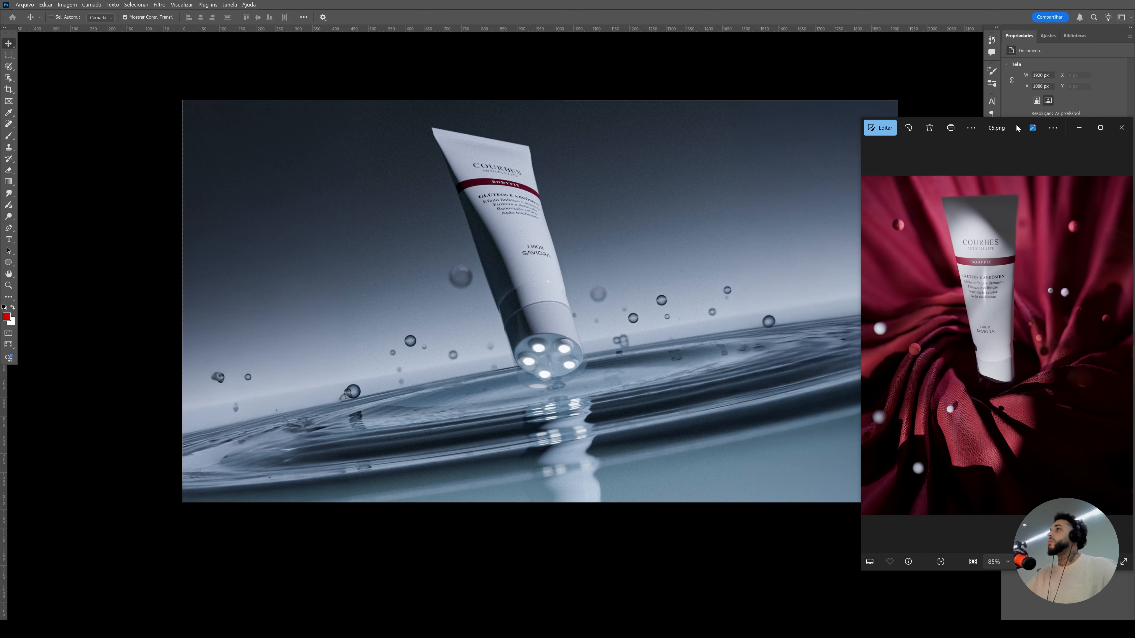